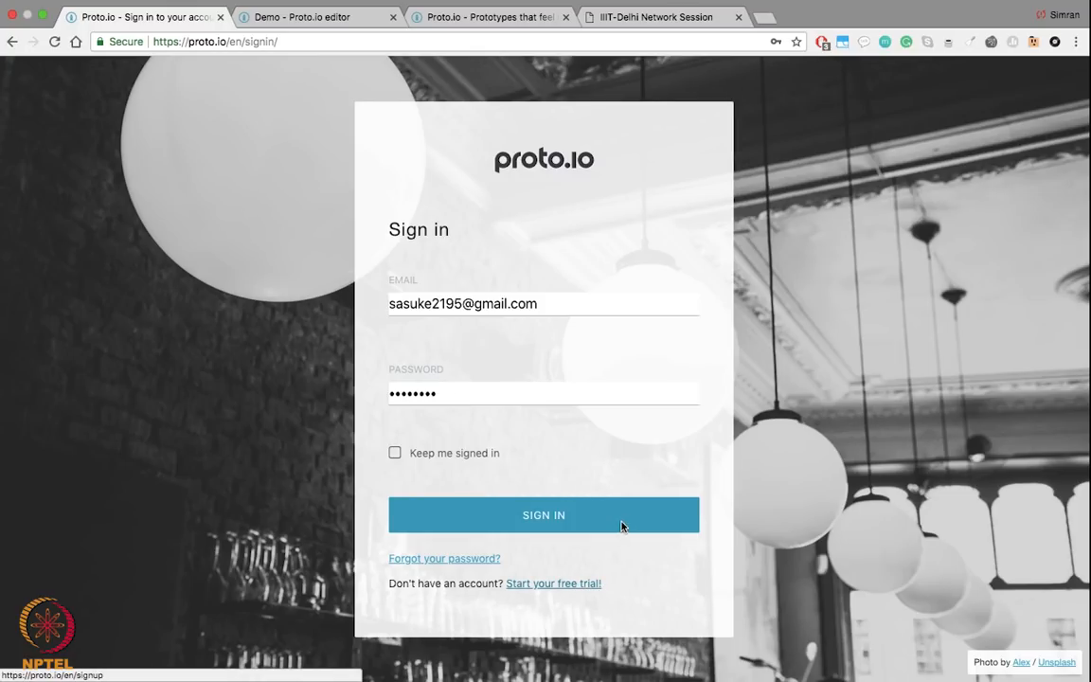
Step: Open the 'Start your free trial!' sign-up page in a new tab and look it over
right_click(579, 583)
click(611, 415)
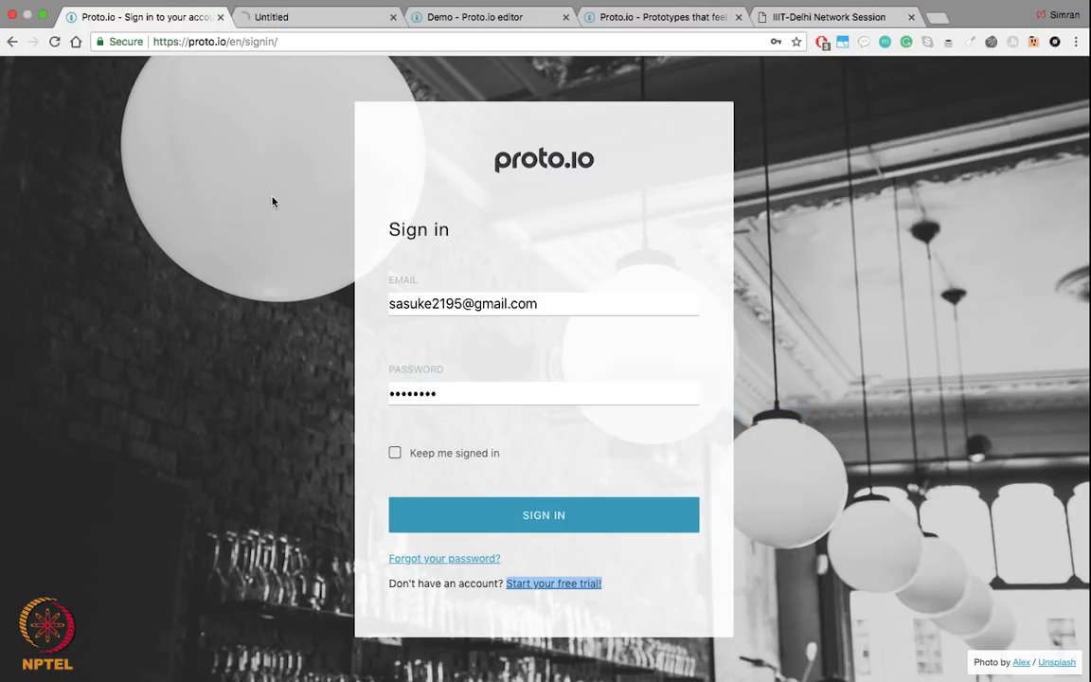
click(304, 18)
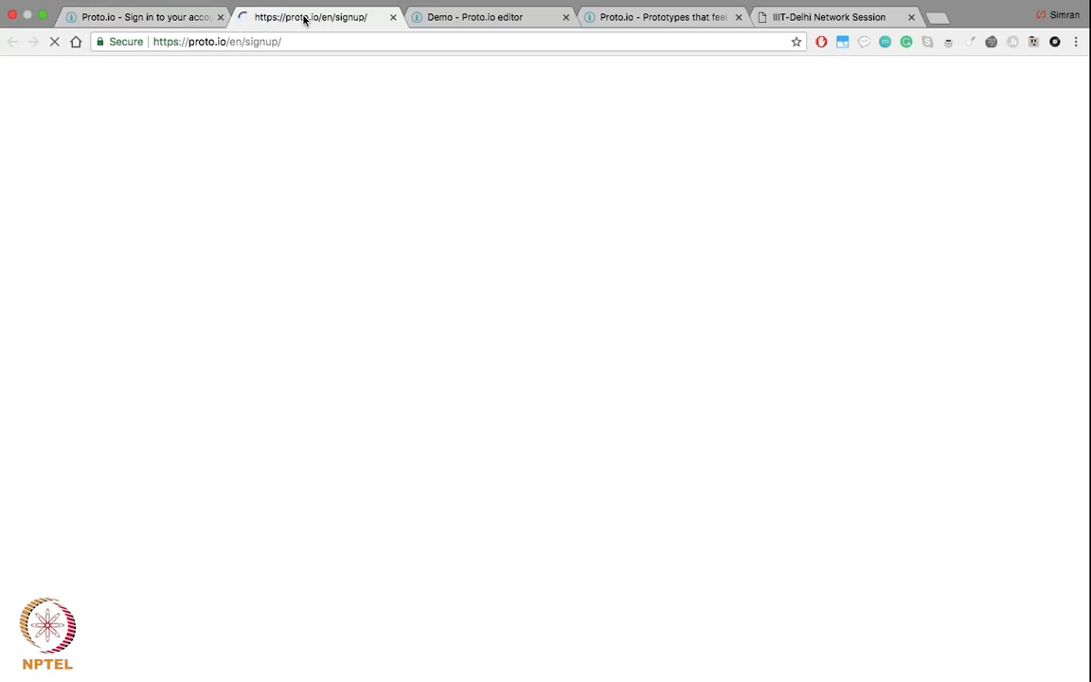
scroll(605, 449, down, 2)
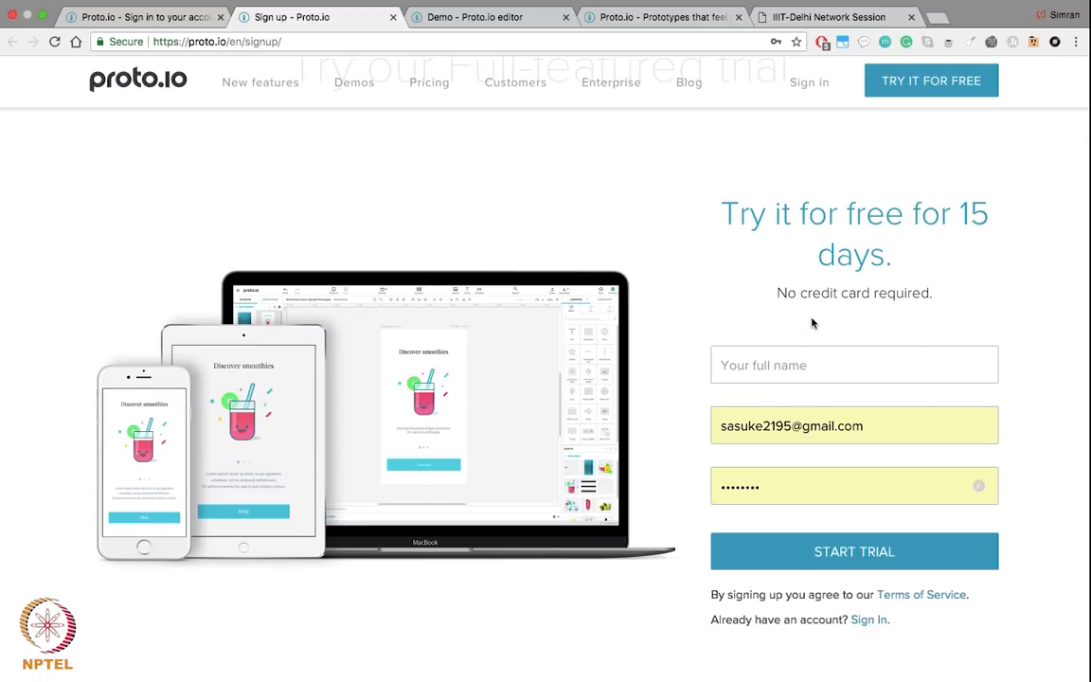
Step: Sign in to Proto.io and return to the projects page showing the Demo project
click(149, 34)
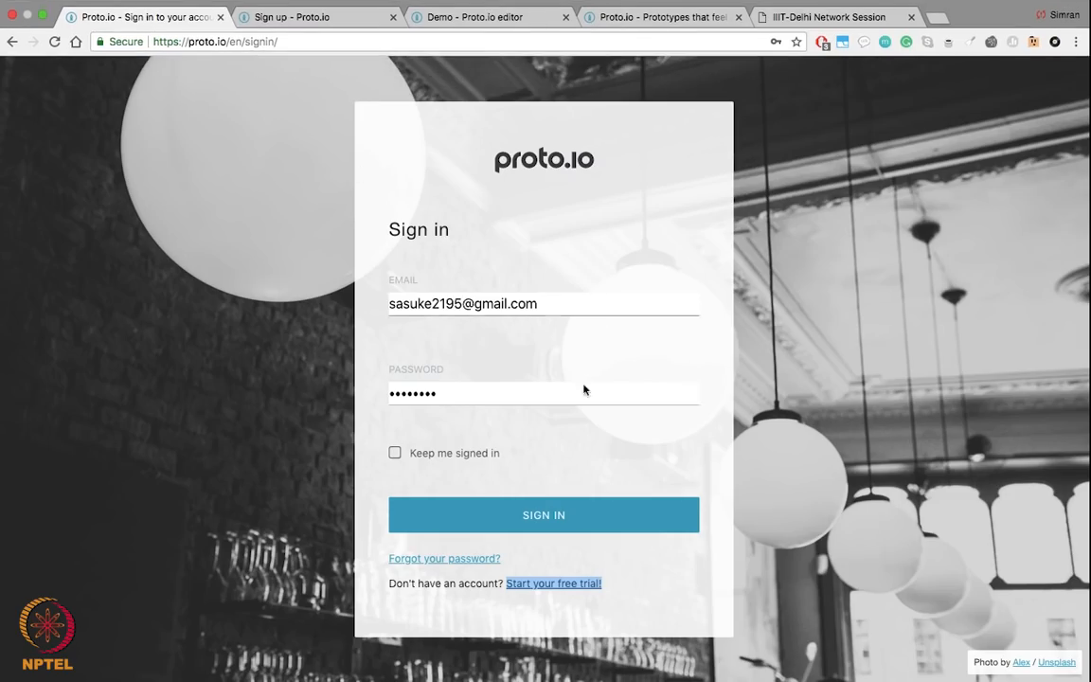
click(562, 516)
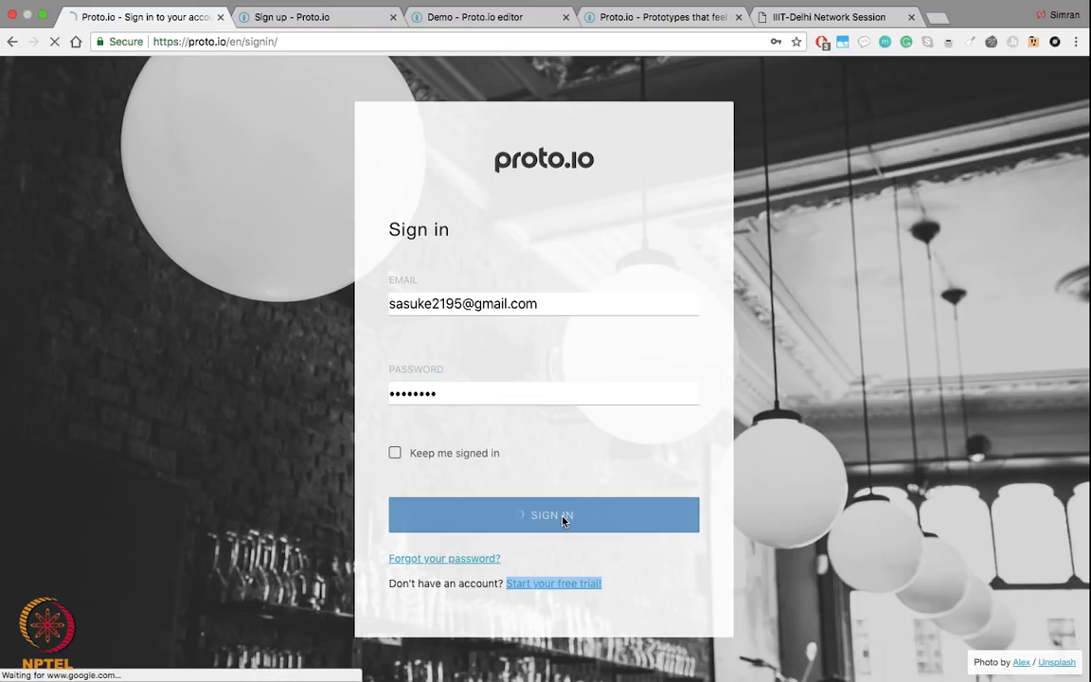
click(294, 23)
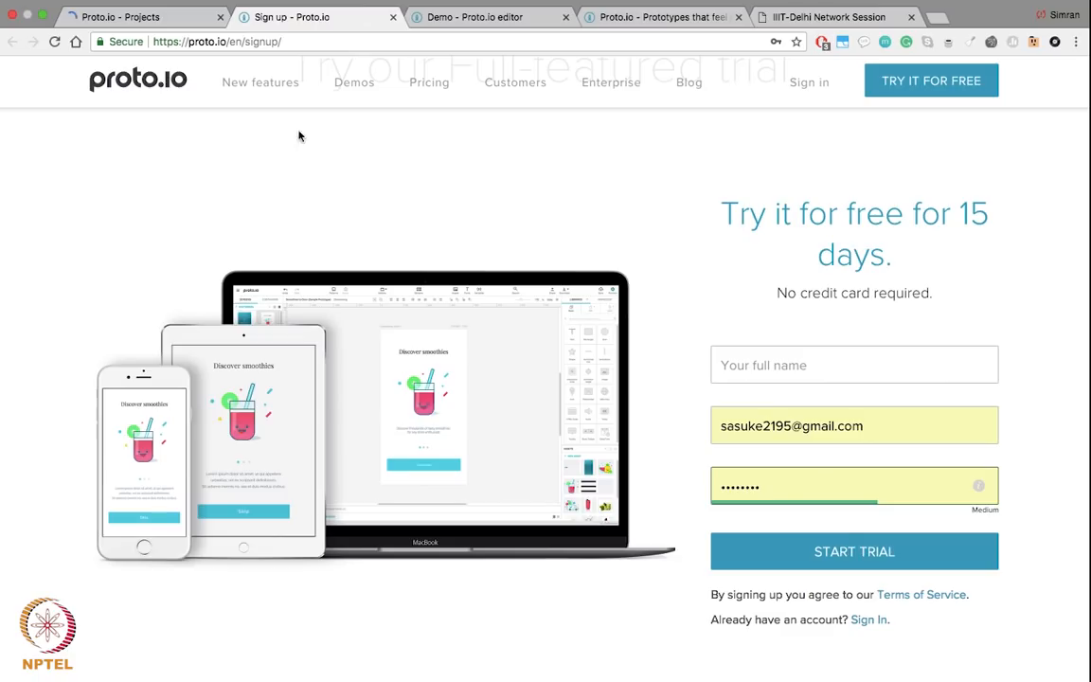
click(167, 26)
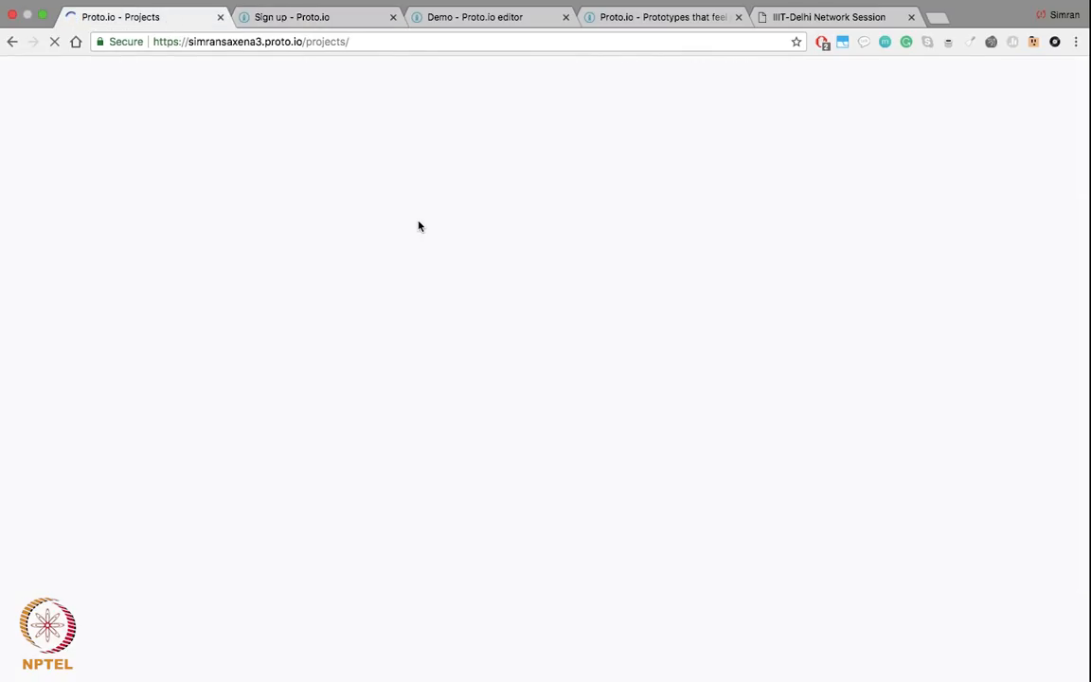
Step: Switch to the Demo editor, review Screen 1's Hestia login layout, then open Screen 2
click(451, 22)
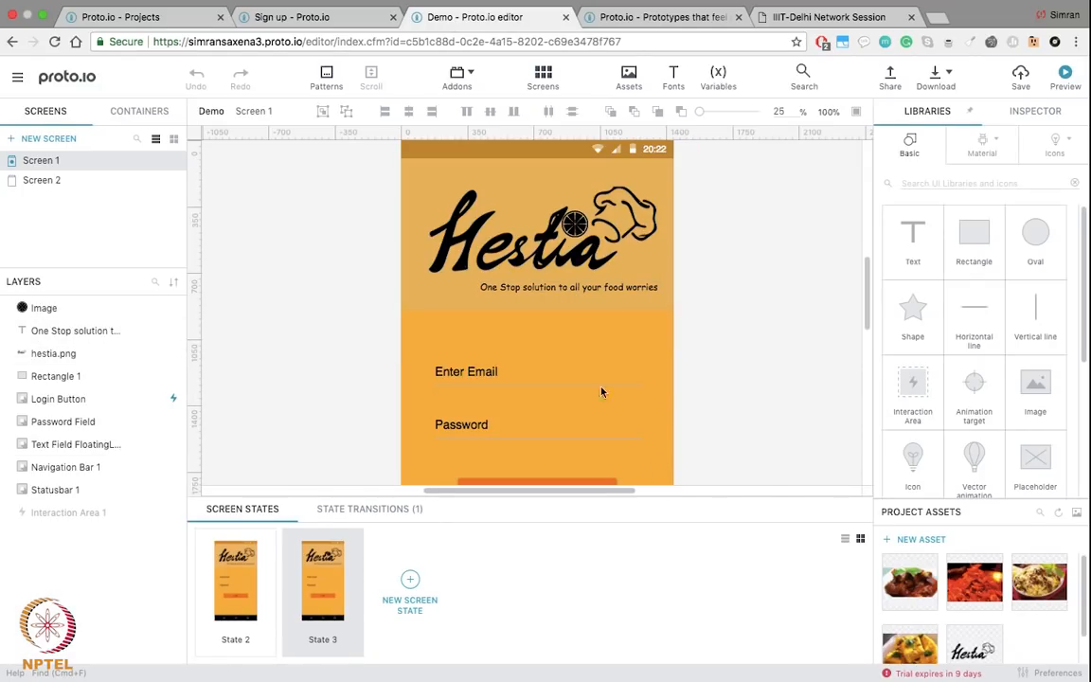
scroll(604, 398, up, 5)
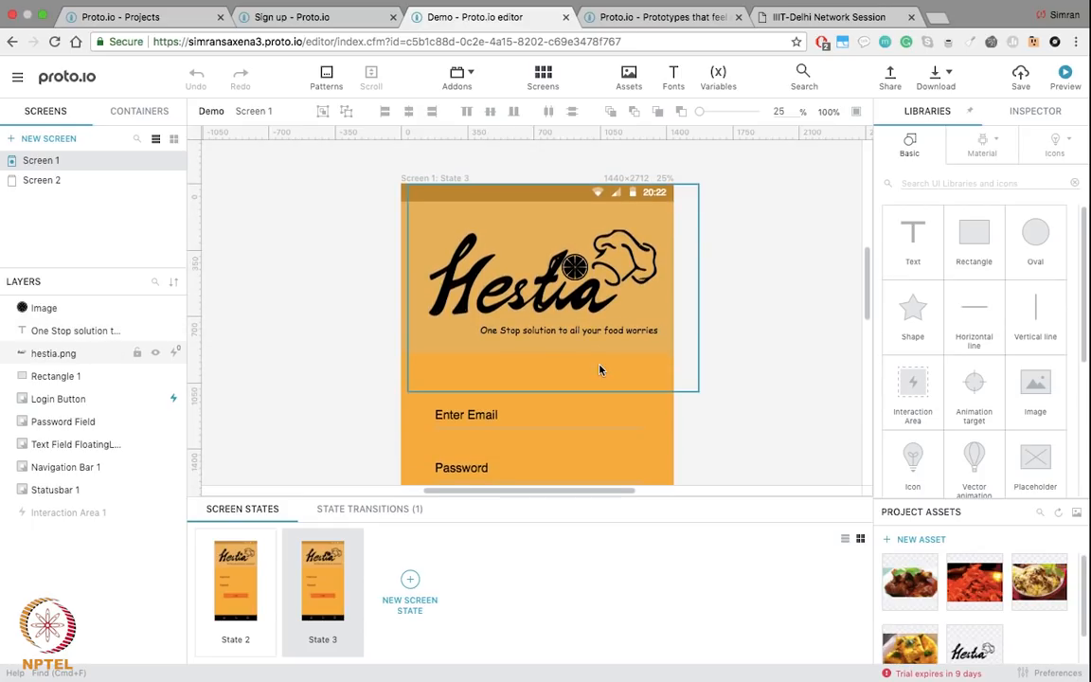
scroll(759, 343, down, 5)
scroll(758, 343, down, 3)
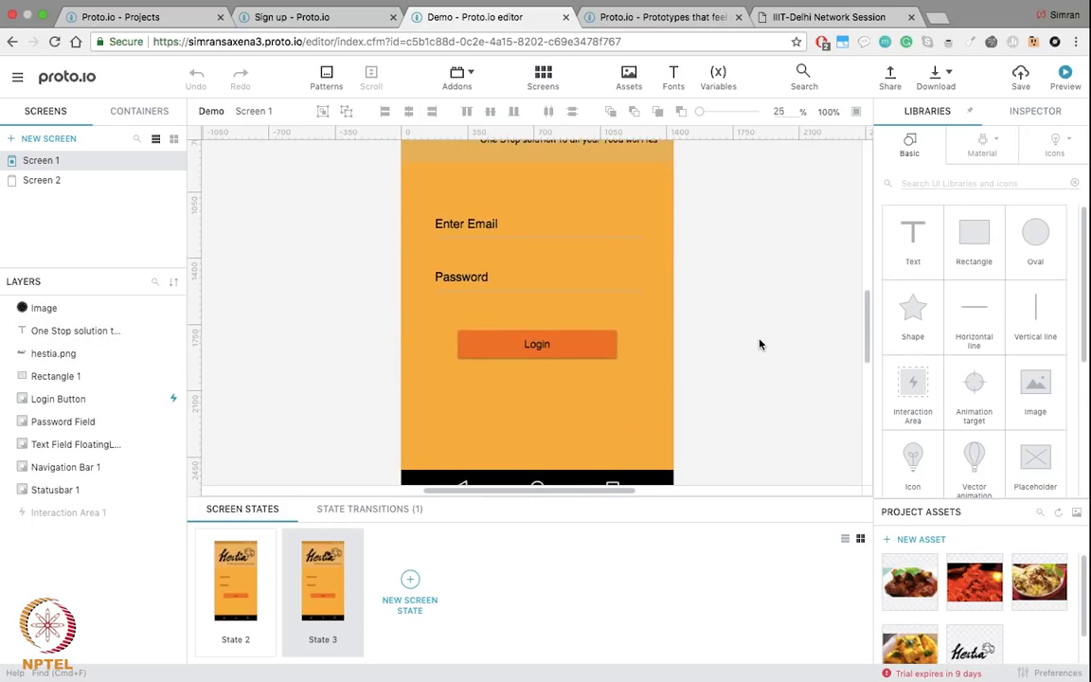
scroll(759, 344, up, 10)
scroll(759, 344, right, 3)
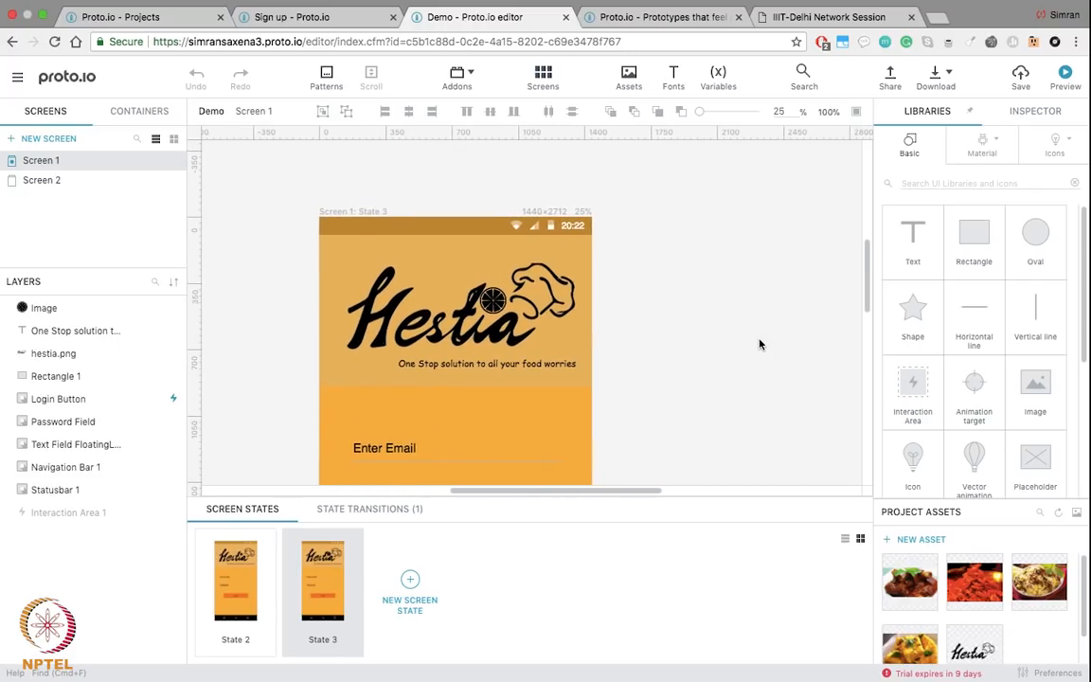
scroll(758, 344, left, 2)
scroll(759, 344, down, 4)
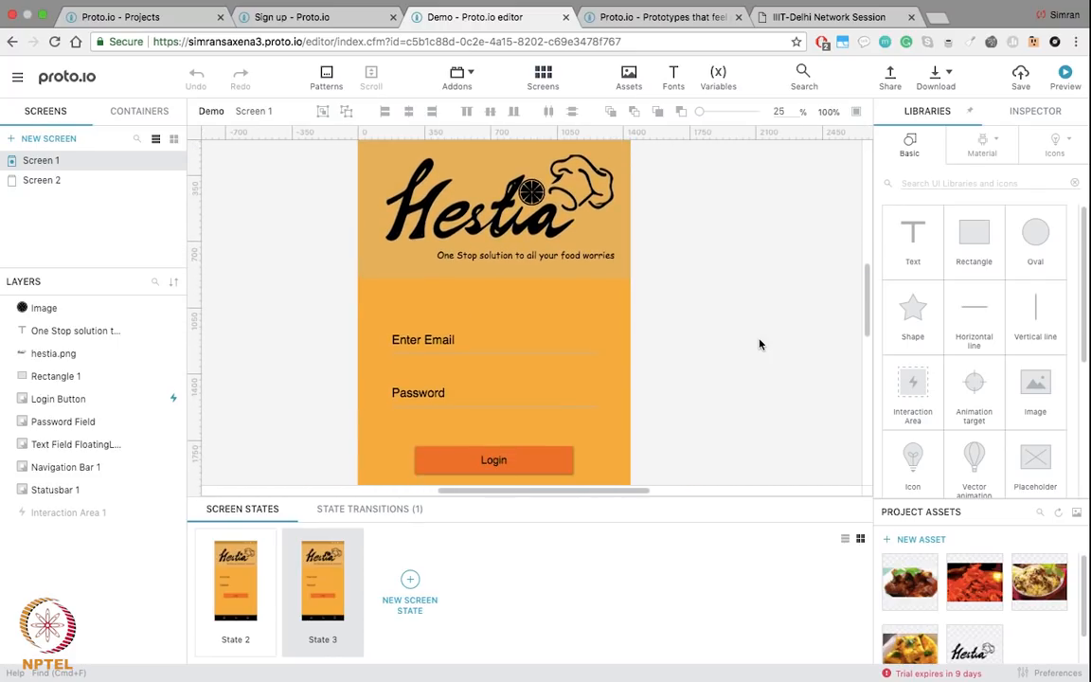
scroll(758, 344, down, 3)
scroll(759, 344, up, 2)
scroll(758, 344, up, 2)
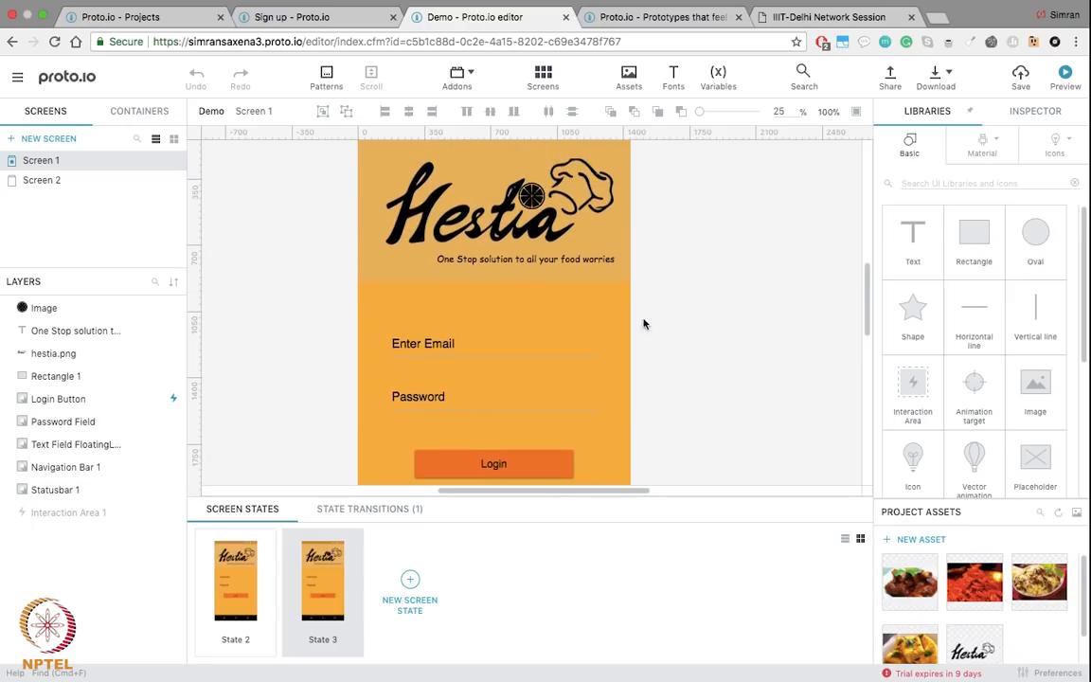
click(82, 181)
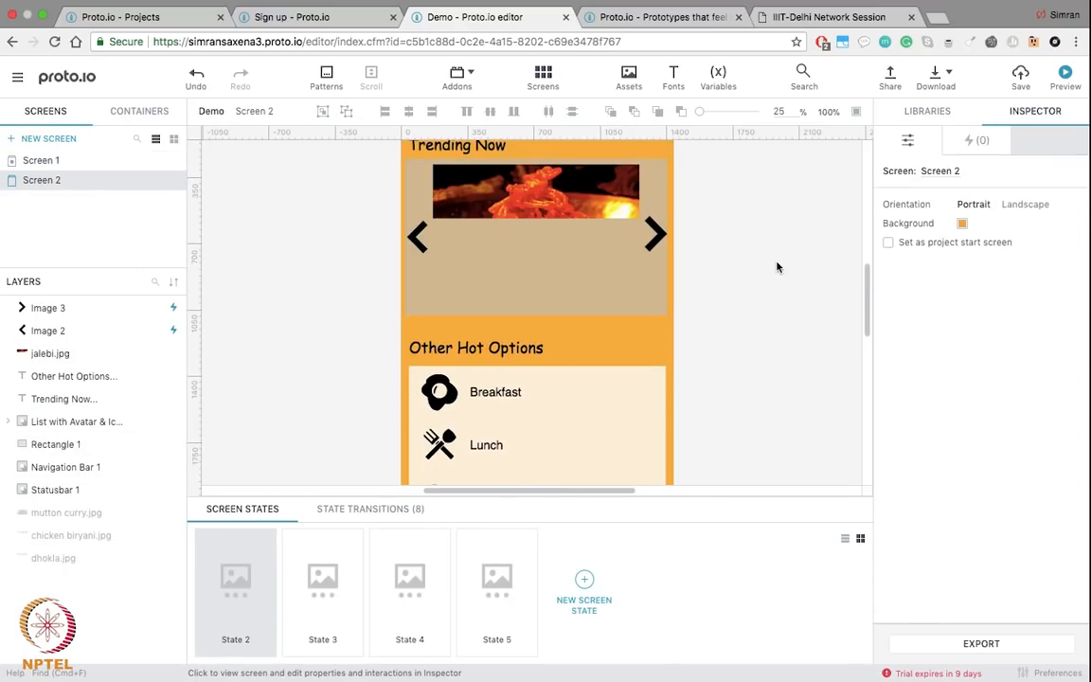
Step: Review Screen 2's Trending Now layout, check Screen 1's Hestia login, and return to Screen 2
scroll(644, 284, down, 3)
scroll(643, 280, up, 3)
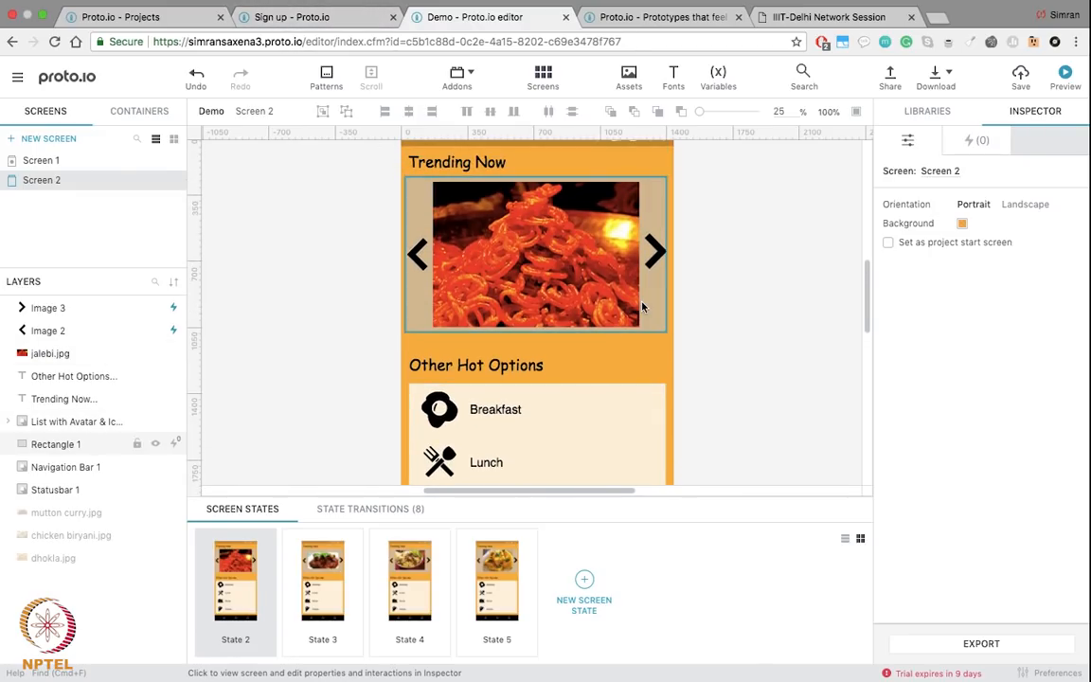
scroll(768, 296, up, 2)
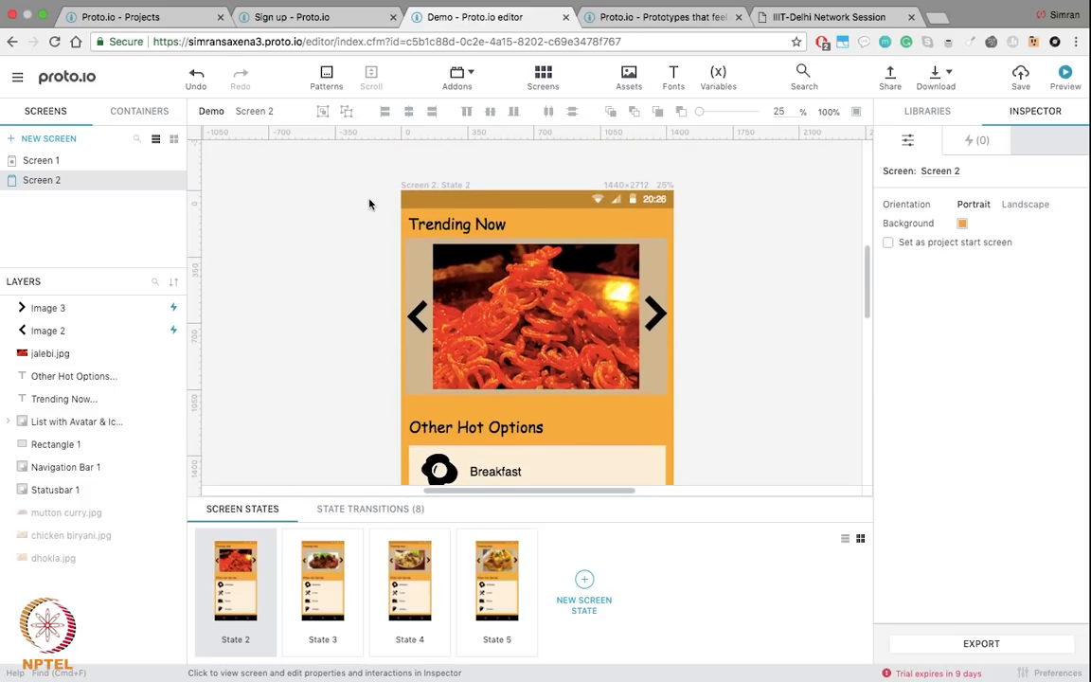
click(35, 161)
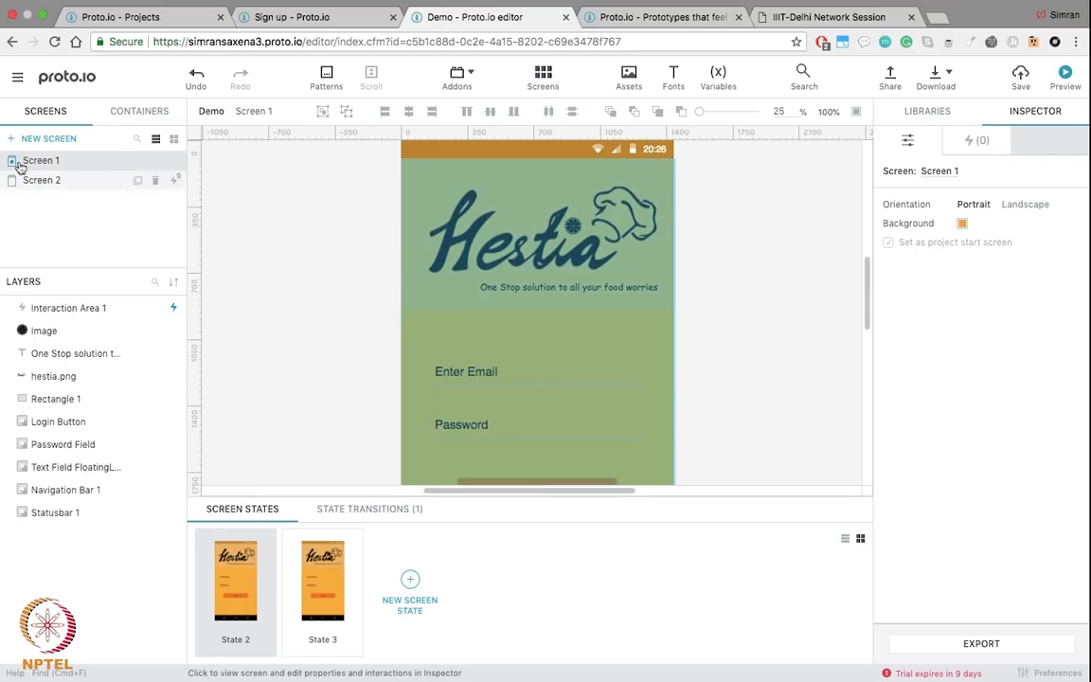
scroll(407, 264, down, 3)
scroll(407, 263, up, 2)
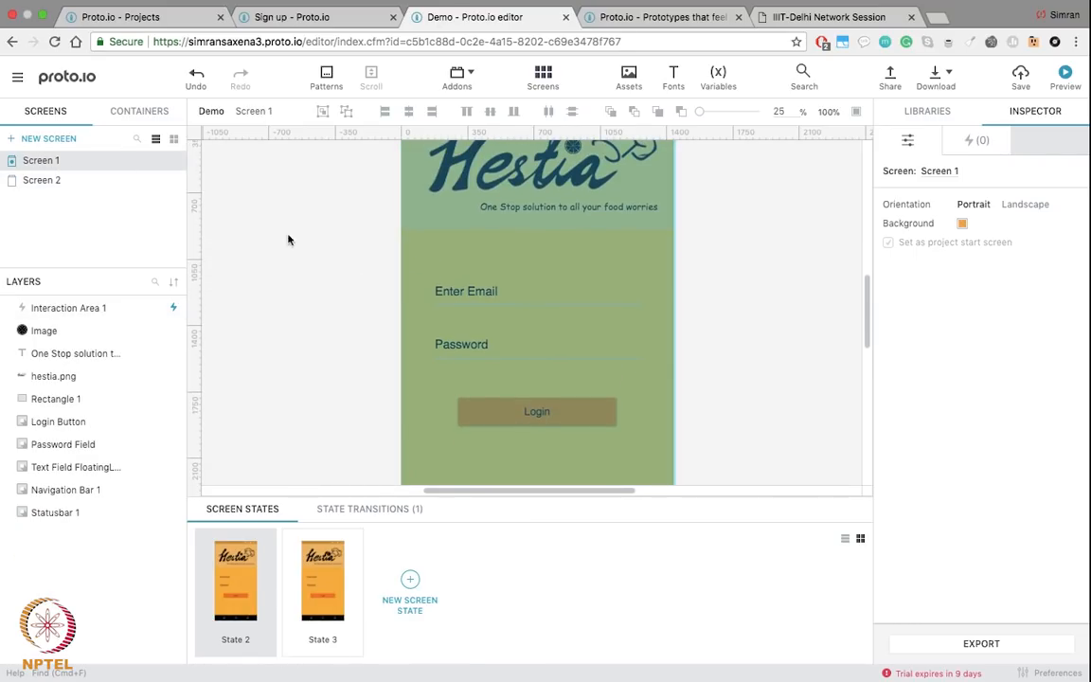
click(42, 180)
scroll(434, 218, down, 2)
scroll(795, 308, up, 3)
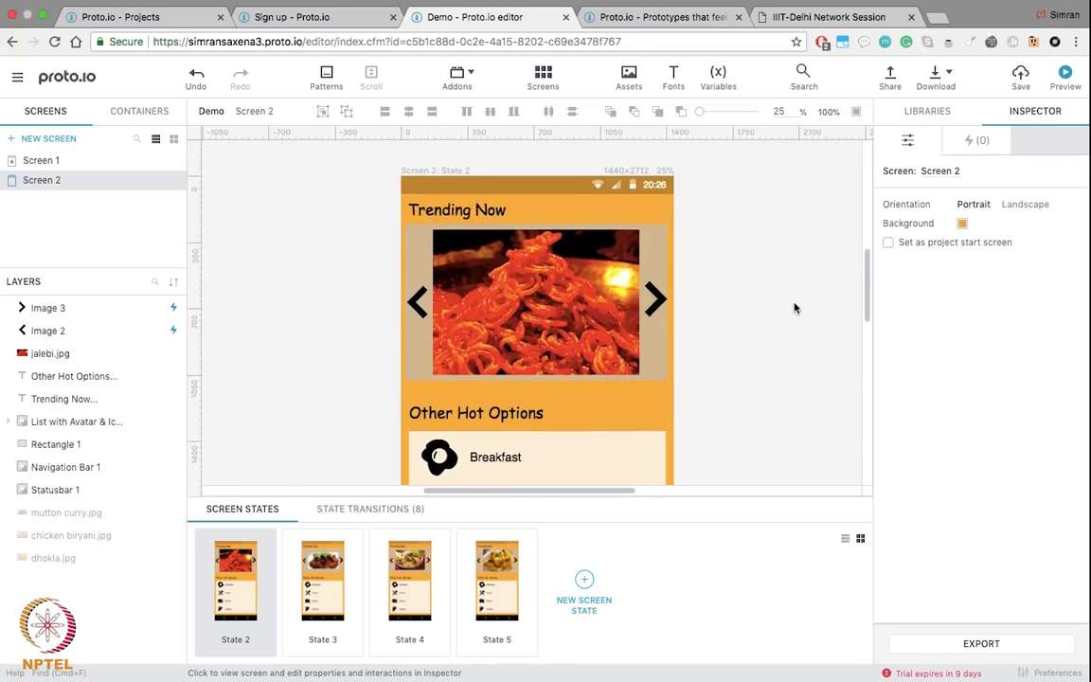
Step: Add a new blank Screen 3 to the Demo prototype
click(29, 141)
scroll(457, 234, up, 2)
scroll(456, 234, down, 1)
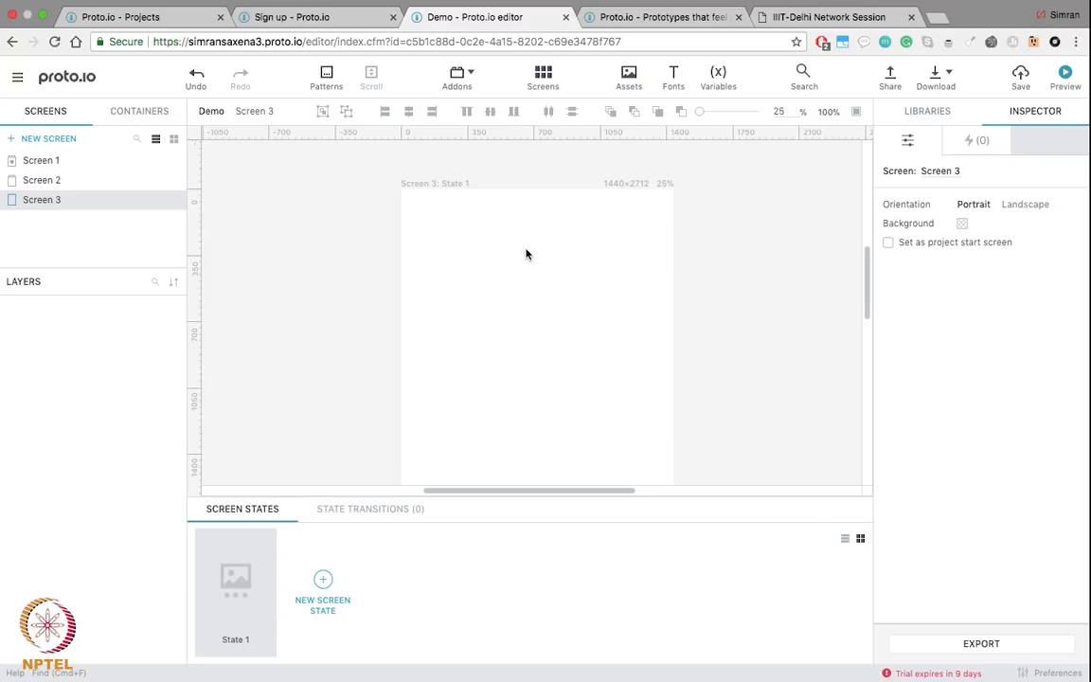
scroll(527, 254, down, 1)
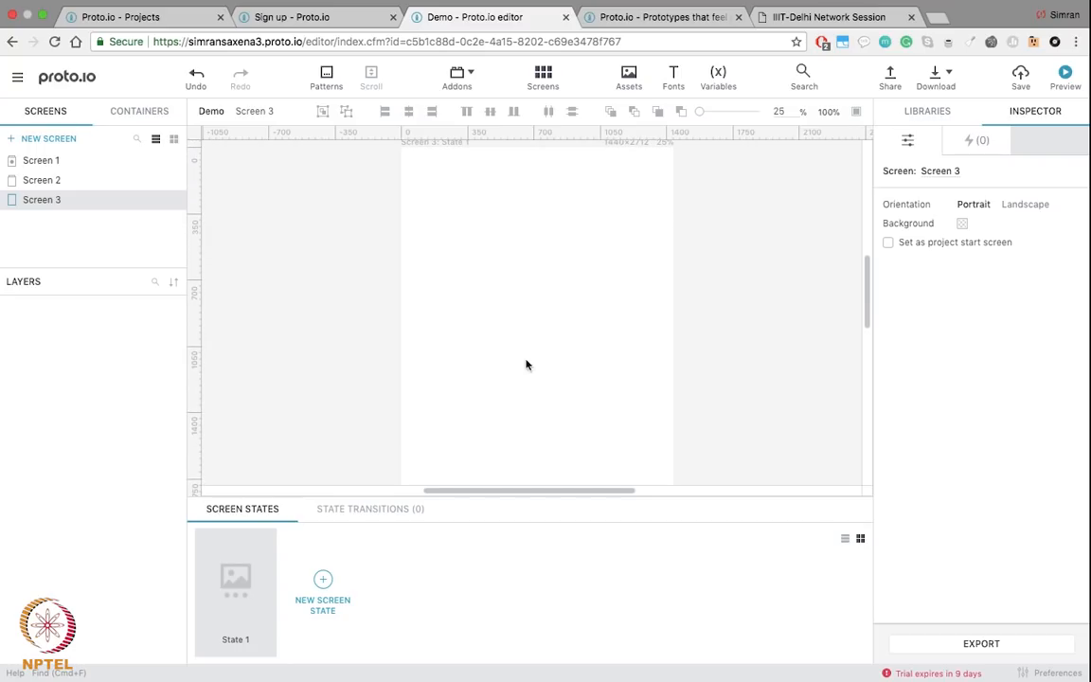
Step: Browse the Basic elements in the Libraries panel
click(925, 115)
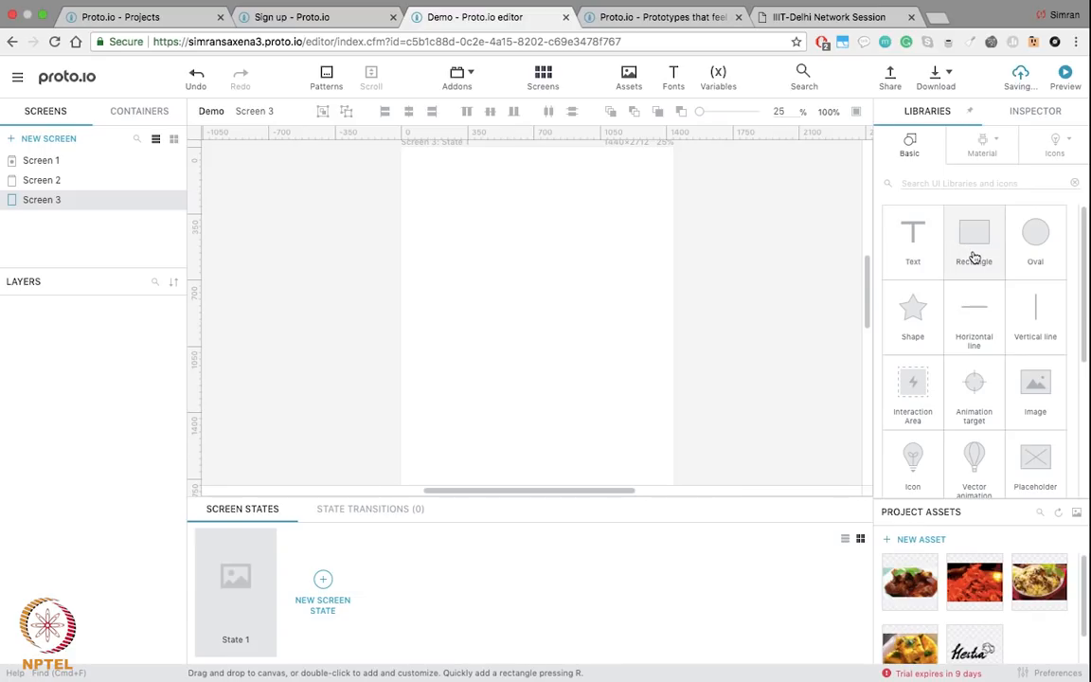
scroll(1020, 261, down, 4)
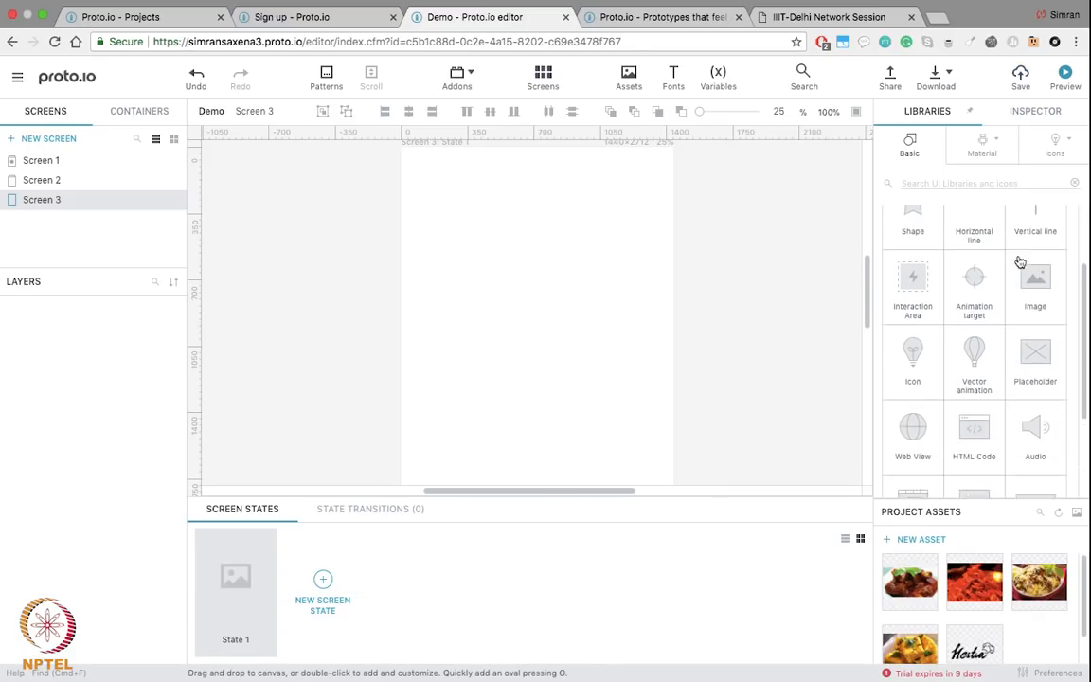
scroll(1020, 261, up, 5)
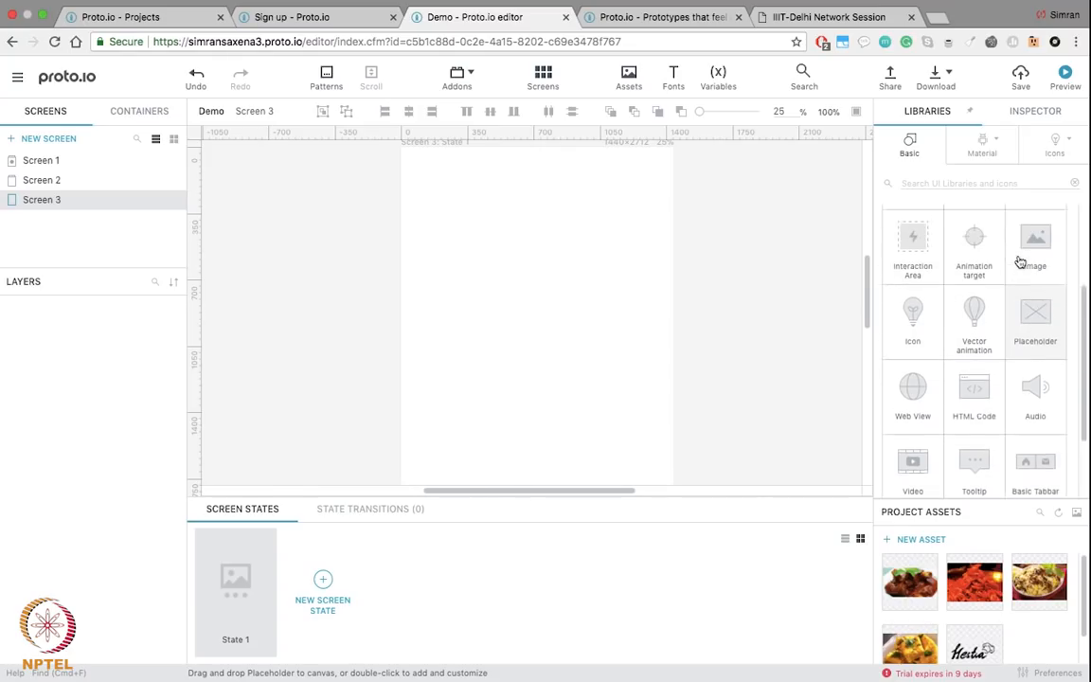
Step: Switch the element library to Material Design
click(975, 151)
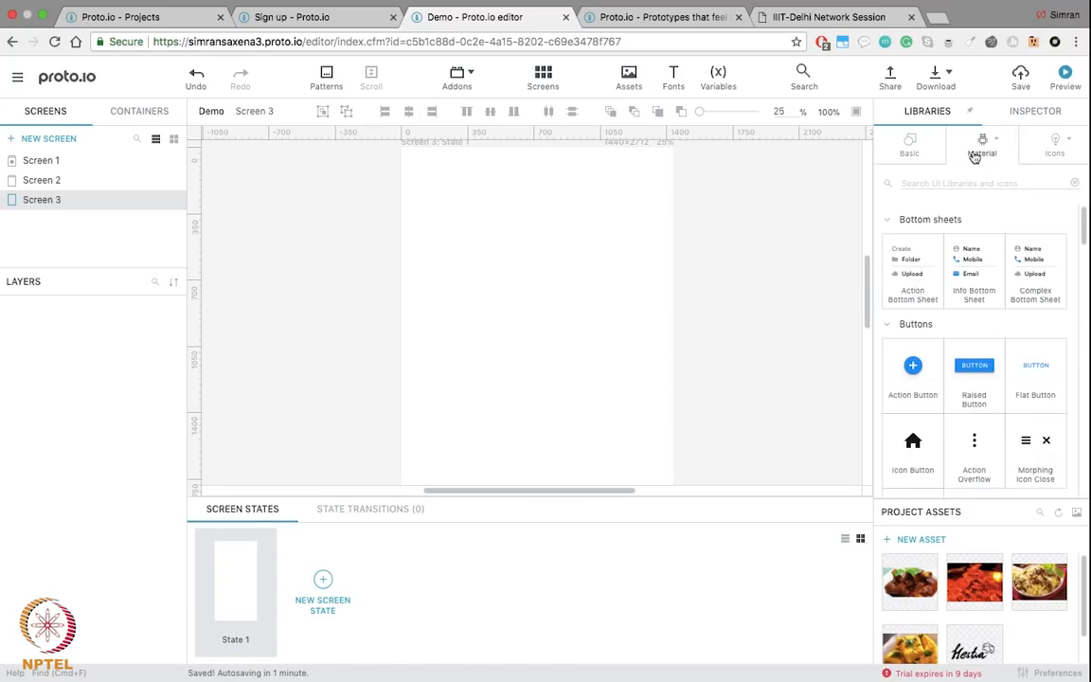
click(994, 142)
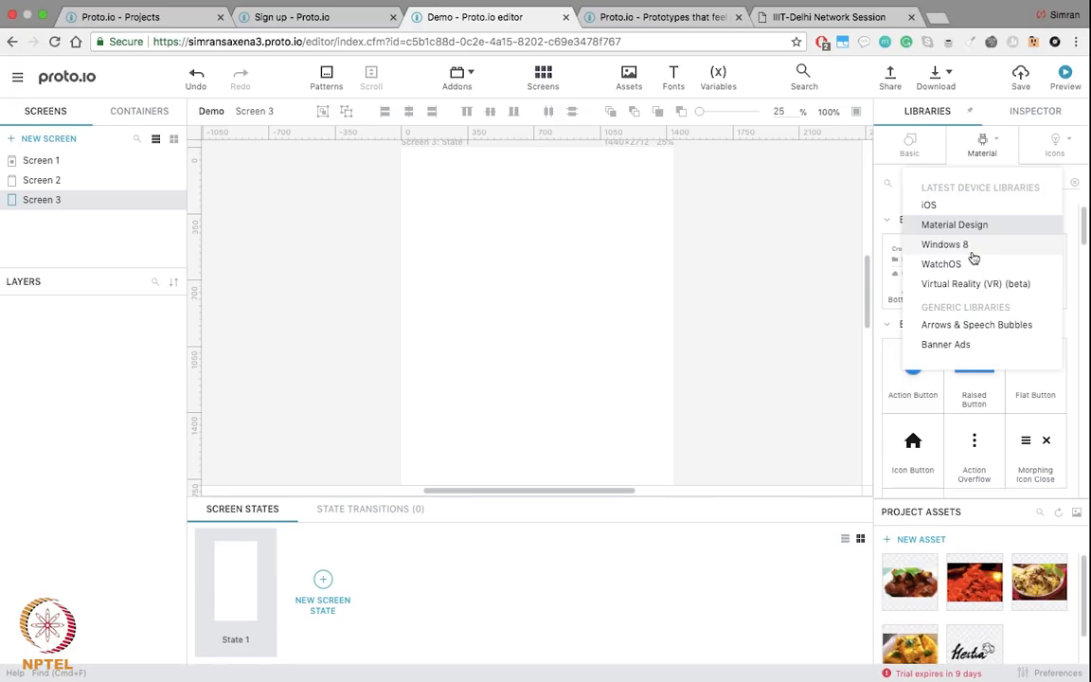
click(952, 230)
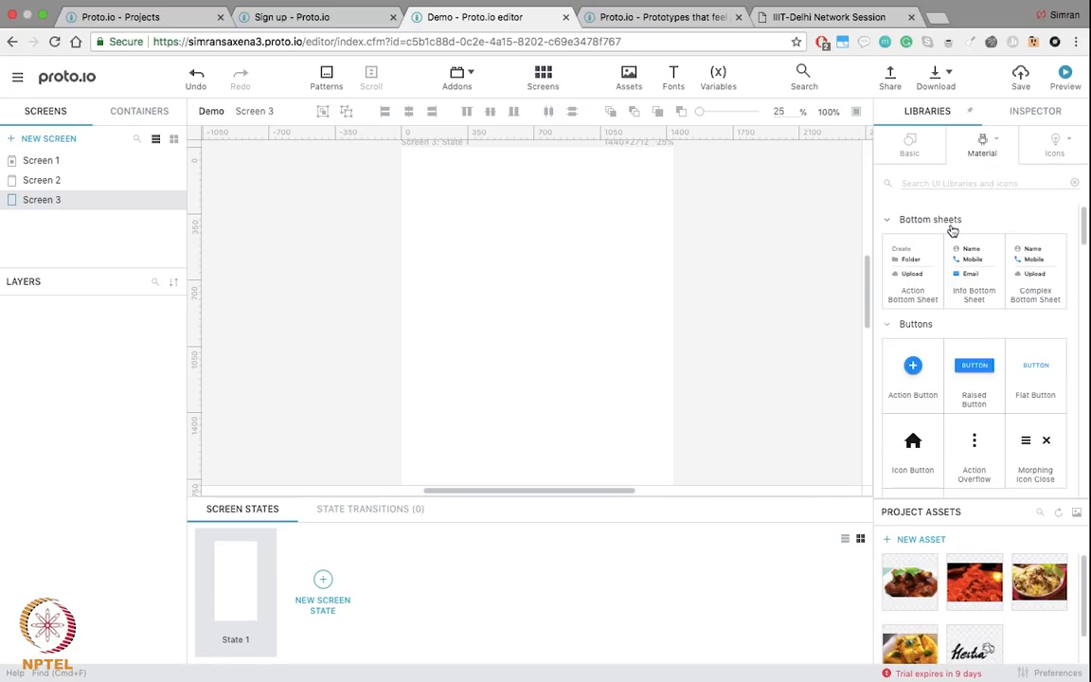
Step: Browse the Material elements, then go back to Screen 1 with the Hestia login design
scroll(945, 329, down, 2)
scroll(947, 329, up, 1)
scroll(967, 385, down, 3)
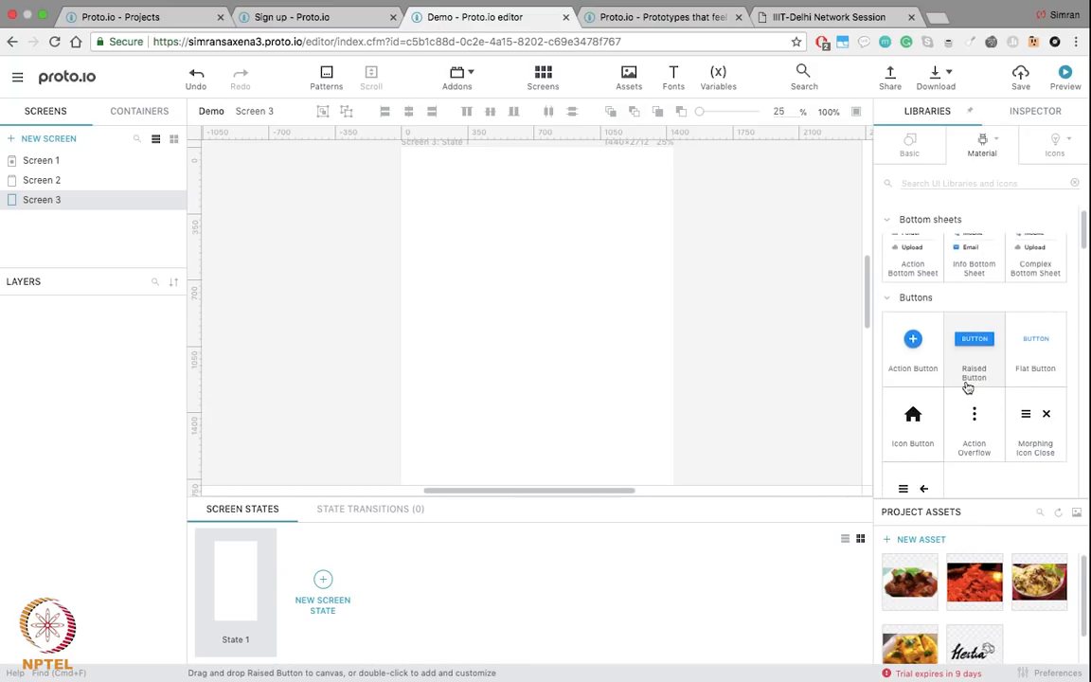
scroll(967, 384, up, 1)
scroll(967, 385, up, 2)
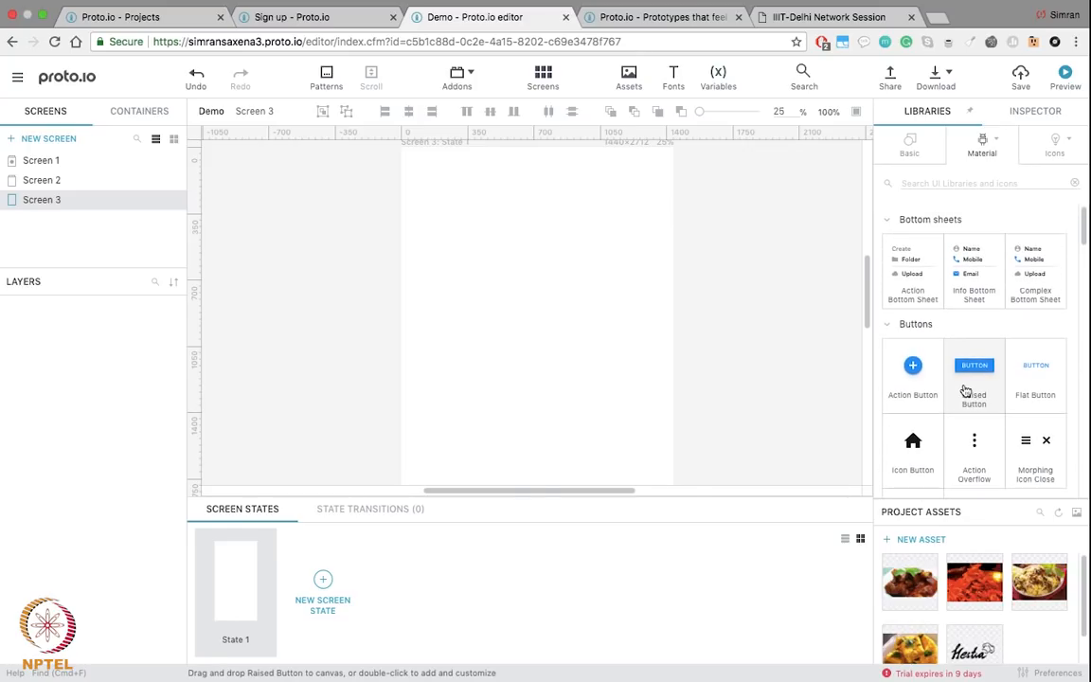
scroll(933, 373, down, 1)
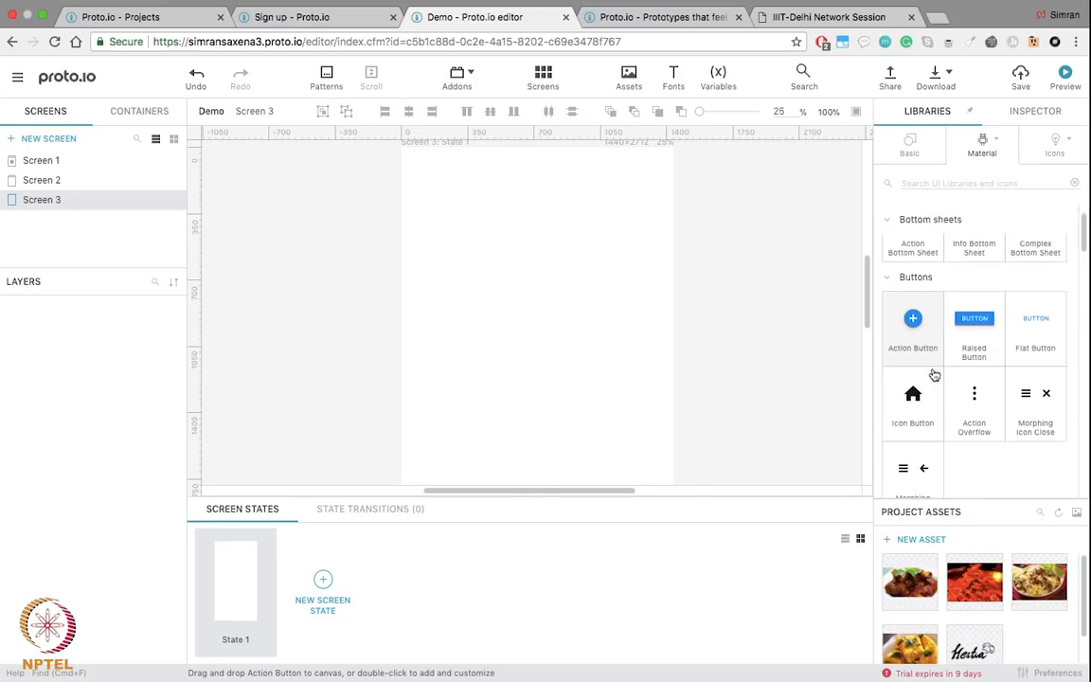
scroll(912, 385, down, 3)
scroll(916, 402, down, 7)
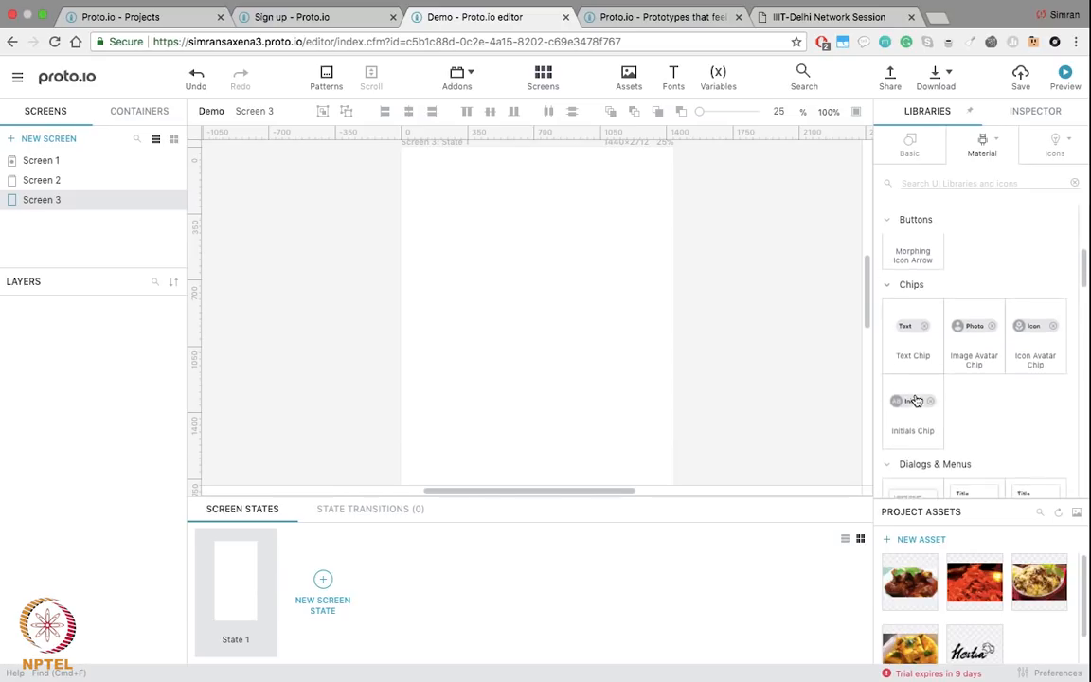
scroll(926, 381, down, 8)
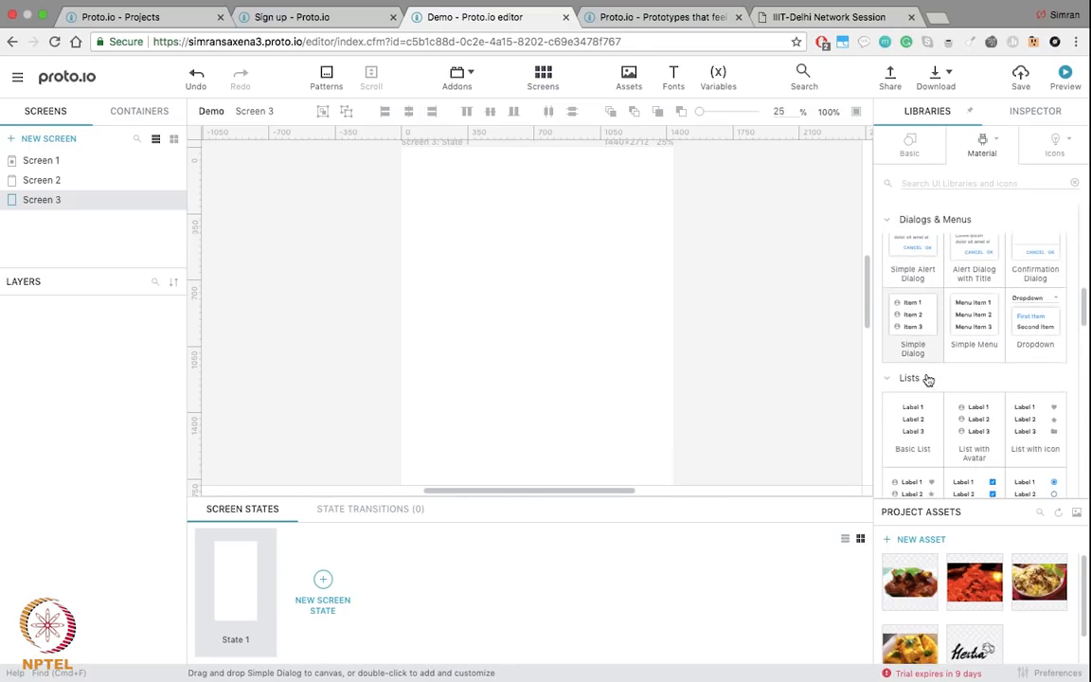
scroll(965, 343, down, 4)
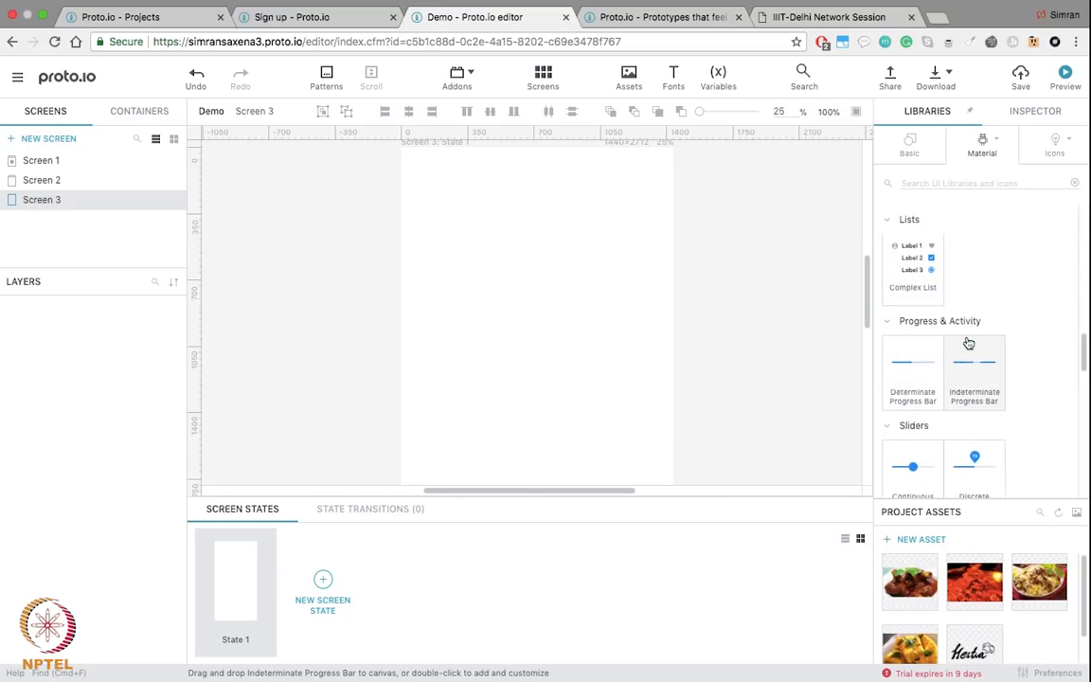
scroll(1008, 418, down, 4)
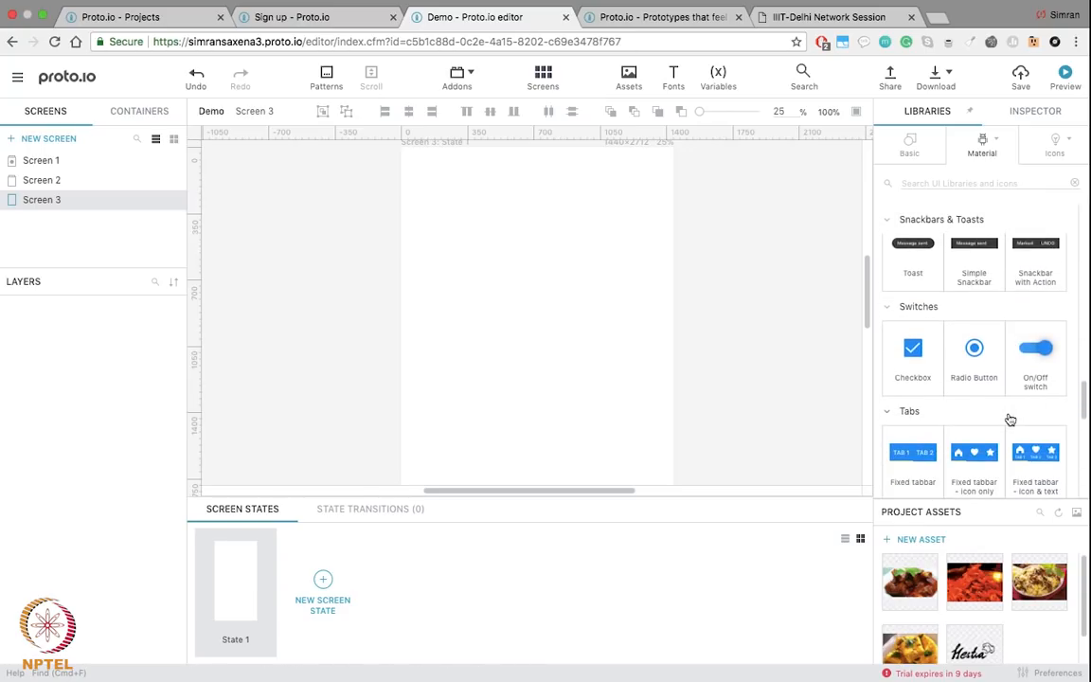
scroll(1010, 419, down, 1)
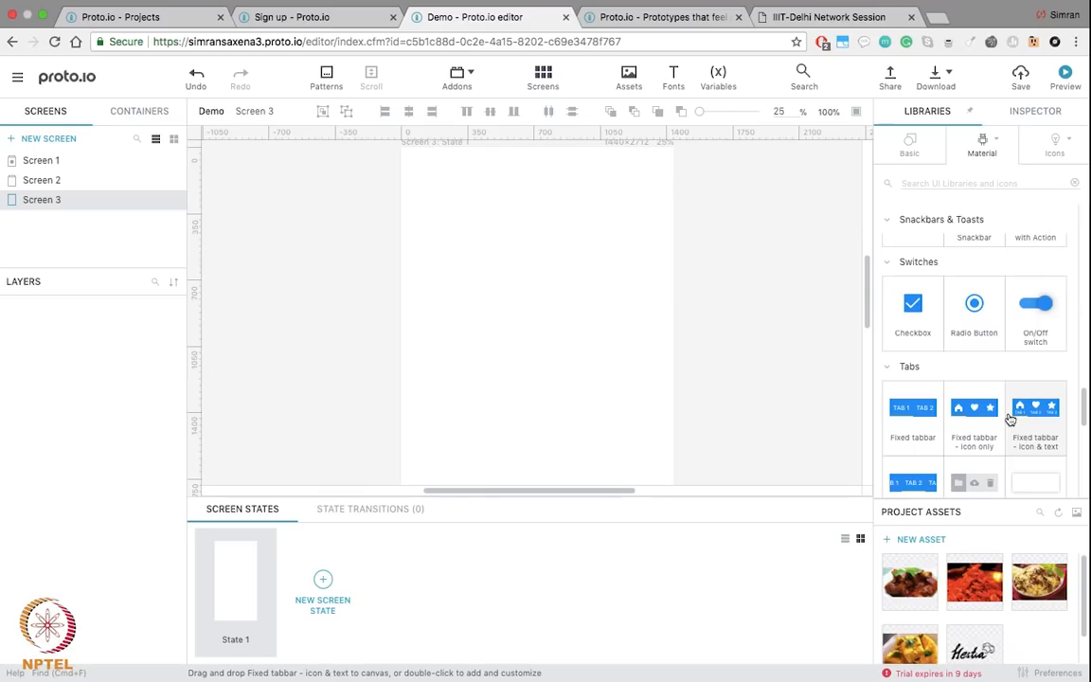
scroll(1011, 420, down, 1)
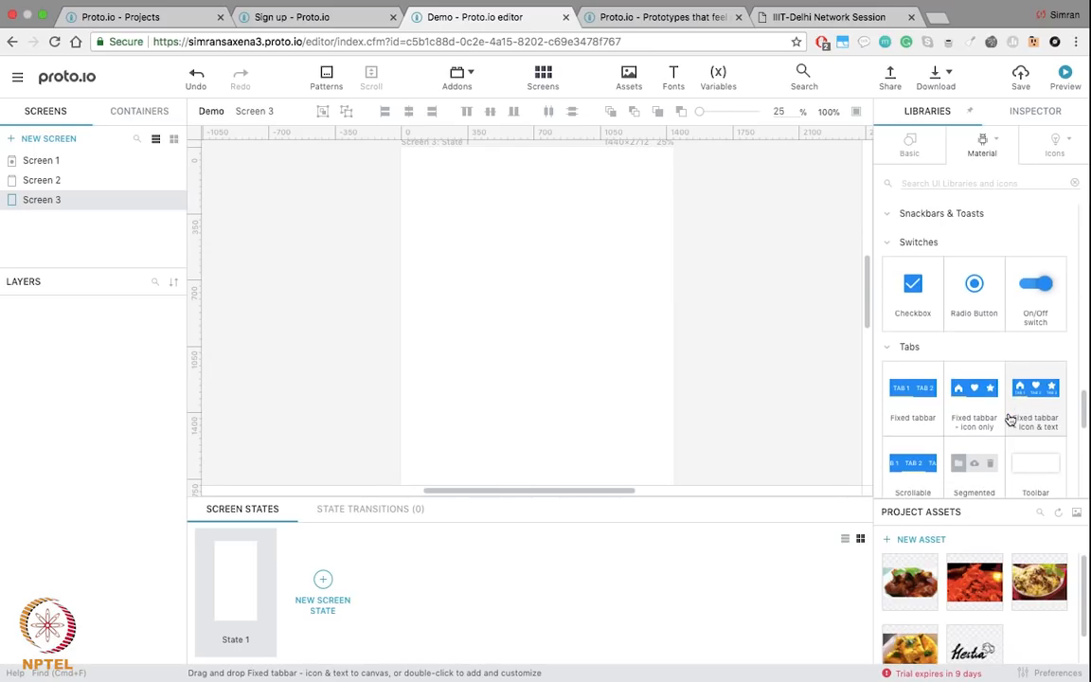
scroll(1010, 420, down, 8)
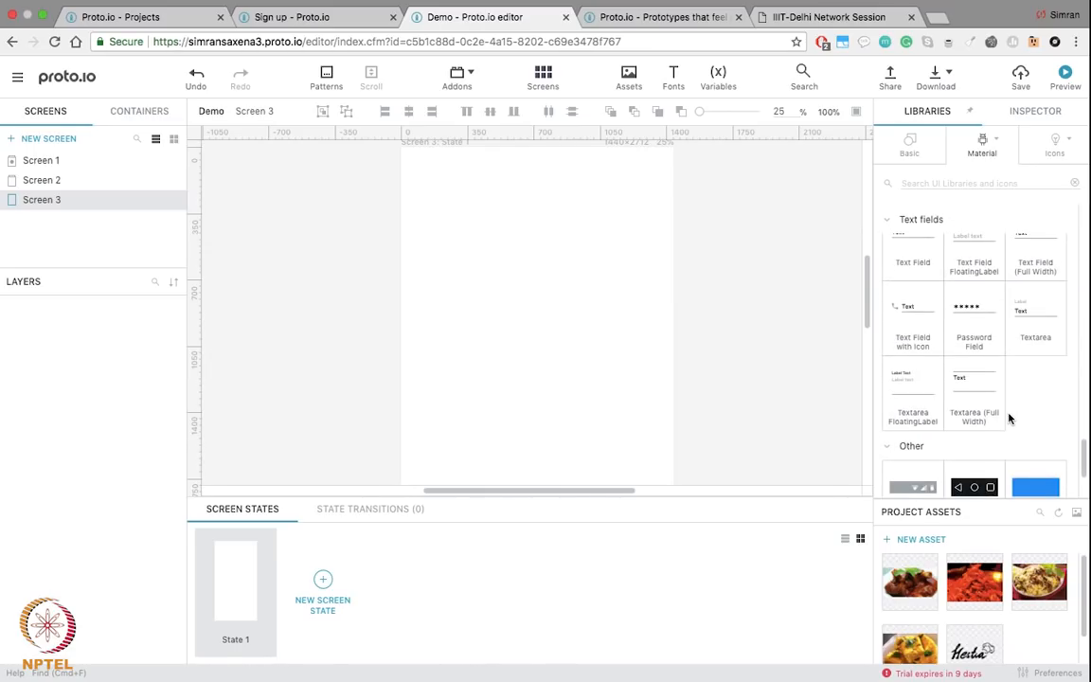
scroll(971, 313, up, 2)
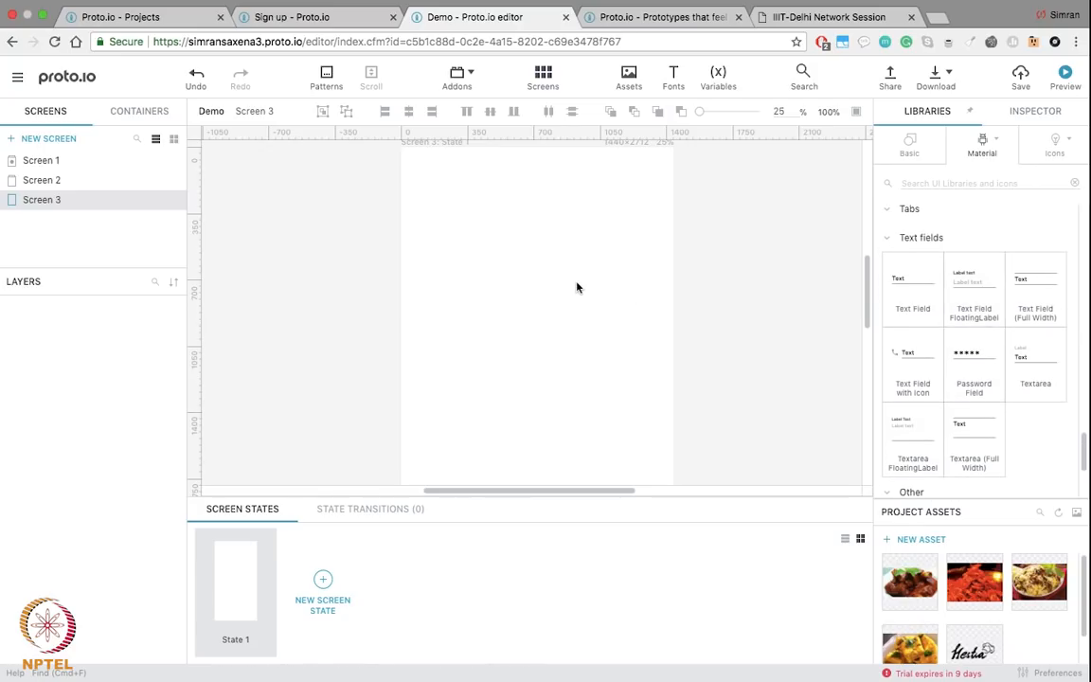
click(54, 160)
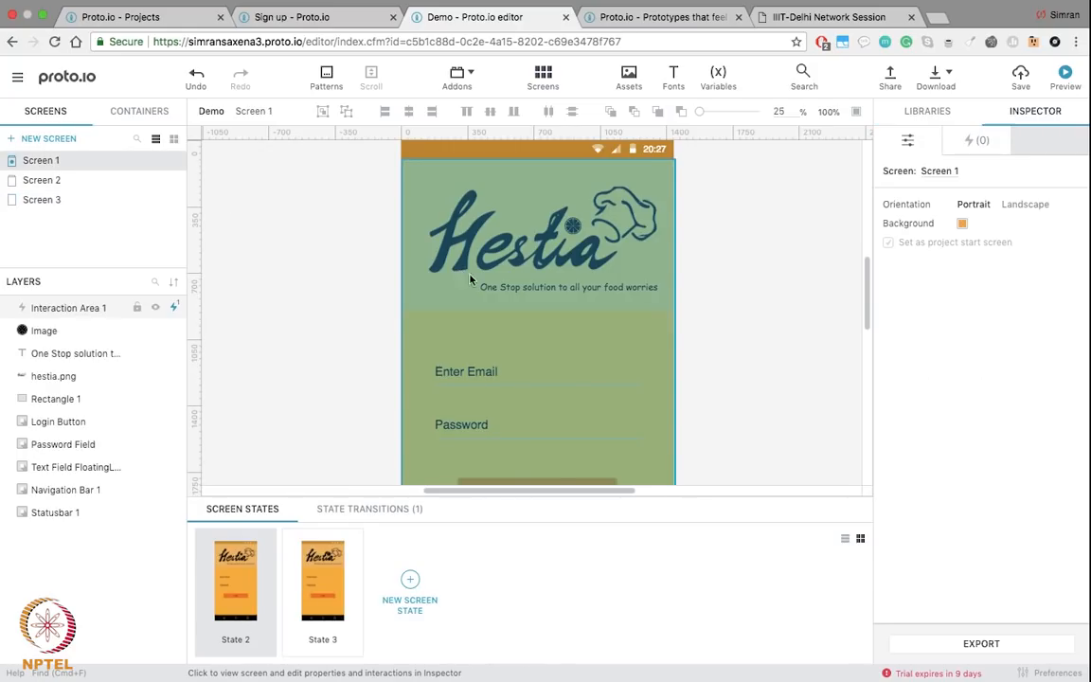
click(757, 303)
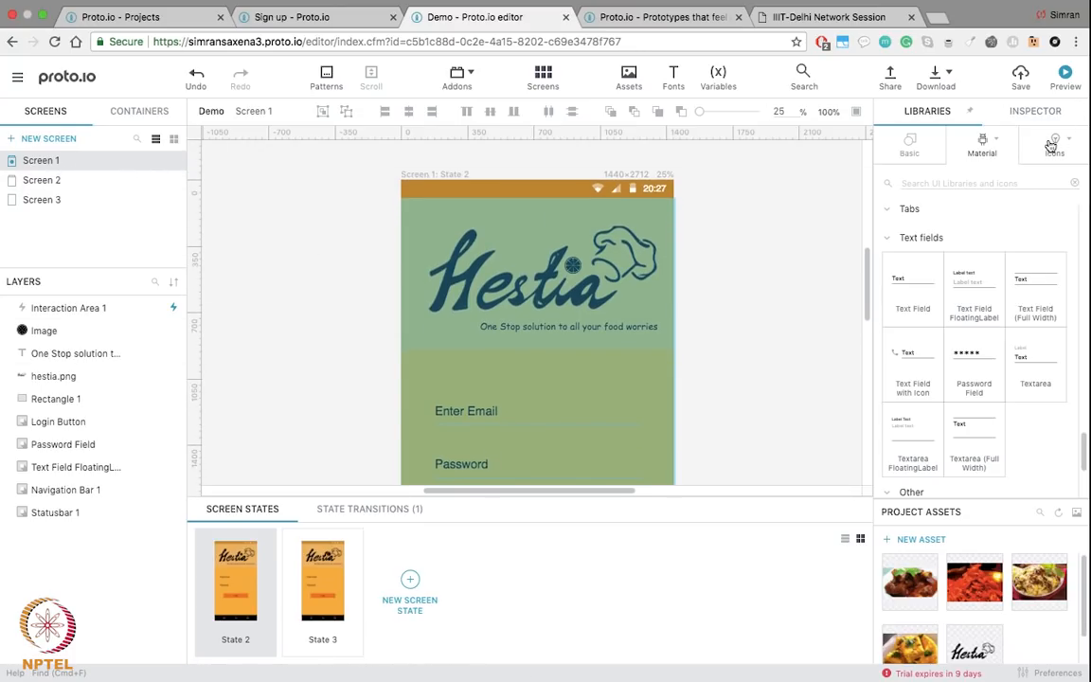
Step: Switch the component library to Icons
click(984, 143)
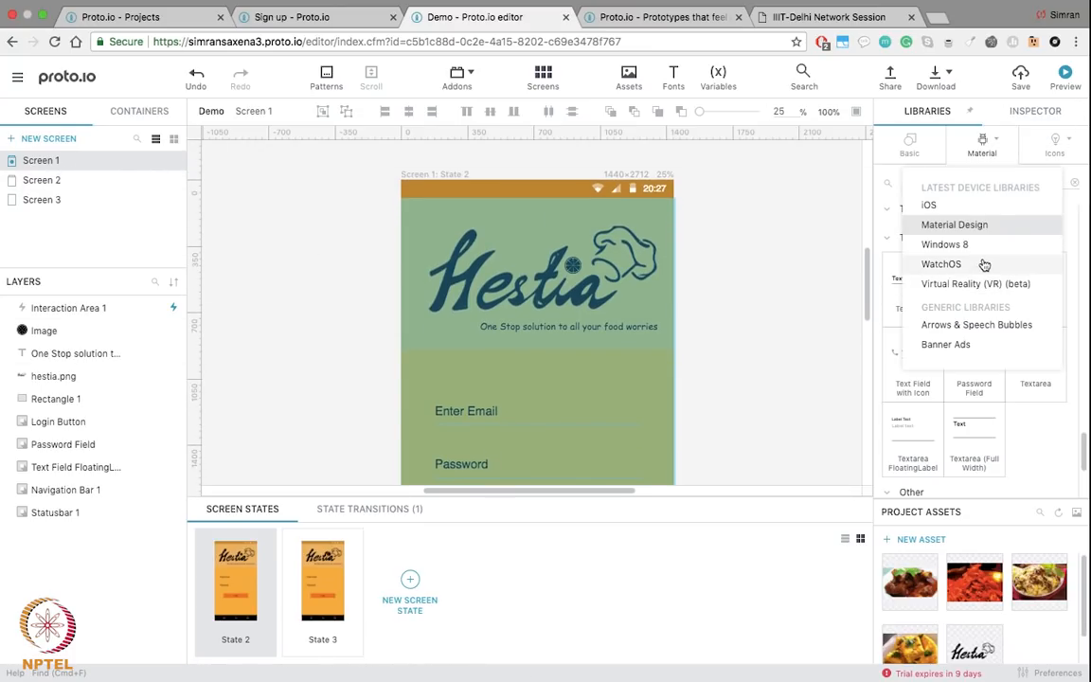
click(769, 366)
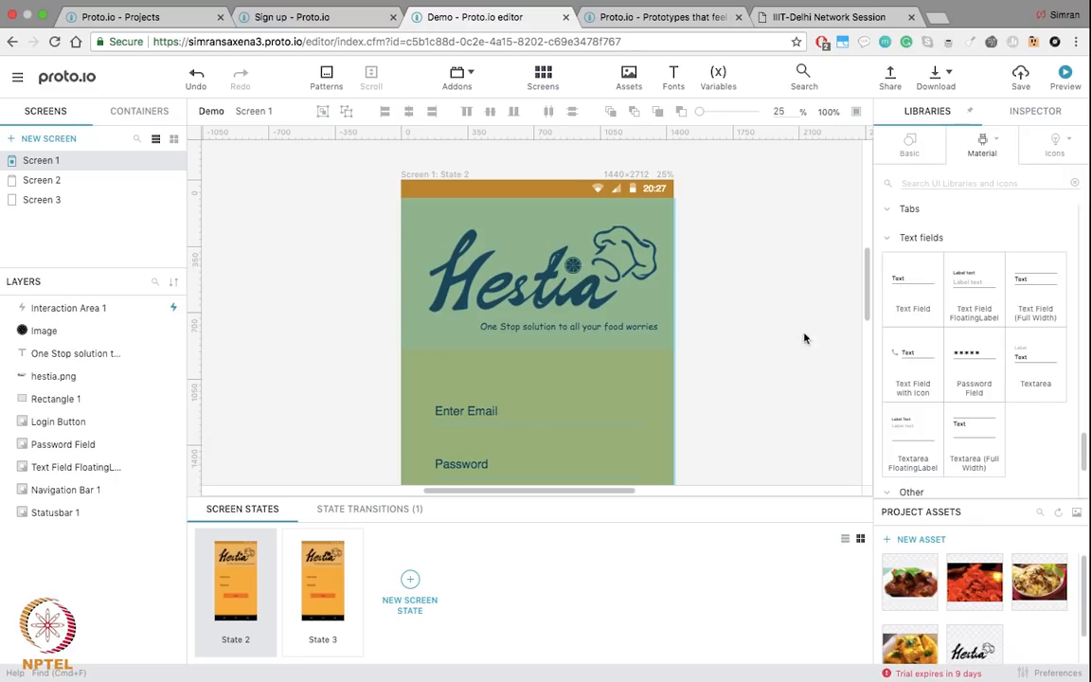
click(1057, 155)
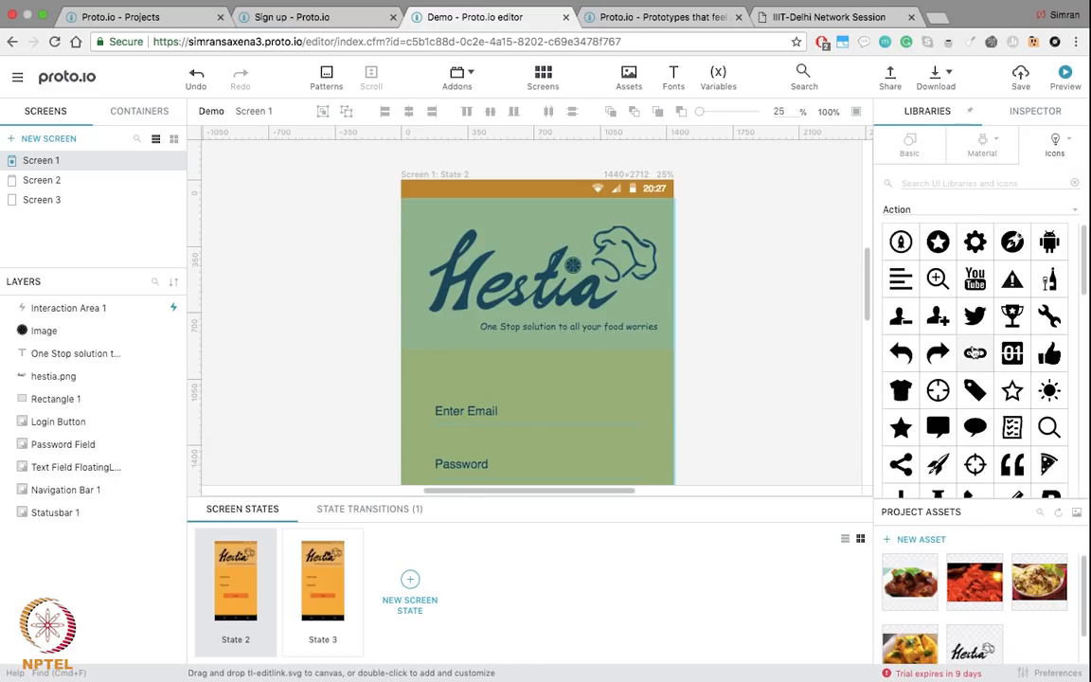
scroll(974, 352, down, 4)
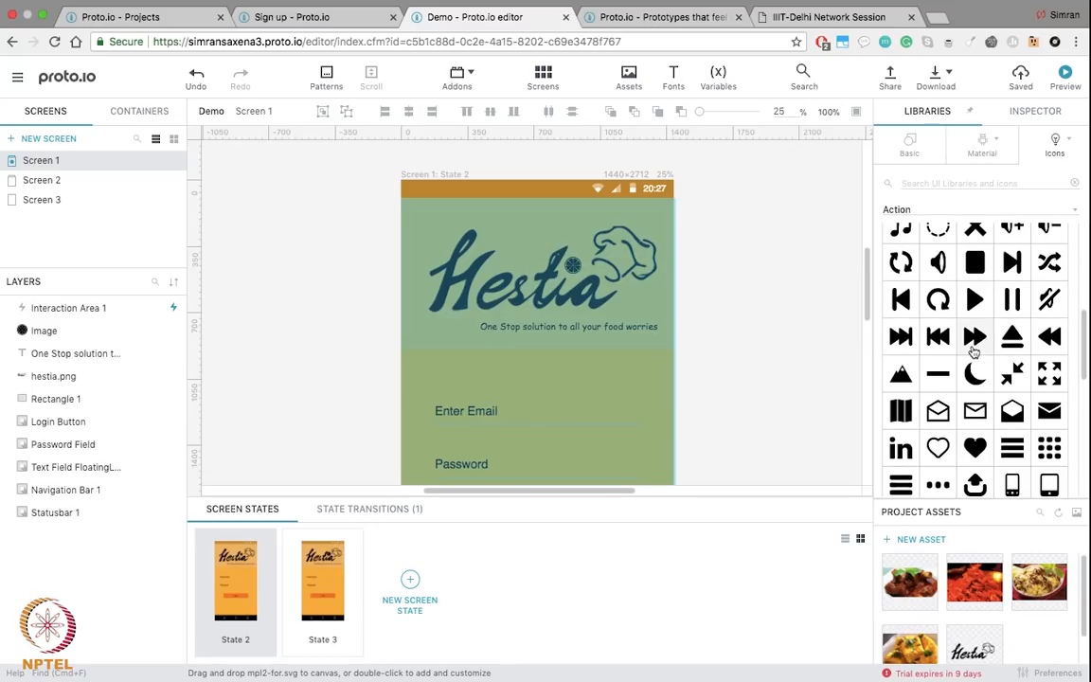
scroll(975, 353, up, 4)
Step: Search the icon library for 'food' and scroll through the results
click(978, 182)
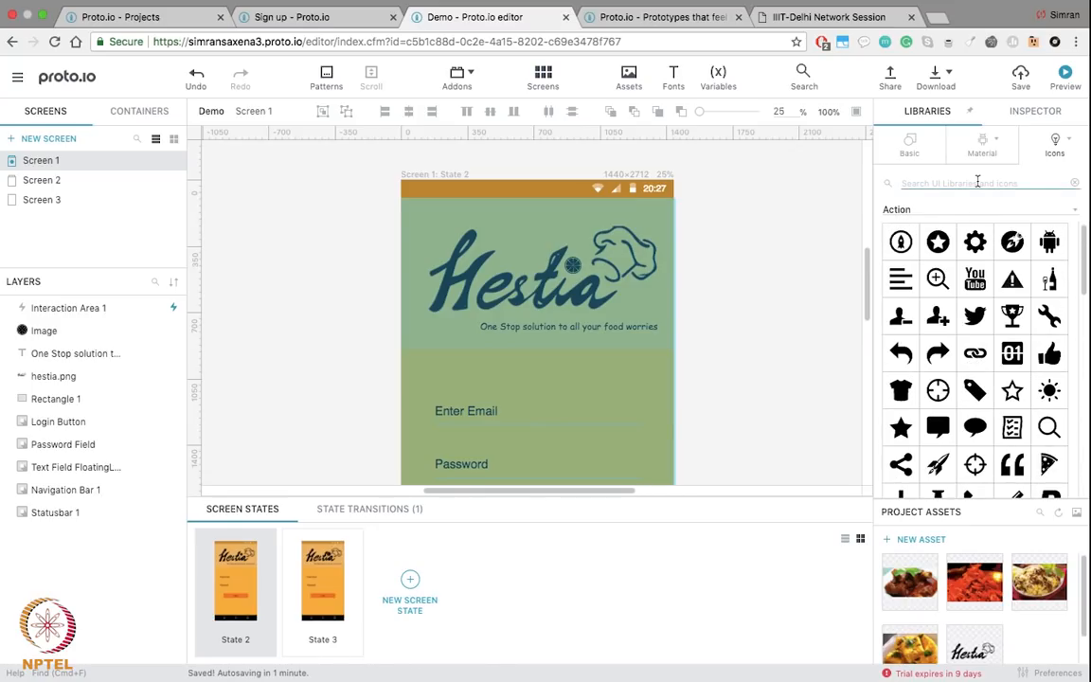
text(fo)
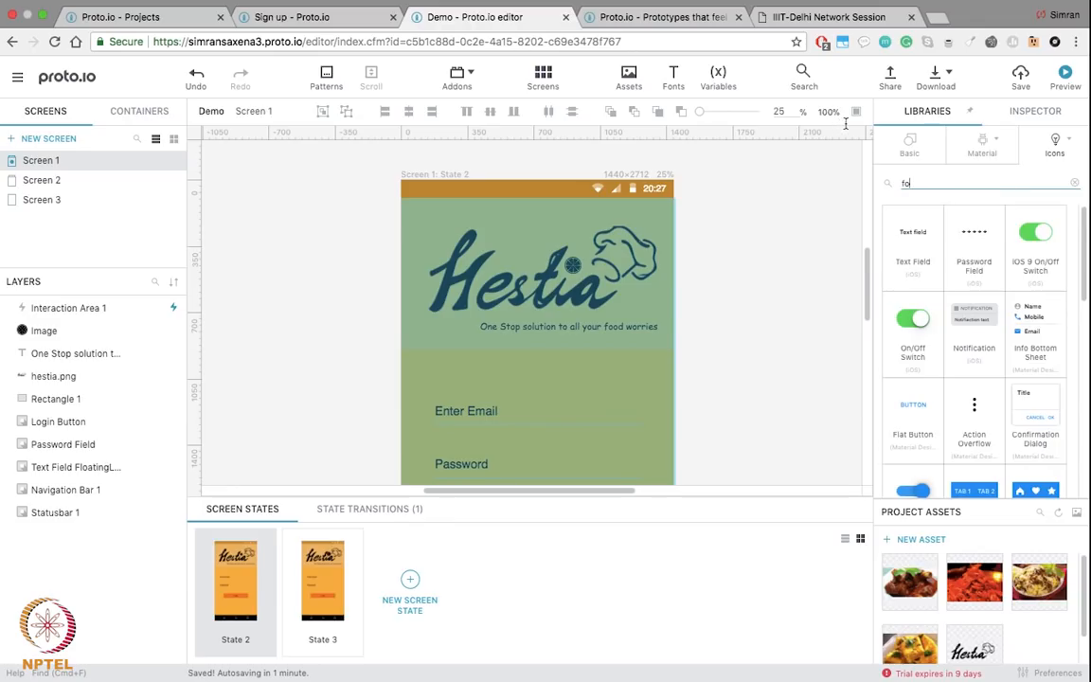
text(od)
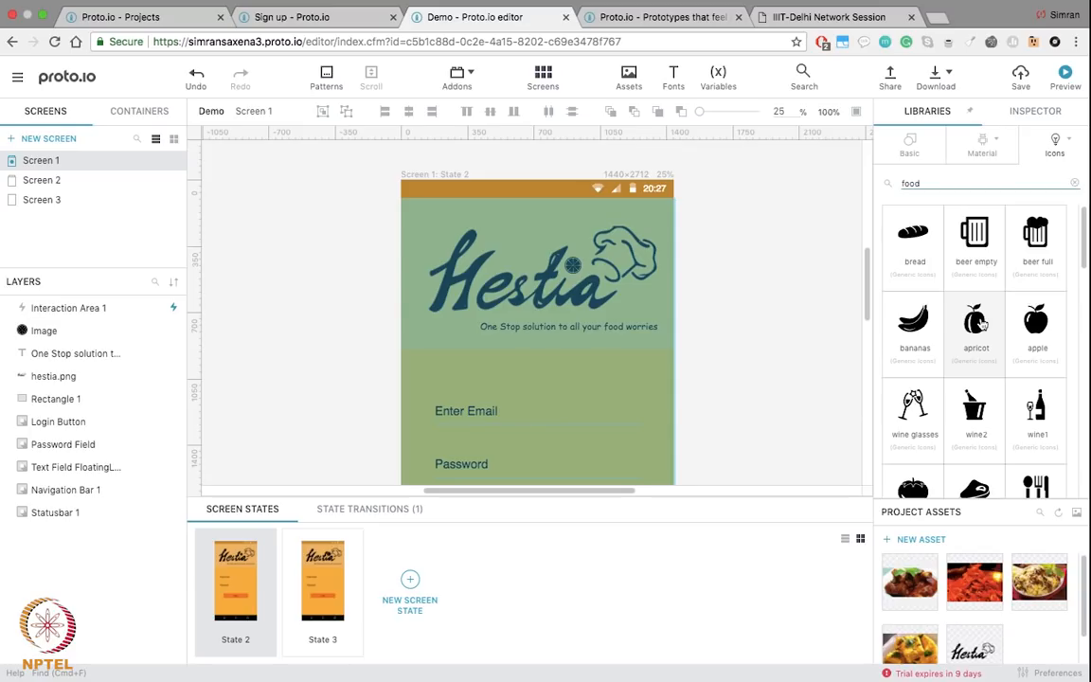
scroll(975, 398, down, 3)
scroll(970, 413, down, 2)
drag(914, 310, 627, 320)
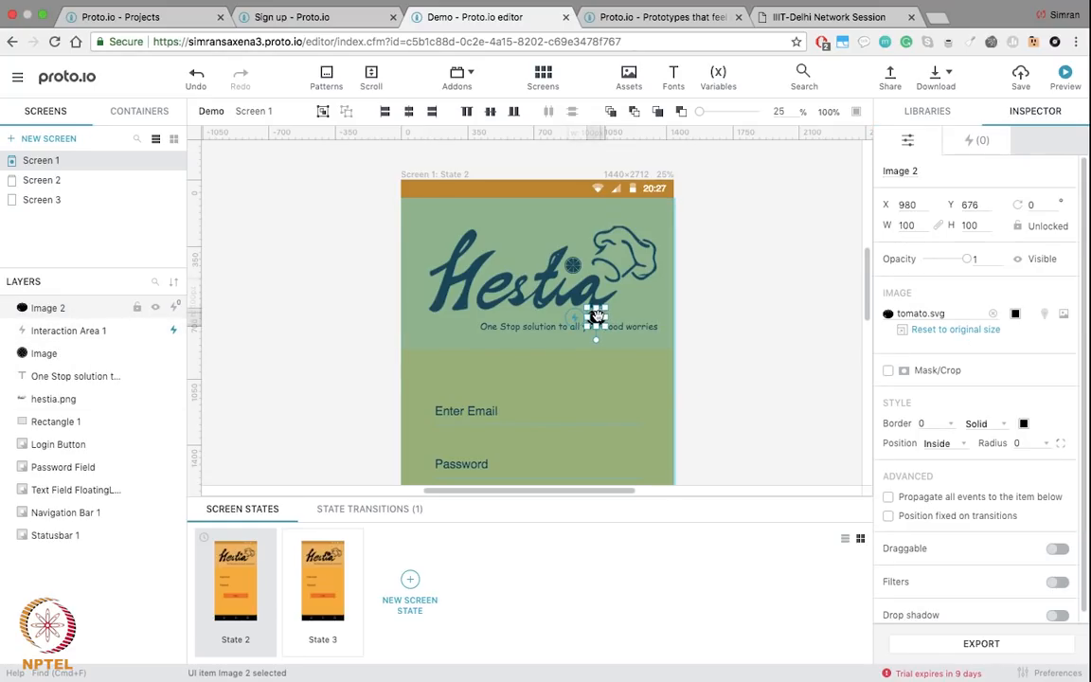
drag(605, 327, 629, 349)
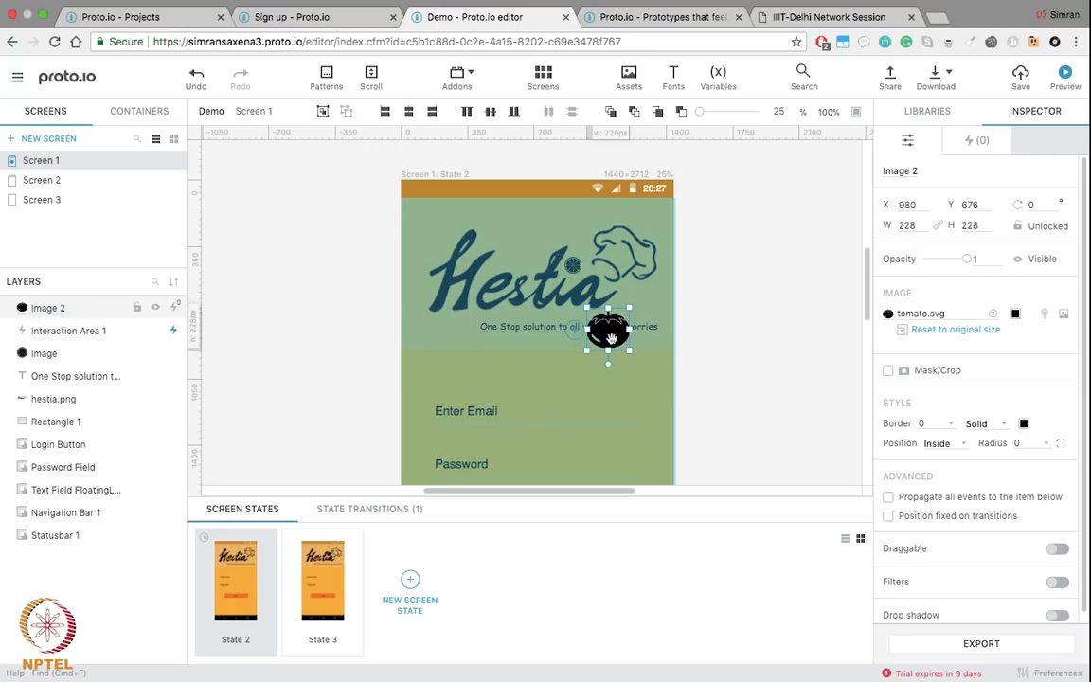
key(Delete)
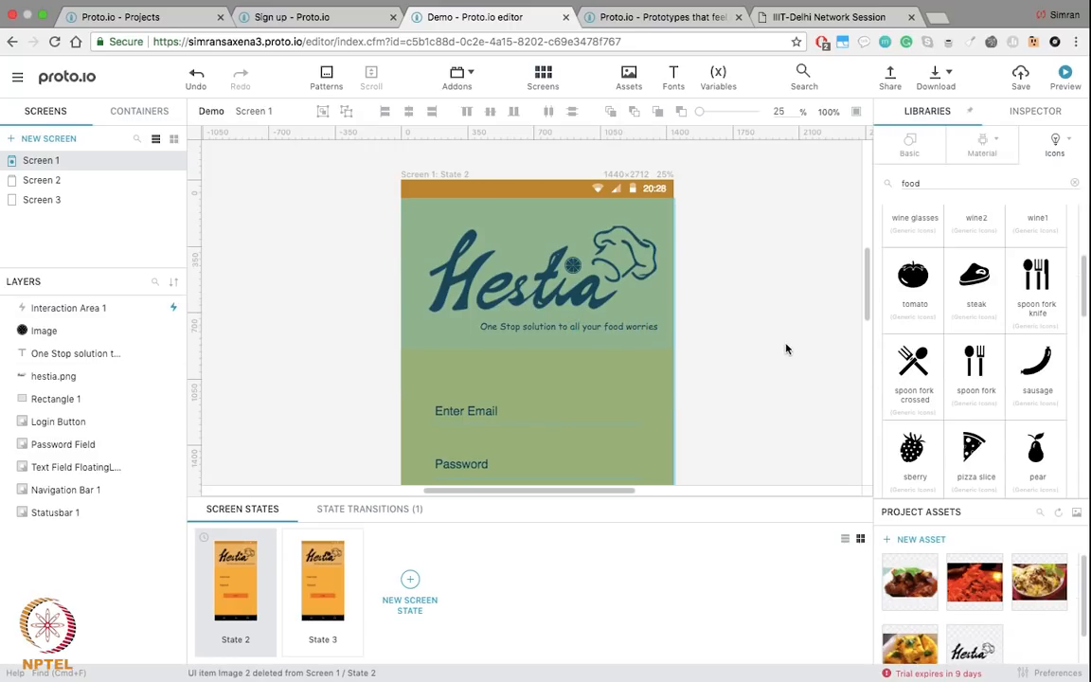
scroll(706, 307, down, 2)
scroll(926, 361, down, 5)
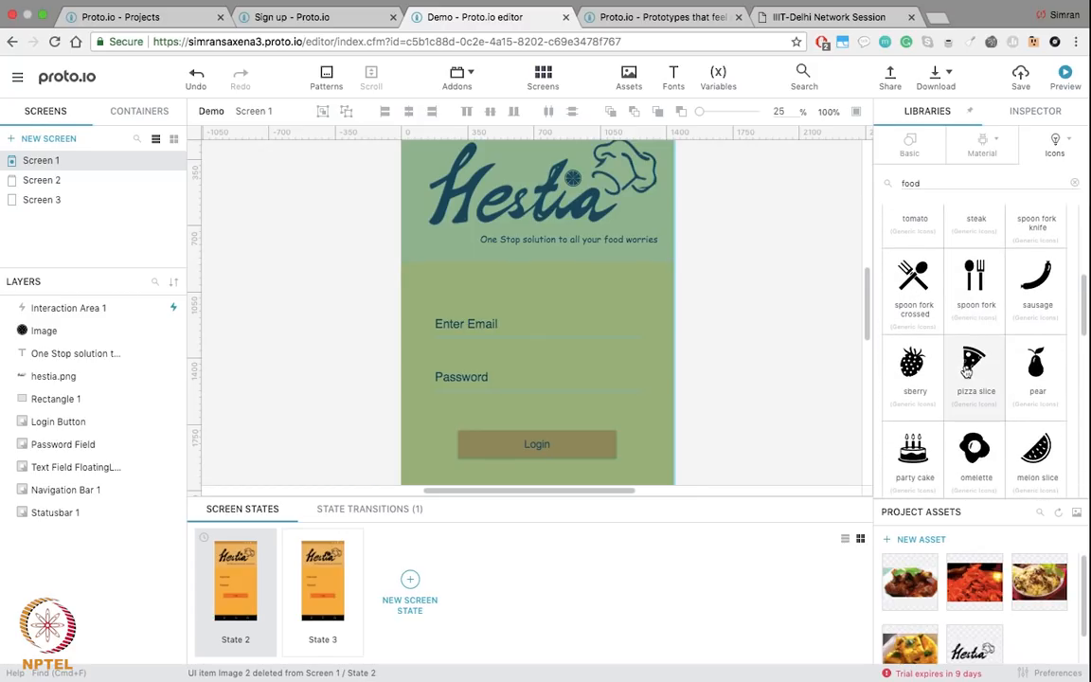
scroll(966, 372, down, 5)
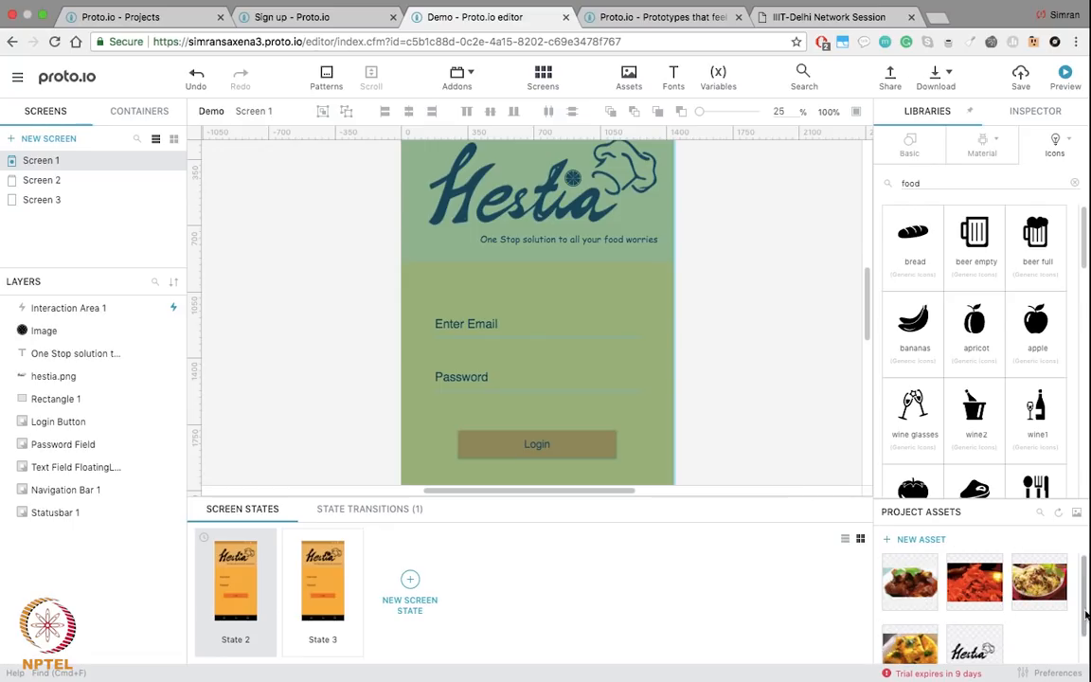
scroll(992, 617, down, 2)
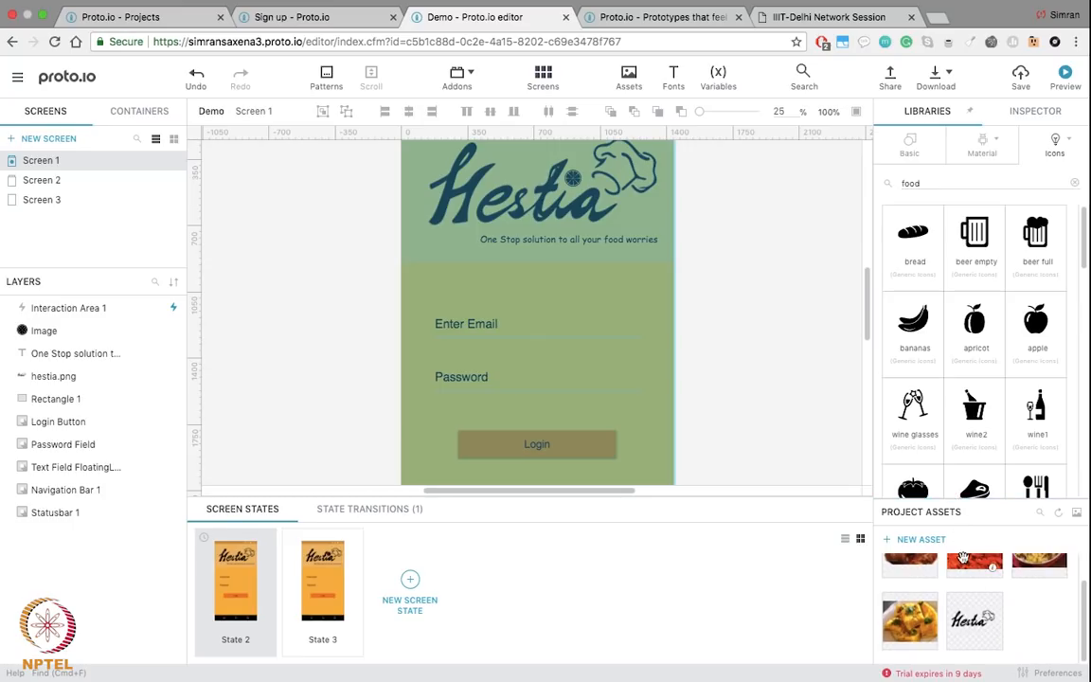
scroll(966, 591, up, 2)
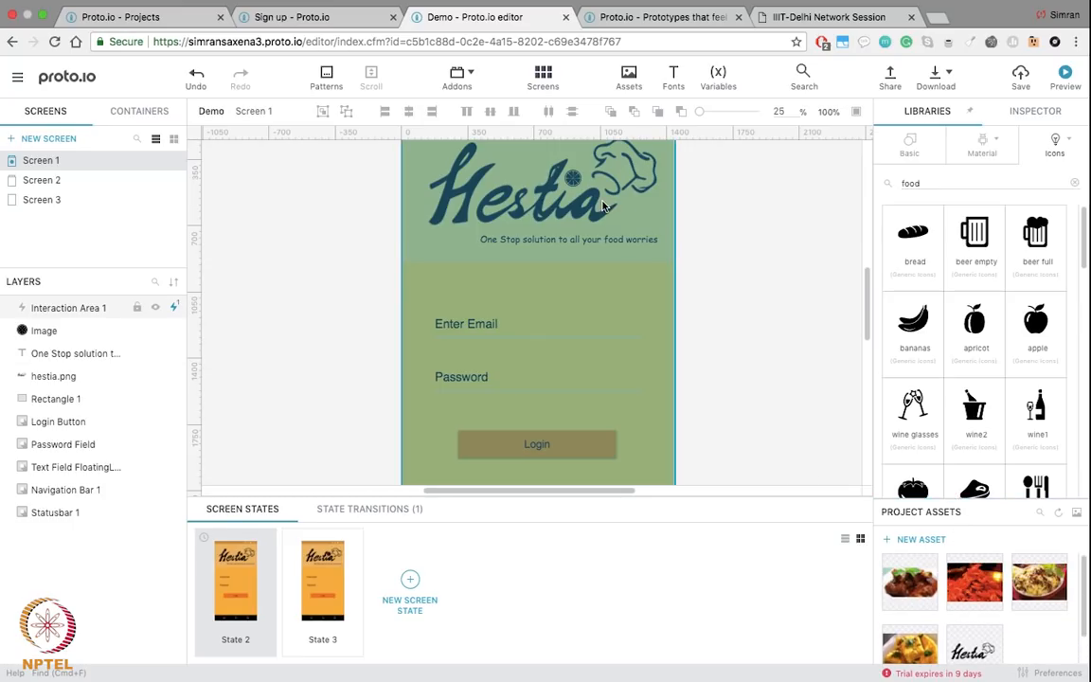
scroll(569, 194, up, 2)
scroll(601, 205, up, 1)
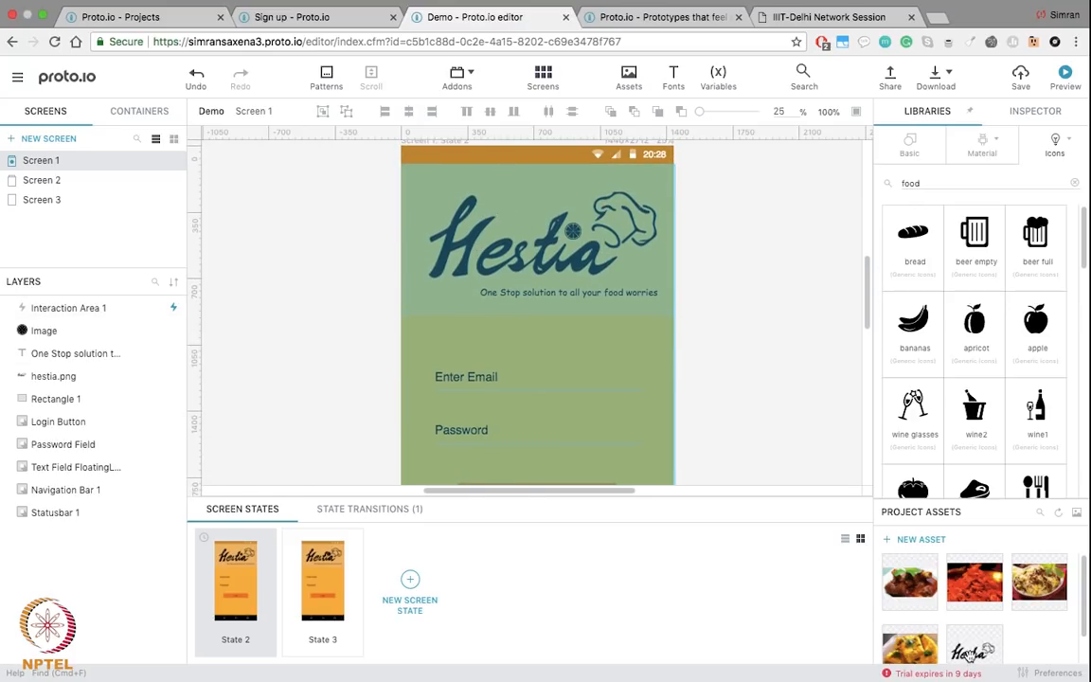
scroll(958, 636, down, 2)
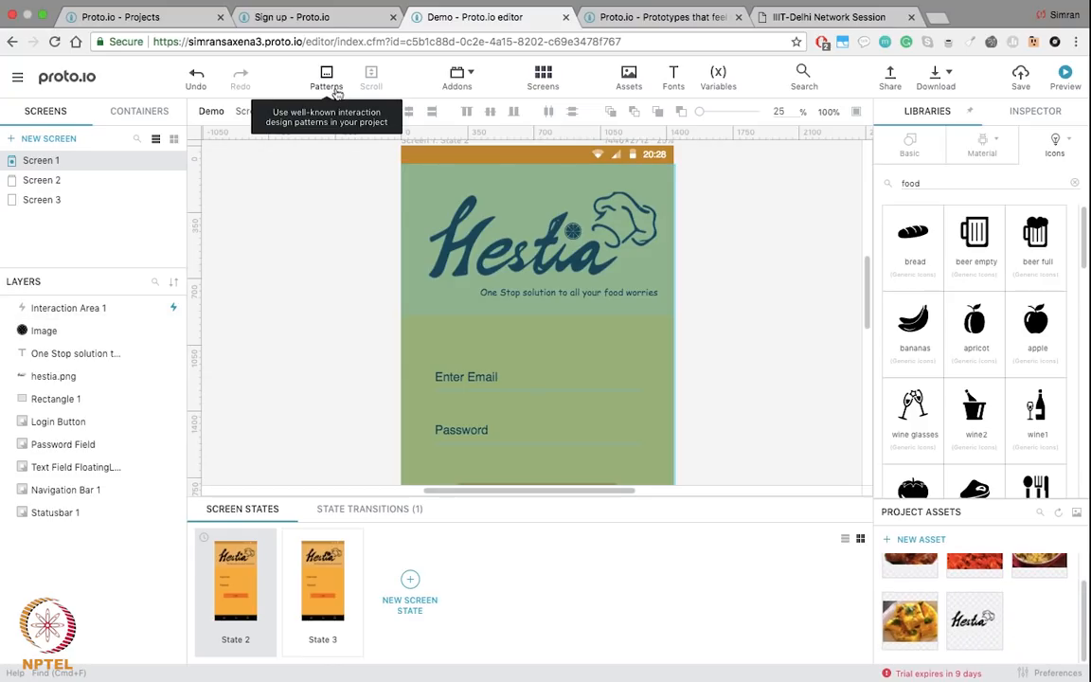
scroll(385, 233, up, 5)
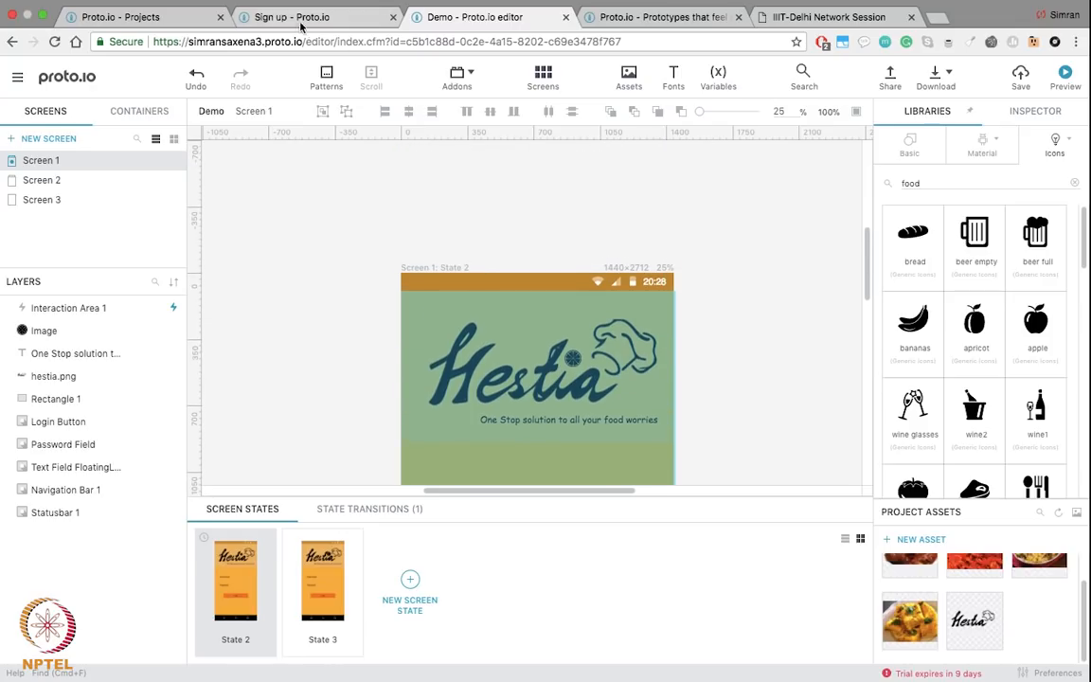
Step: Start a new project from the projects list and name it 'Demo'
click(109, 20)
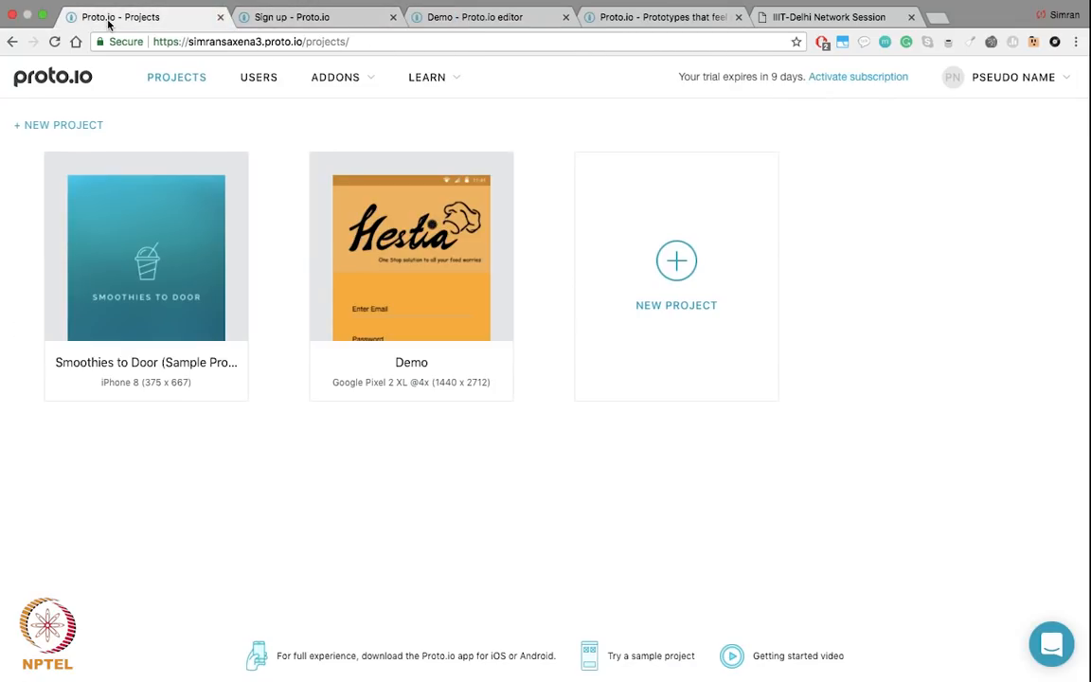
click(676, 263)
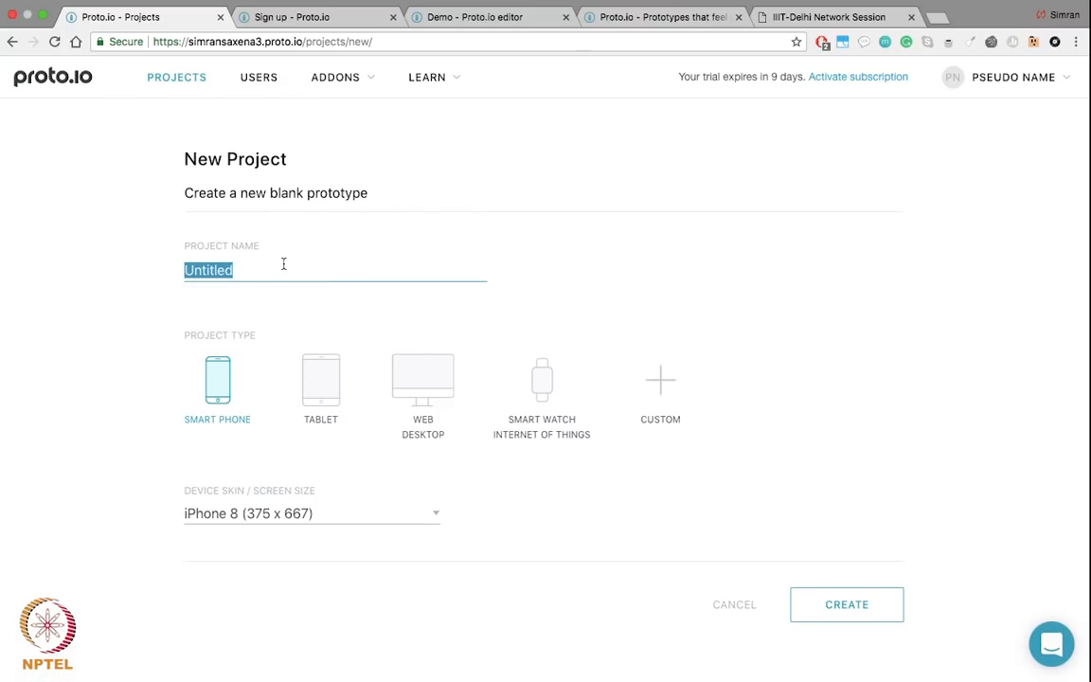
text(Demo Proto.io)
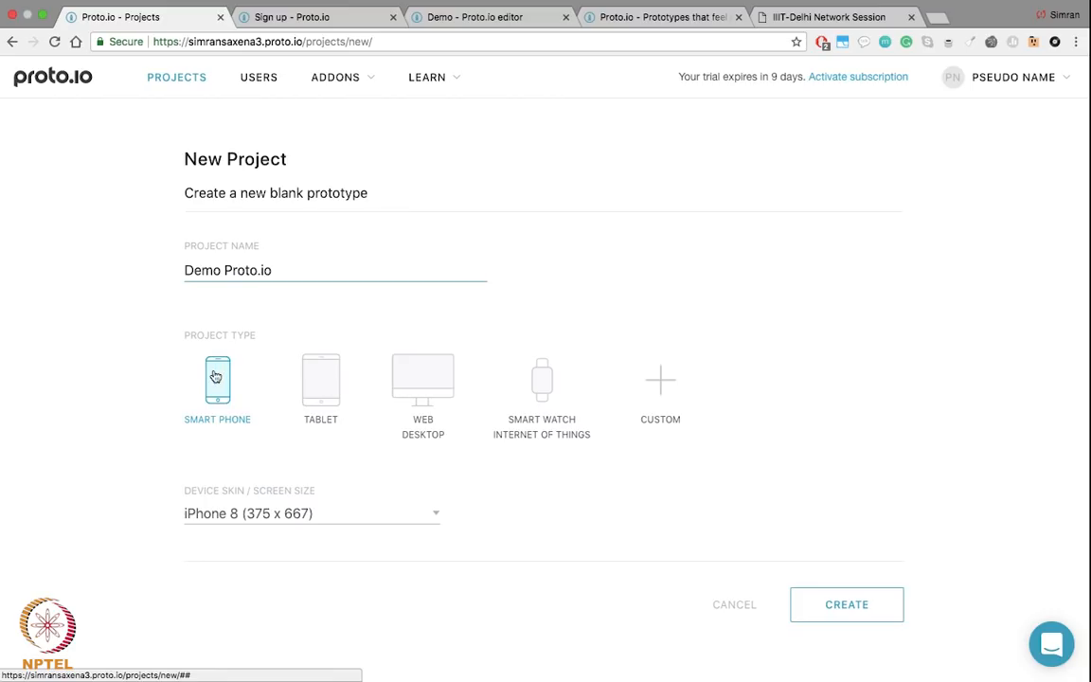
click(409, 516)
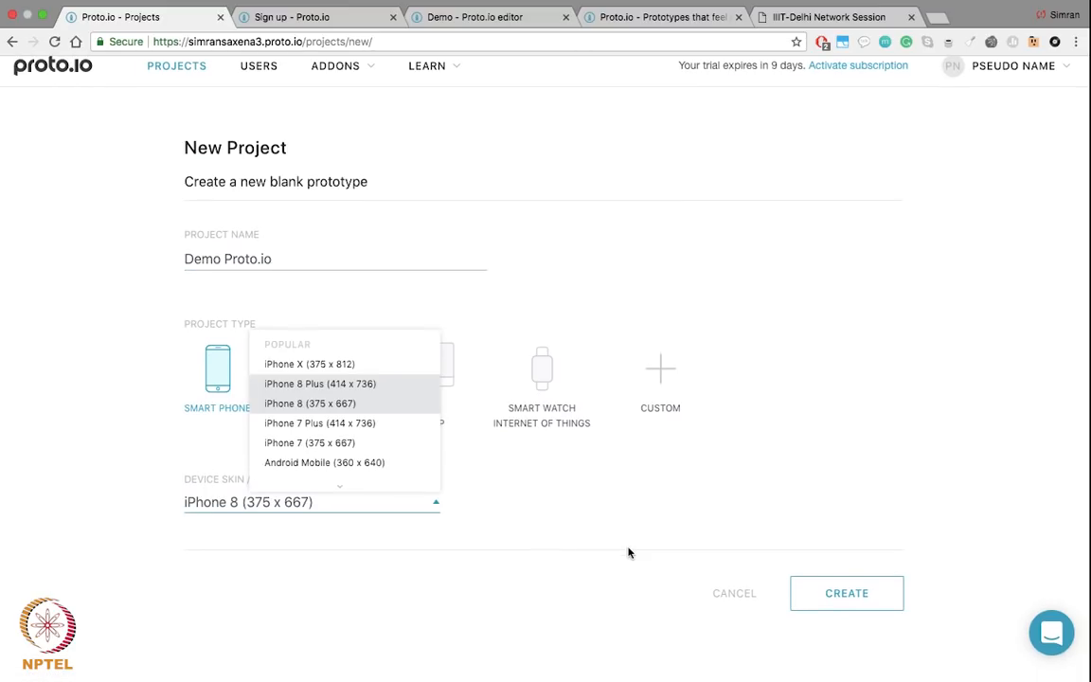
scroll(345, 450, down, 5)
scroll(347, 449, down, 8)
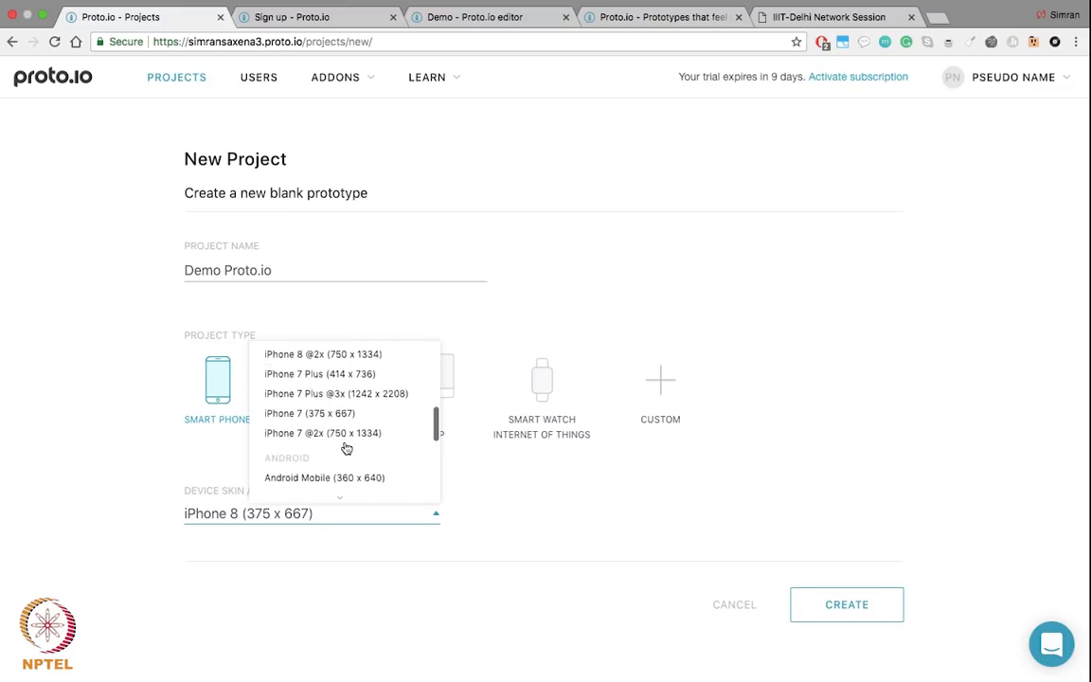
scroll(346, 449, down, 2)
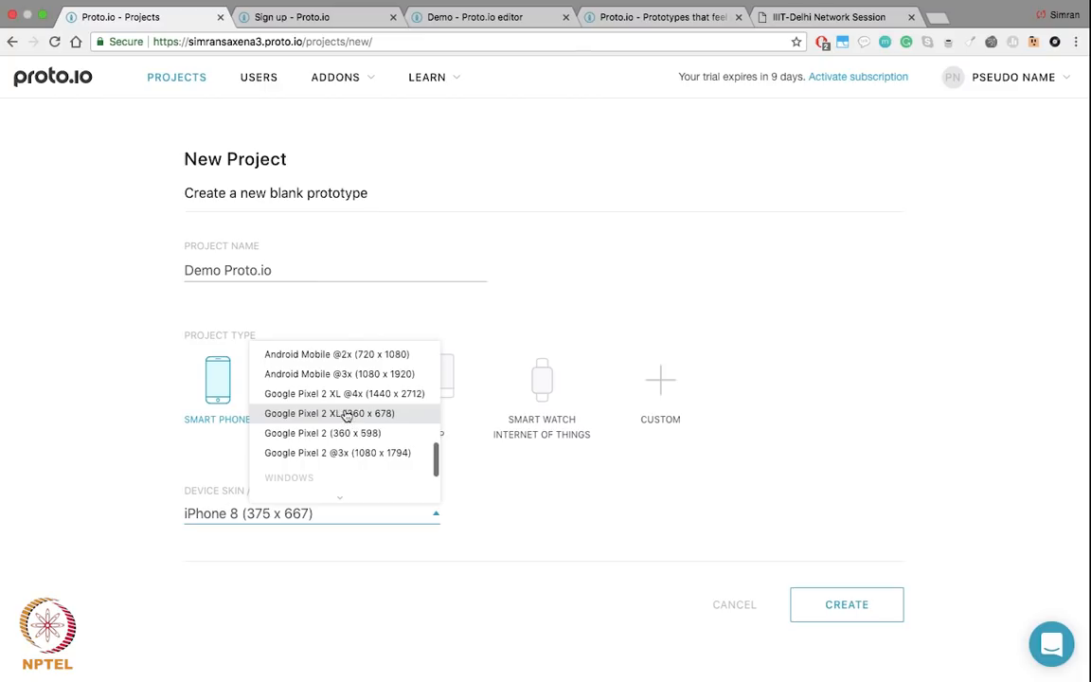
click(340, 394)
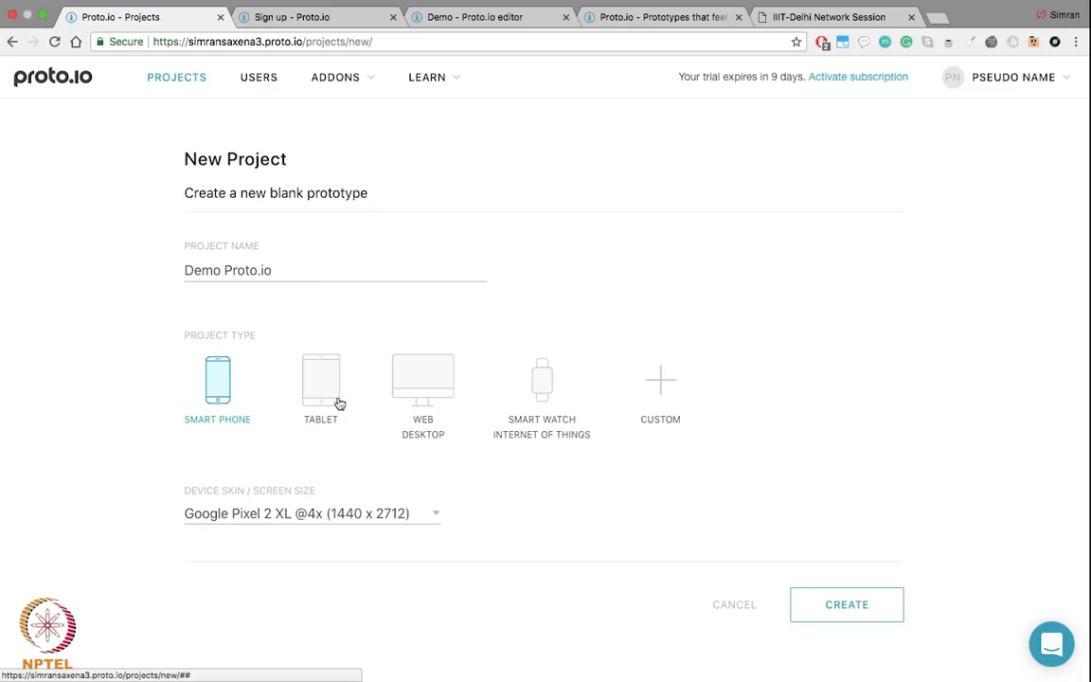
click(860, 610)
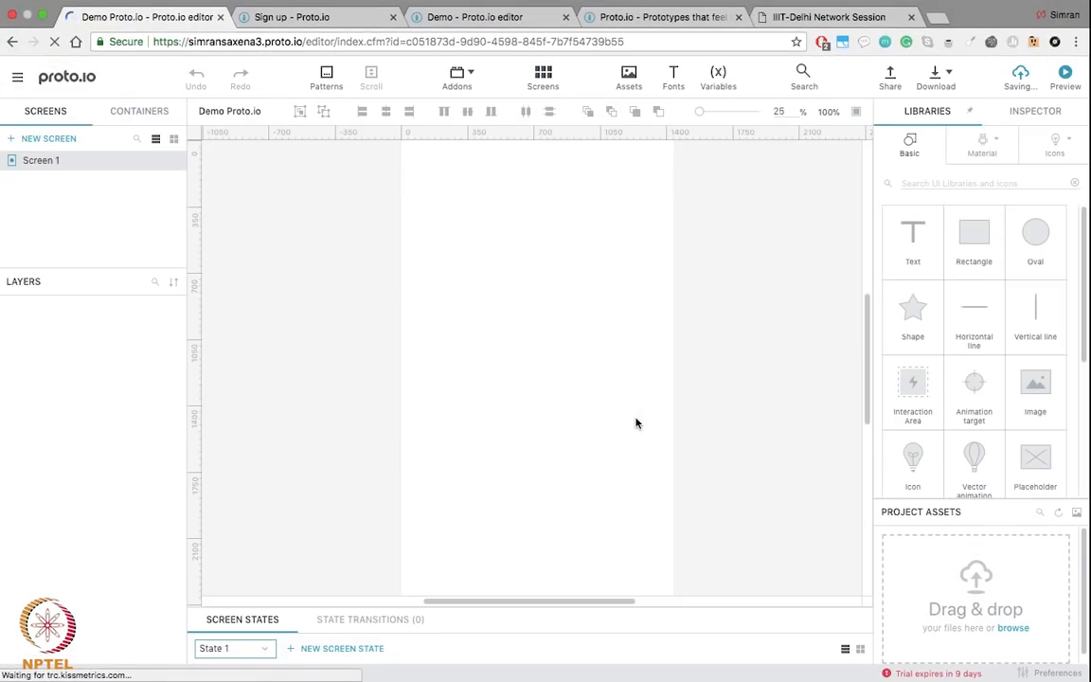
Step: Give Screen 1 a Material Design orange #FFB74D background at about 0.82 opacity
scroll(635, 423, down, 2)
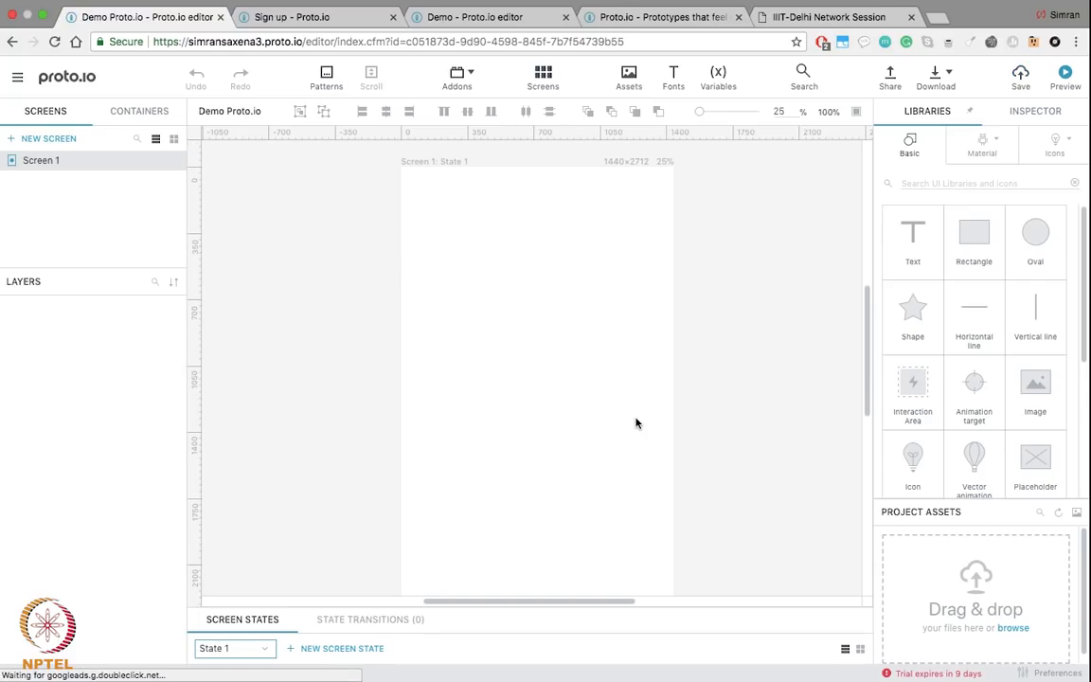
scroll(635, 423, up, 1)
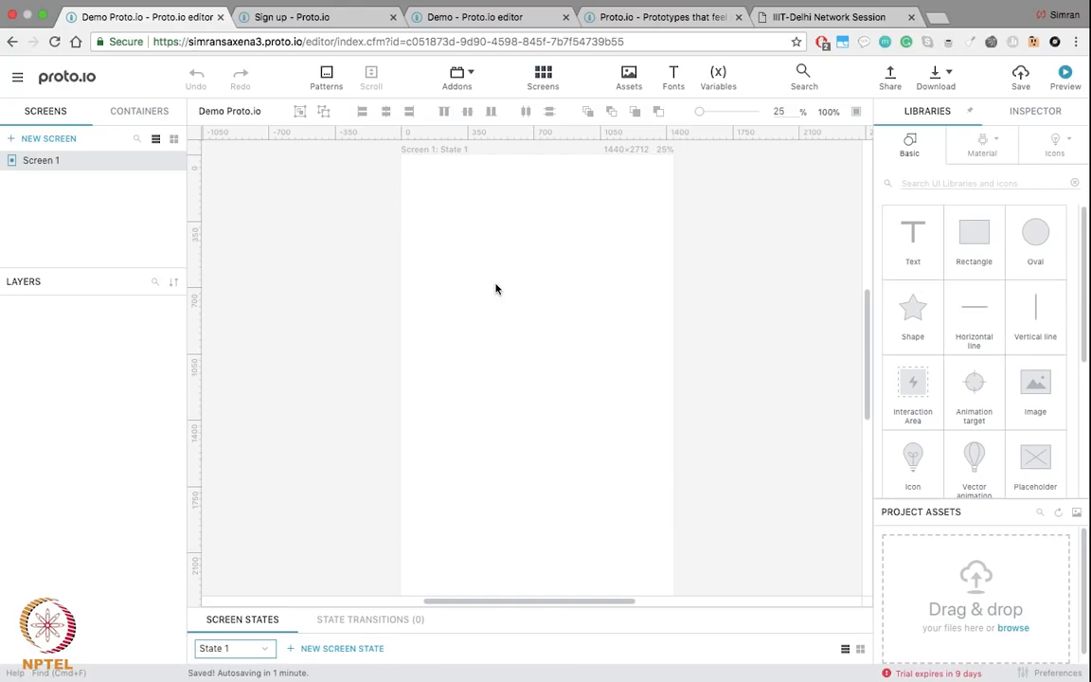
click(26, 159)
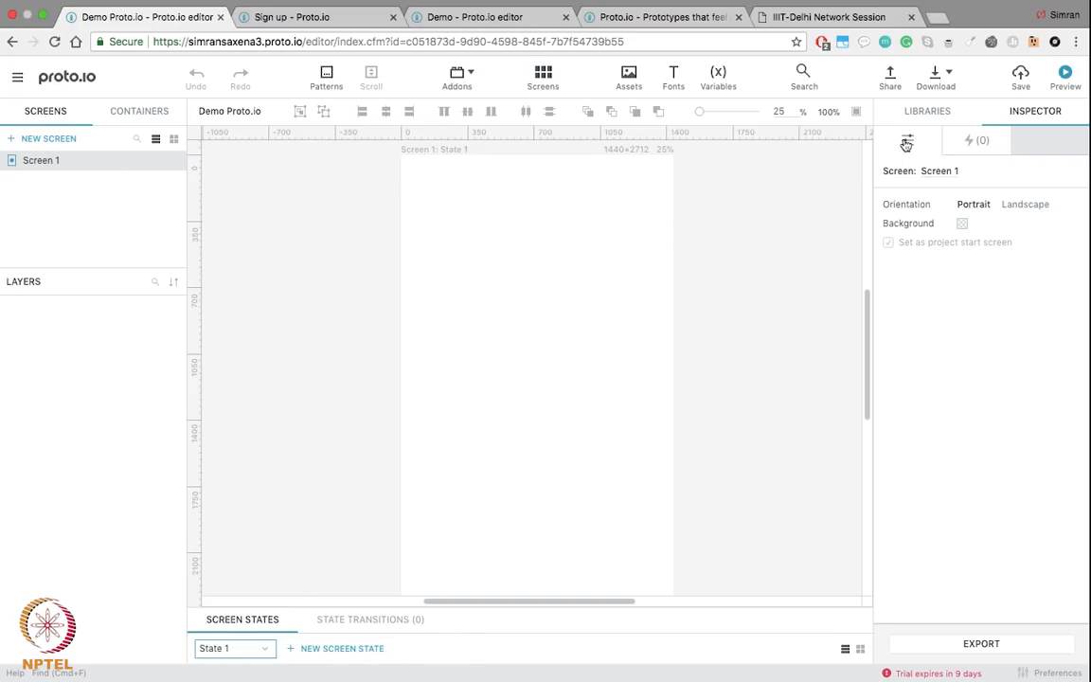
click(963, 225)
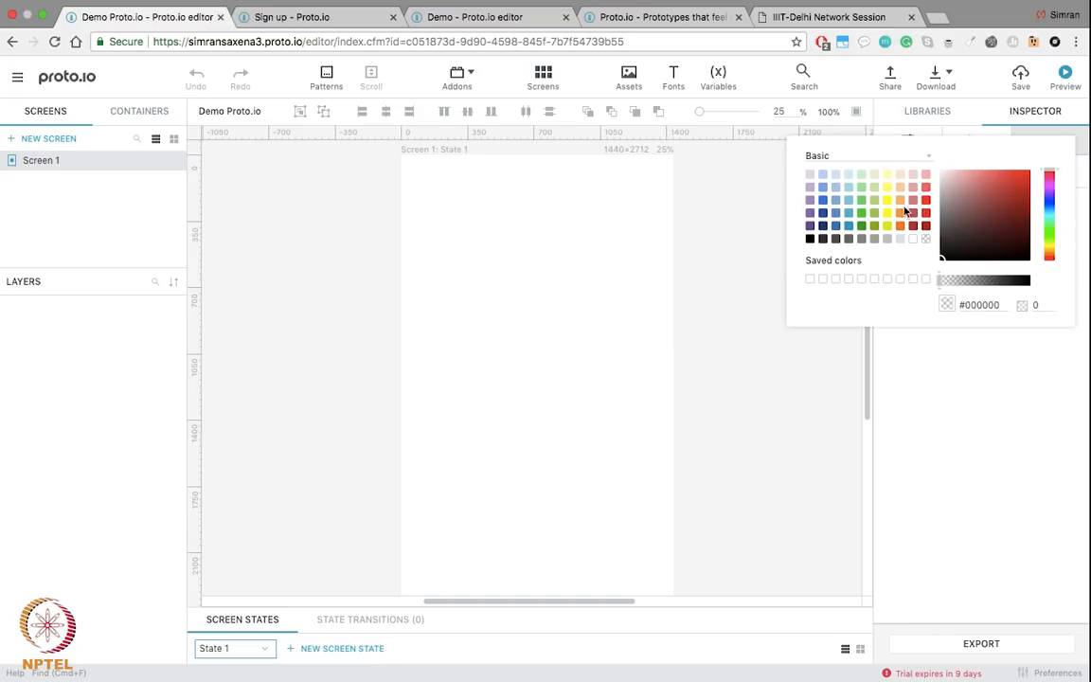
click(869, 155)
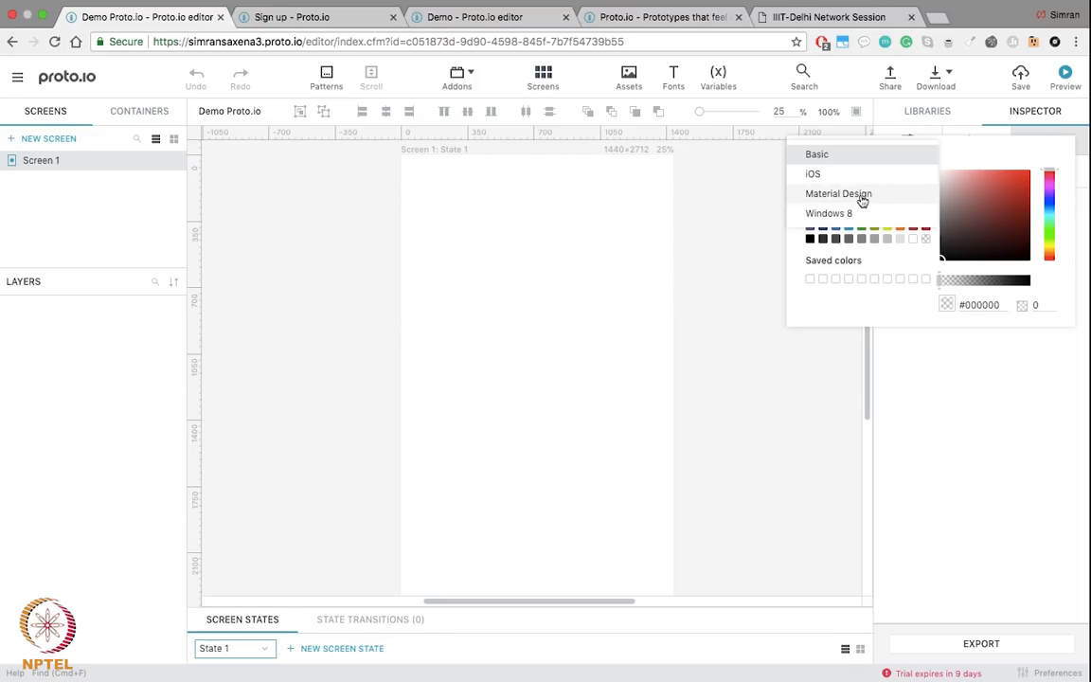
click(861, 196)
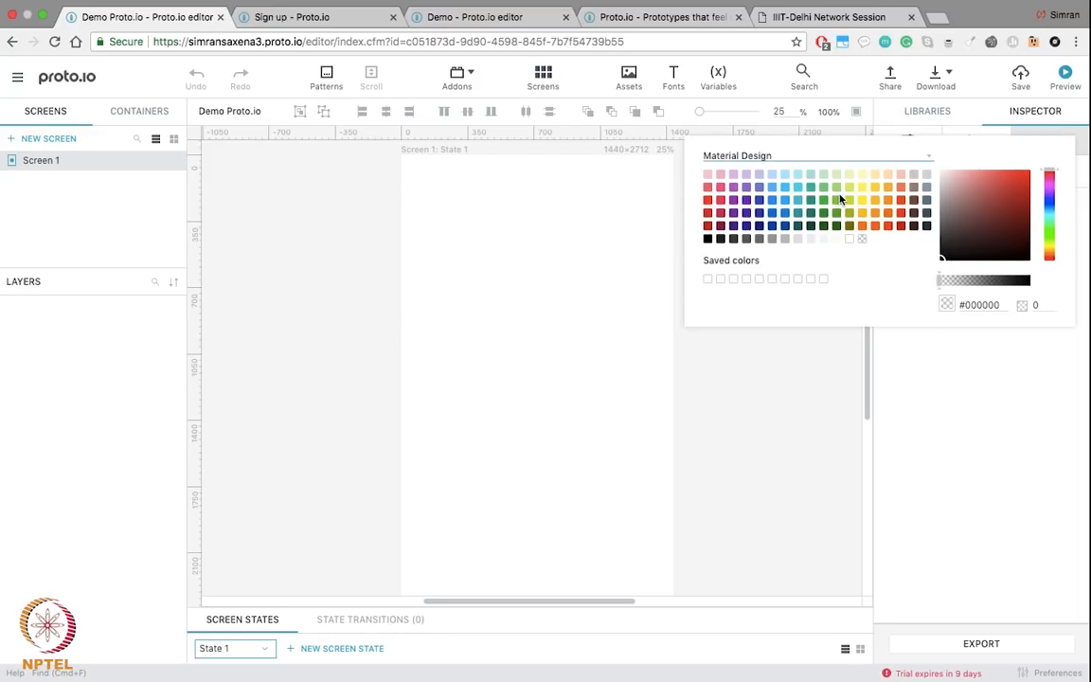
click(888, 189)
drag(1028, 281, 1013, 282)
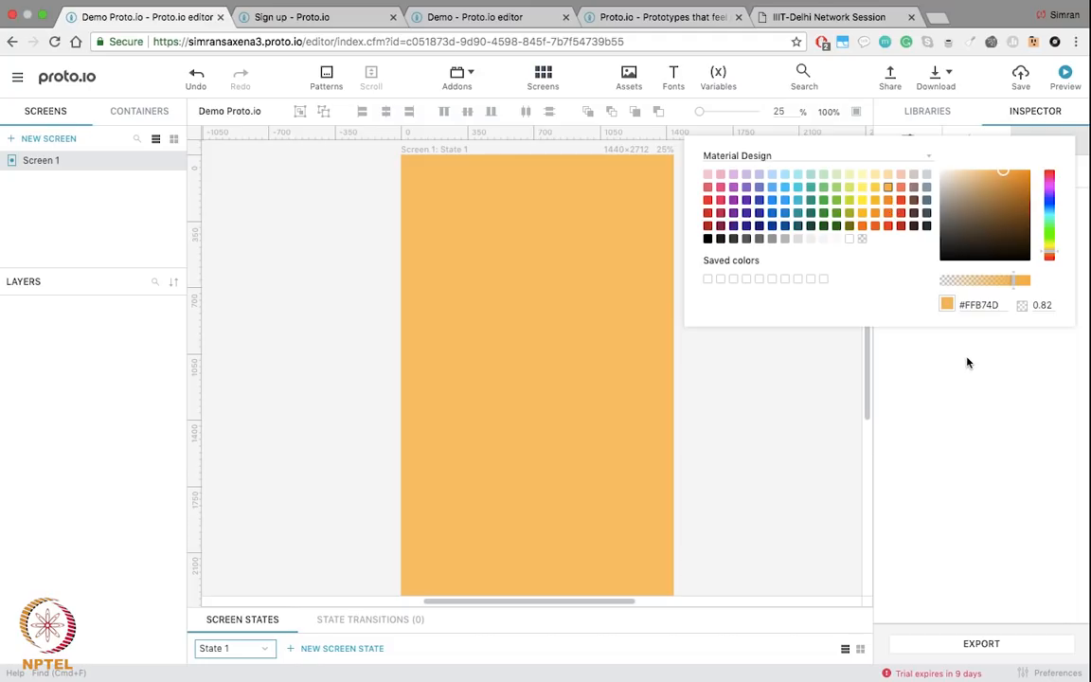
click(814, 405)
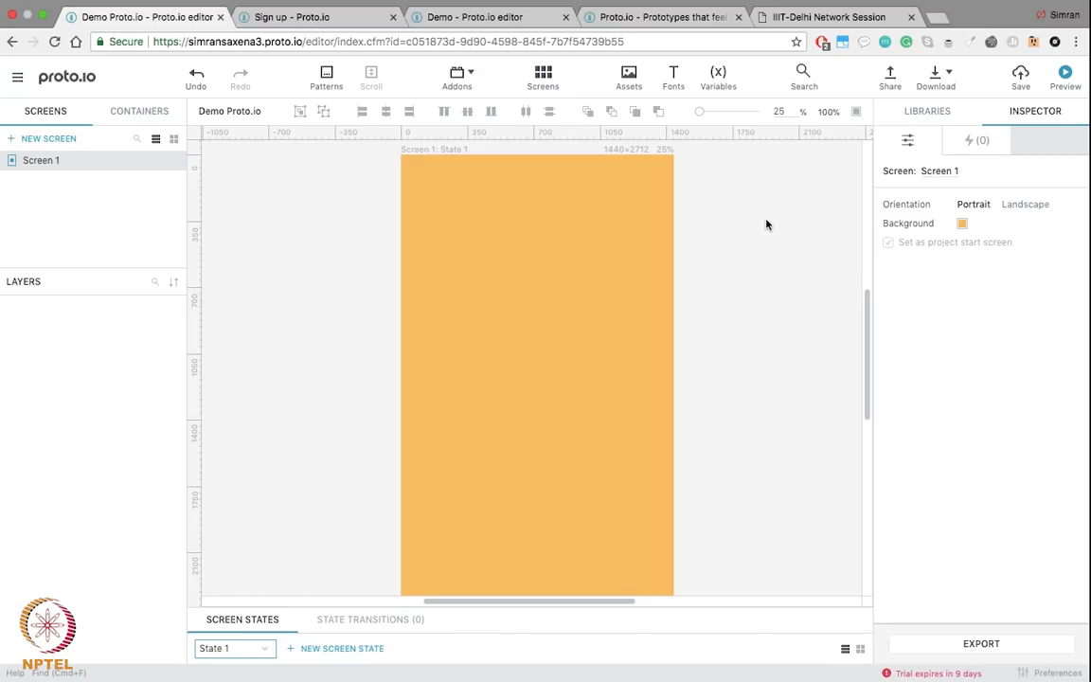
Step: From the Material library, place a Statusbar at the top of Screen 1 and drop in a Navigation Bar
click(923, 111)
scroll(991, 279, down, 5)
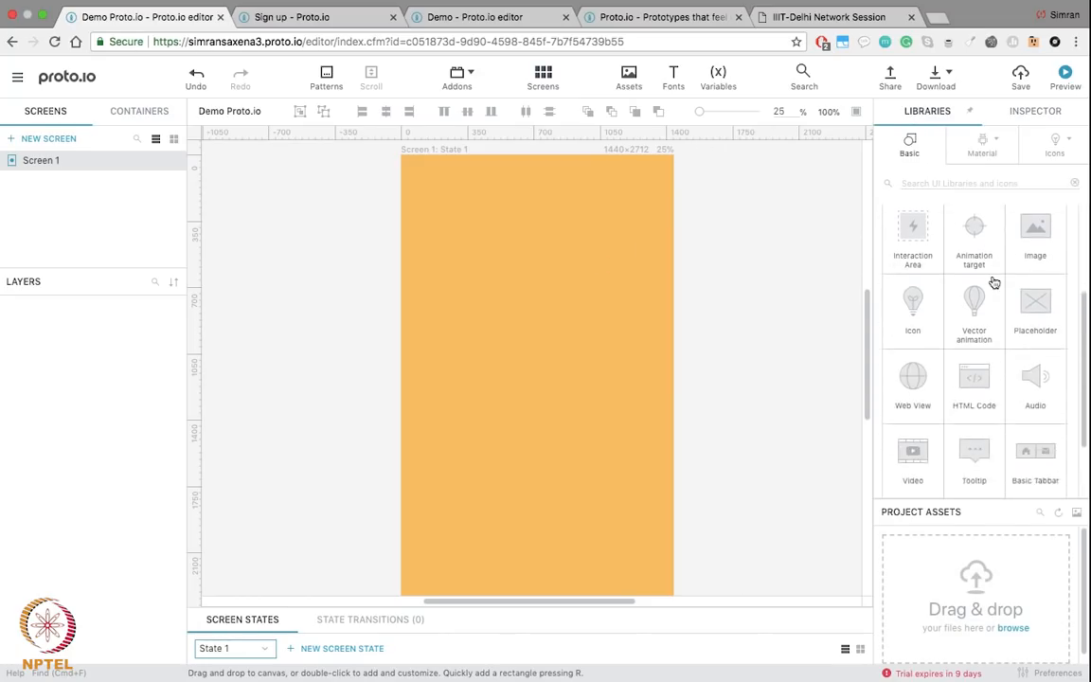
click(983, 144)
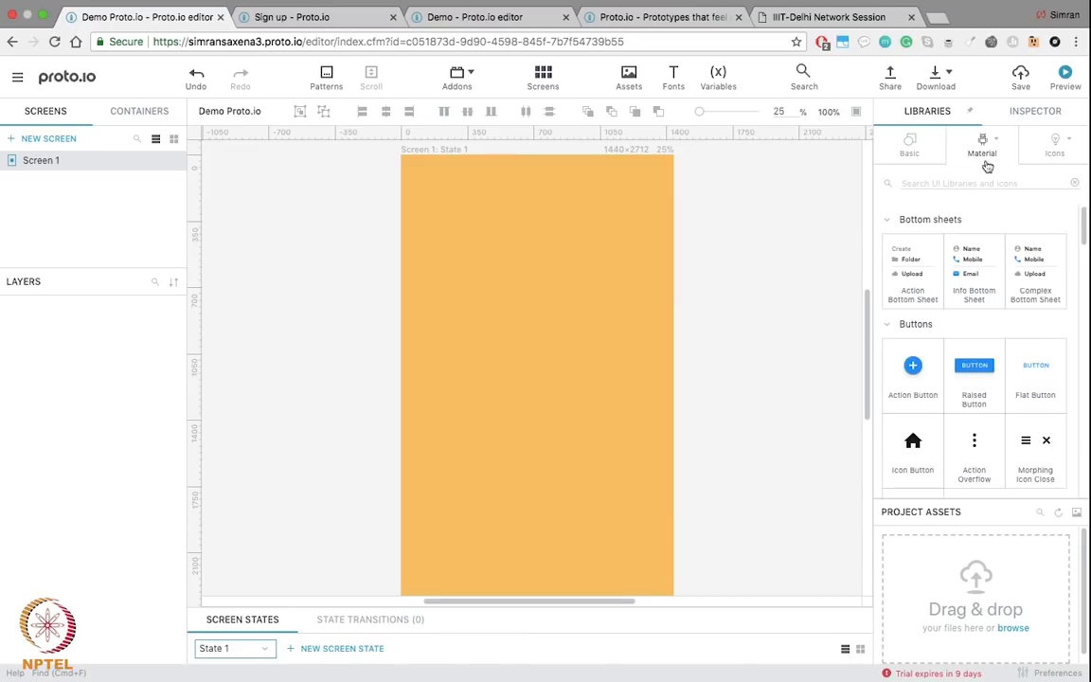
scroll(944, 388, down, 10)
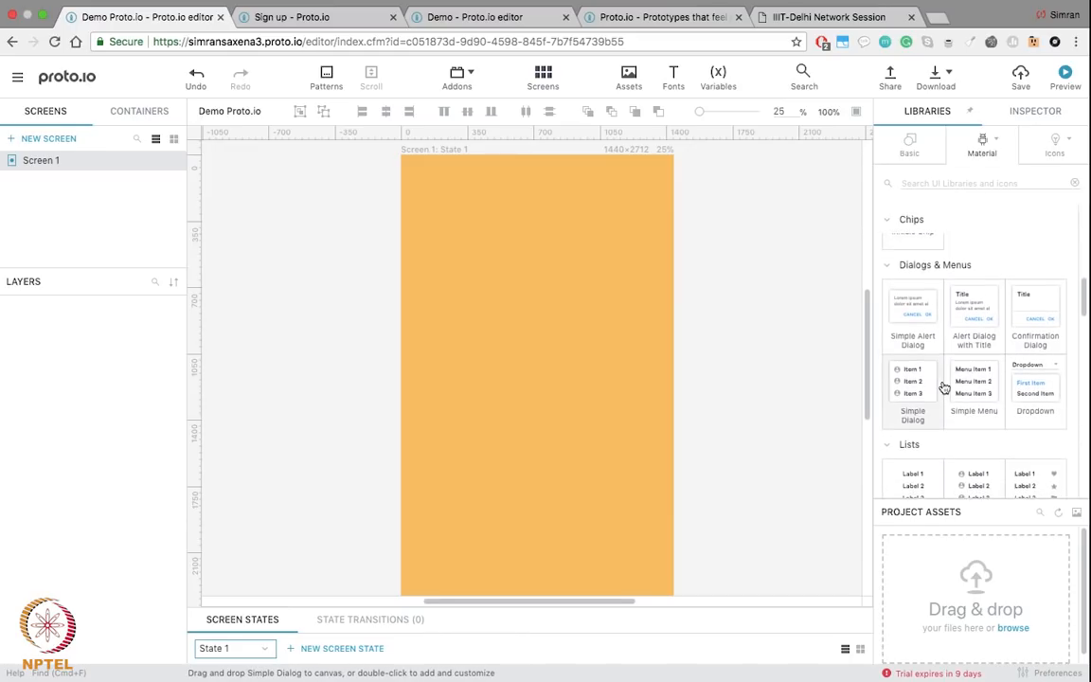
scroll(944, 388, down, 8)
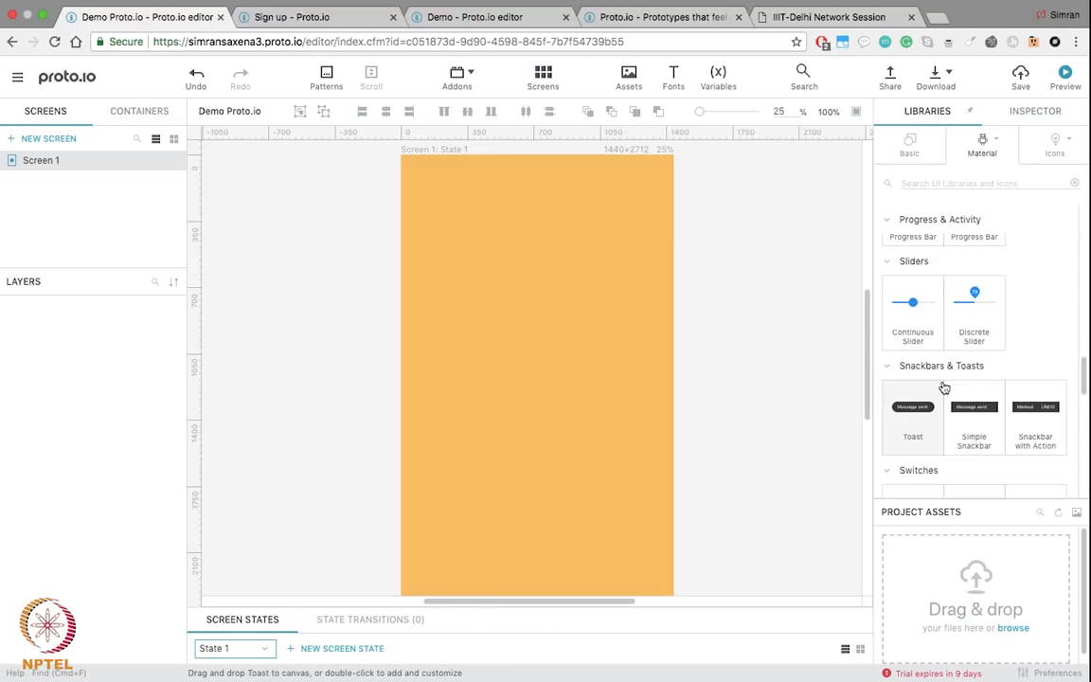
scroll(944, 389, down, 6)
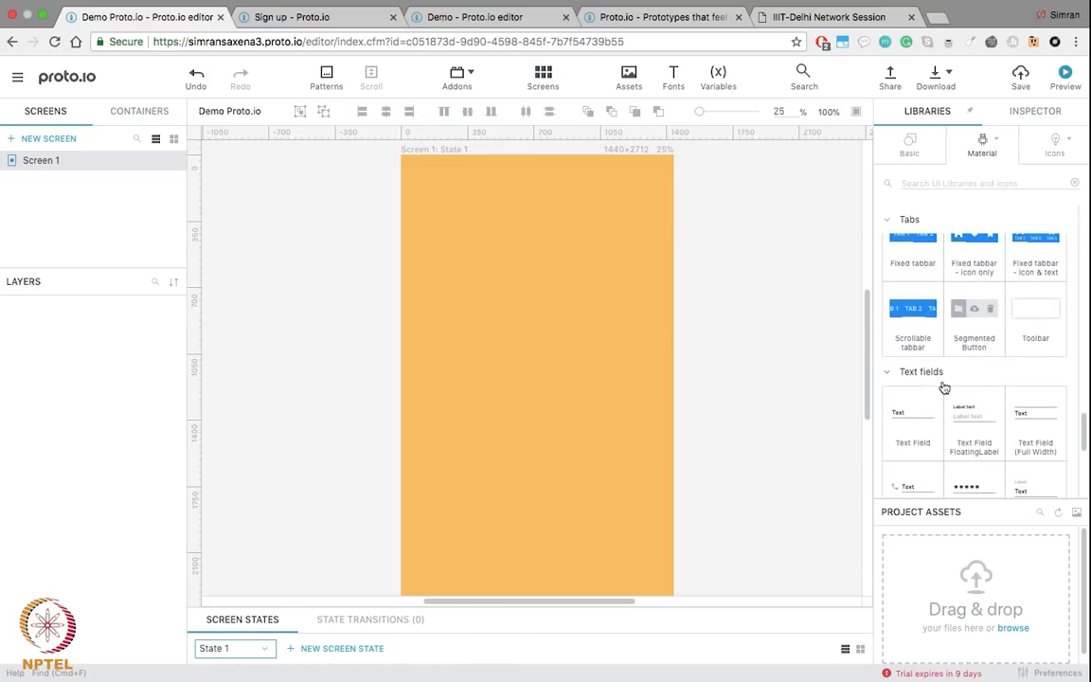
scroll(944, 388, down, 6)
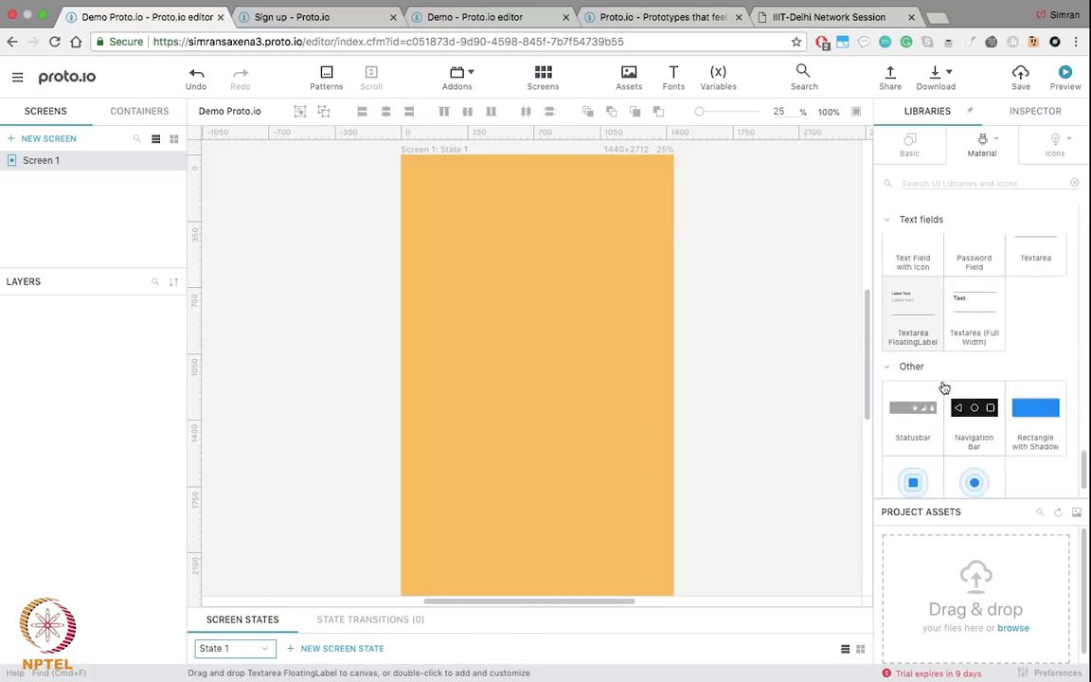
scroll(944, 388, down, 1)
drag(911, 368, 626, 190)
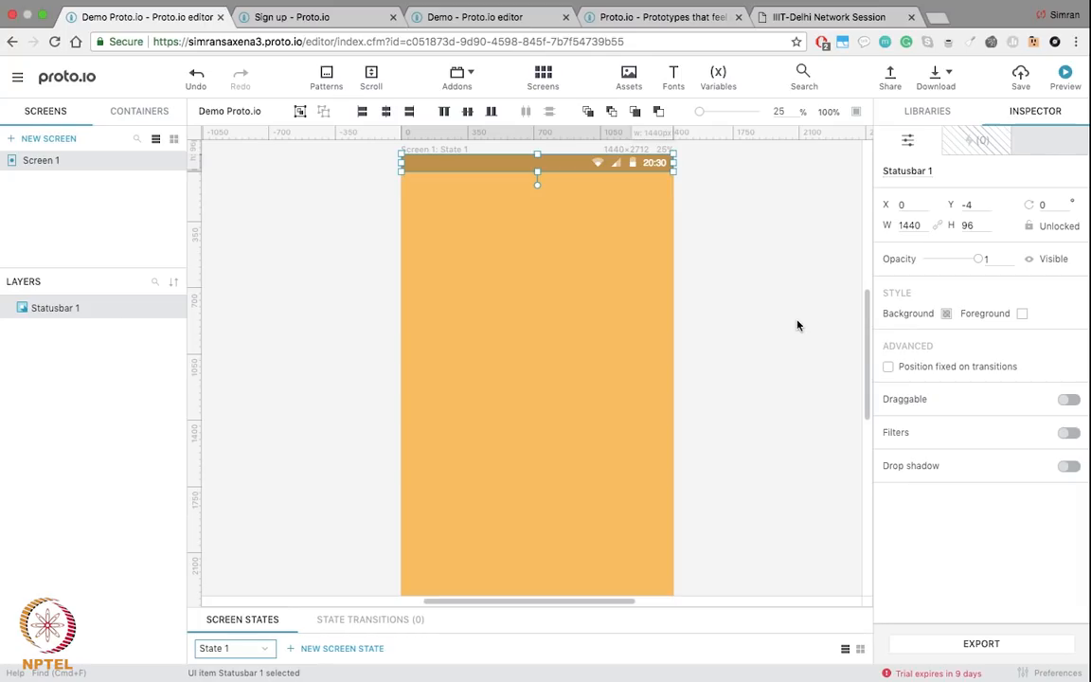
click(585, 260)
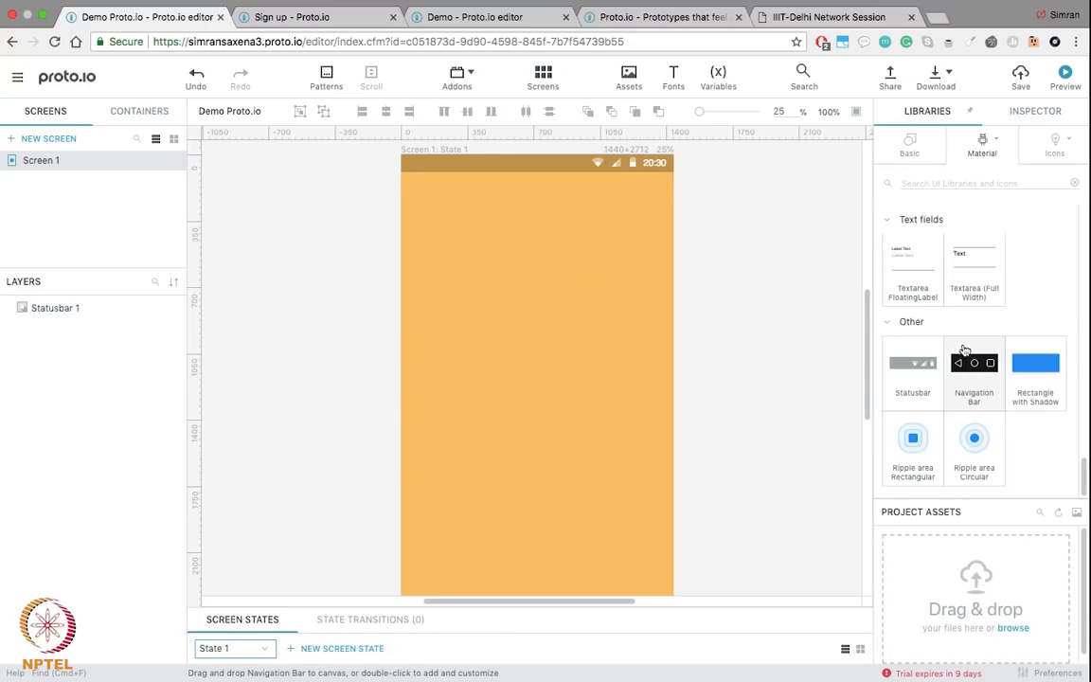
drag(973, 362, 568, 486)
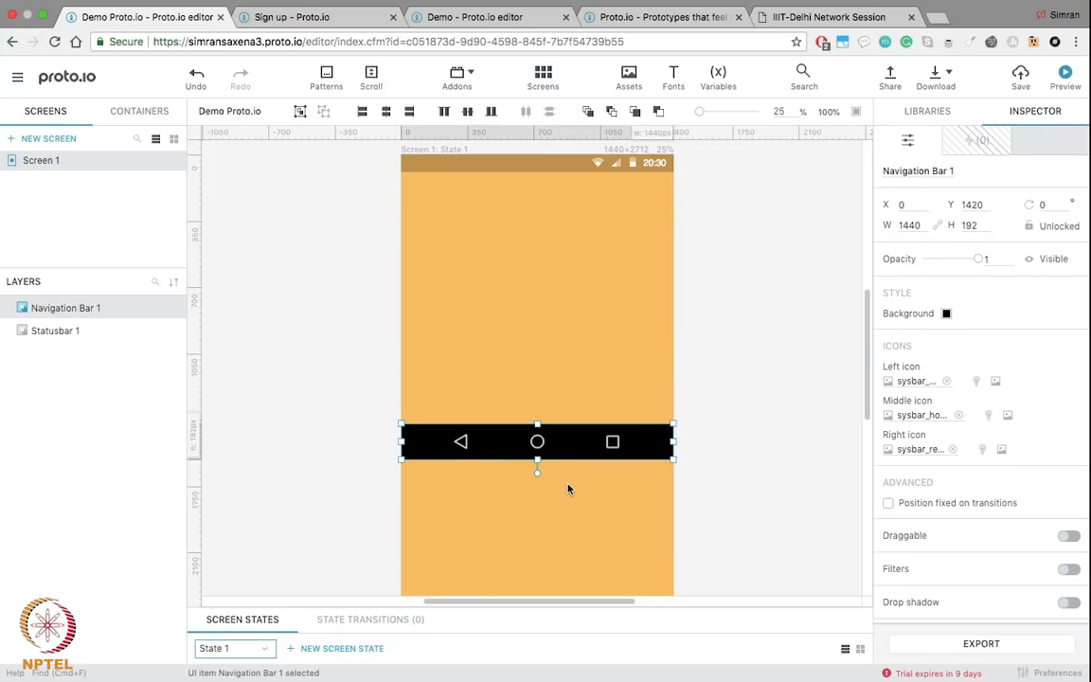
Step: Move the navigation bar down to Screen 1's bottom edge
scroll(568, 485, down, 5)
drag(563, 193, 564, 396)
click(769, 274)
Step: Compare with the finished Hestia demo project, then return to Demo Proto.io and switch desktops
scroll(769, 274, up, 5)
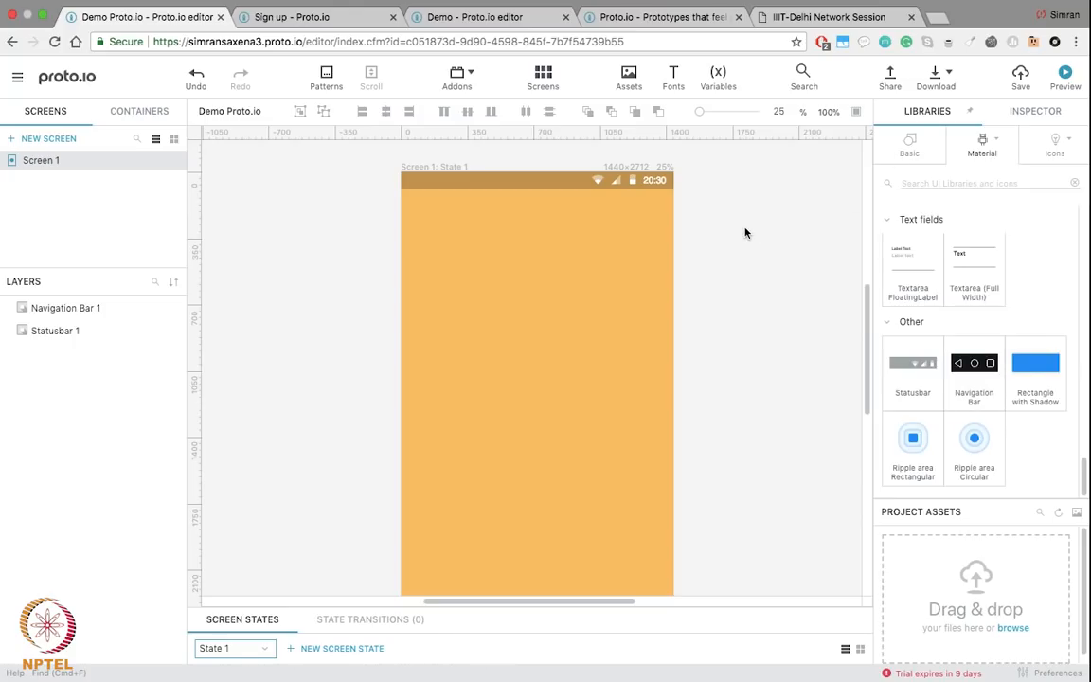
scroll(746, 233, up, 1)
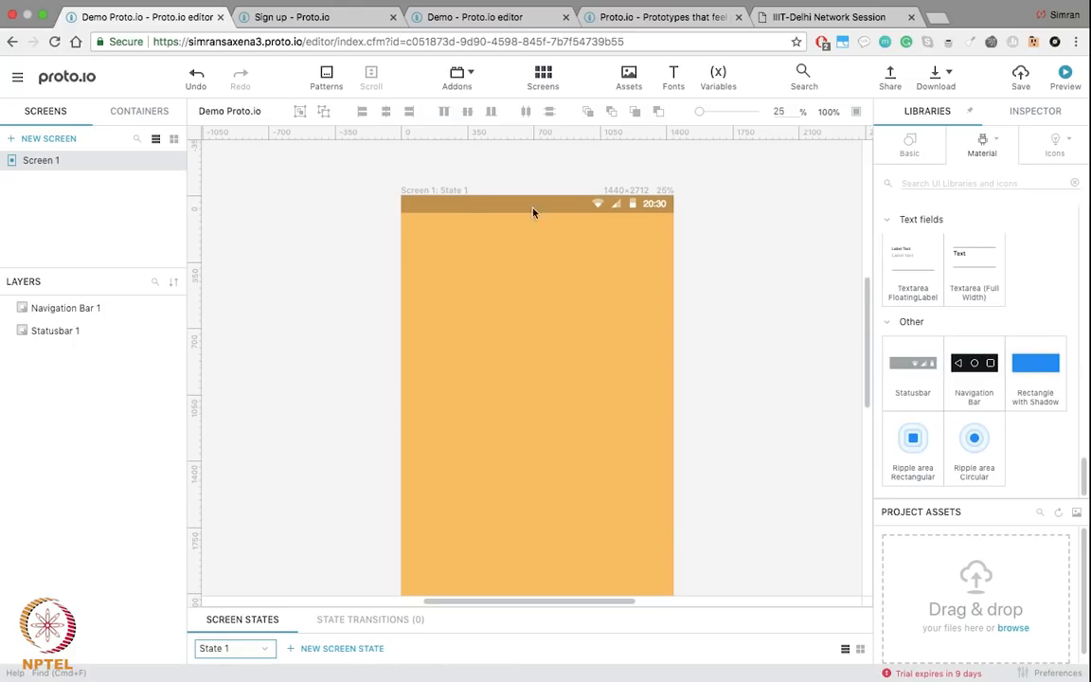
click(478, 16)
scroll(468, 246, down, 4)
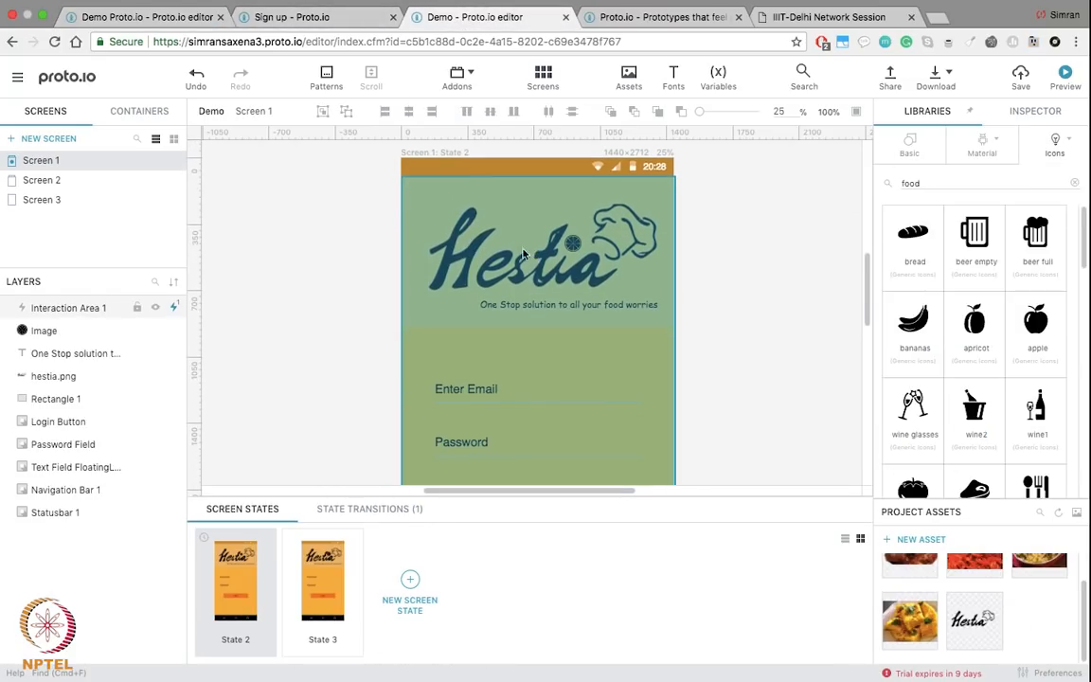
click(137, 25)
scroll(581, 295, down, 2)
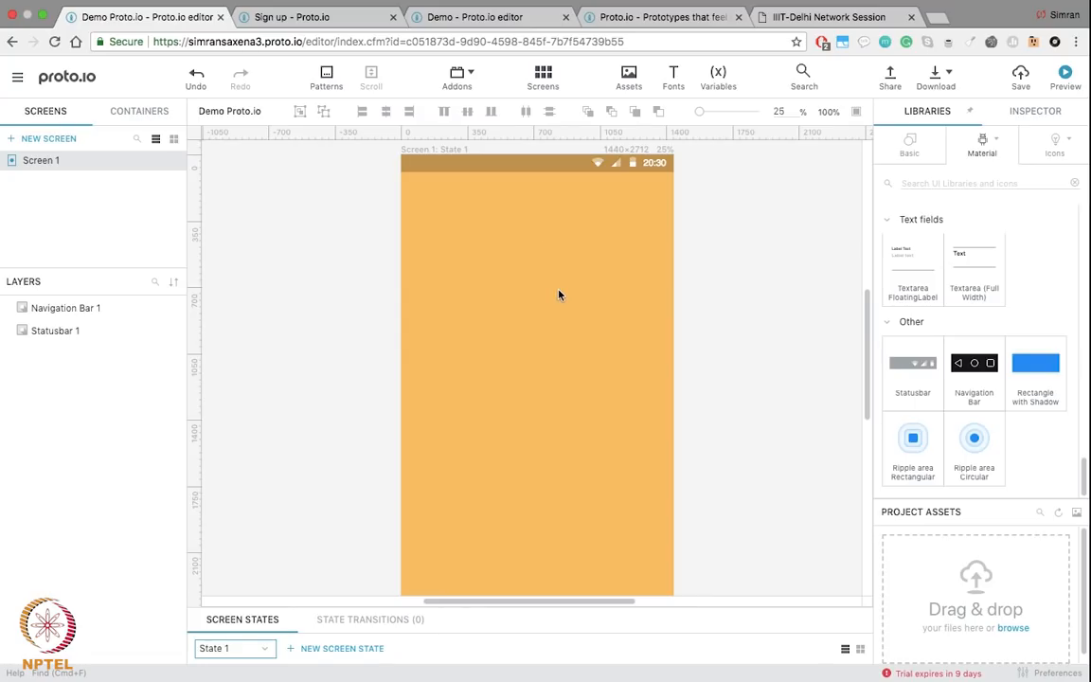
key(ctrl+Left)
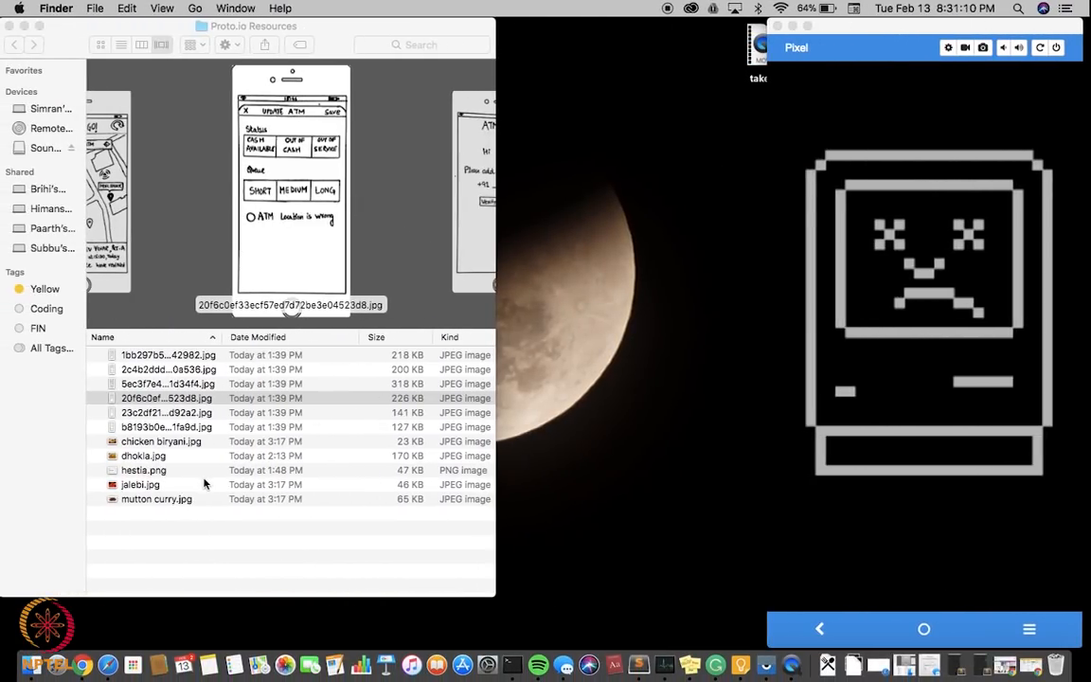
Step: Drag hestia.png from the Finder window into the Demo Proto.io project's assets
click(152, 468)
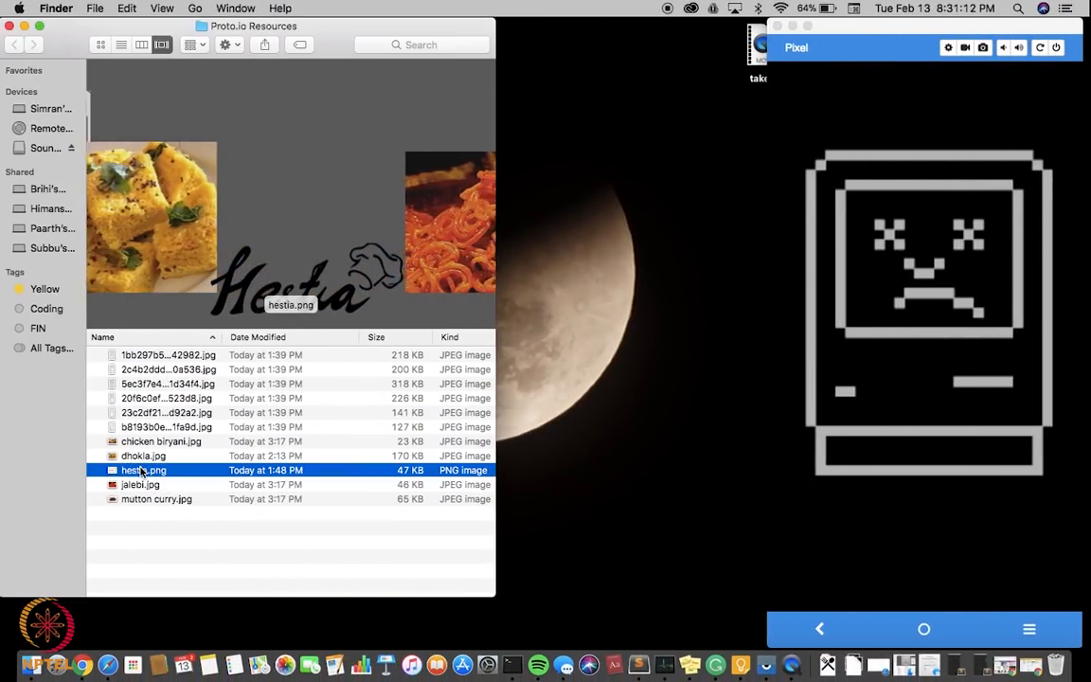
key(ctrl+Right)
key(ctrl+Left)
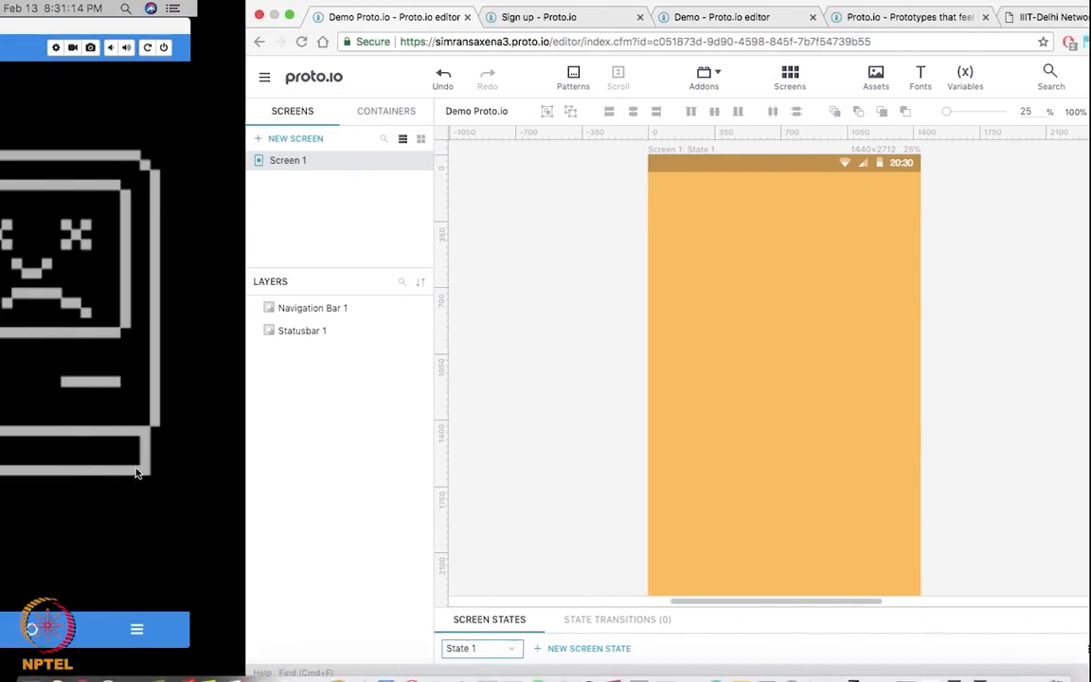
drag(114, 477, 991, 584)
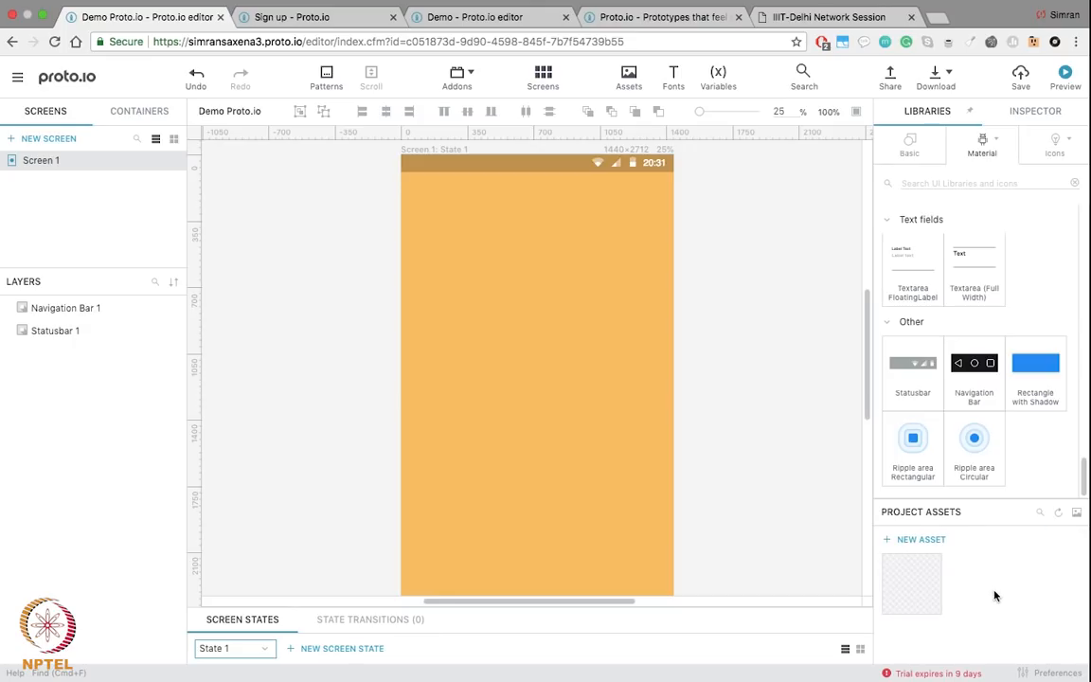
Step: Place the Hestia logo on Screen 1, enlarge it and centre it horizontally at X 280, Y 232
drag(917, 580, 512, 234)
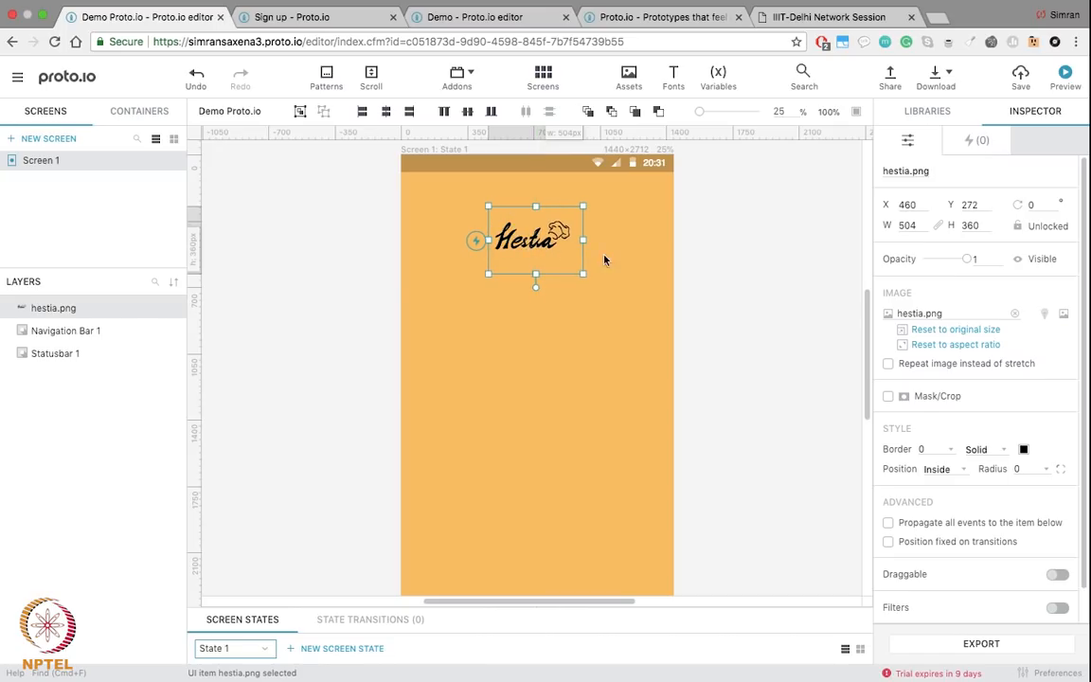
drag(583, 275, 662, 326)
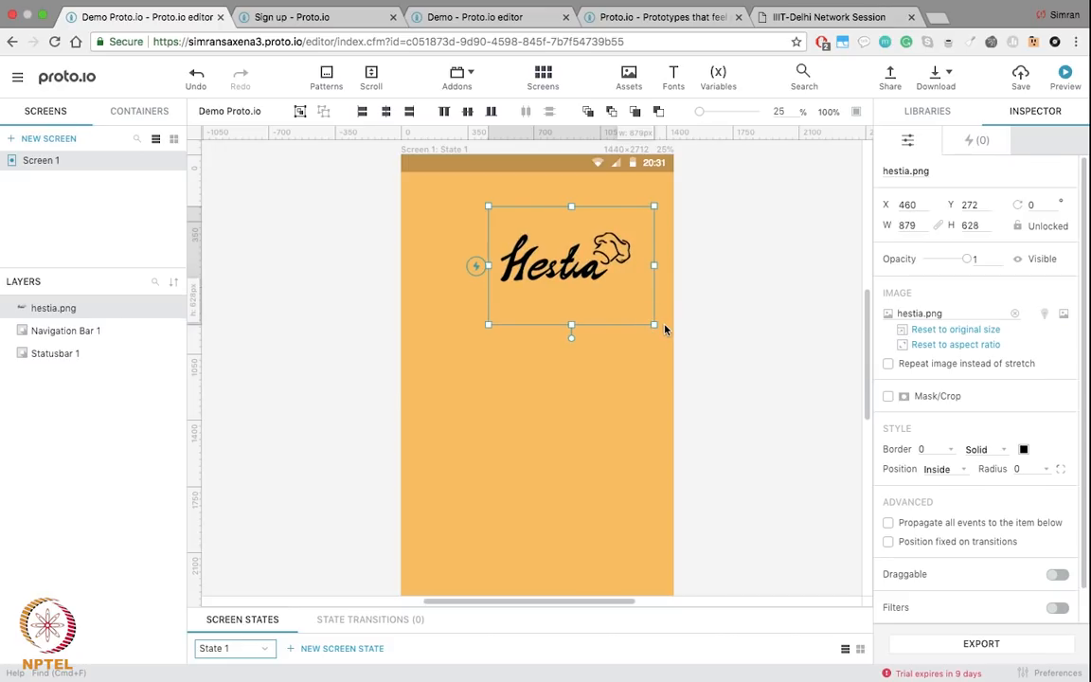
drag(568, 264, 546, 257)
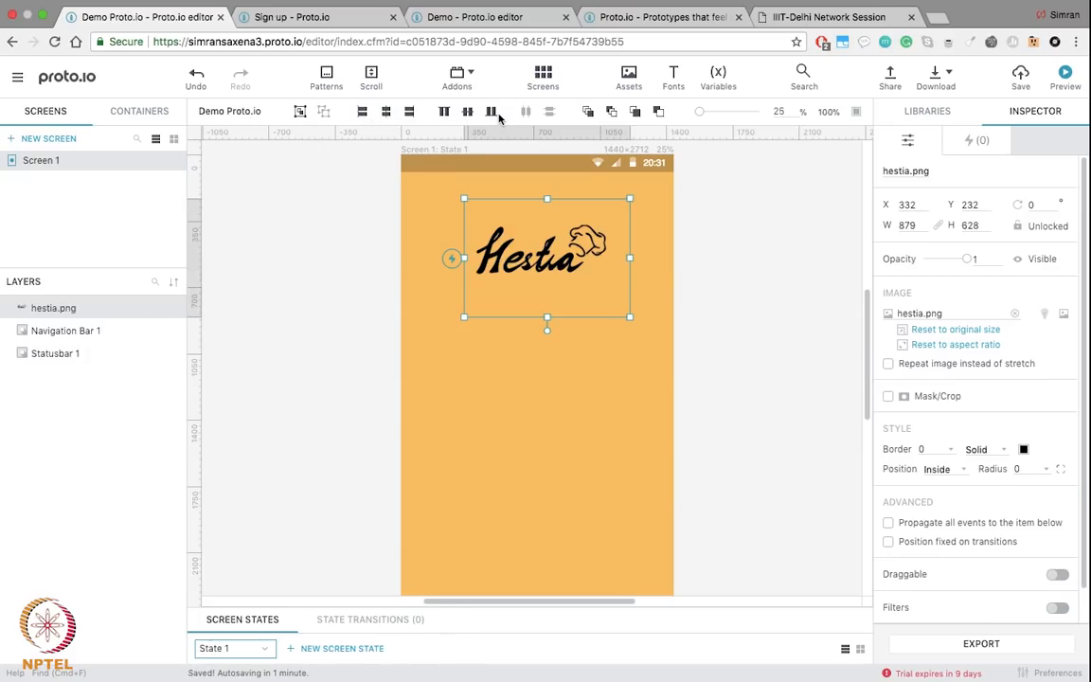
click(387, 112)
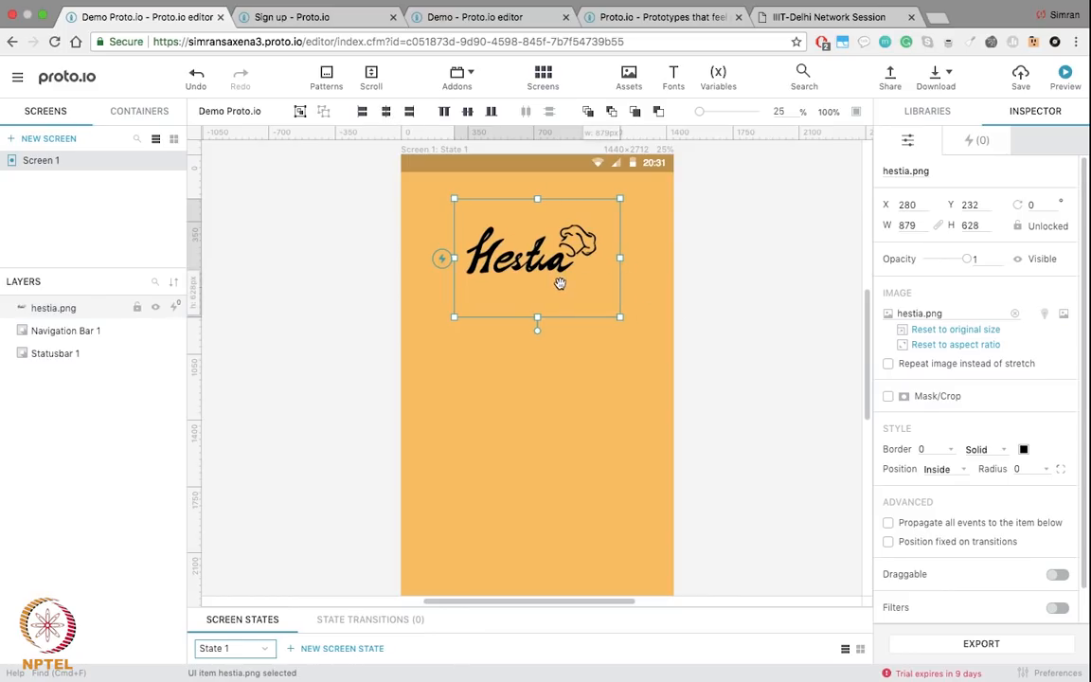
click(483, 14)
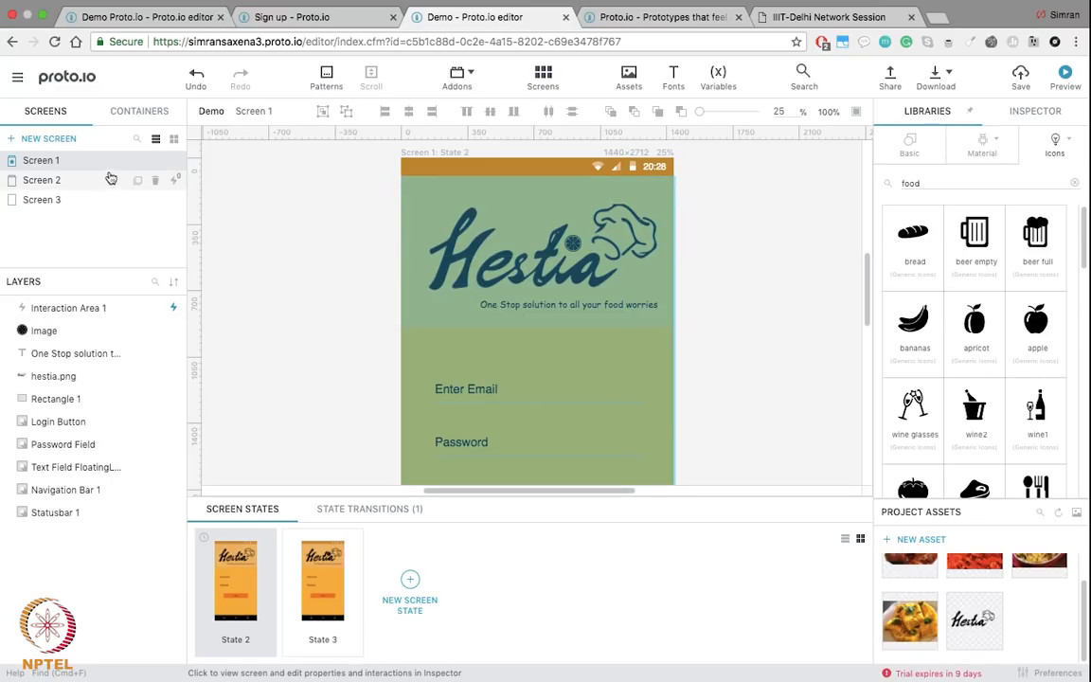
Step: Check State 3 of the finished login screen, then lower the Hestia logo to Y 1180
click(325, 609)
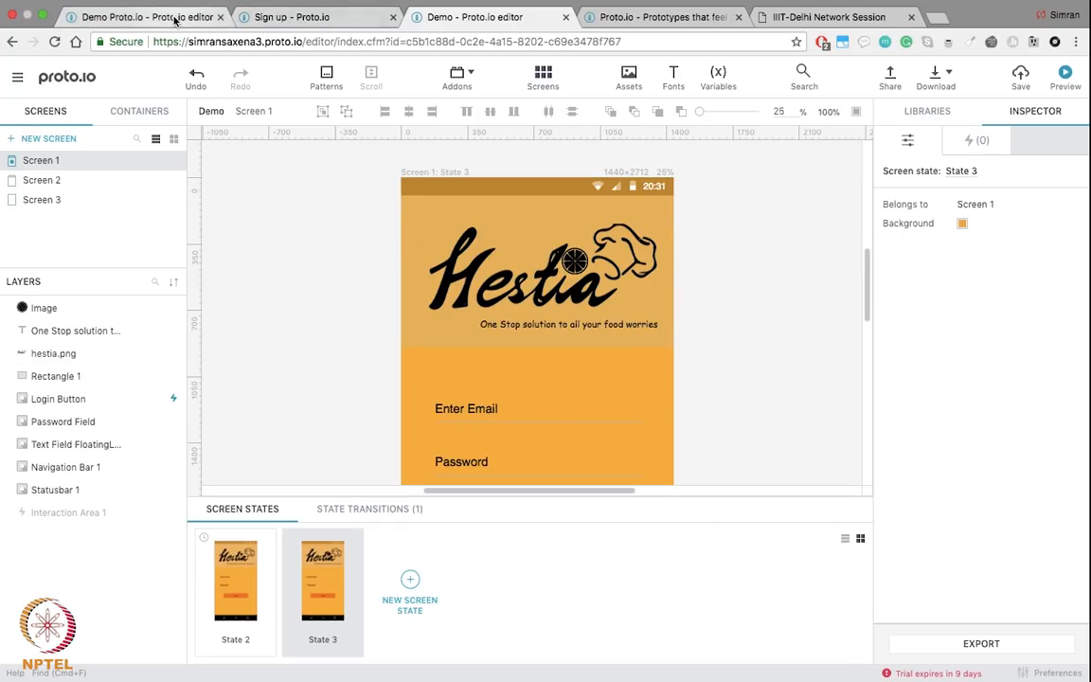
click(180, 18)
drag(538, 258, 542, 435)
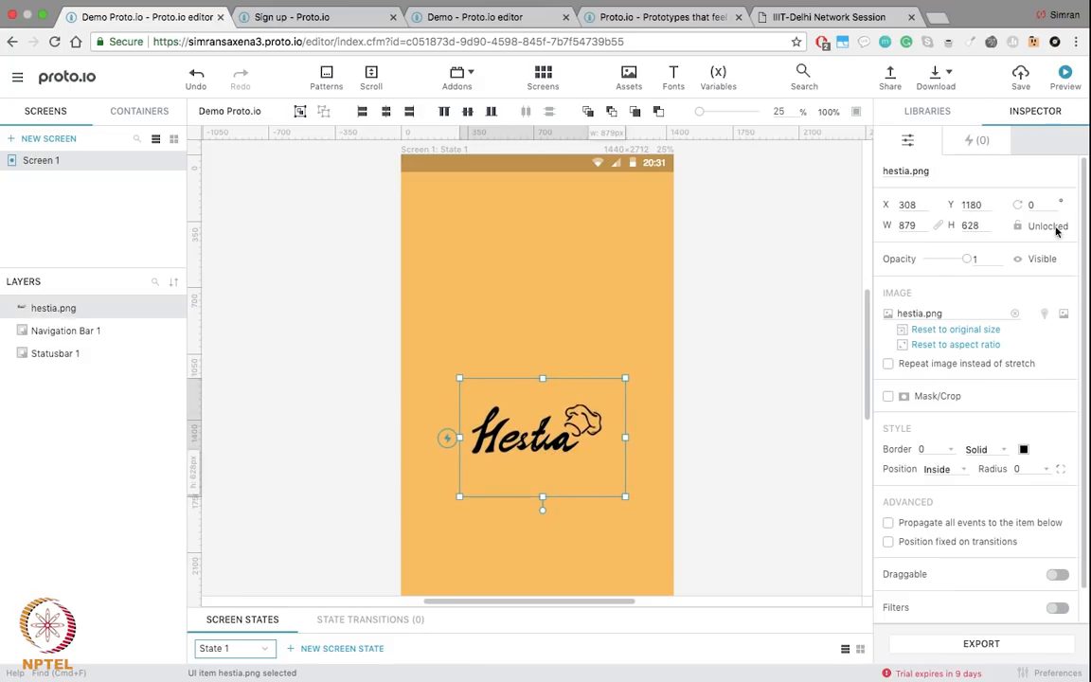
Step: Add a Rectangle from the Basic library and stretch it full-width across the top of Screen 1
click(926, 111)
scroll(912, 322, up, 10)
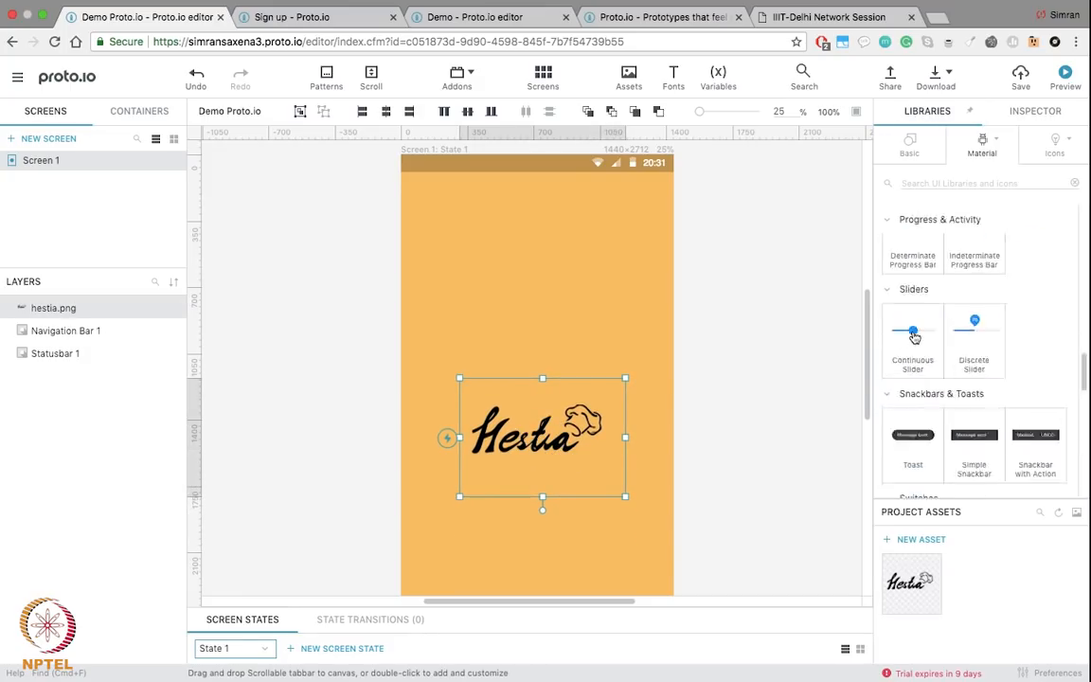
click(908, 148)
scroll(935, 334, up, 5)
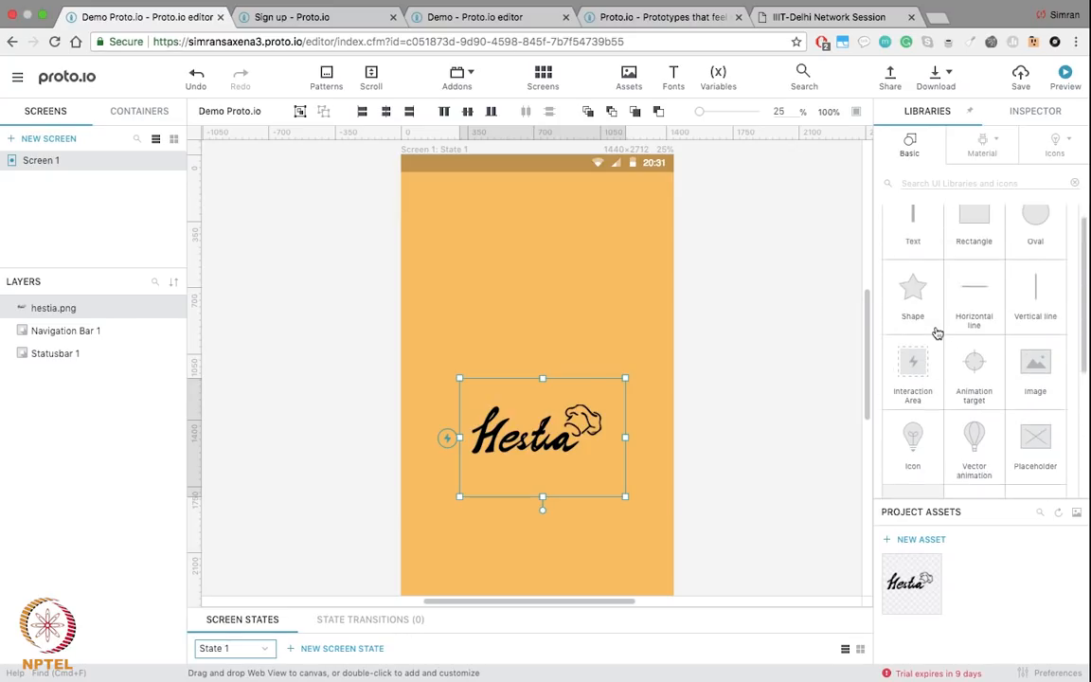
drag(971, 243, 422, 224)
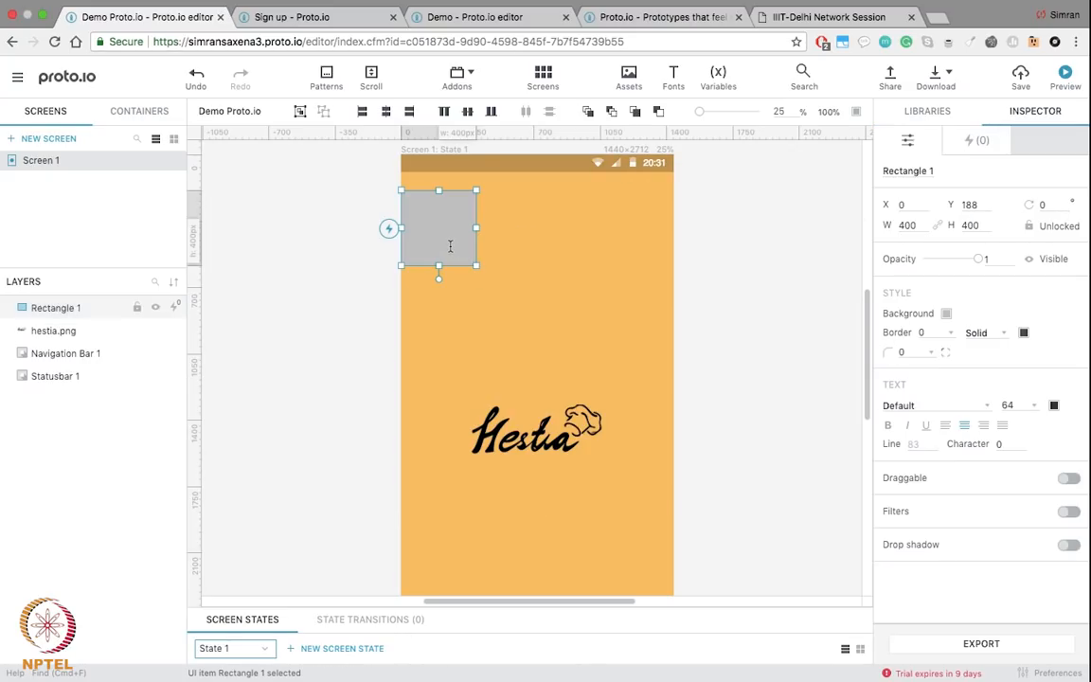
drag(476, 265, 672, 299)
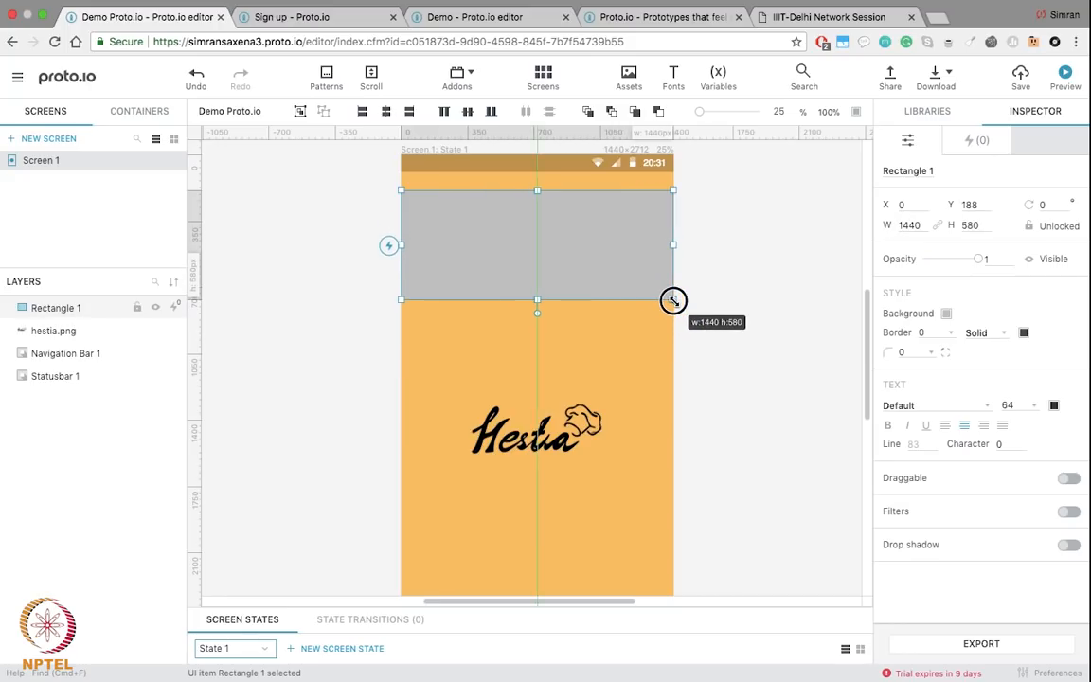
drag(589, 246, 592, 241)
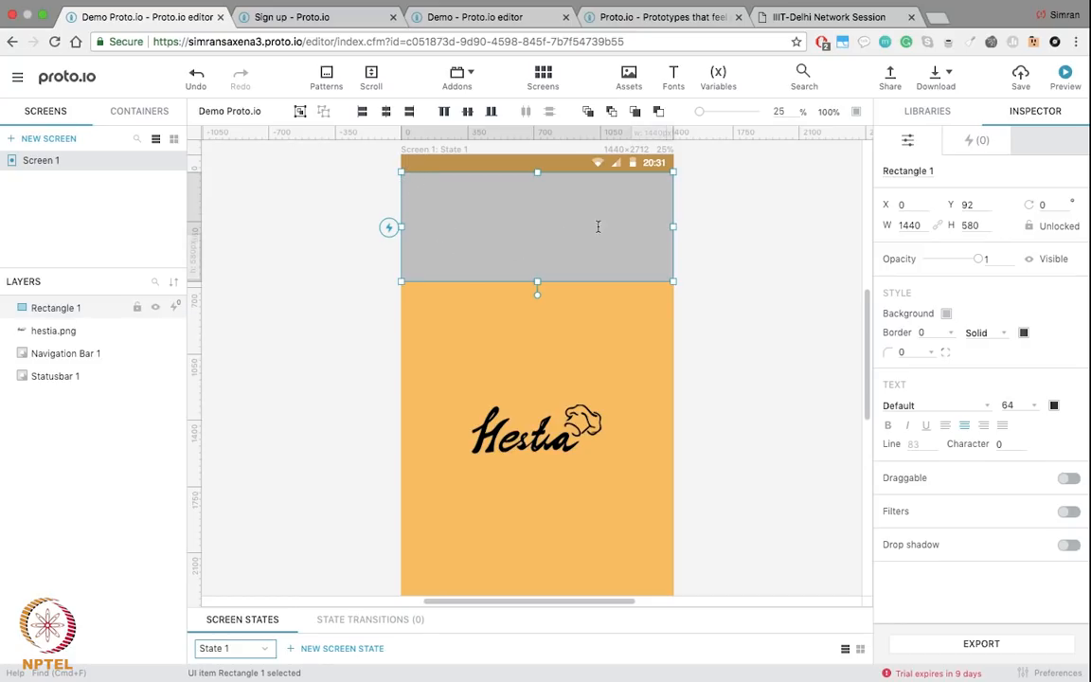
Step: Make the header rectangle's fill translucent and move the Hestia logo up onto it
click(946, 316)
drag(1030, 349, 989, 352)
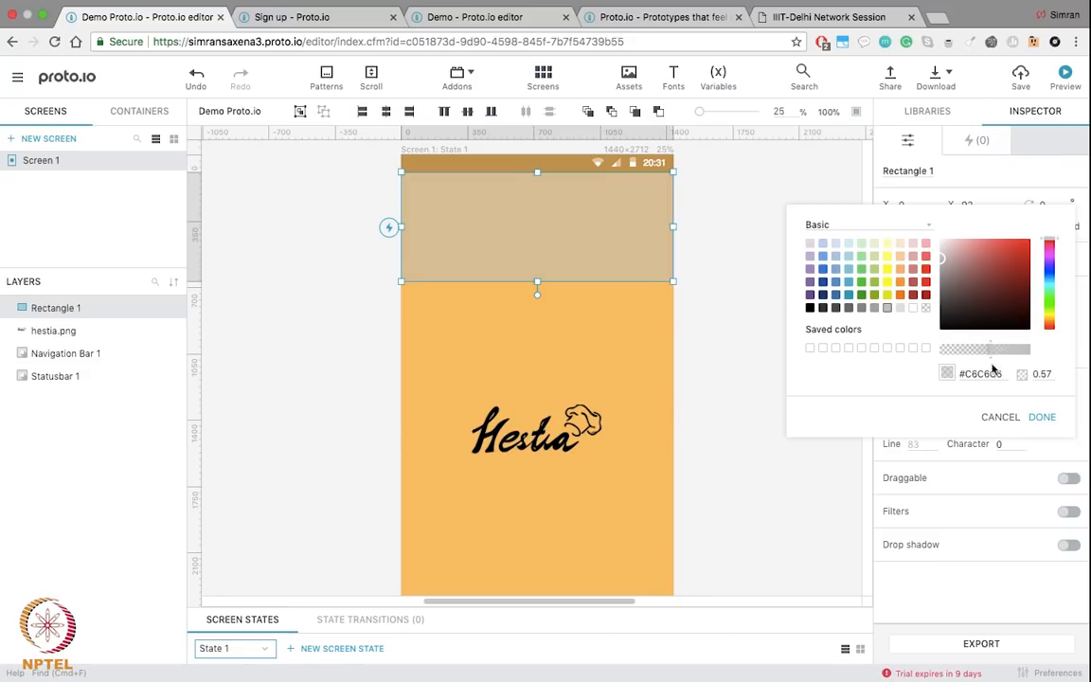
click(1041, 417)
drag(506, 385, 563, 220)
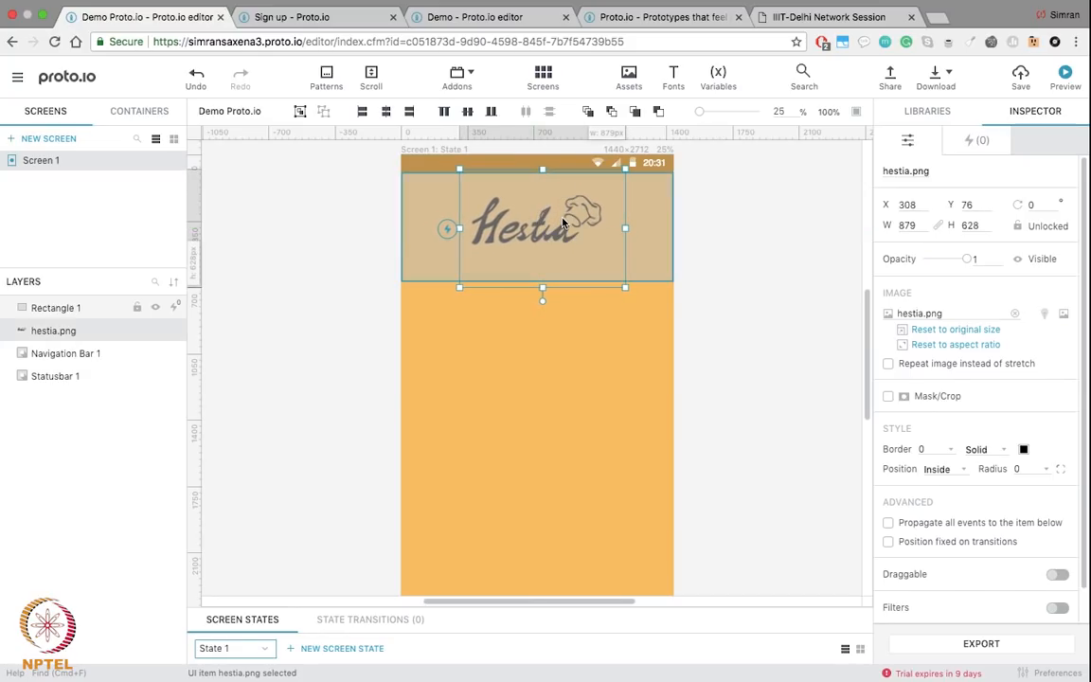
Step: Centre the Hestia logo horizontally and use Arrange > Bring to front to place it above the header
click(386, 112)
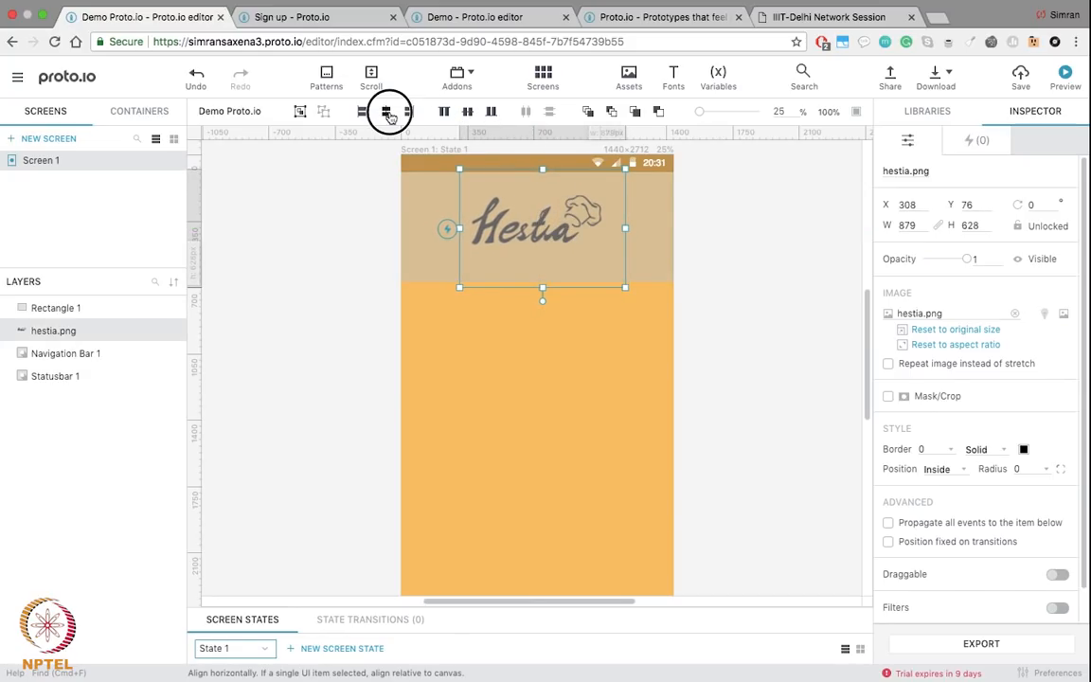
click(544, 232)
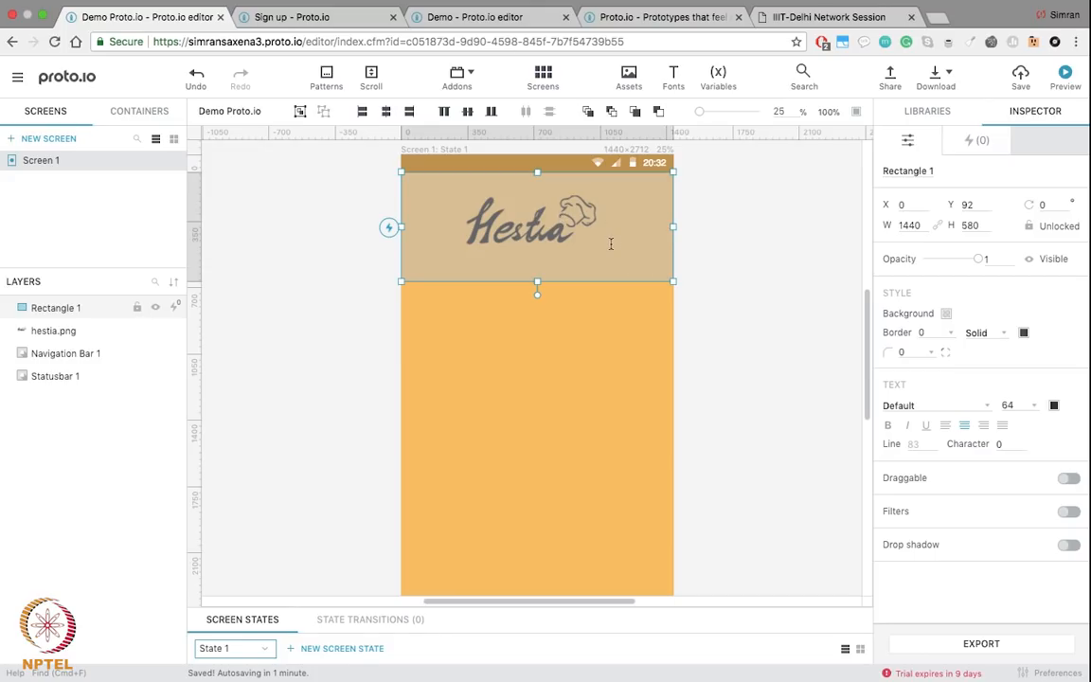
click(42, 331)
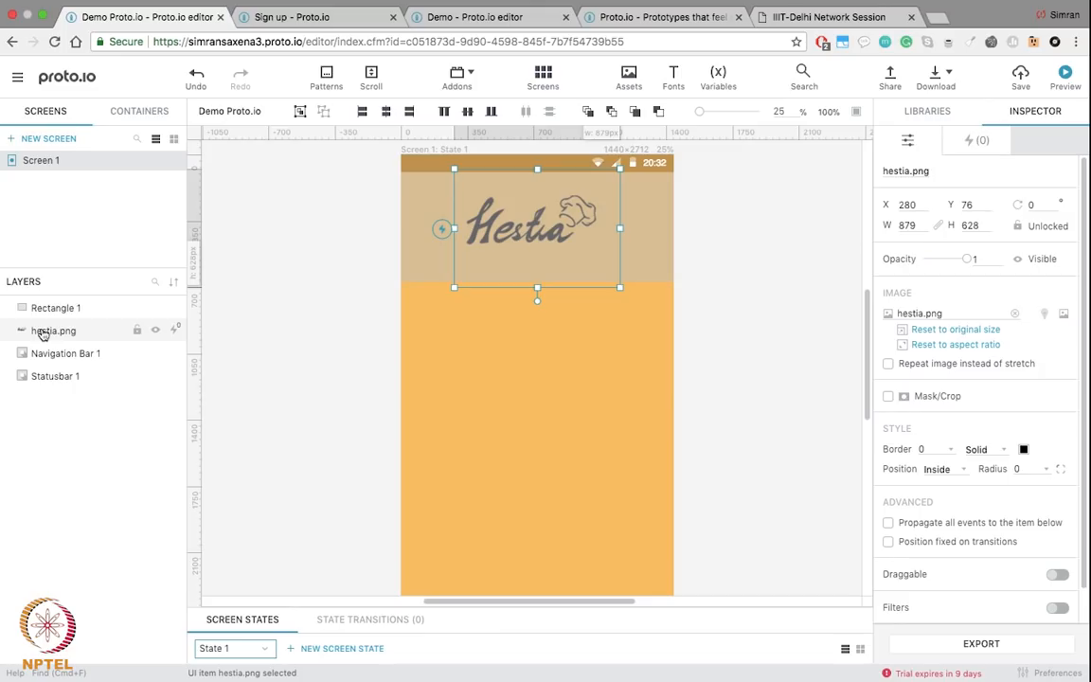
right_click(42, 332)
mouse_move(128, 633)
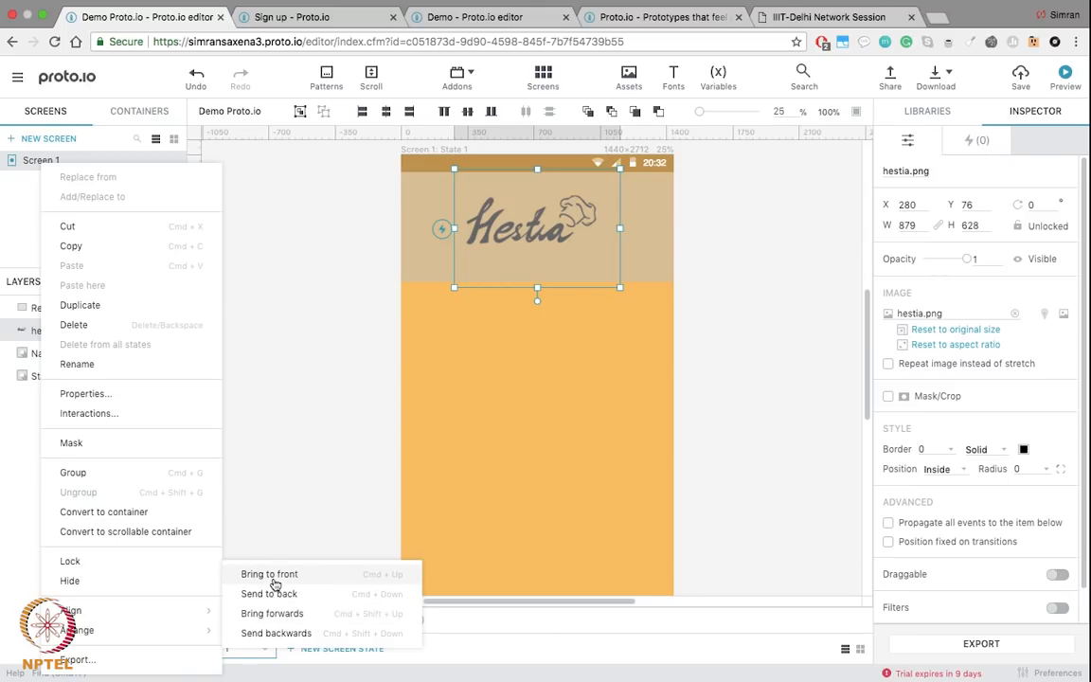
click(268, 574)
key(Escape)
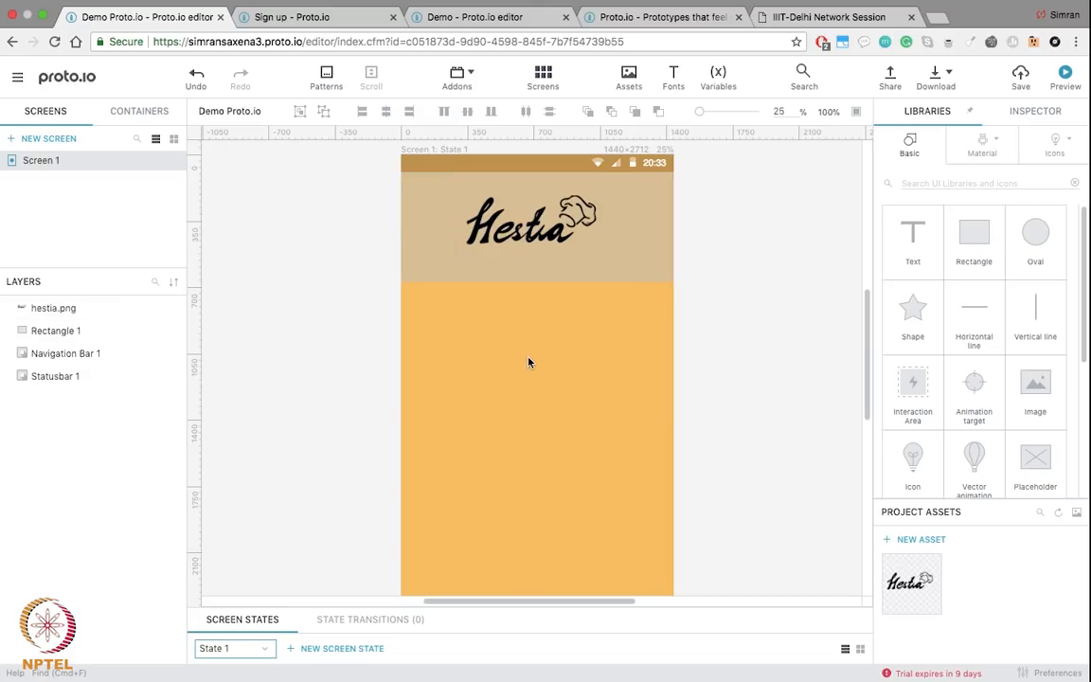
Step: Review the Hestia logo and header rectangle layer selections, then deselect everything
click(51, 312)
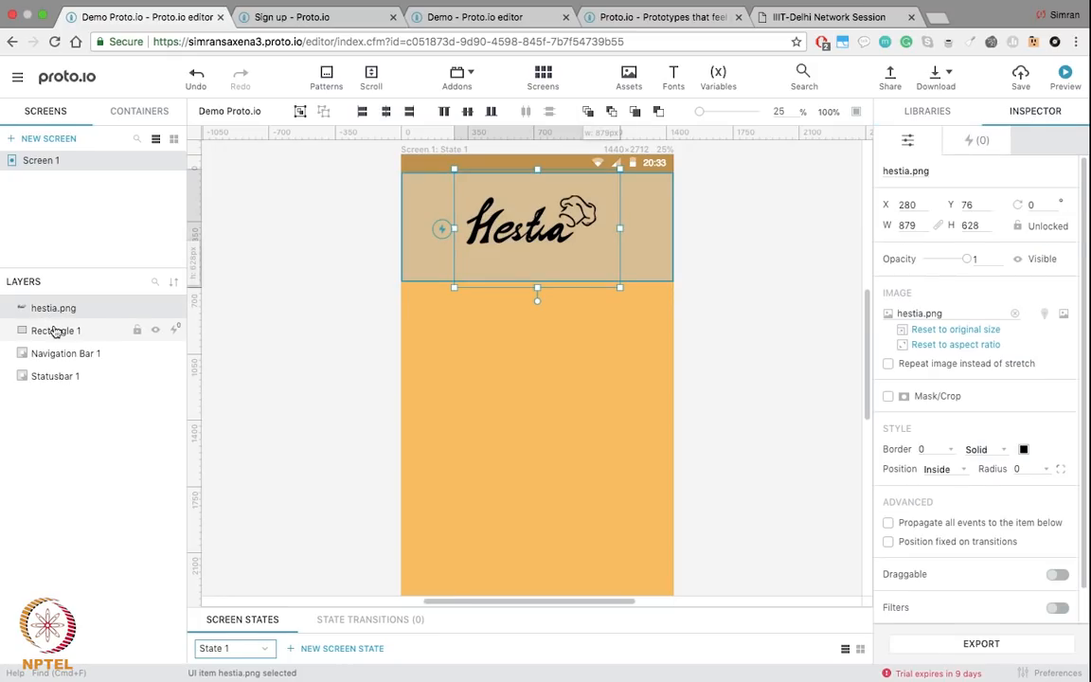
click(56, 330)
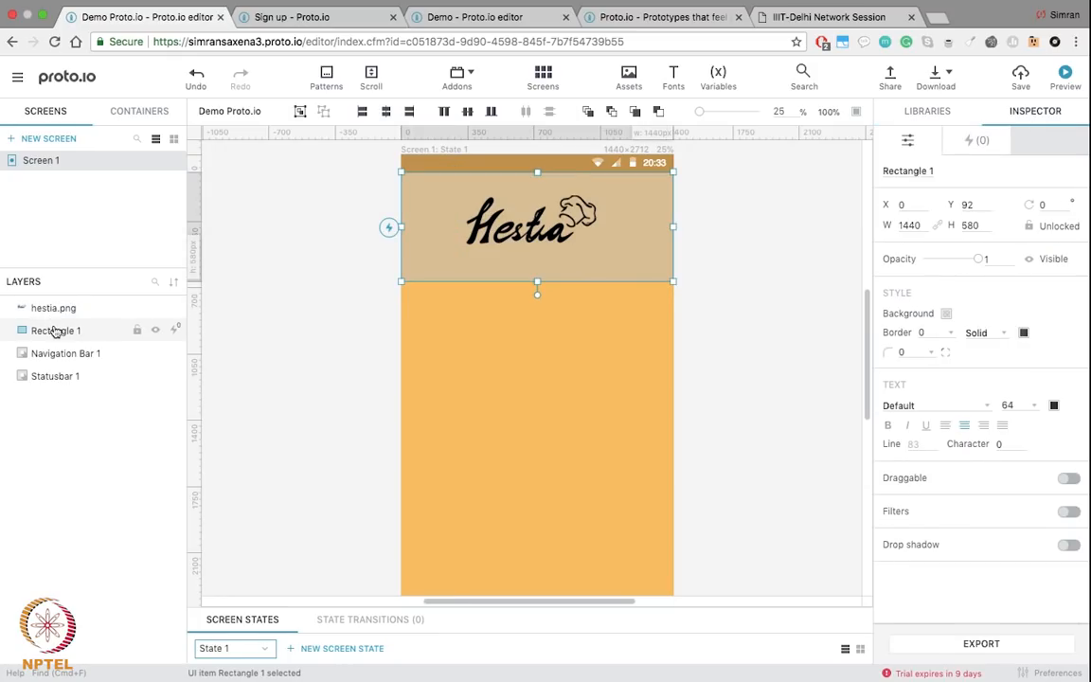
click(49, 311)
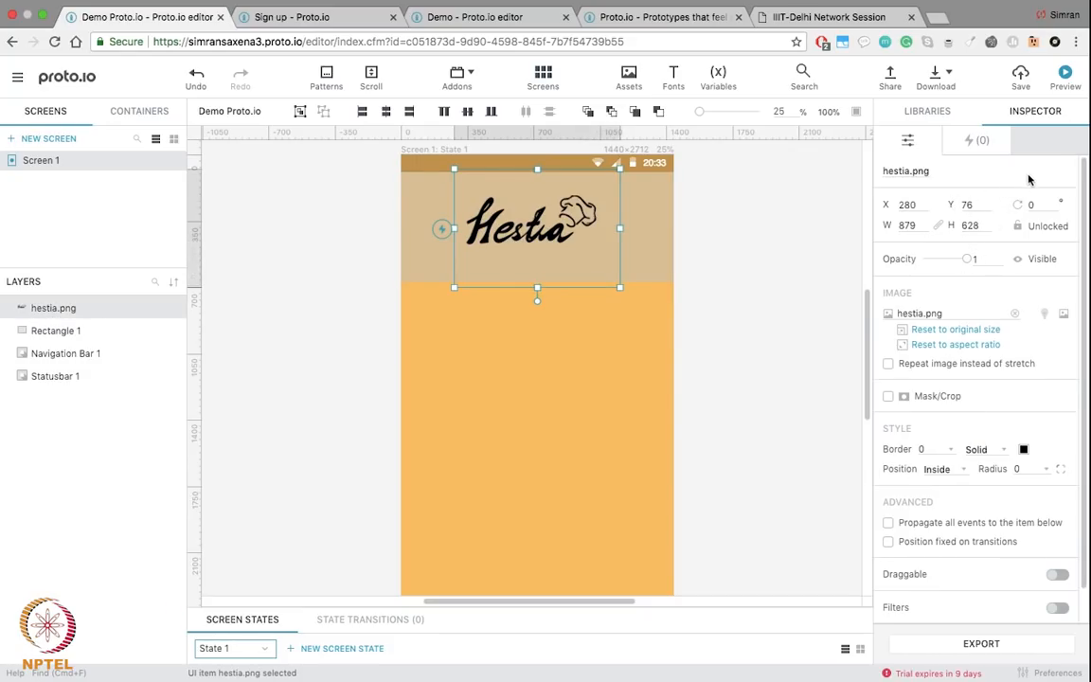
scroll(947, 451, down, 2)
scroll(957, 453, up, 2)
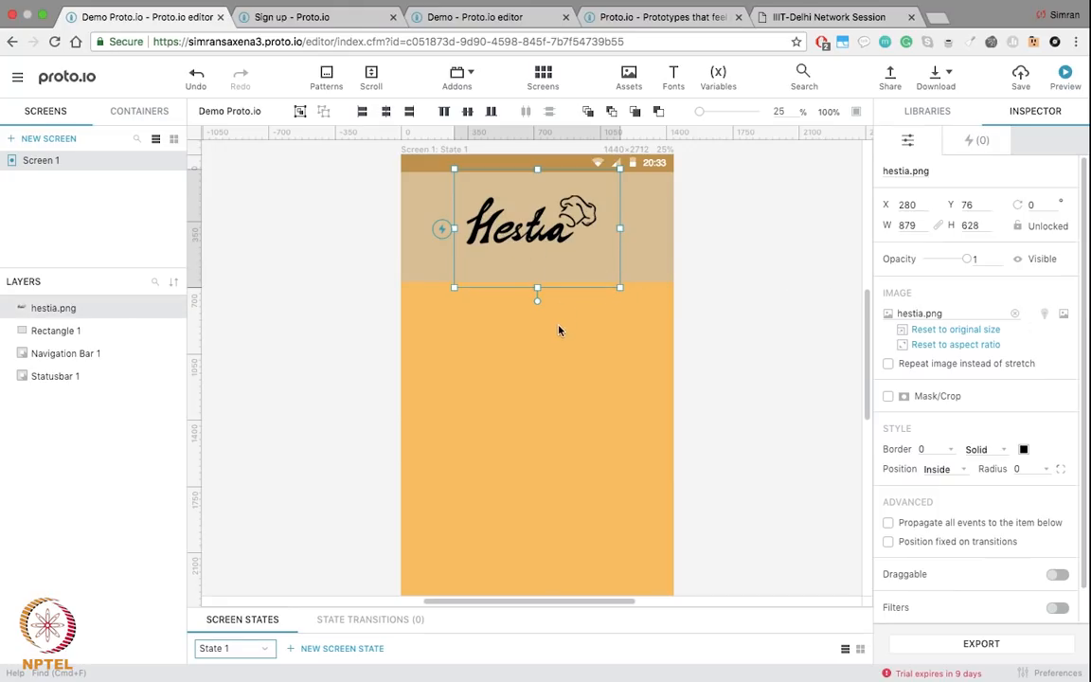
click(557, 350)
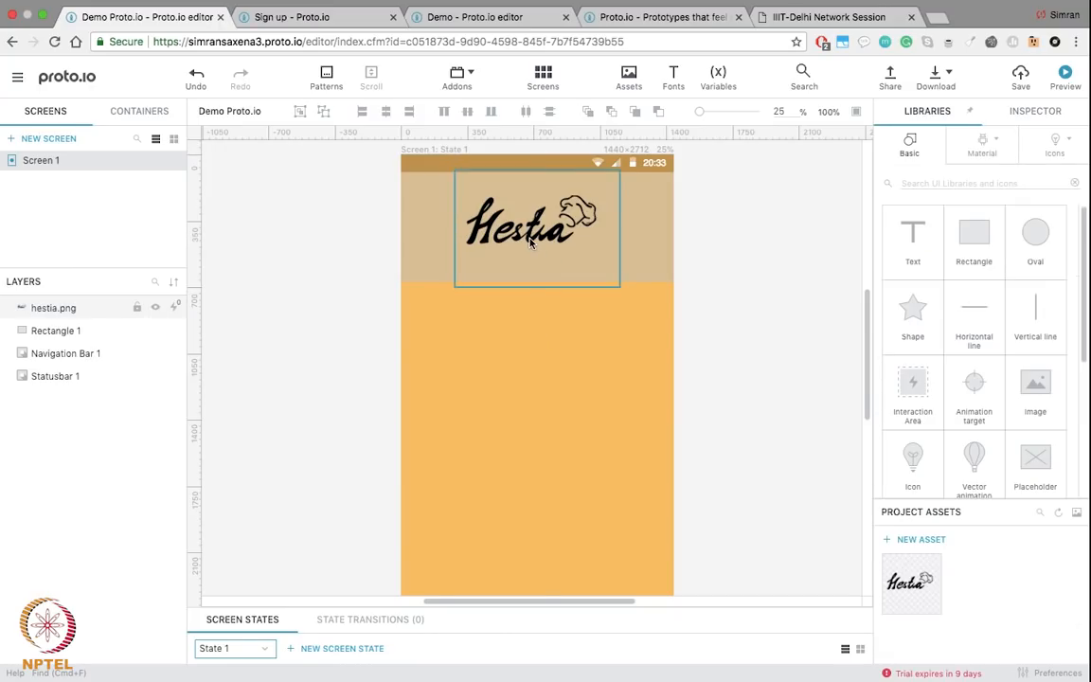
Step: Search the icon library for 'food' and place the lemon slice icon in the header
click(531, 240)
click(762, 312)
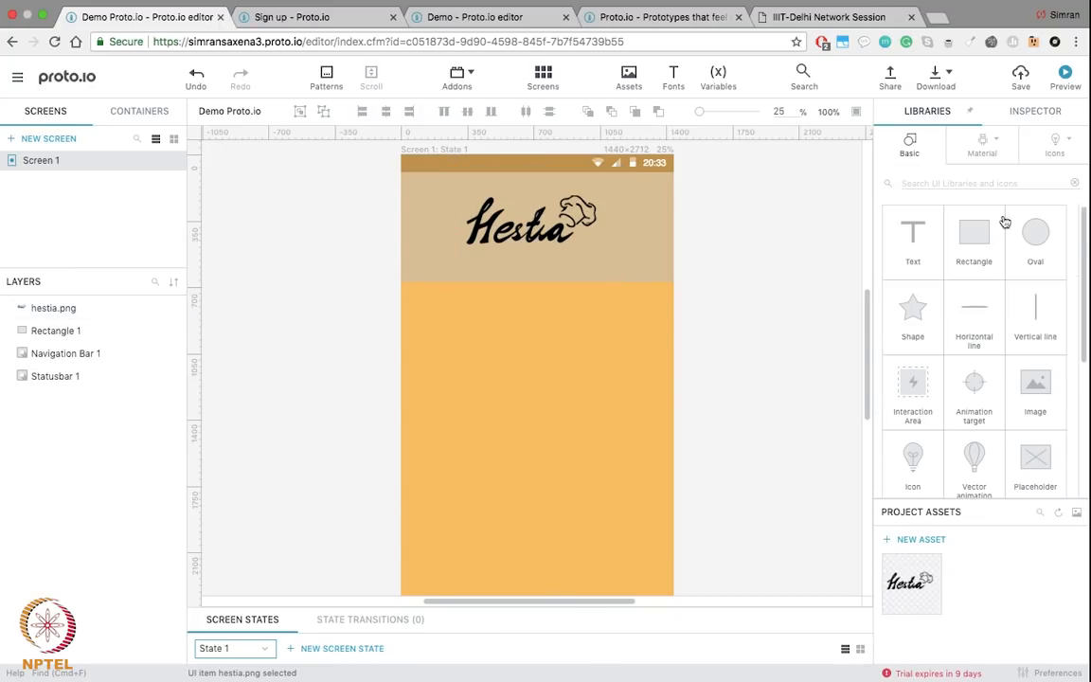
click(1051, 143)
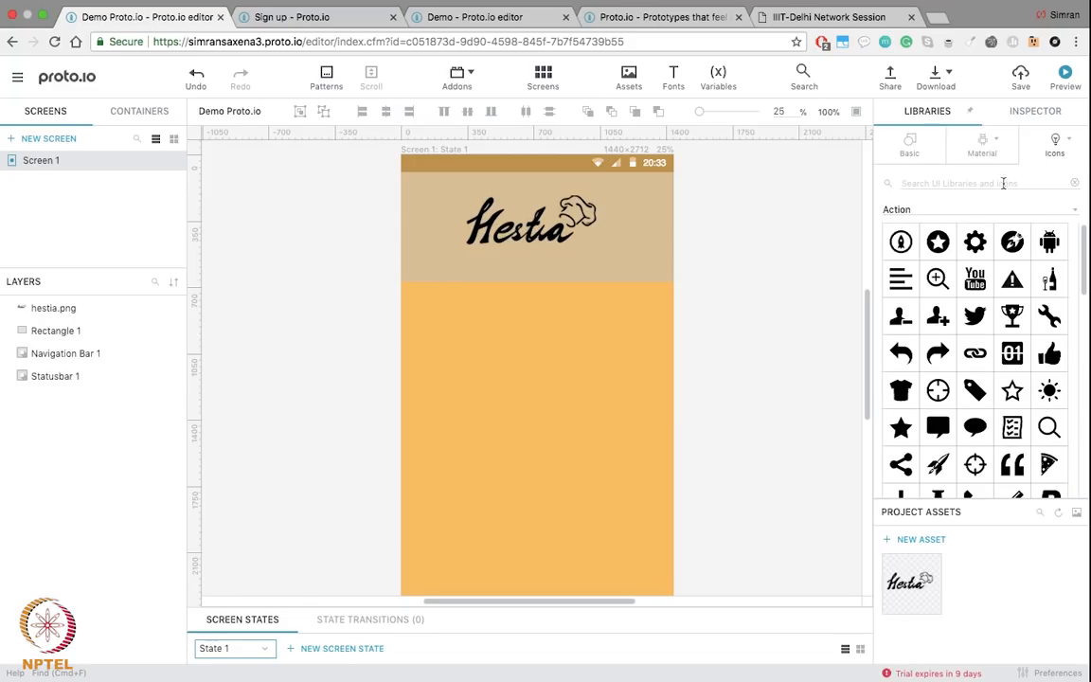
click(937, 184)
text(fo)
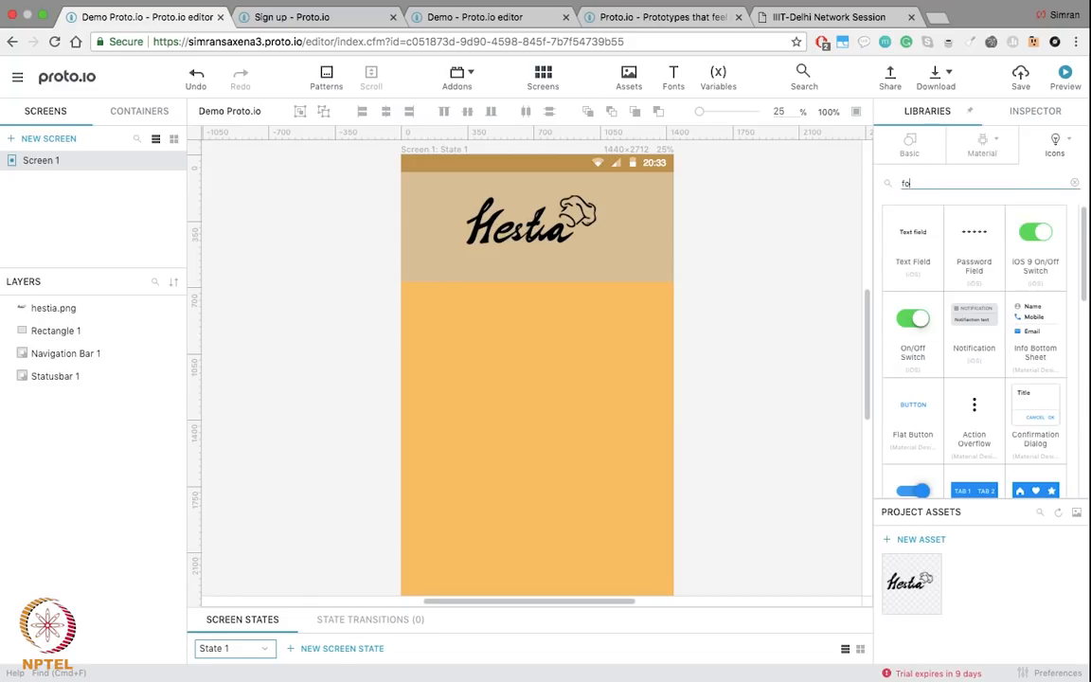
text(od)
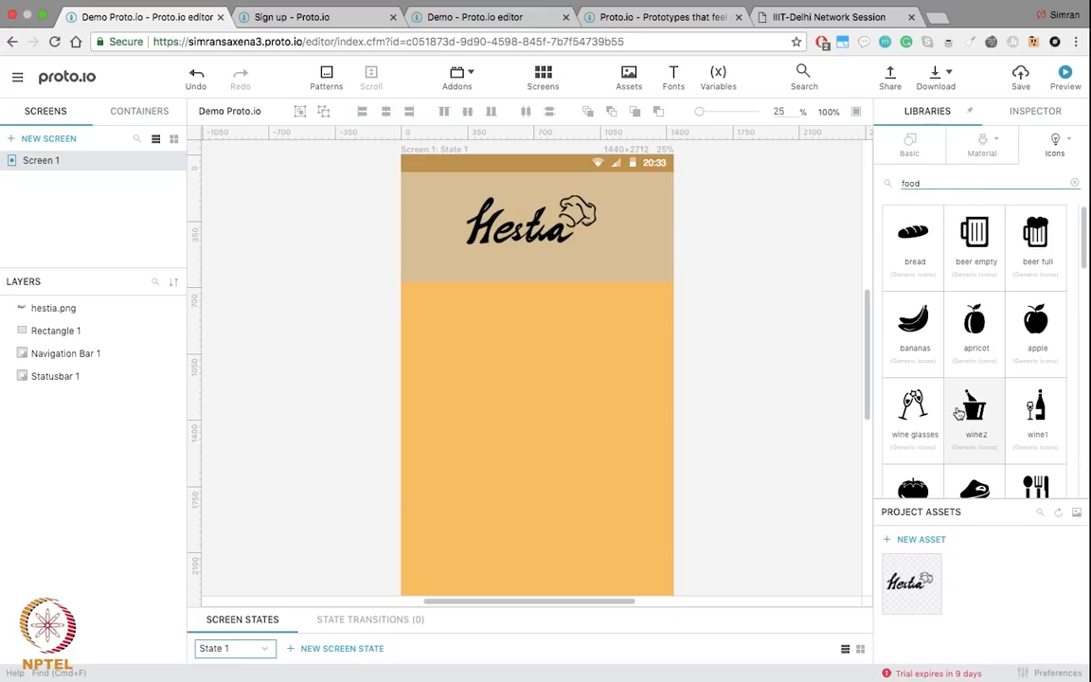
scroll(958, 414, down, 6)
scroll(958, 414, down, 4)
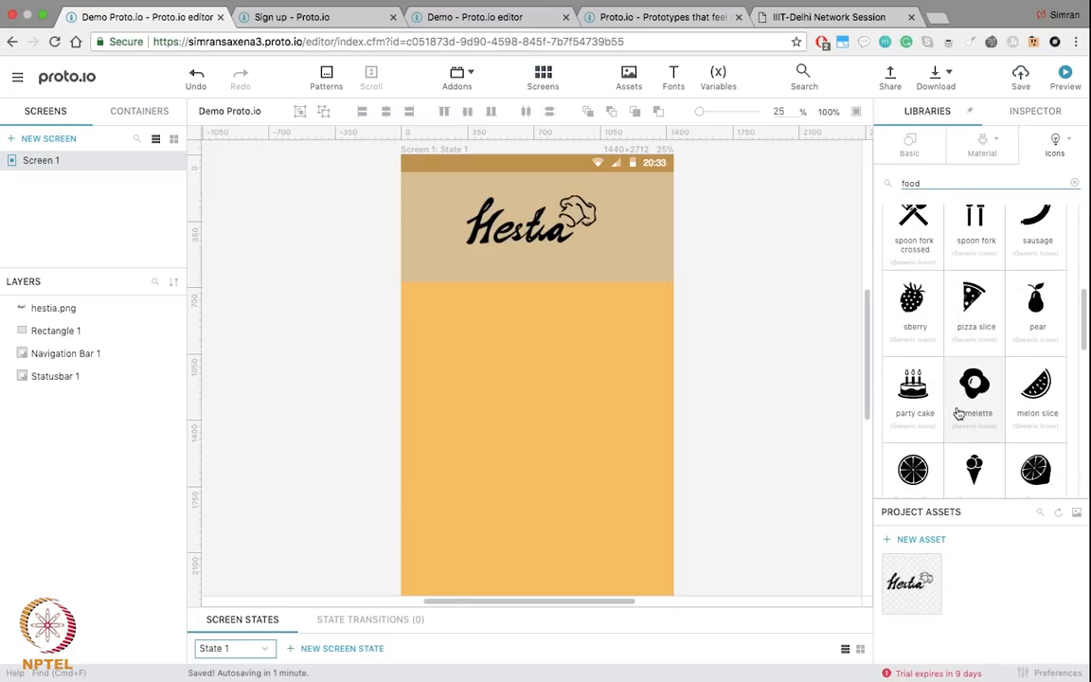
drag(910, 381, 529, 188)
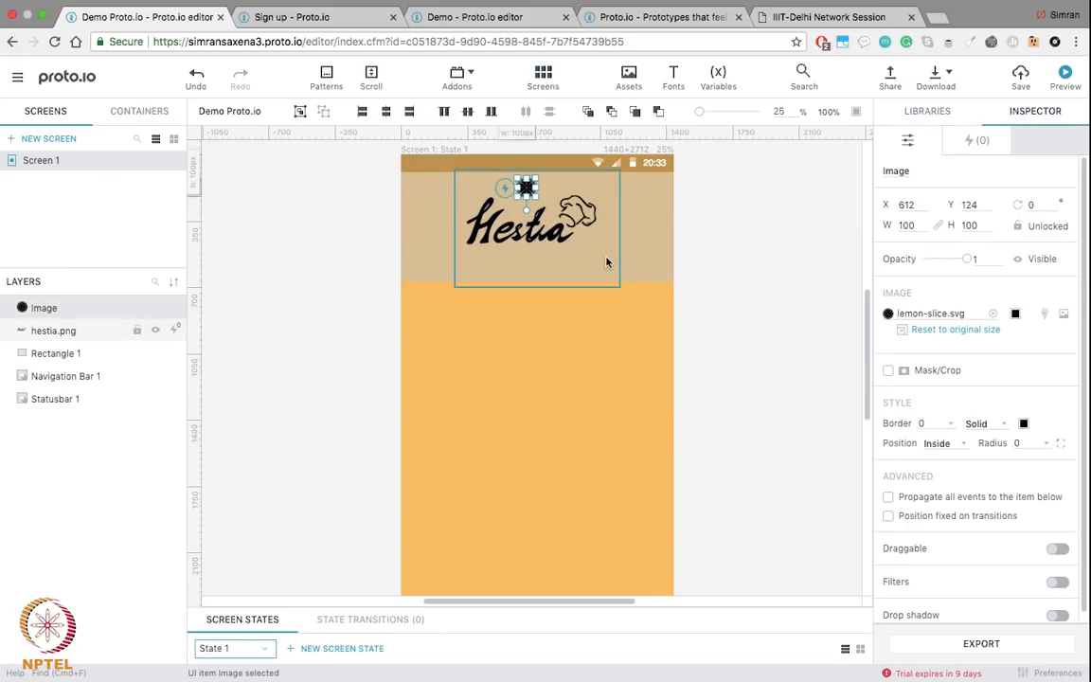
Step: Enlarge and centre the Hestia logo, then set the lemon slice as the dot of its 'i'
click(554, 233)
drag(619, 286, 693, 333)
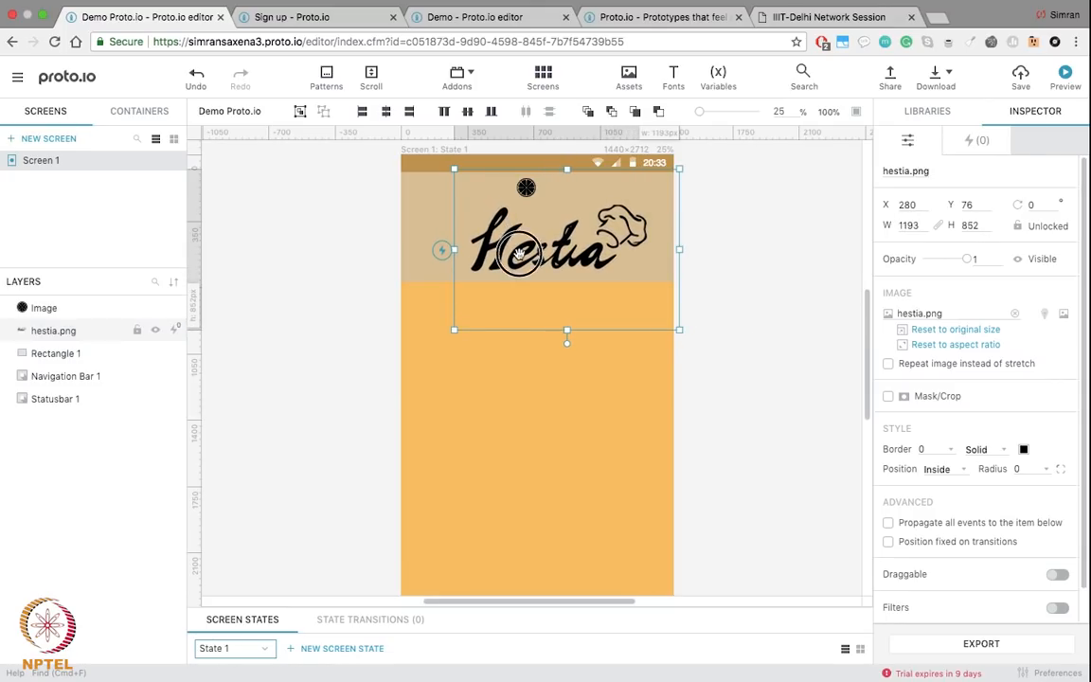
drag(487, 245, 464, 240)
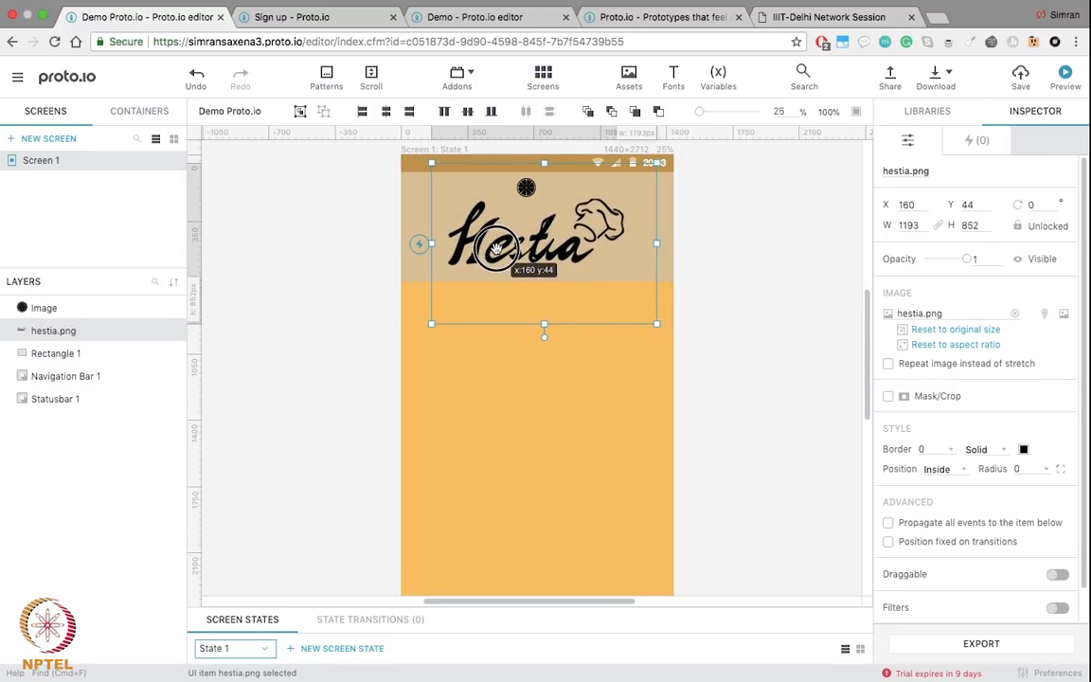
click(385, 113)
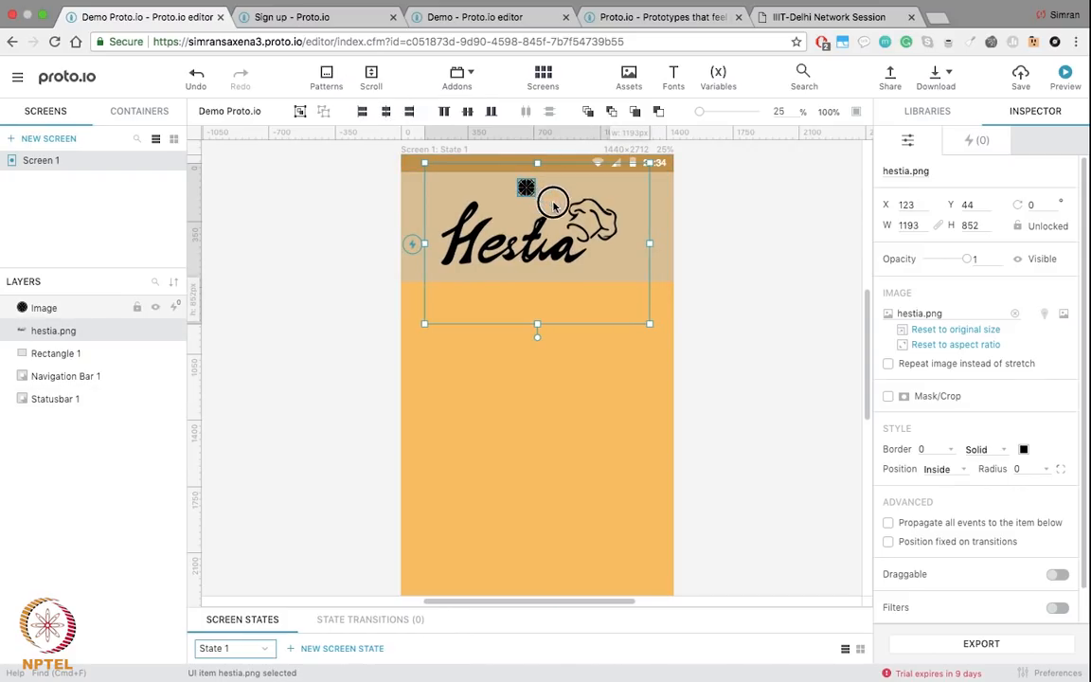
drag(525, 188, 553, 228)
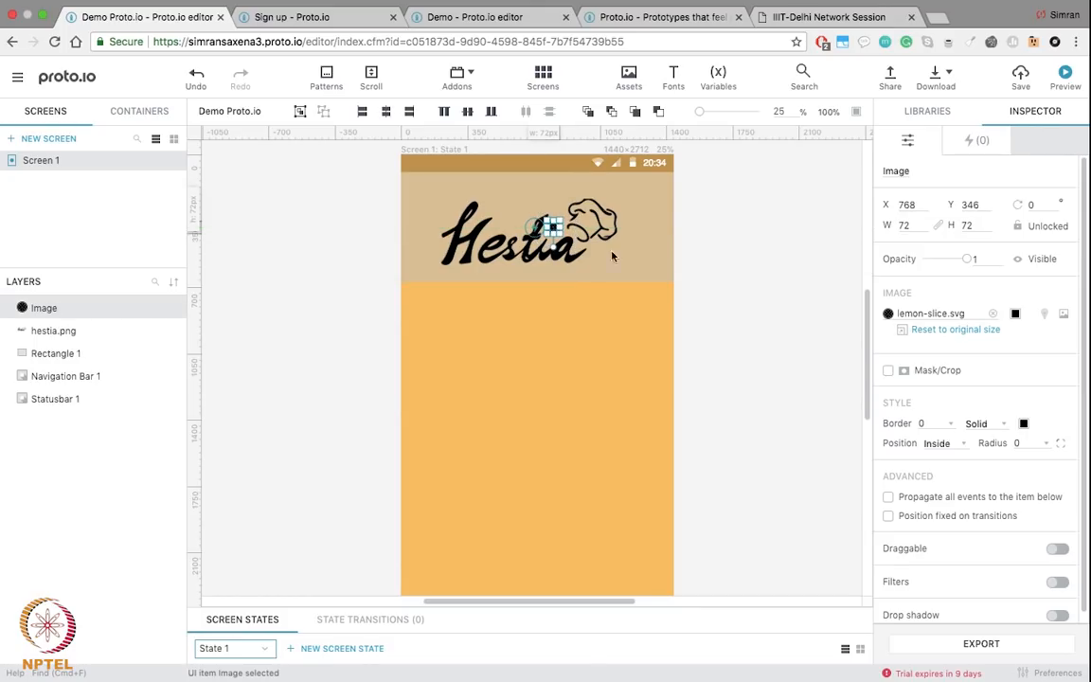
click(752, 299)
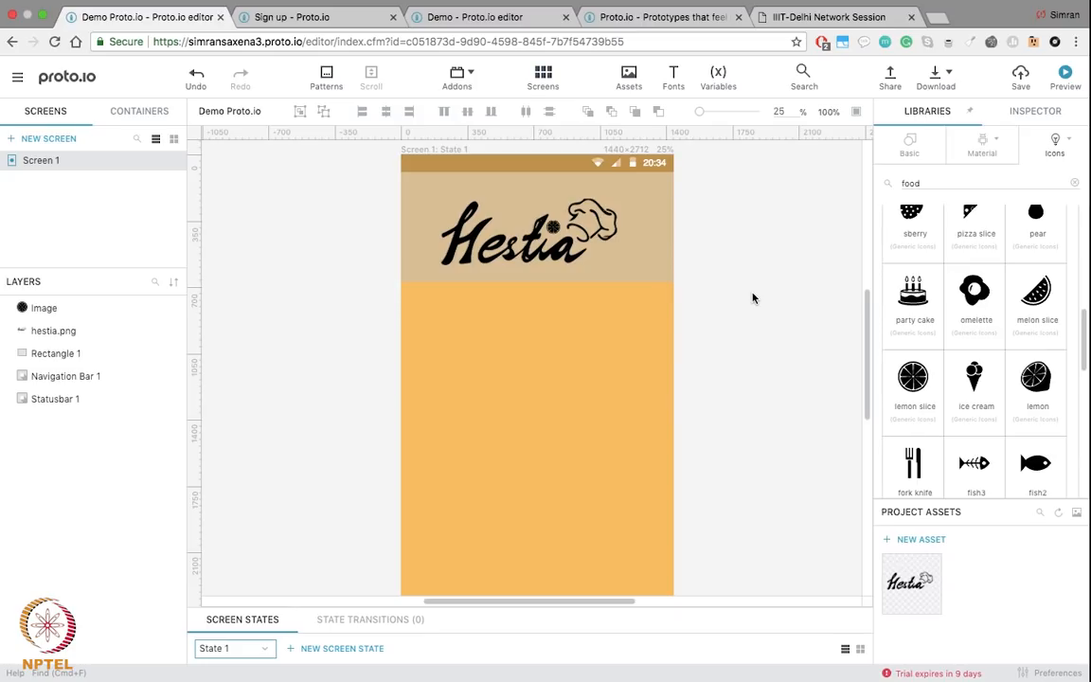
scroll(753, 298, down, 3)
scroll(753, 298, up, 3)
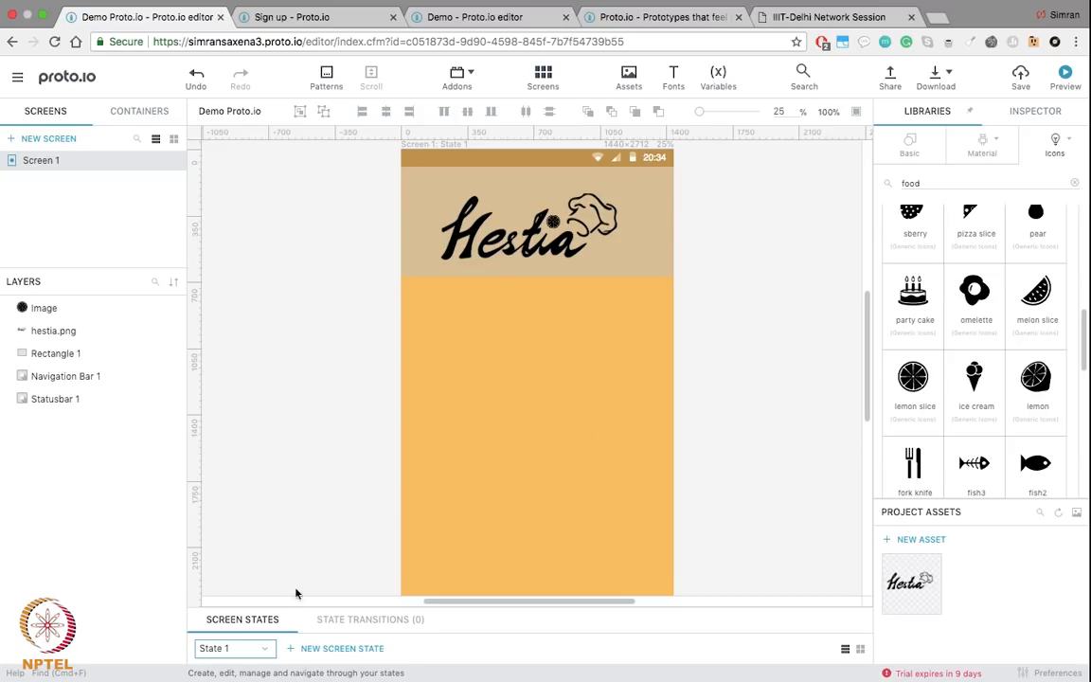
scroll(346, 478, down, 1)
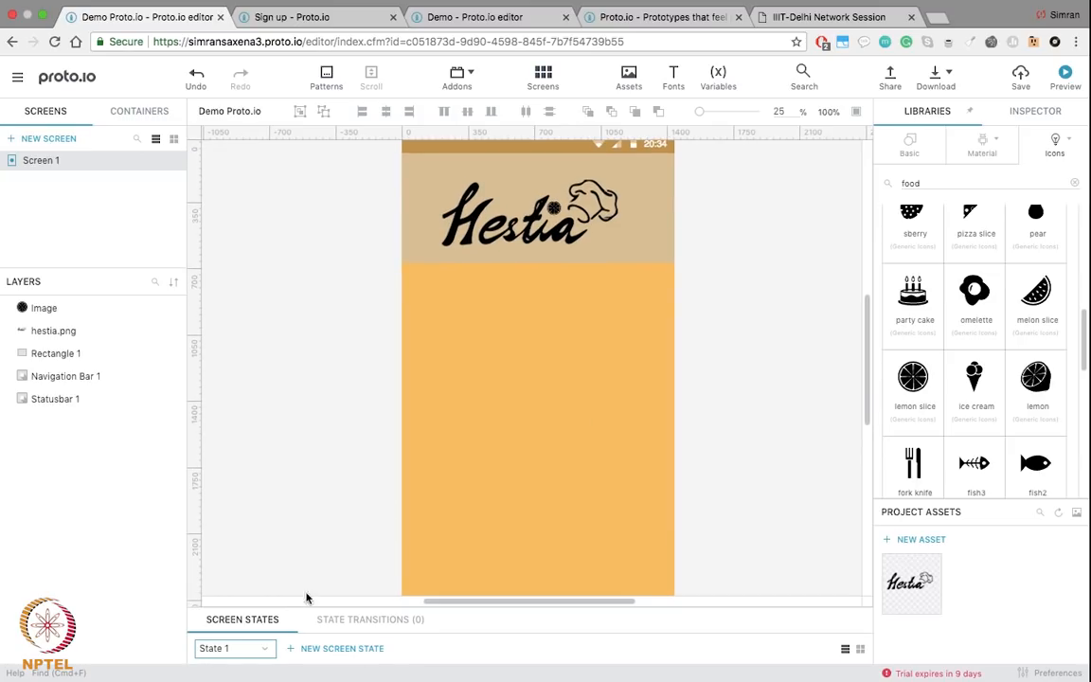
Step: Show screen states as thumbnails, add a new screen state and switch to State 2
click(861, 649)
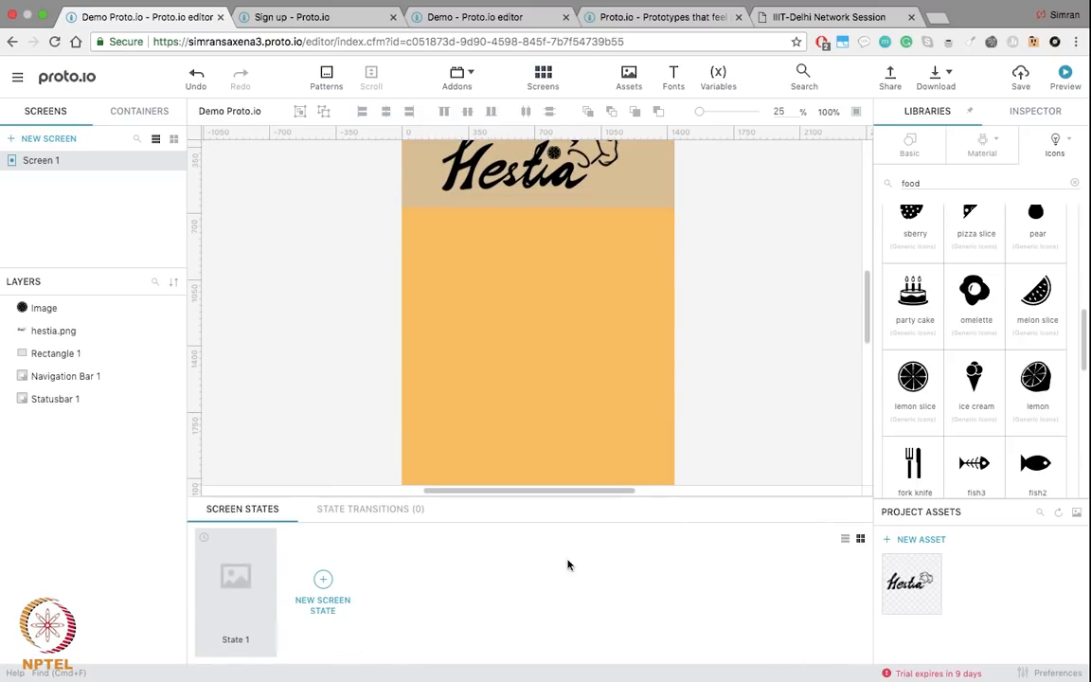
click(322, 584)
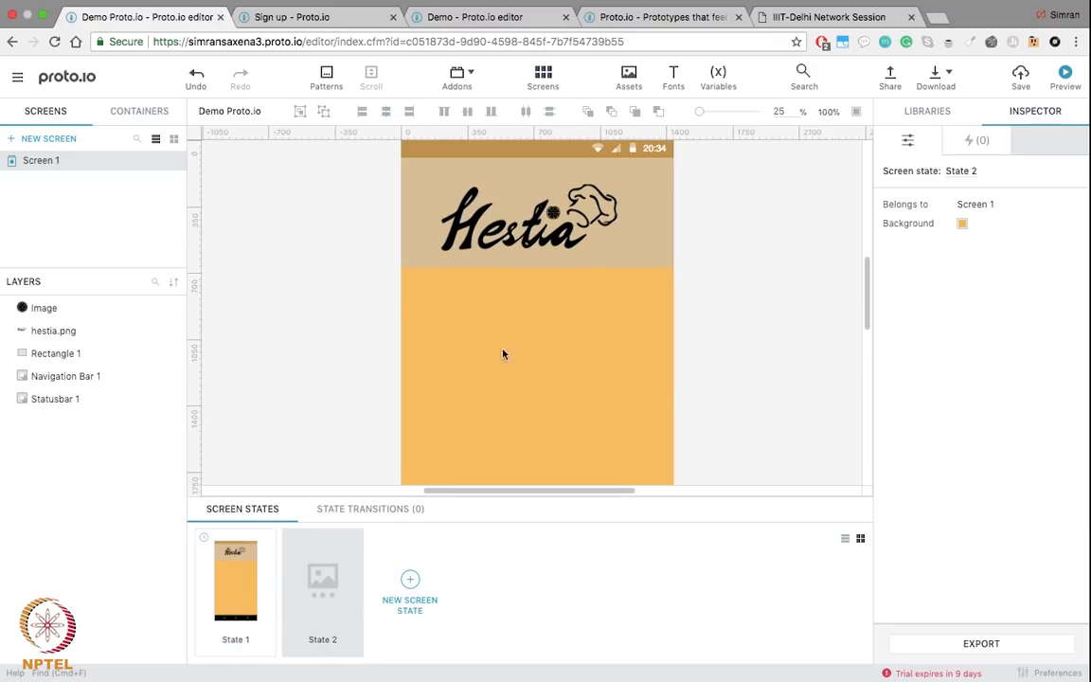
click(255, 557)
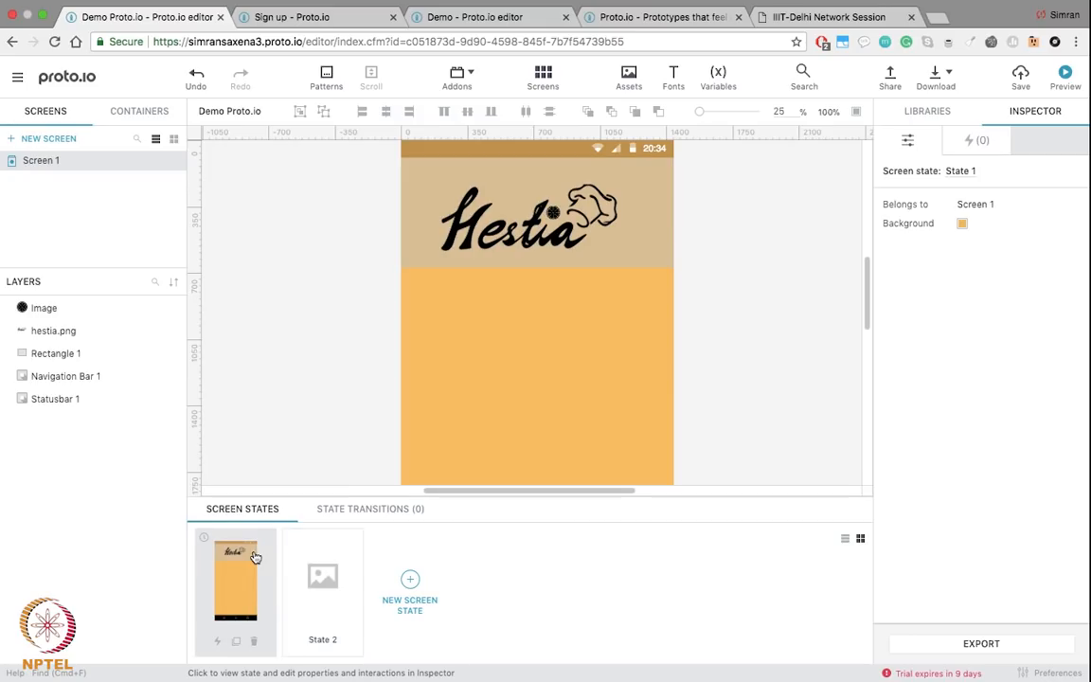
click(321, 576)
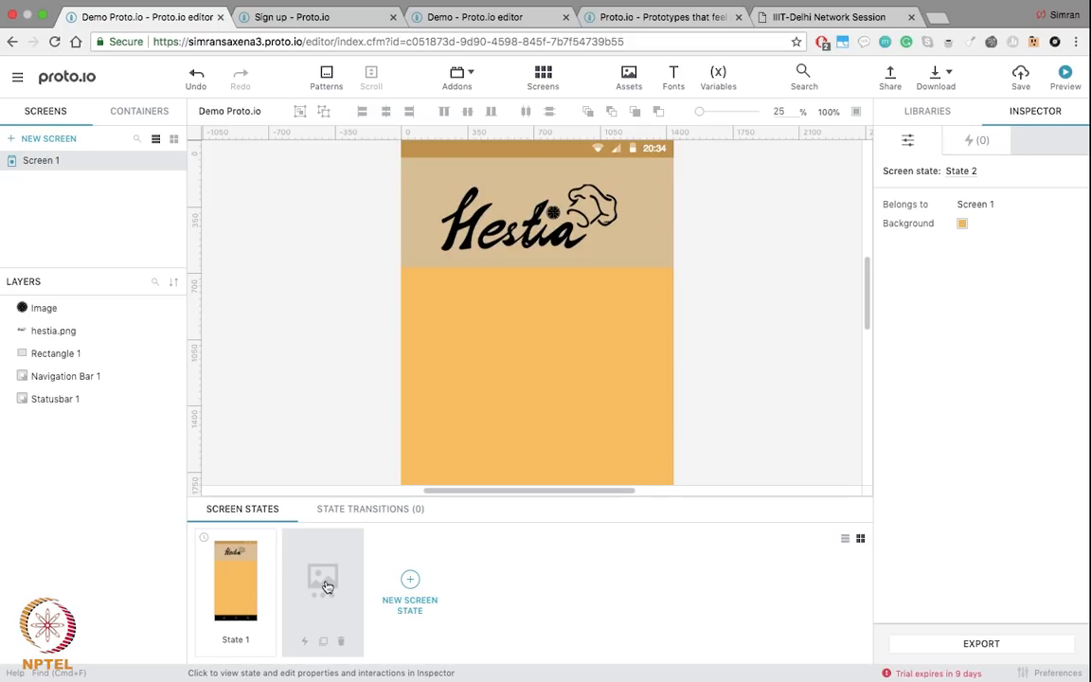
Step: Resize the lemon slice to 92×92 at X 764, Y 336 in the logo's 'i'
click(557, 214)
drag(560, 207, 563, 197)
click(736, 253)
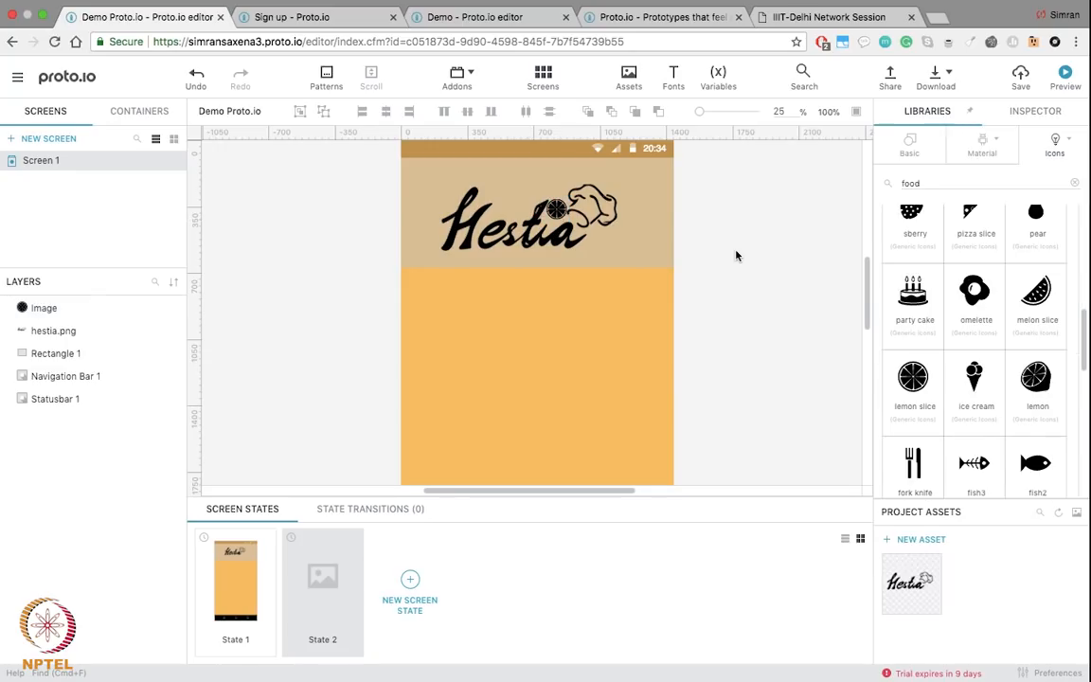
click(557, 212)
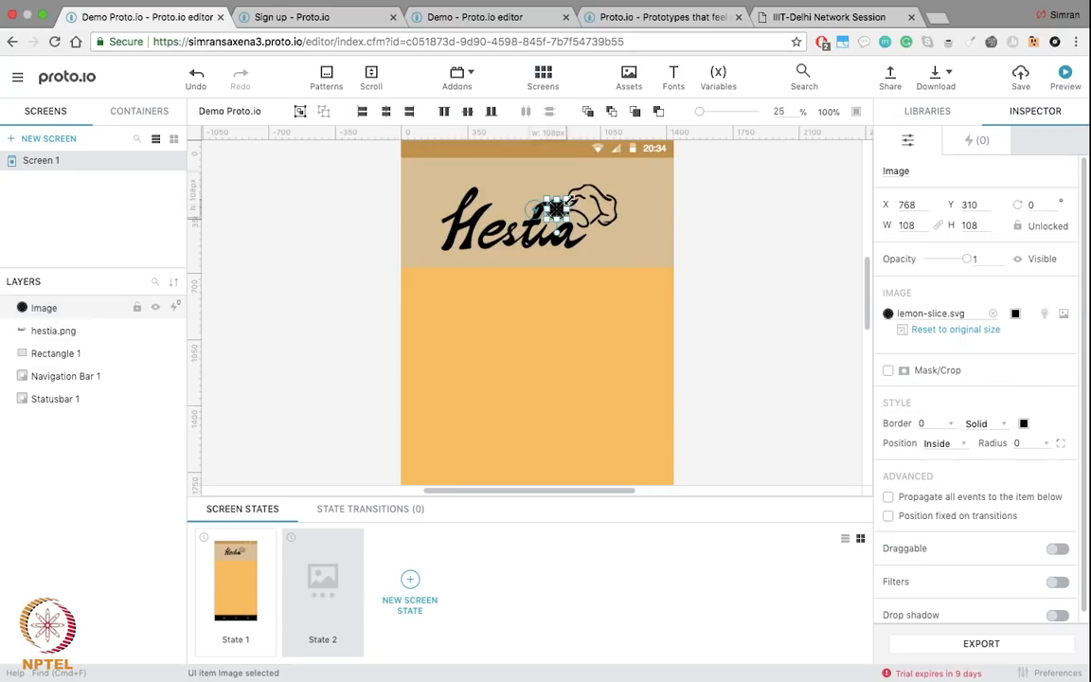
drag(566, 198, 555, 214)
click(771, 272)
click(730, 280)
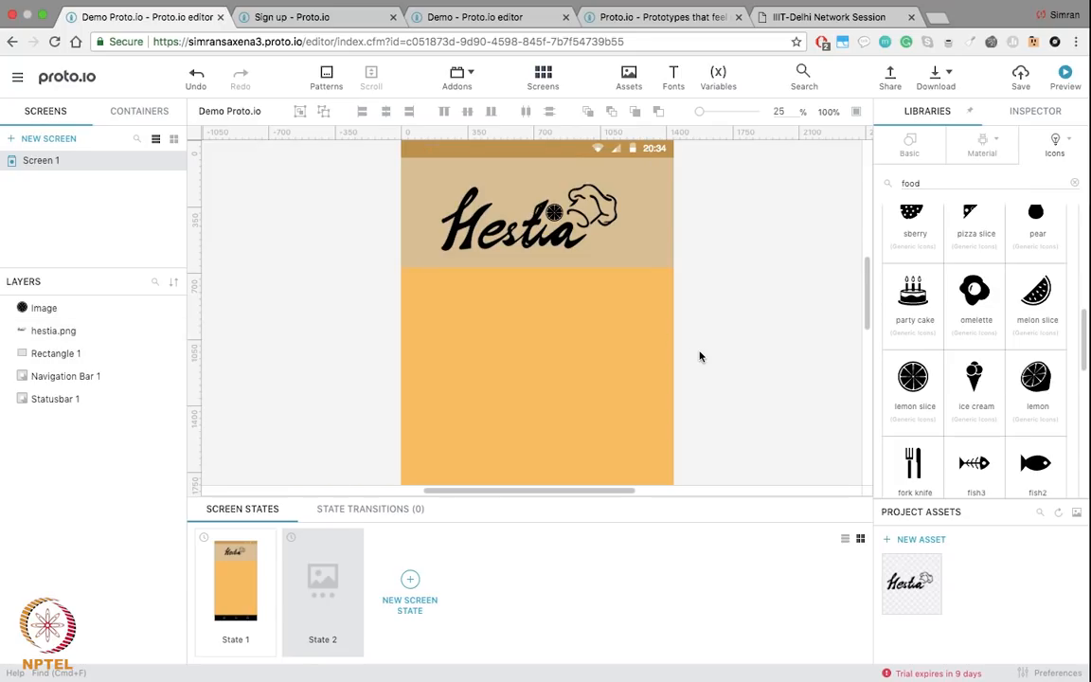
scroll(700, 356, down, 2)
scroll(700, 356, up, 3)
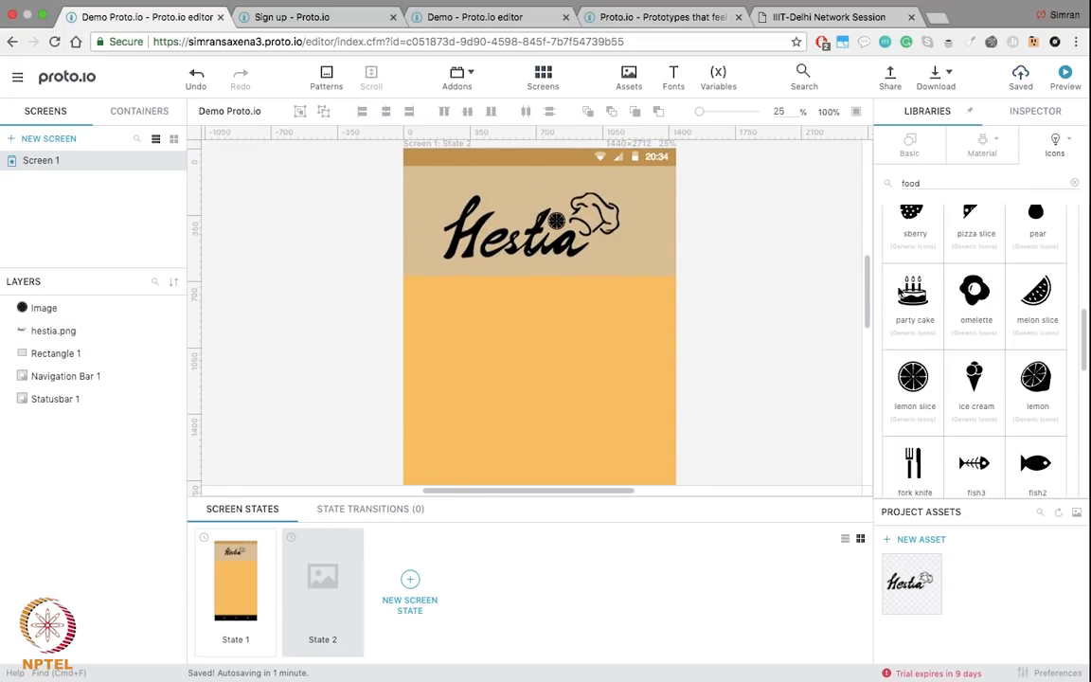
click(982, 147)
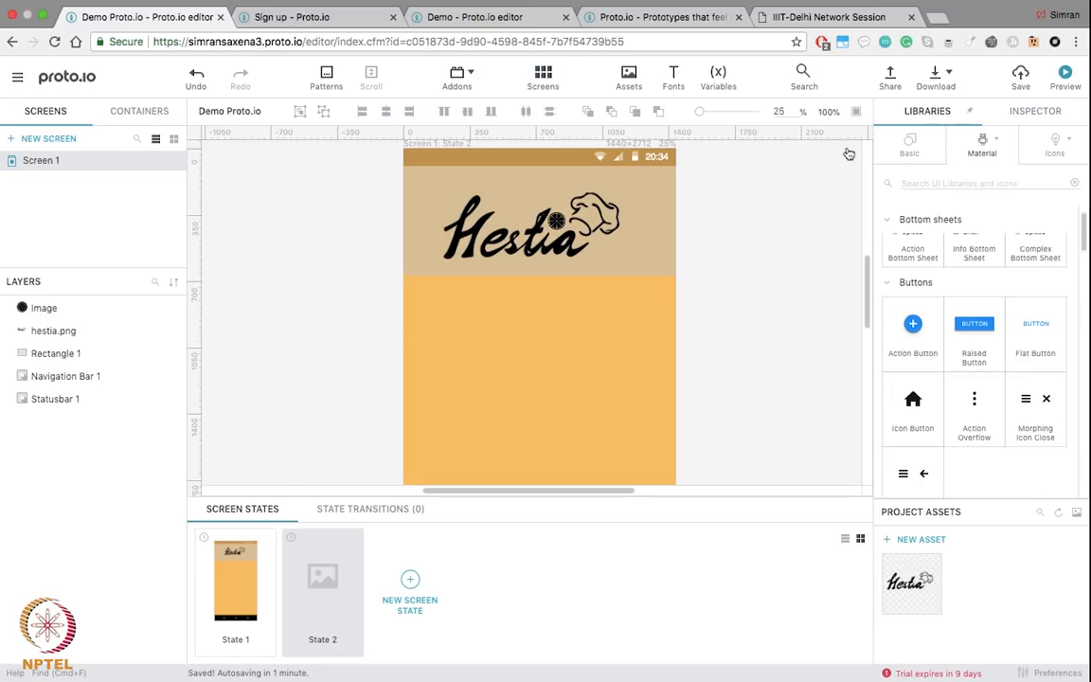
Step: Add a Basic Text element below the logo reading 'The ultimate food solution'
click(489, 16)
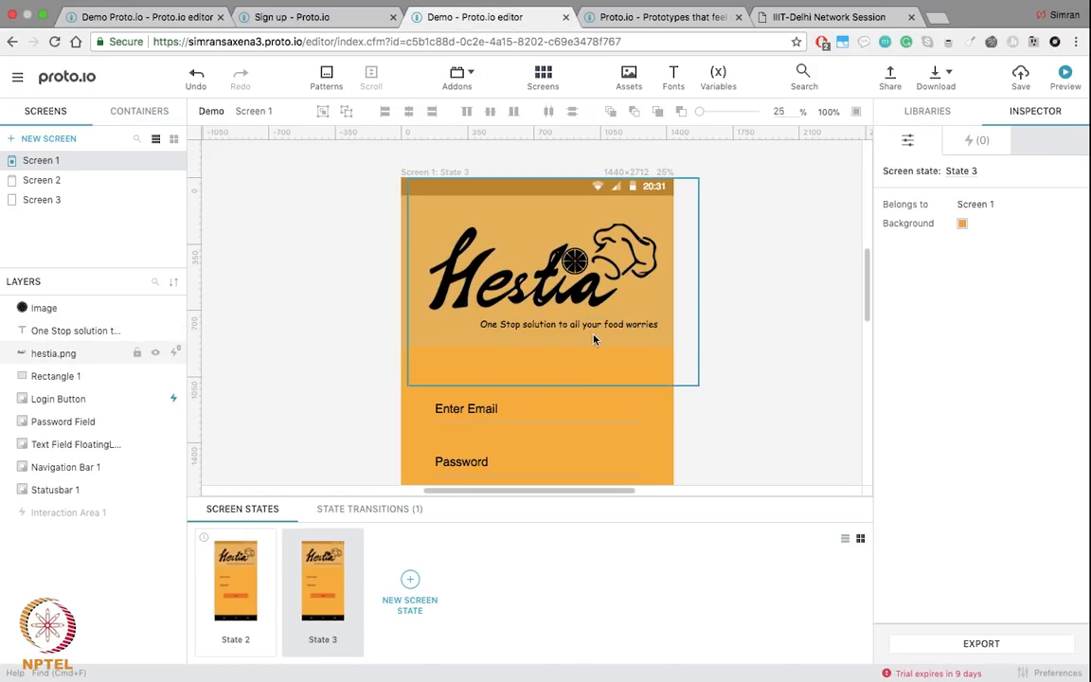
click(142, 17)
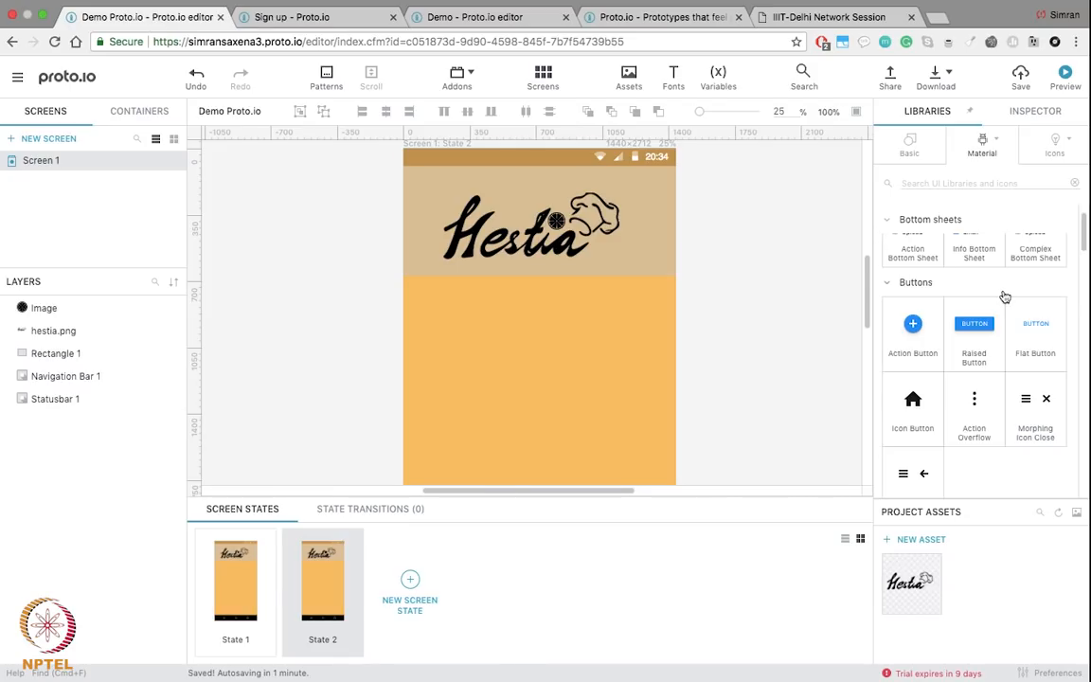
click(909, 144)
drag(912, 235, 562, 287)
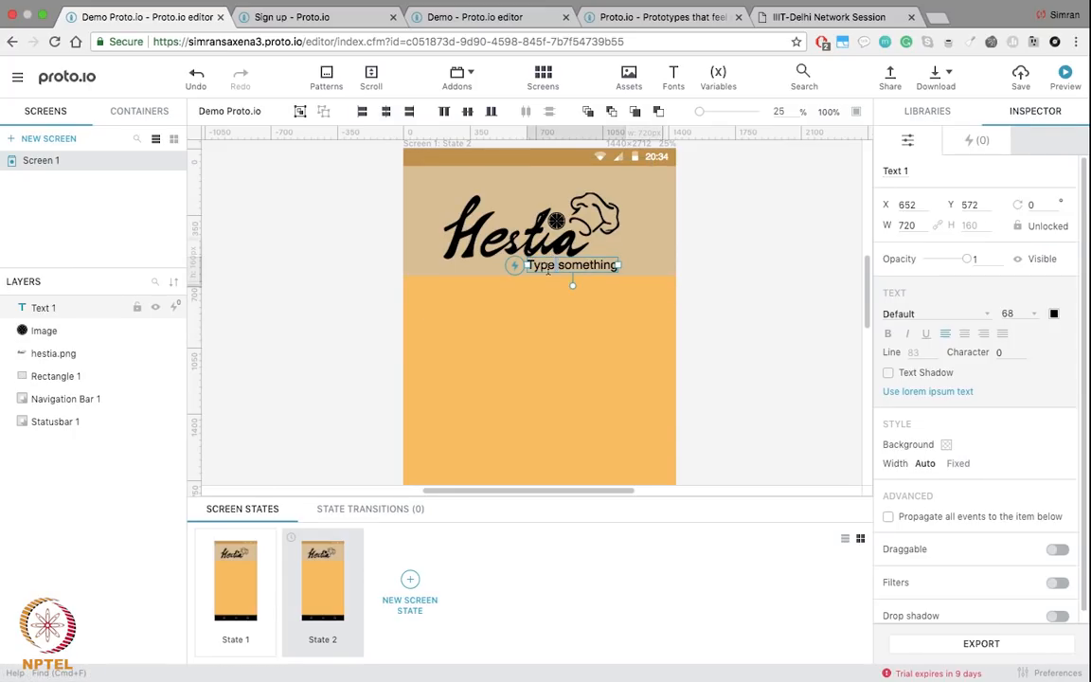
double_click(545, 267)
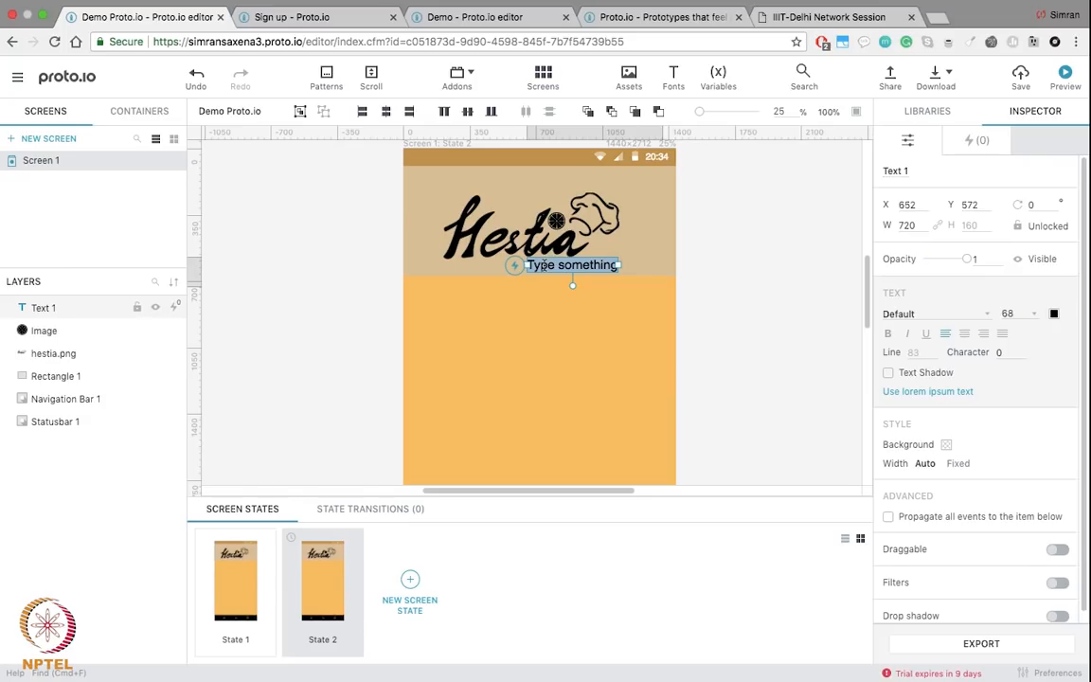
text(The u)
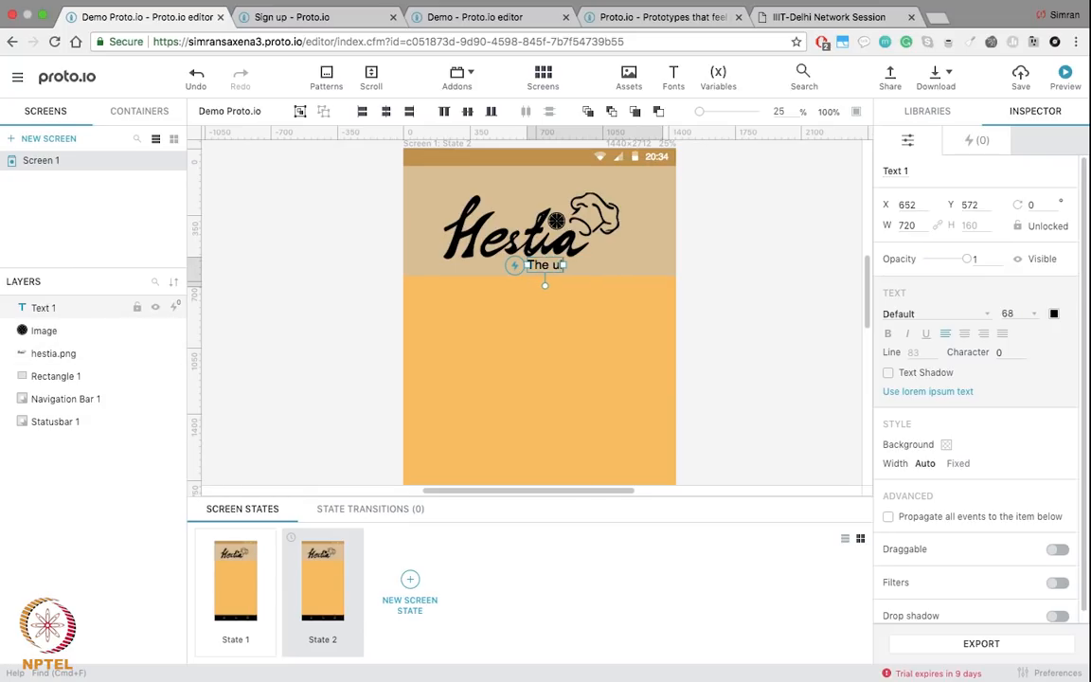
text(ltimate food solution)
click(682, 404)
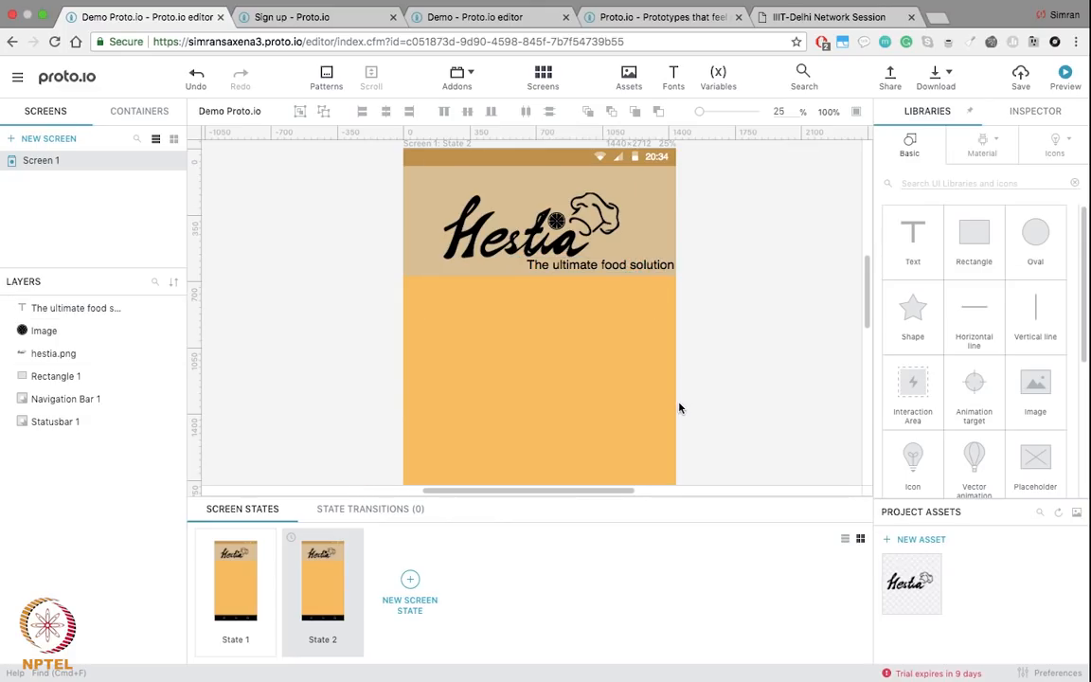
Step: Nudge the tagline into place right under the Hestia logo
scroll(679, 406, down, 1)
click(609, 249)
drag(609, 250, 615, 252)
click(730, 277)
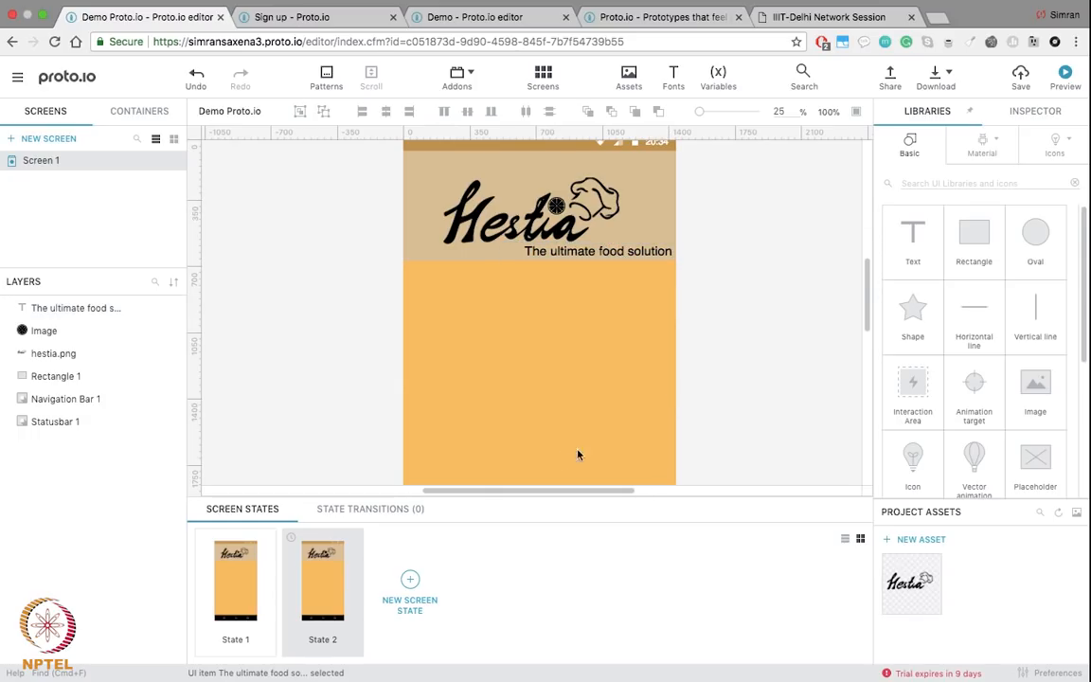
scroll(605, 440, down, 5)
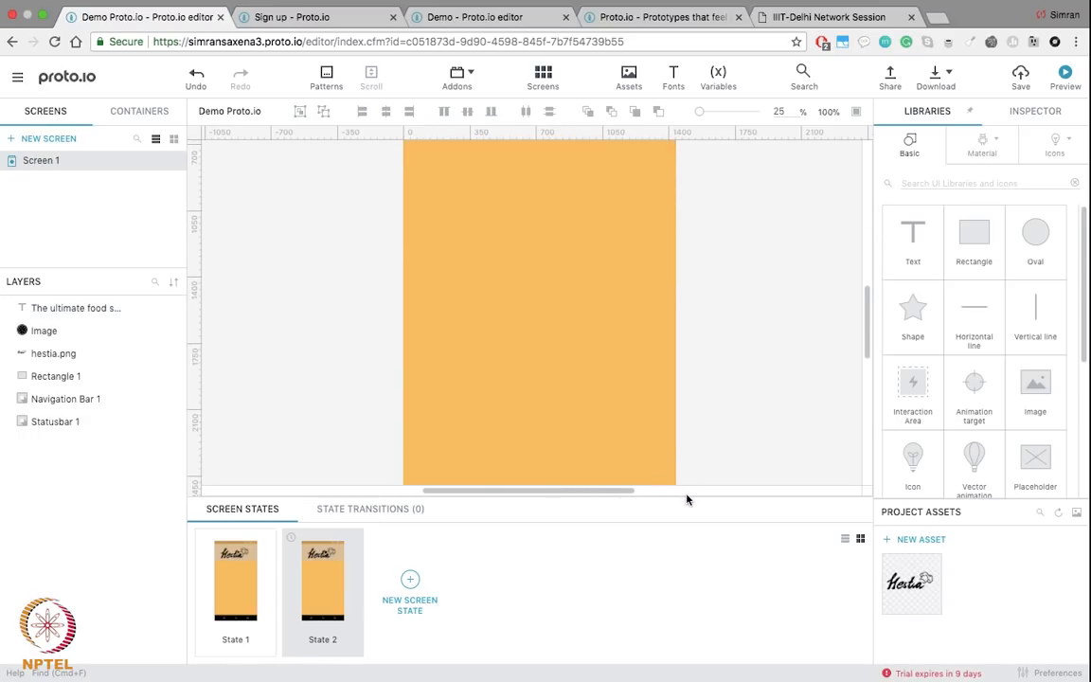
scroll(546, 353, up, 3)
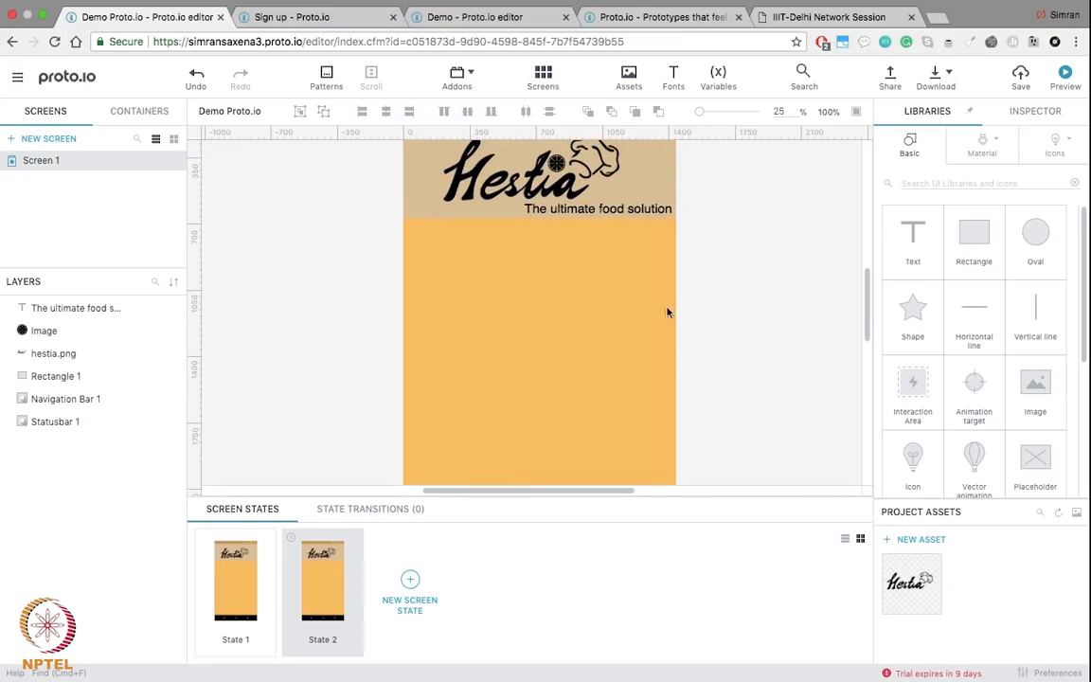
click(990, 259)
Step: Add a rectangle to the screen, move it, then delete it
double_click(958, 217)
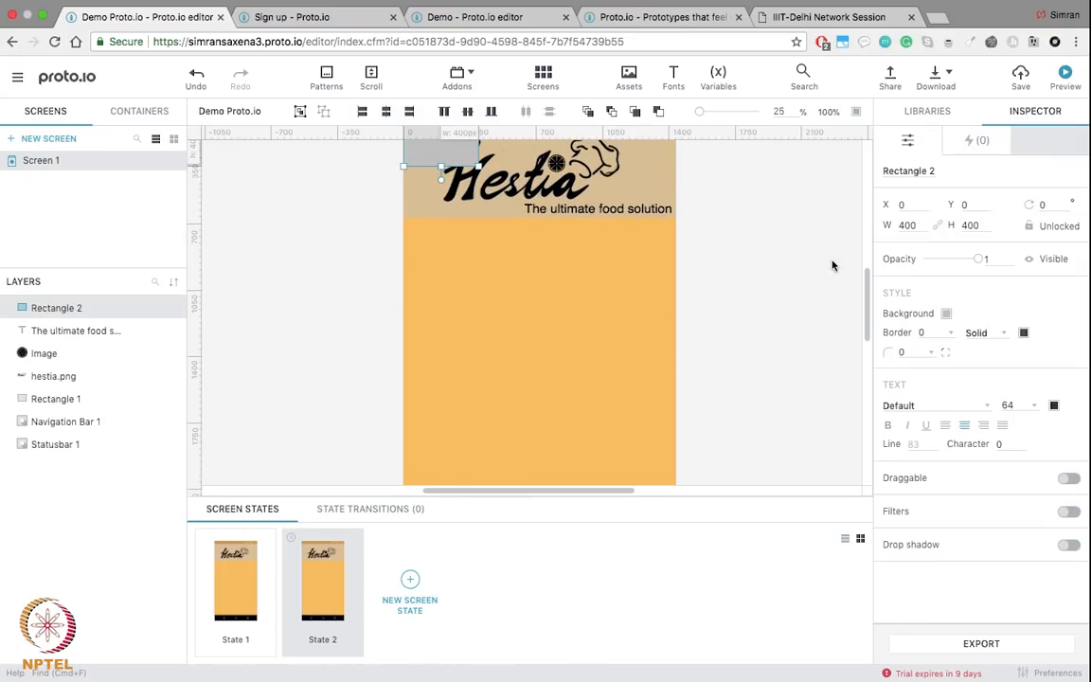
drag(471, 287, 476, 263)
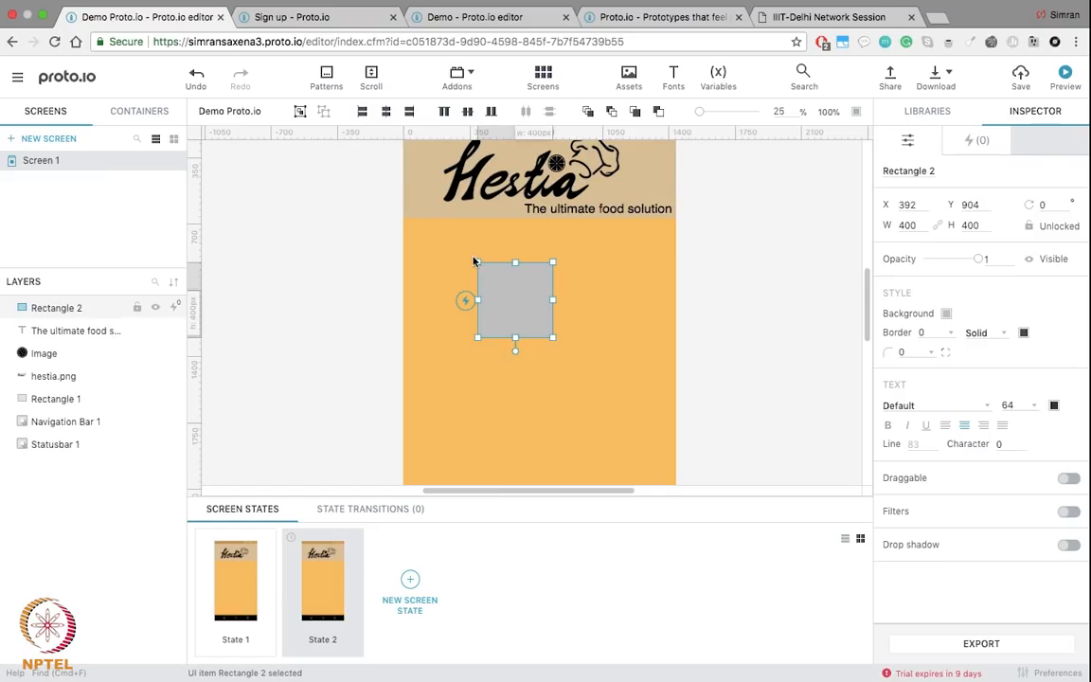
key(Delete)
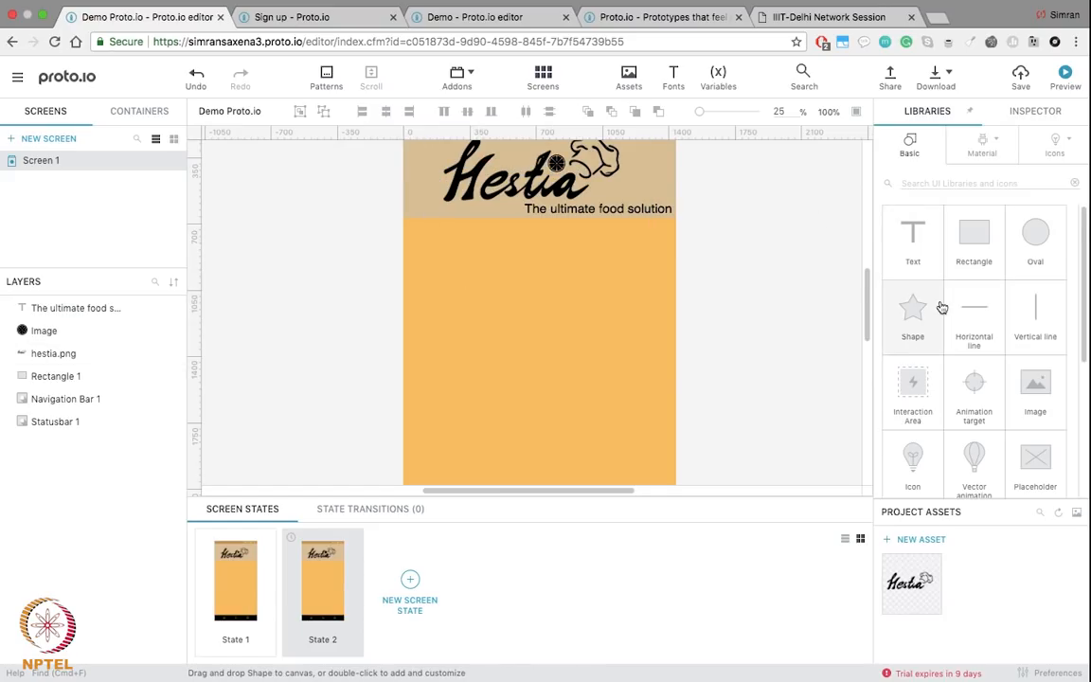
Step: Browse through the Material design components in the Libraries panel
scroll(981, 360, down, 3)
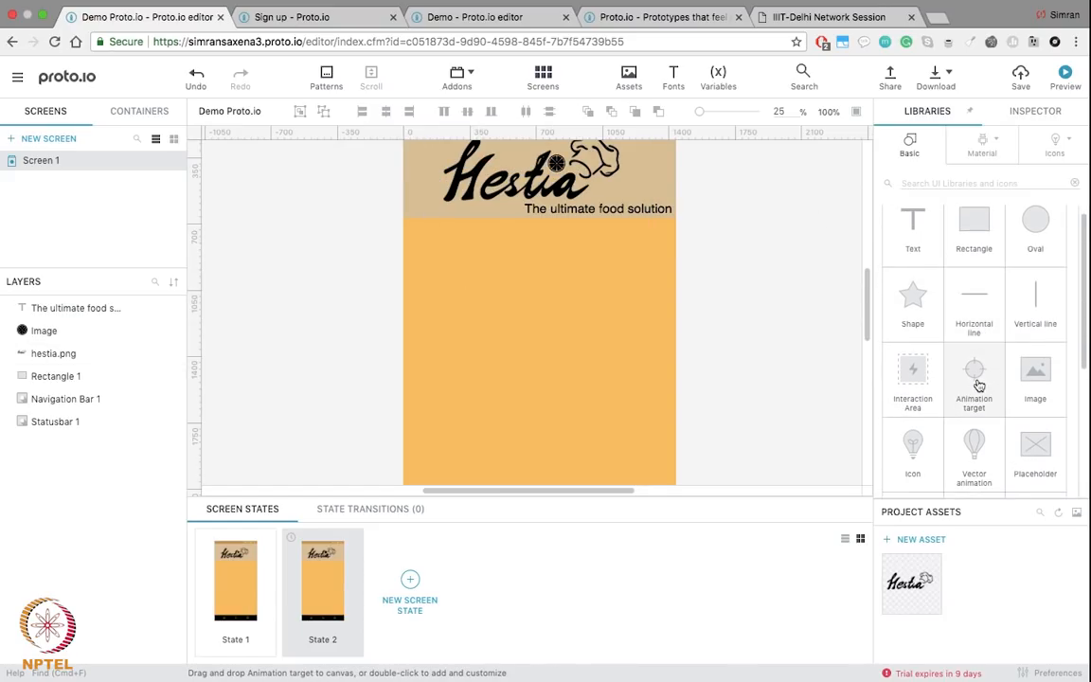
scroll(978, 385, up, 2)
scroll(978, 385, up, 1)
drag(912, 229, 1001, 263)
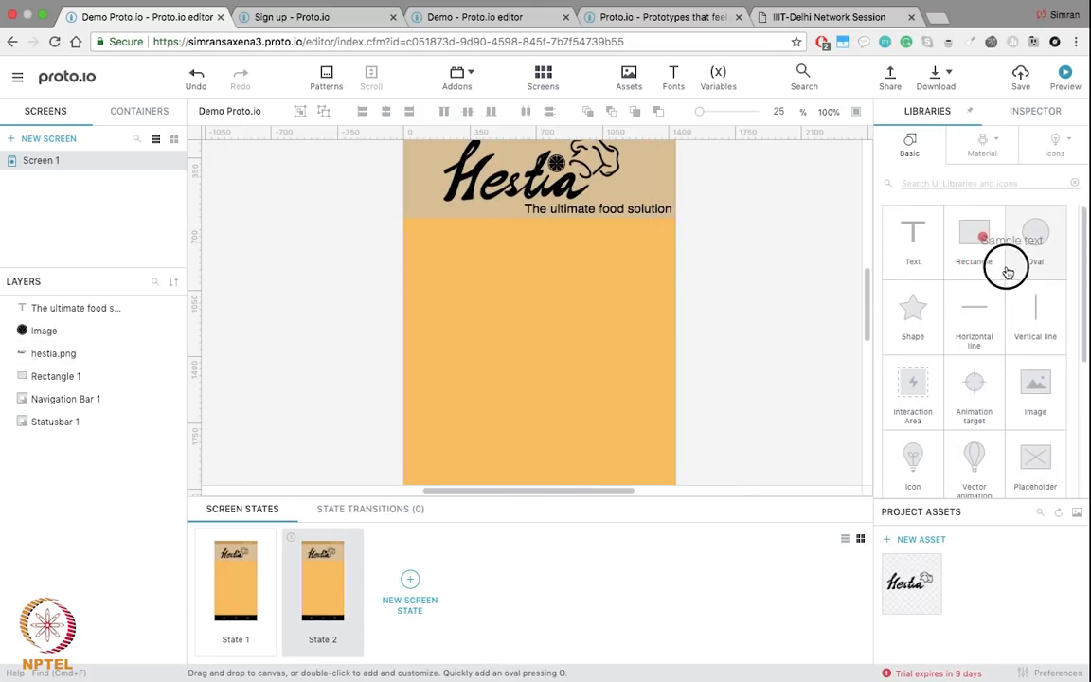
click(975, 155)
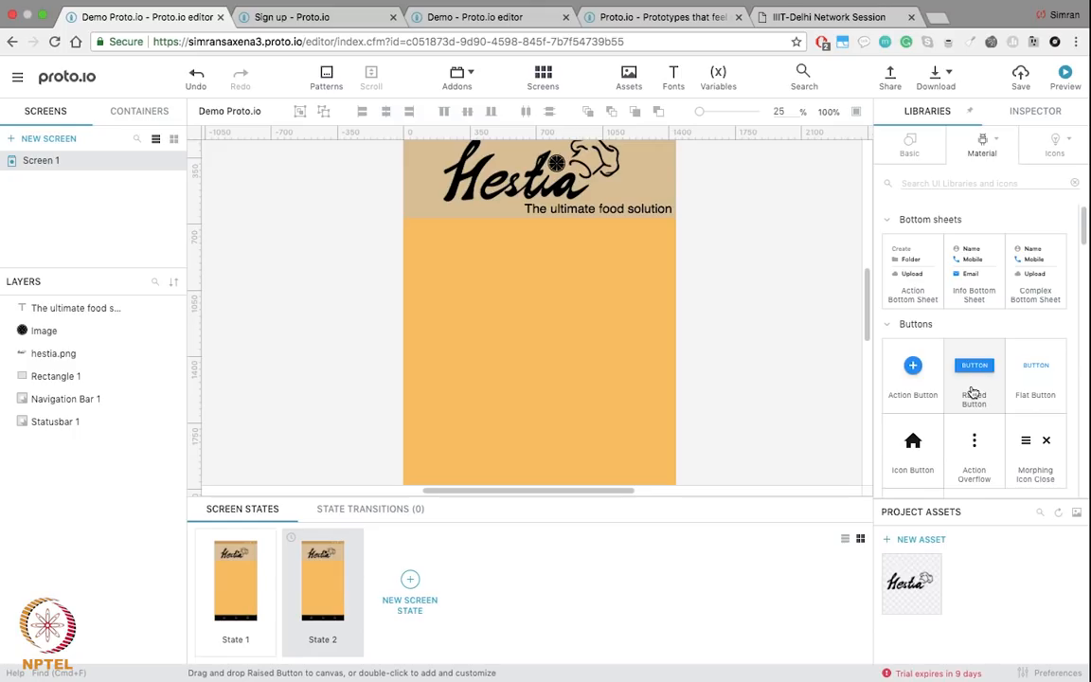
scroll(973, 389, down, 3)
scroll(973, 392, down, 6)
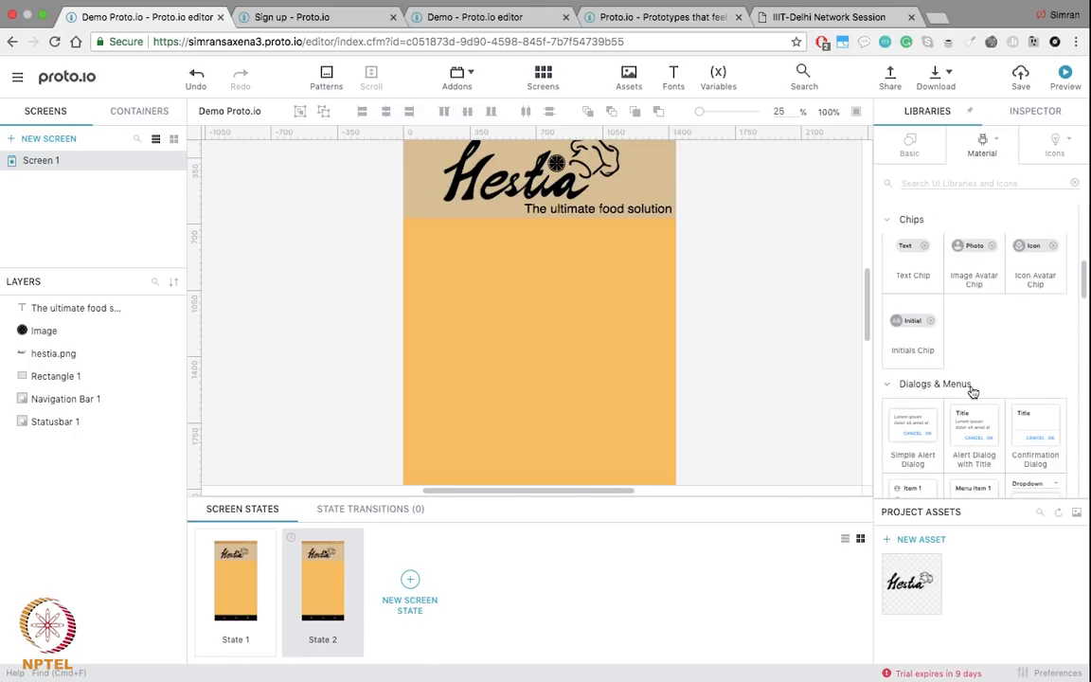
scroll(972, 392, down, 8)
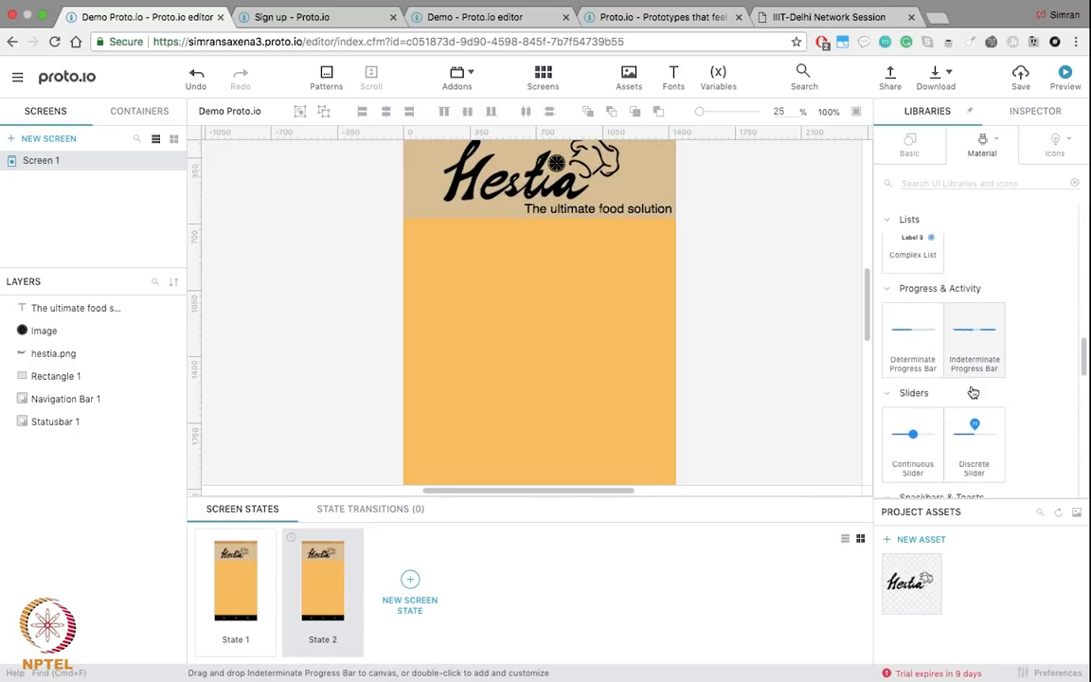
scroll(973, 392, down, 8)
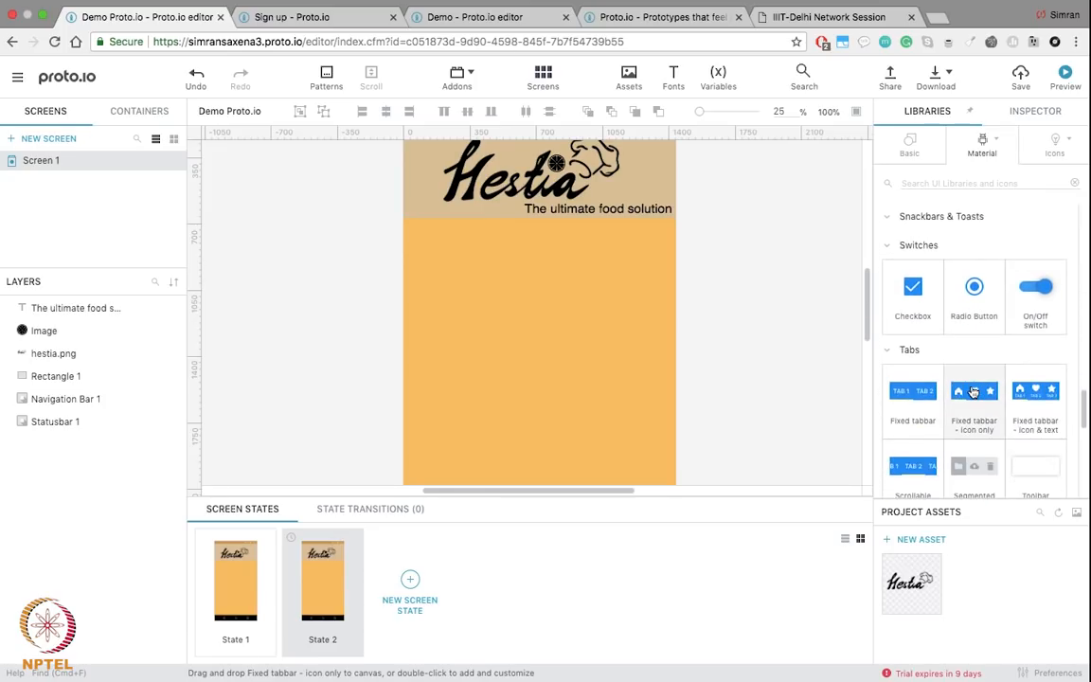
Step: Add a floating-label text field, centre it horizontally and relabel it 'Enter Email'
drag(973, 392, 473, 307)
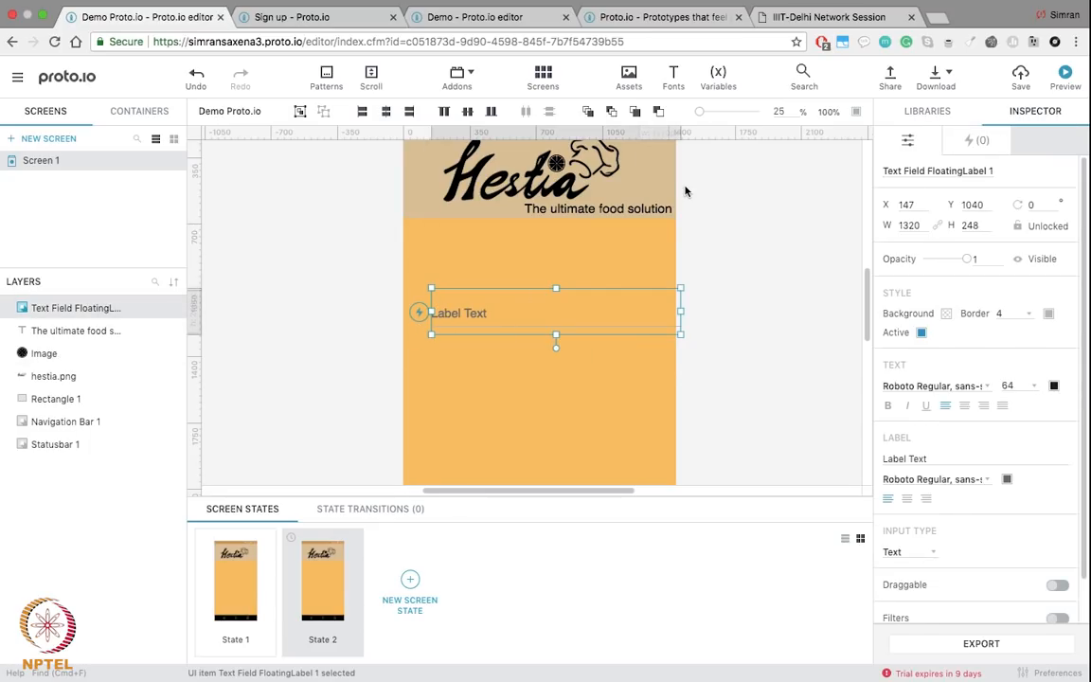
click(387, 112)
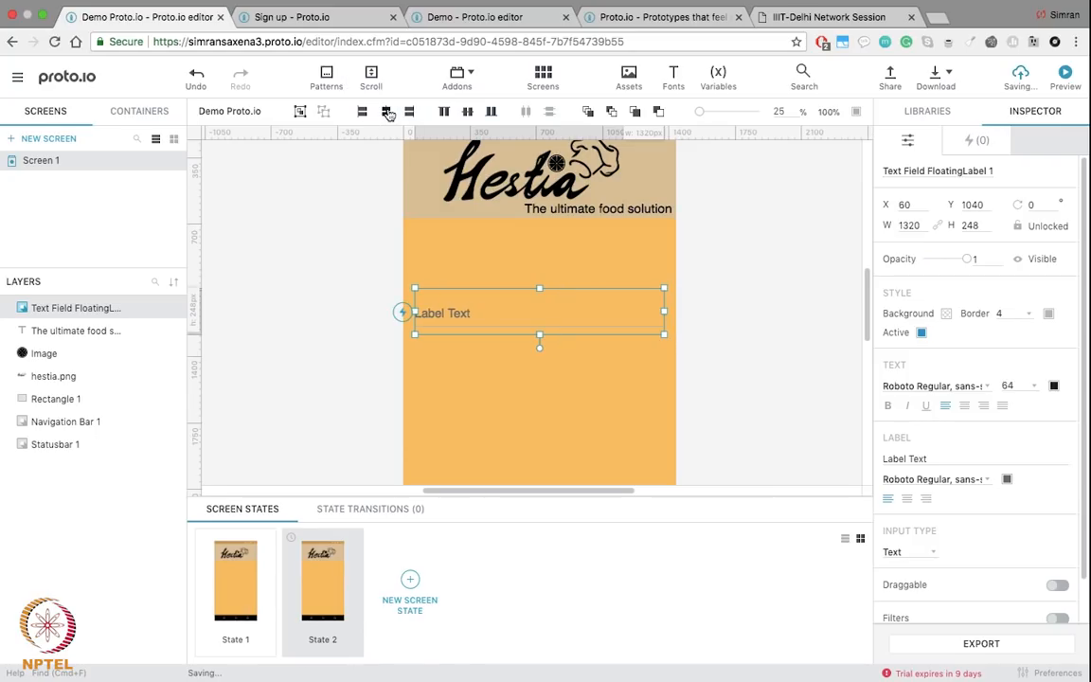
click(456, 312)
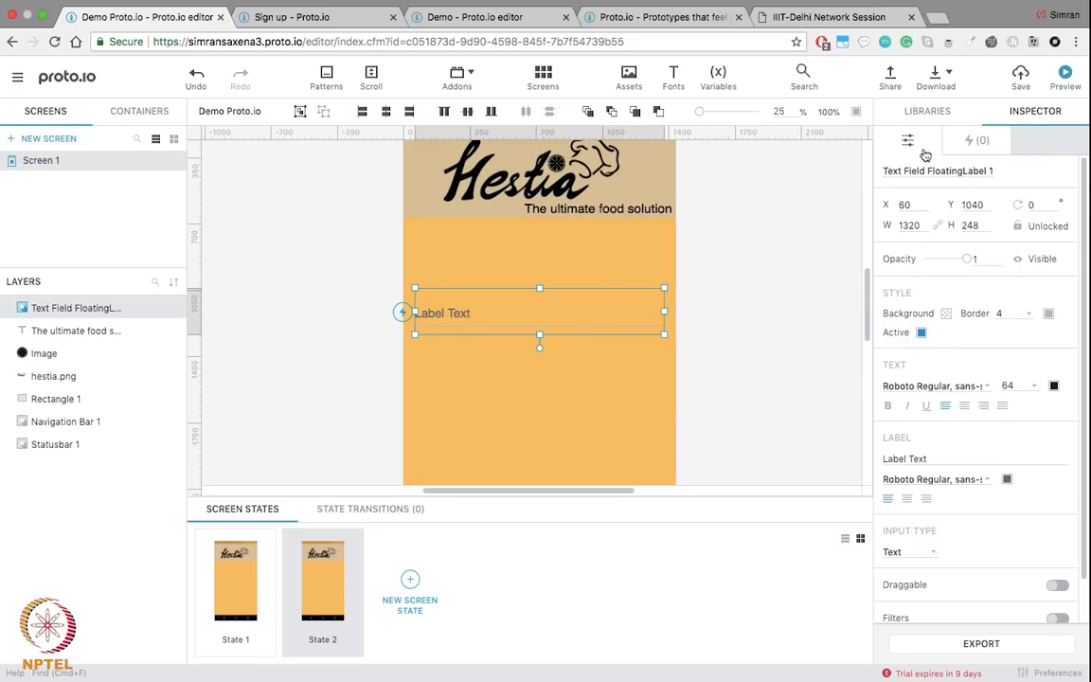
scroll(970, 324, down, 2)
scroll(969, 328, up, 2)
scroll(1005, 479, down, 1)
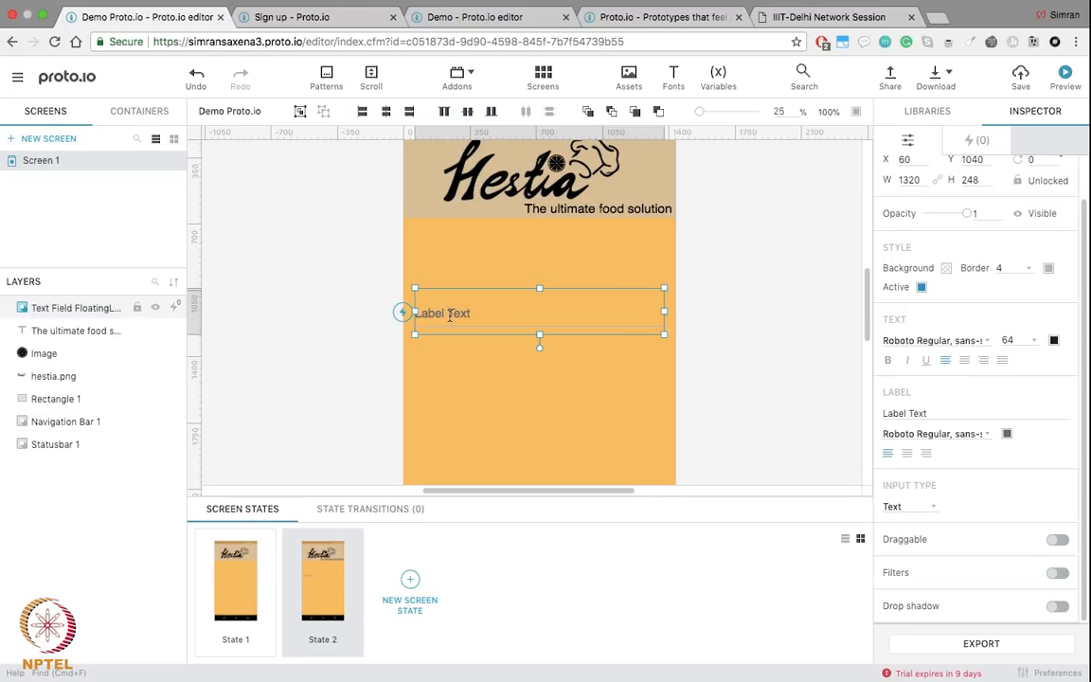
click(903, 413)
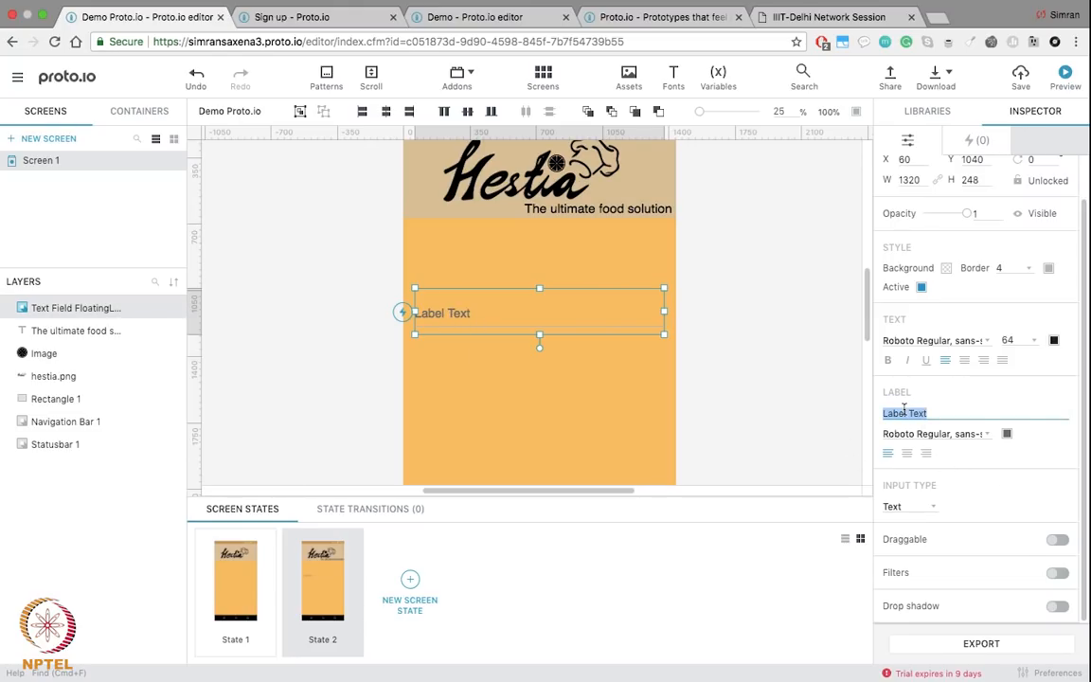
text(Enter)
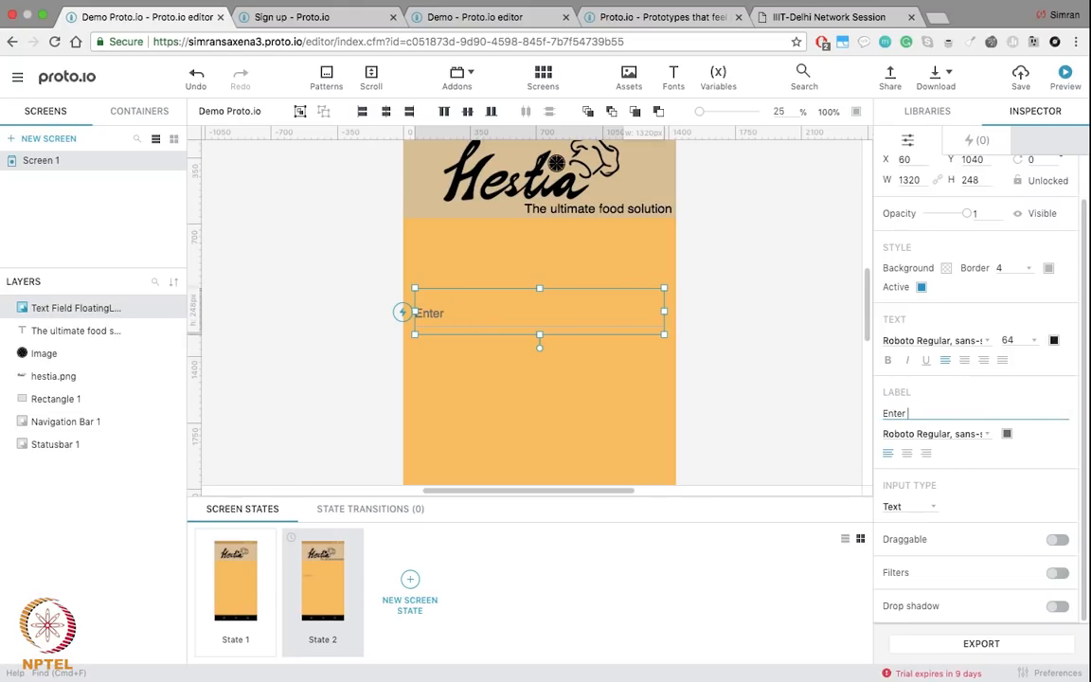
Step: Add a Password Field below the email field and centre it horizontally
click(751, 390)
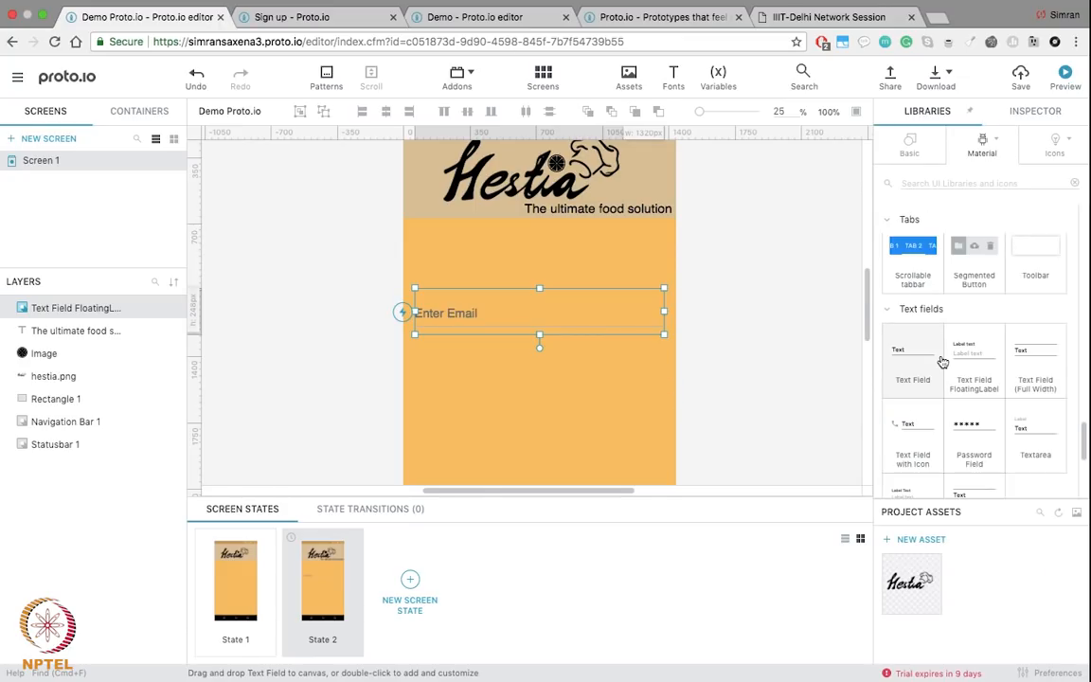
scroll(890, 360, down, 1)
drag(981, 382, 448, 390)
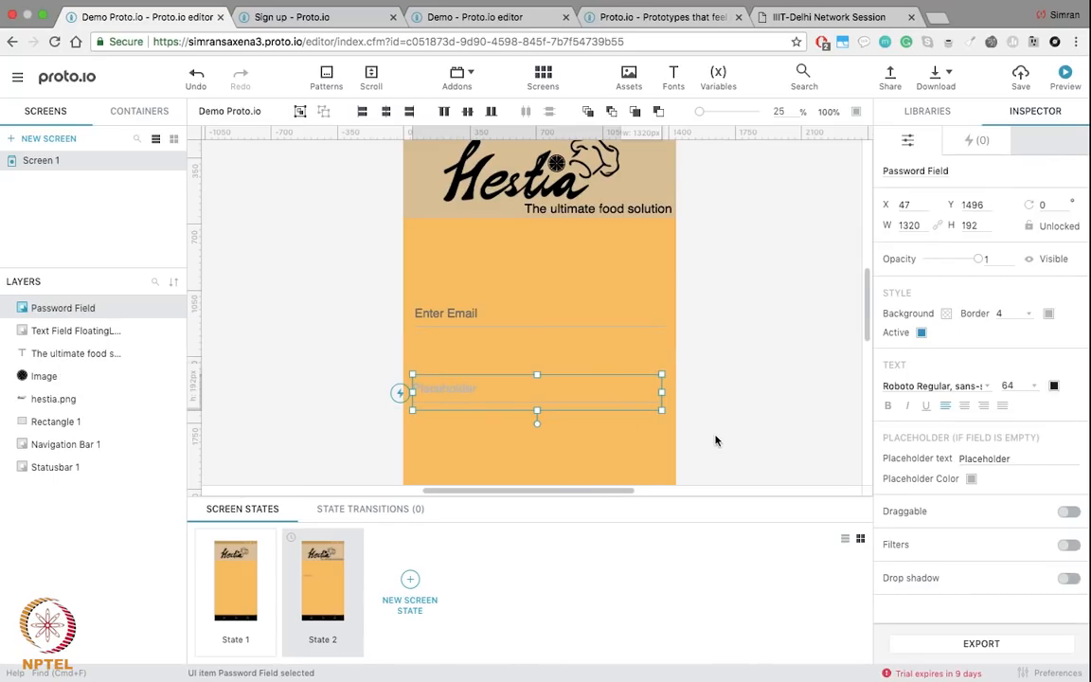
drag(585, 388, 583, 386)
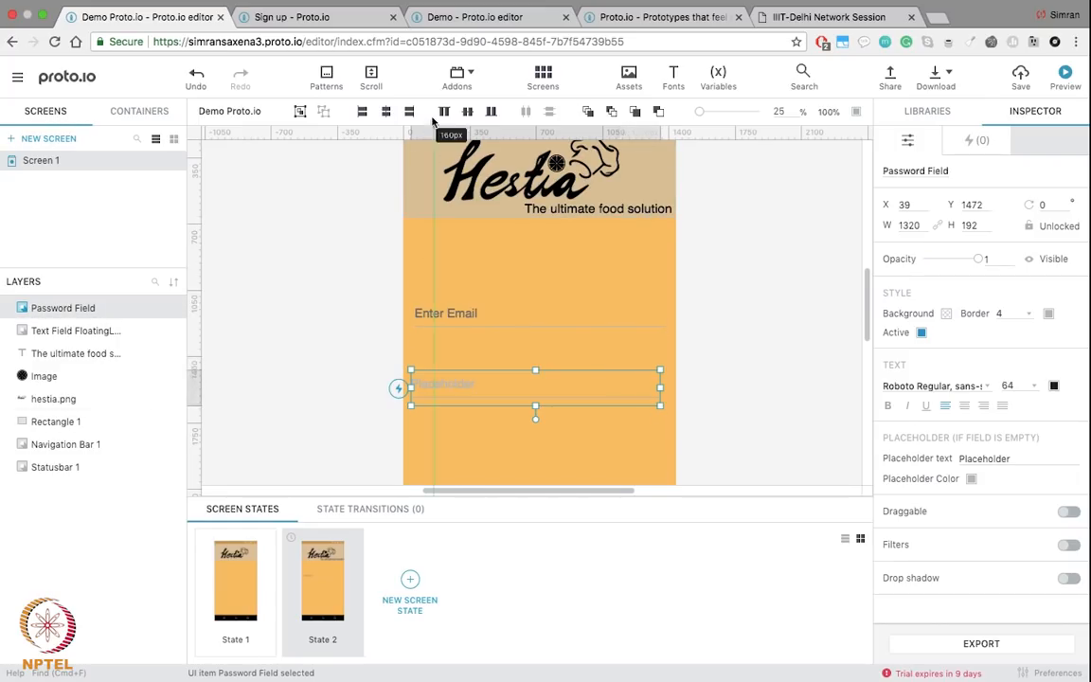
click(379, 112)
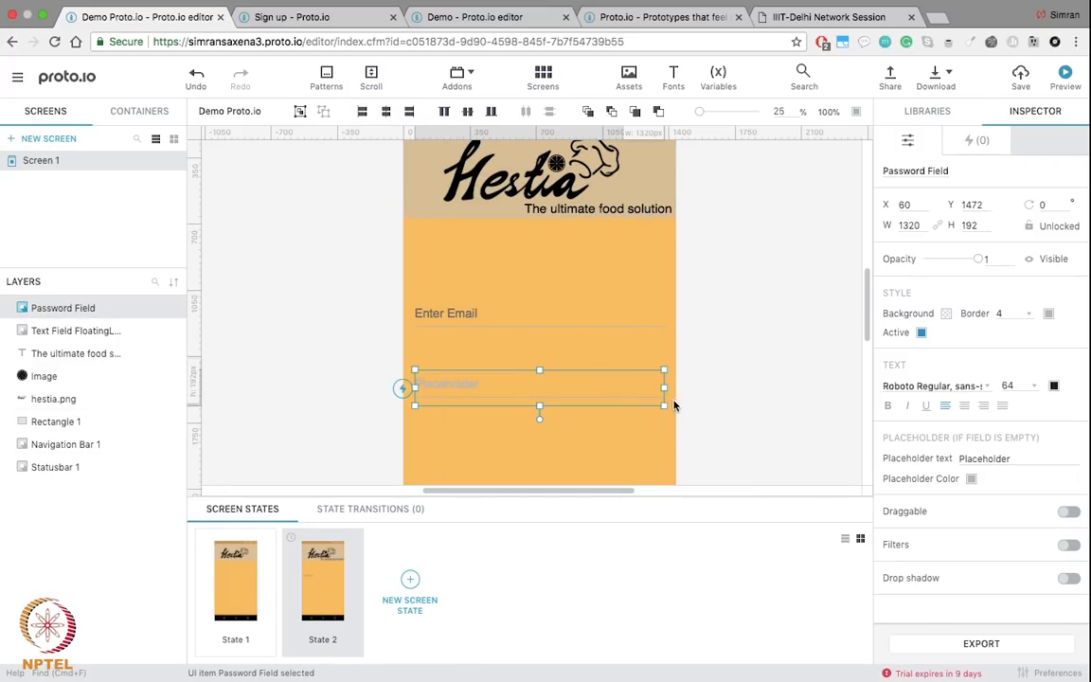
click(755, 409)
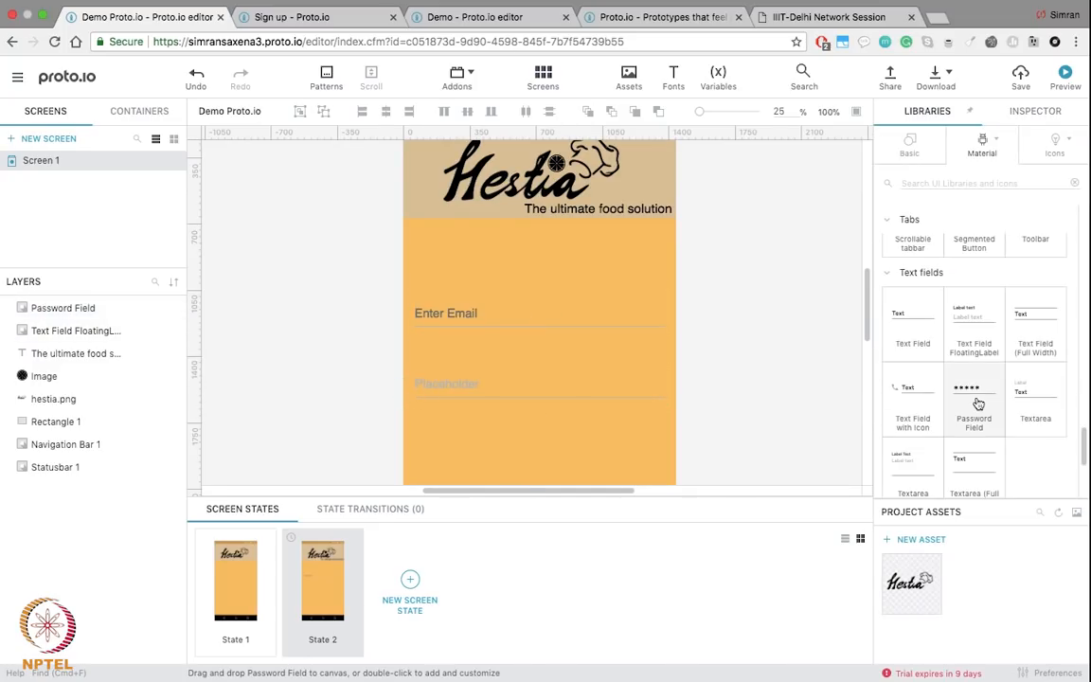
scroll(978, 404, down, 2)
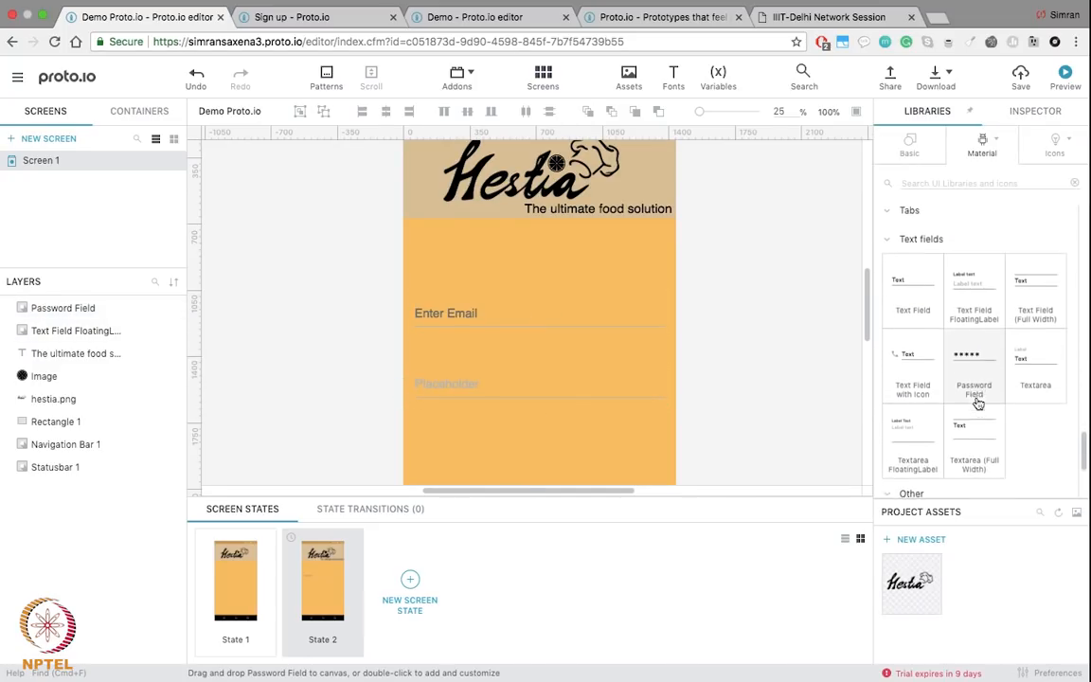
Step: Set the password field's border colour to black
click(538, 385)
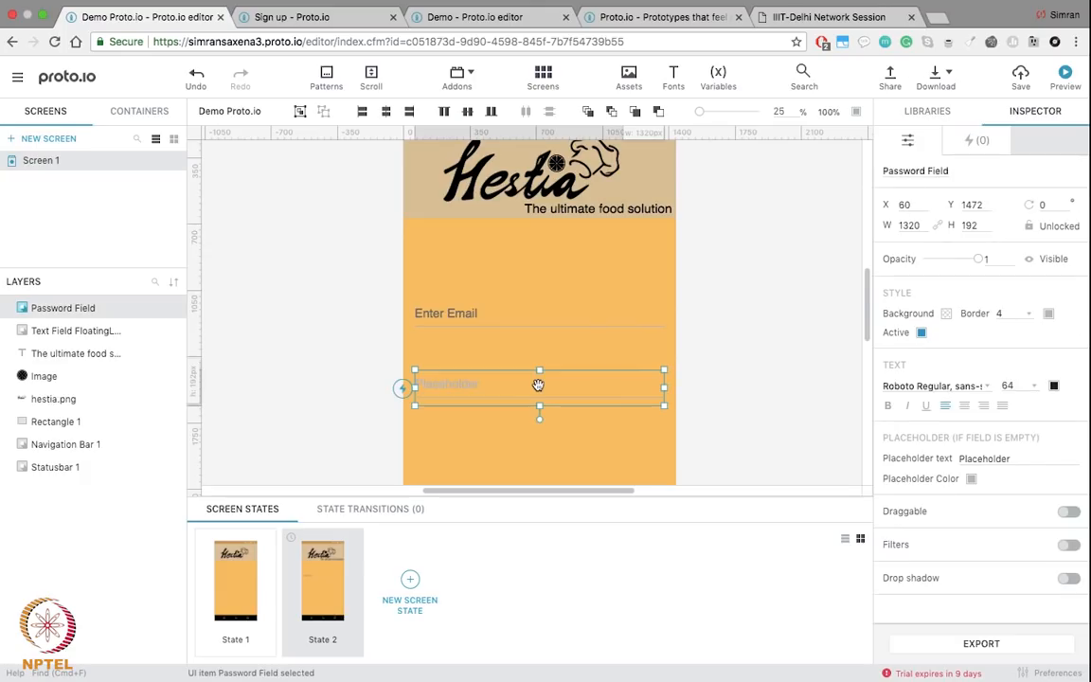
click(1048, 314)
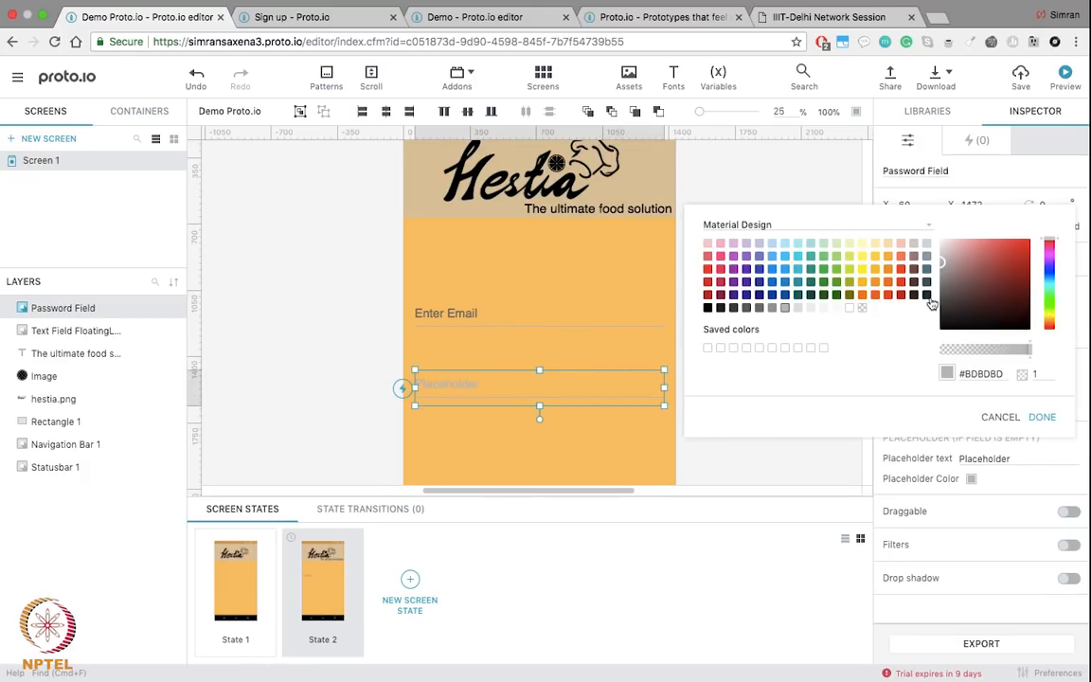
click(707, 308)
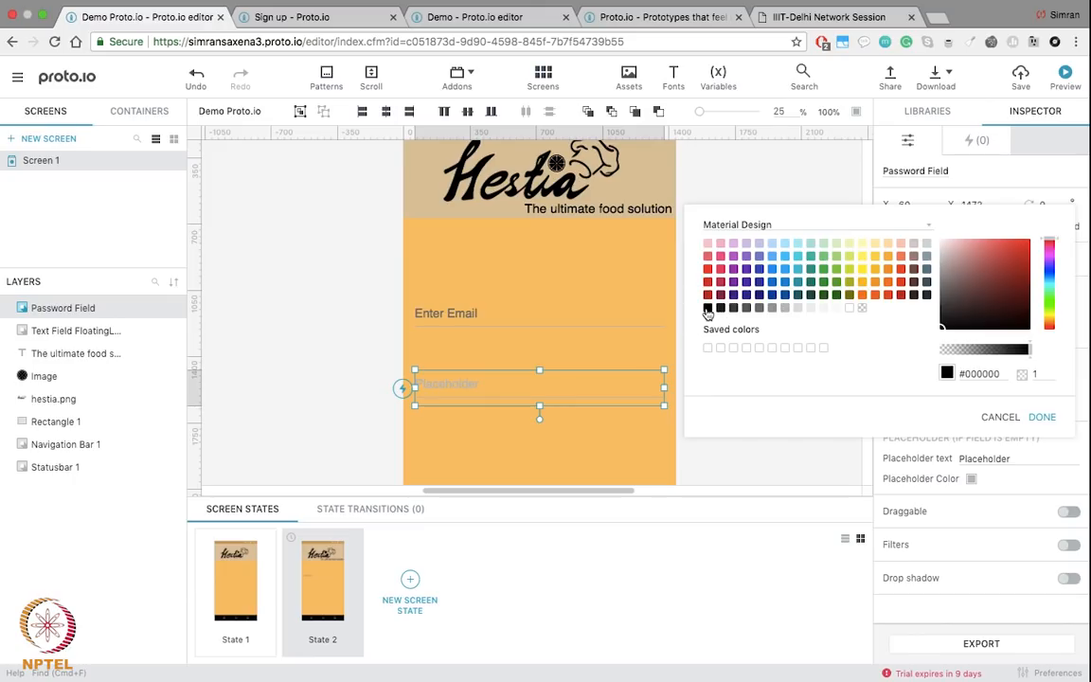
click(1045, 417)
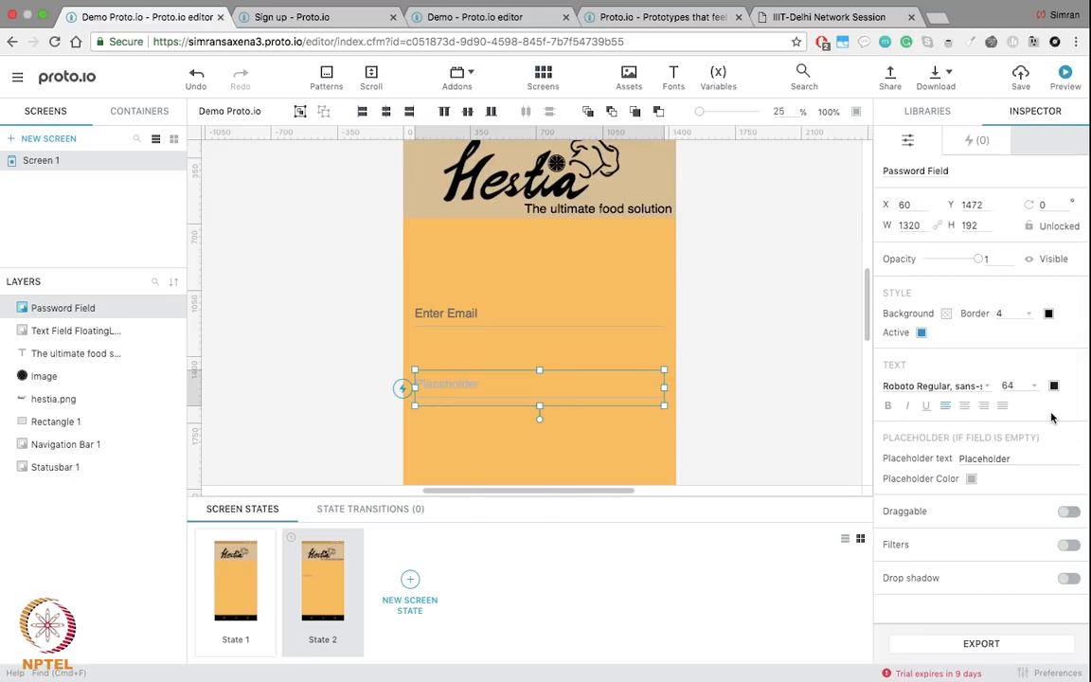
click(1054, 388)
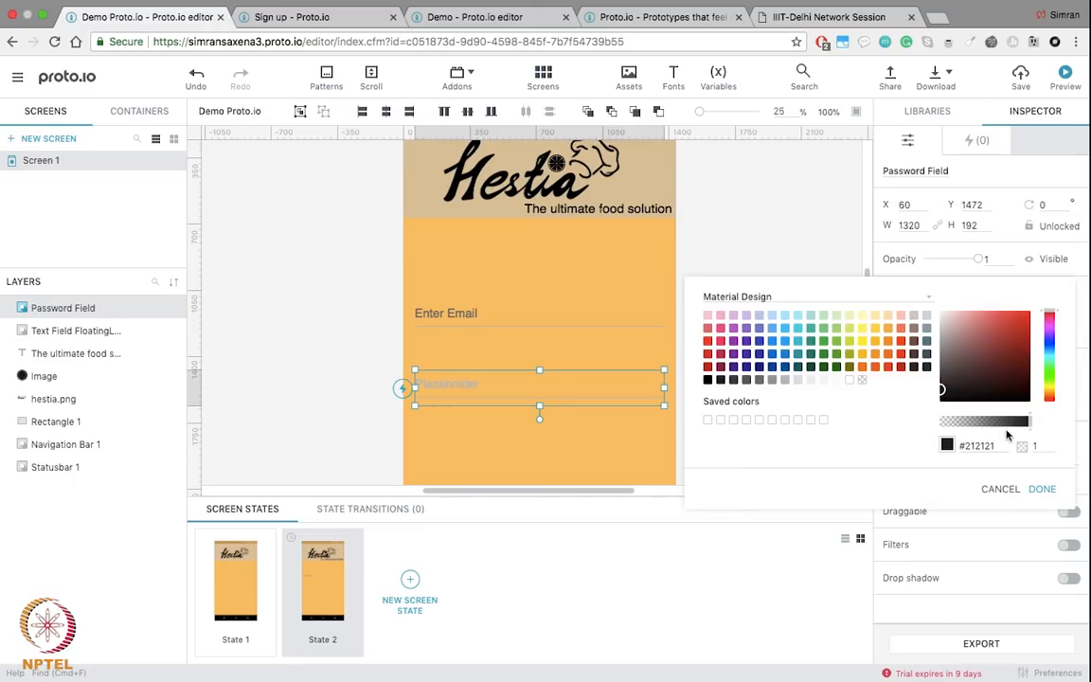
click(1041, 489)
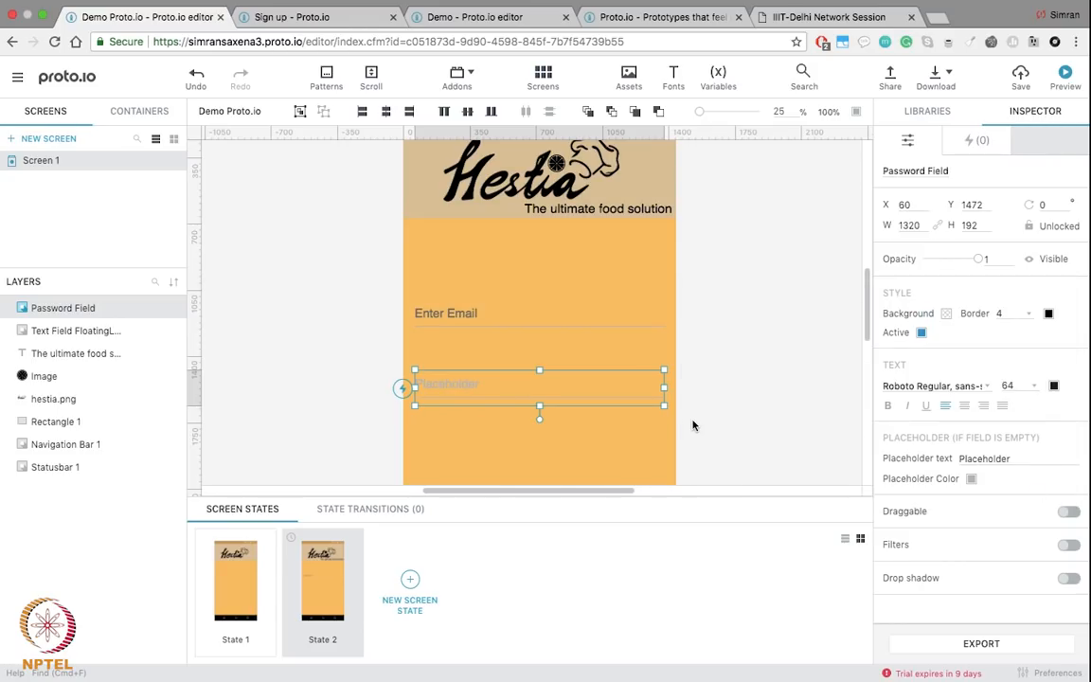
click(694, 426)
Step: Set the password field's placeholder to 'Enter Password' in black
click(455, 388)
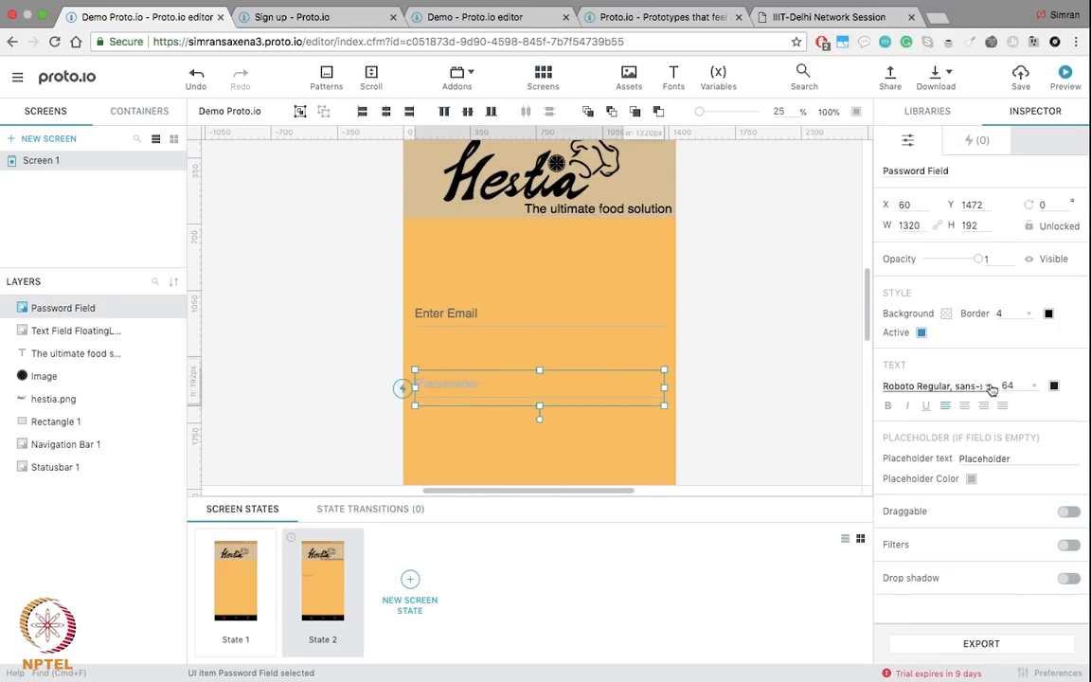
double_click(980, 457)
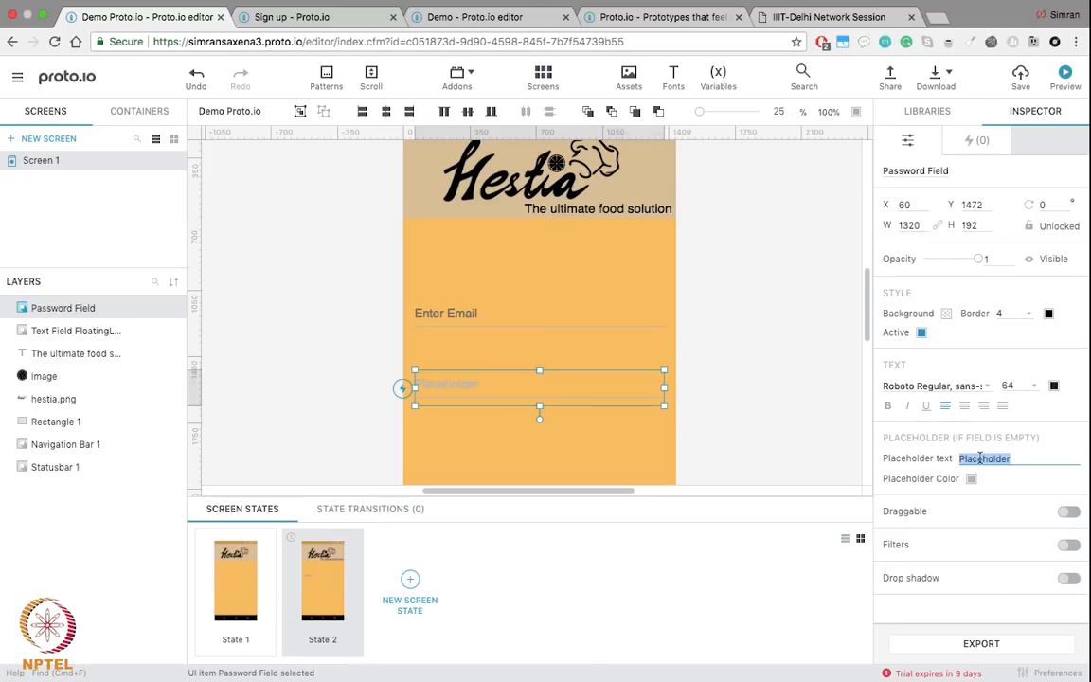
text(Enter Password)
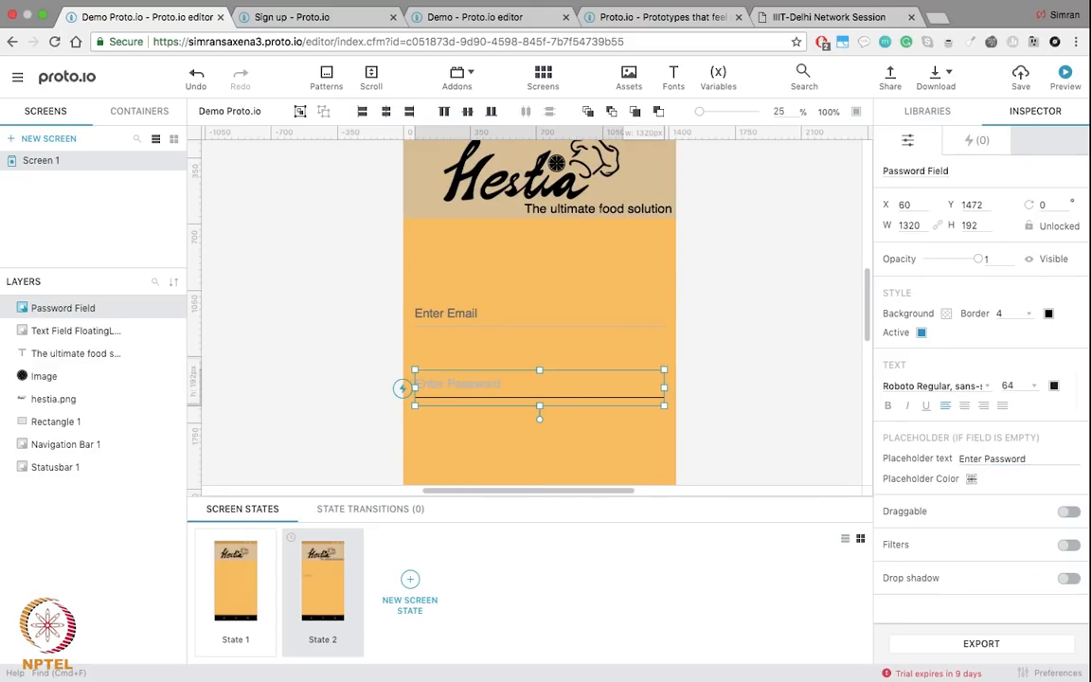
click(971, 479)
click(712, 474)
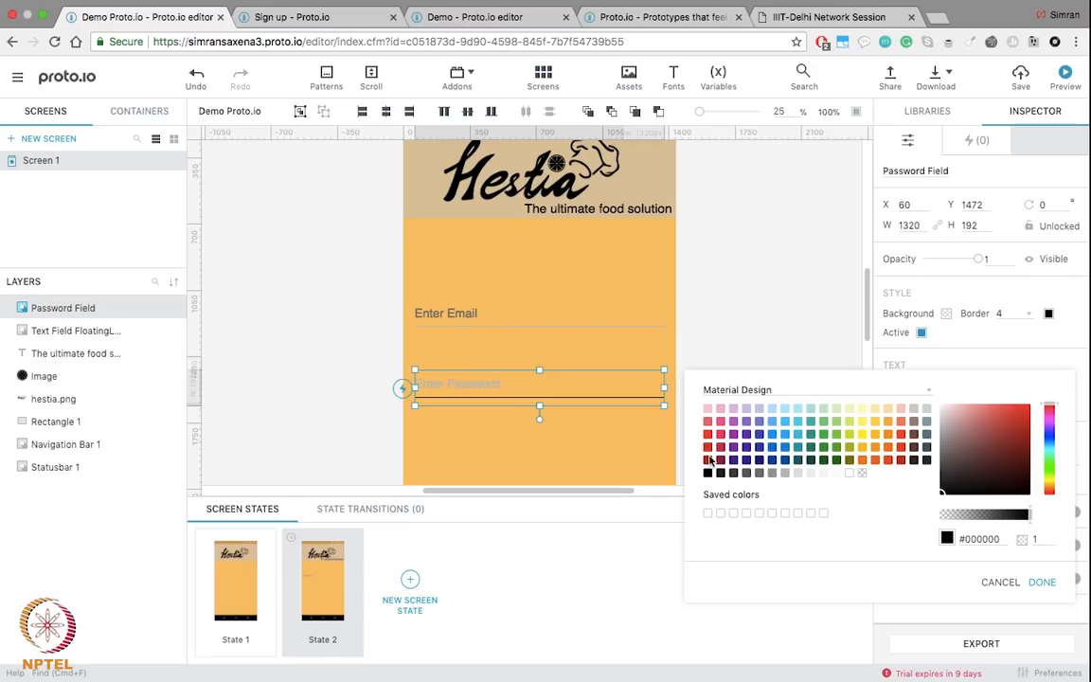
click(765, 320)
click(623, 322)
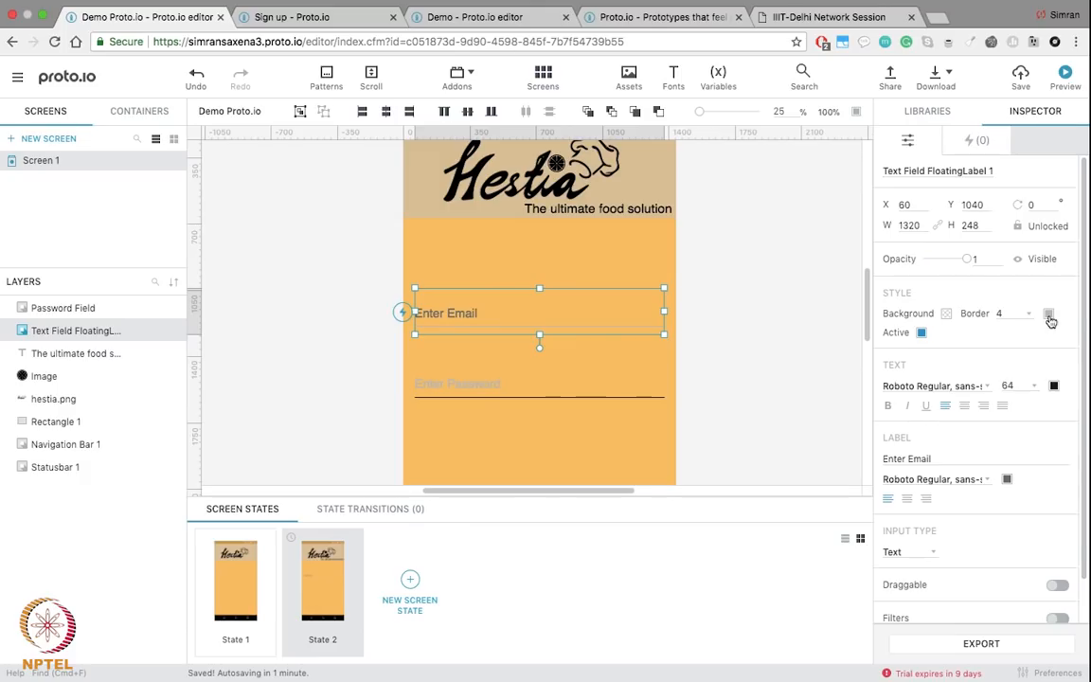
Step: Set the Enter Email field's border colour to black (#000000)
click(1049, 315)
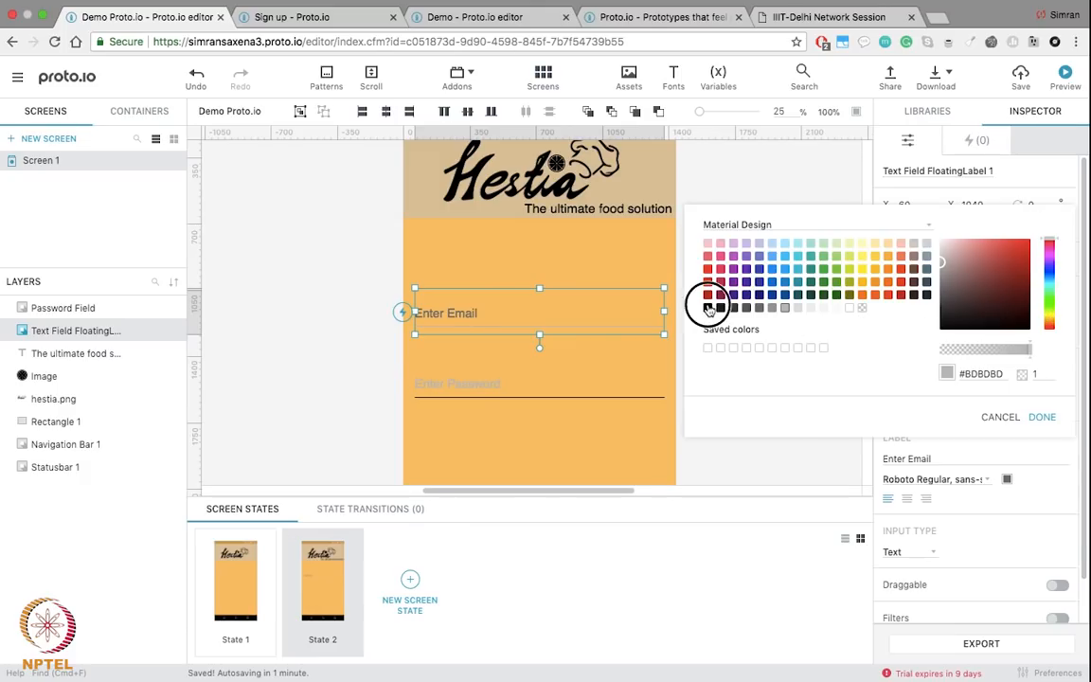
click(708, 307)
click(1042, 418)
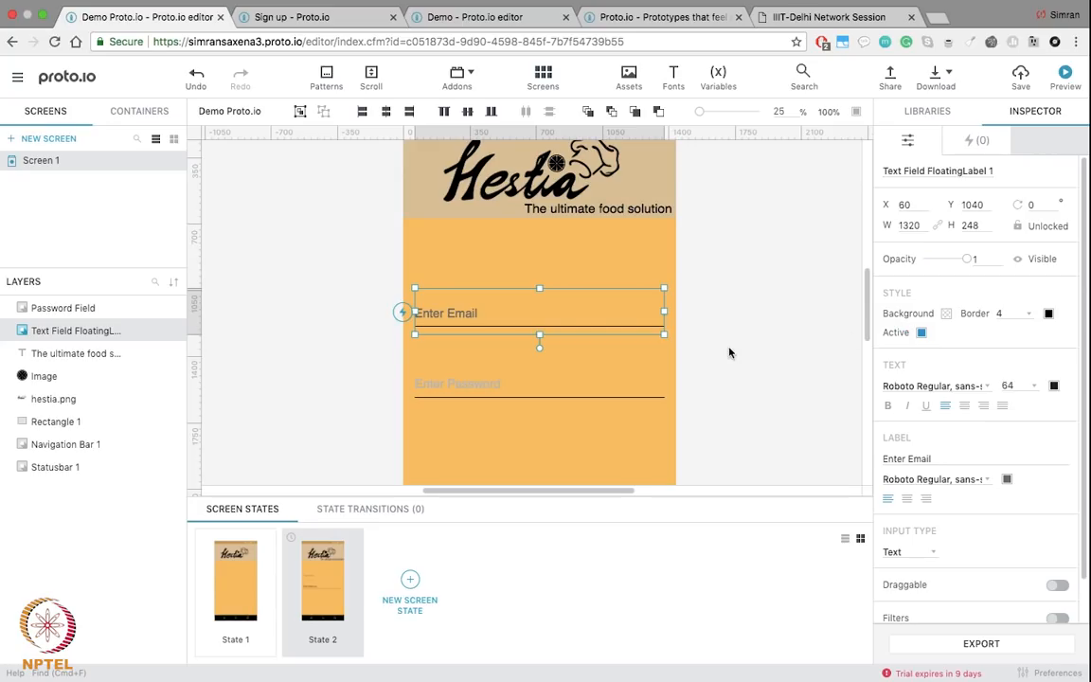
Step: Select the password field and bring up the UI components library
scroll(729, 352, down, 2)
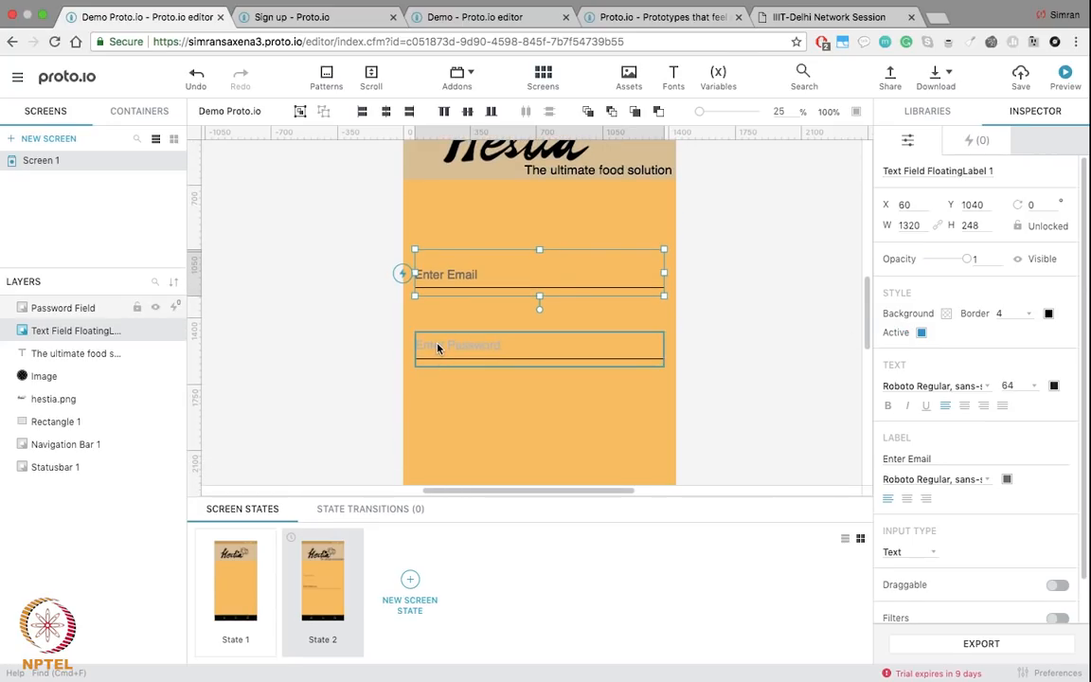
click(438, 348)
scroll(557, 331, down, 5)
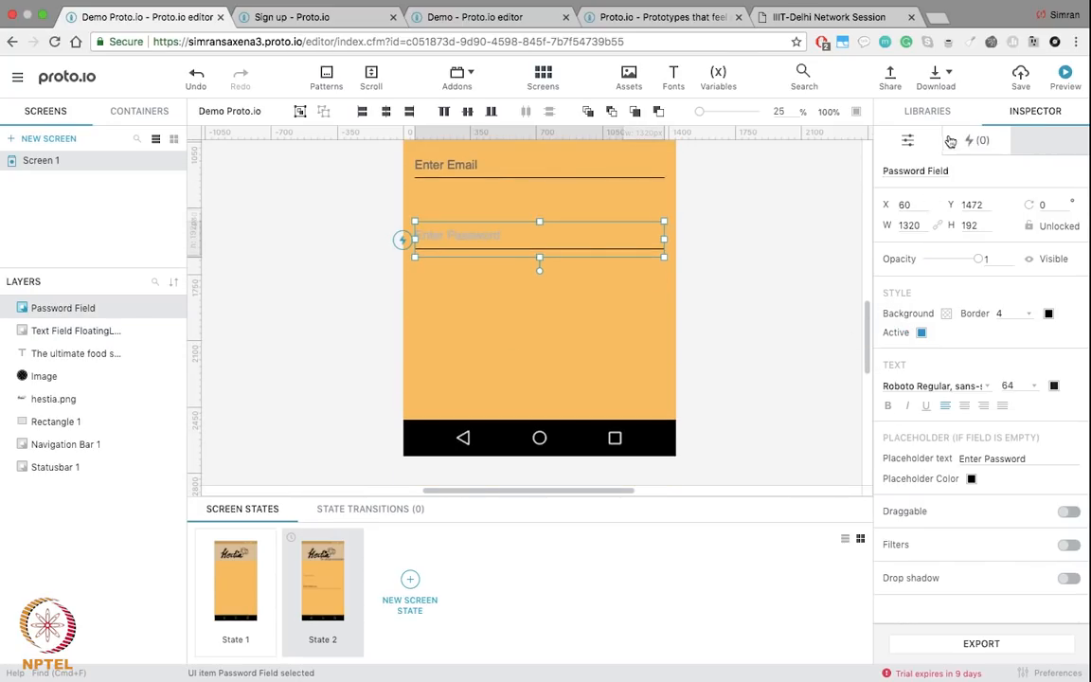
click(925, 113)
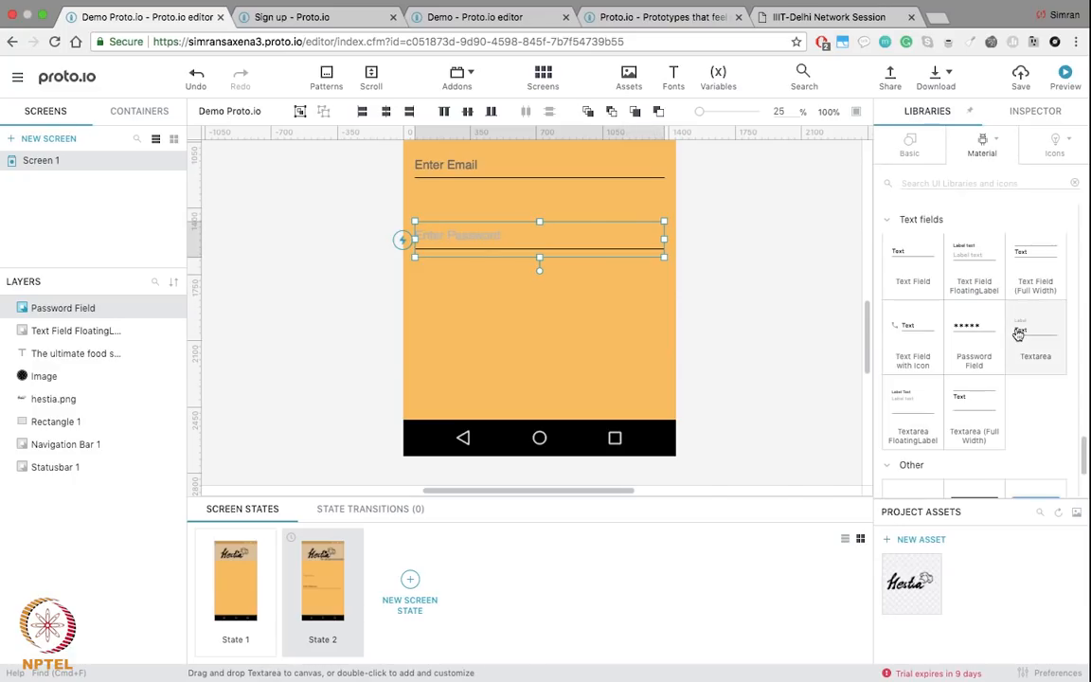
scroll(1018, 331, down, 3)
scroll(1019, 334, up, 10)
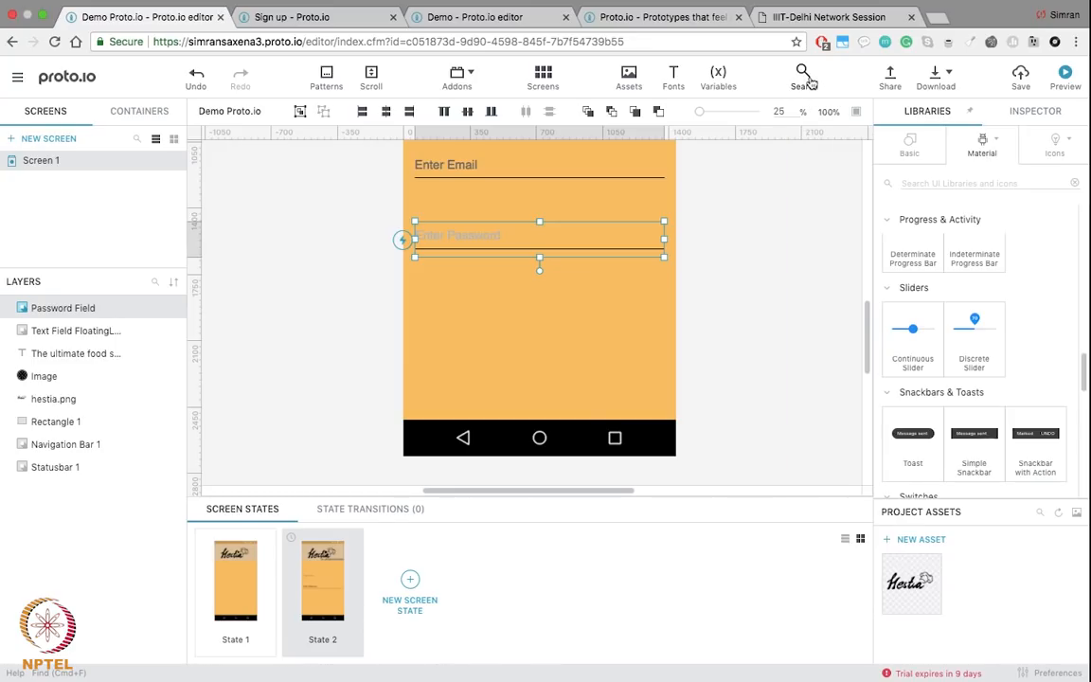
Step: Drag a Material Raised Button onto the canvas below the Enter Password field
click(804, 76)
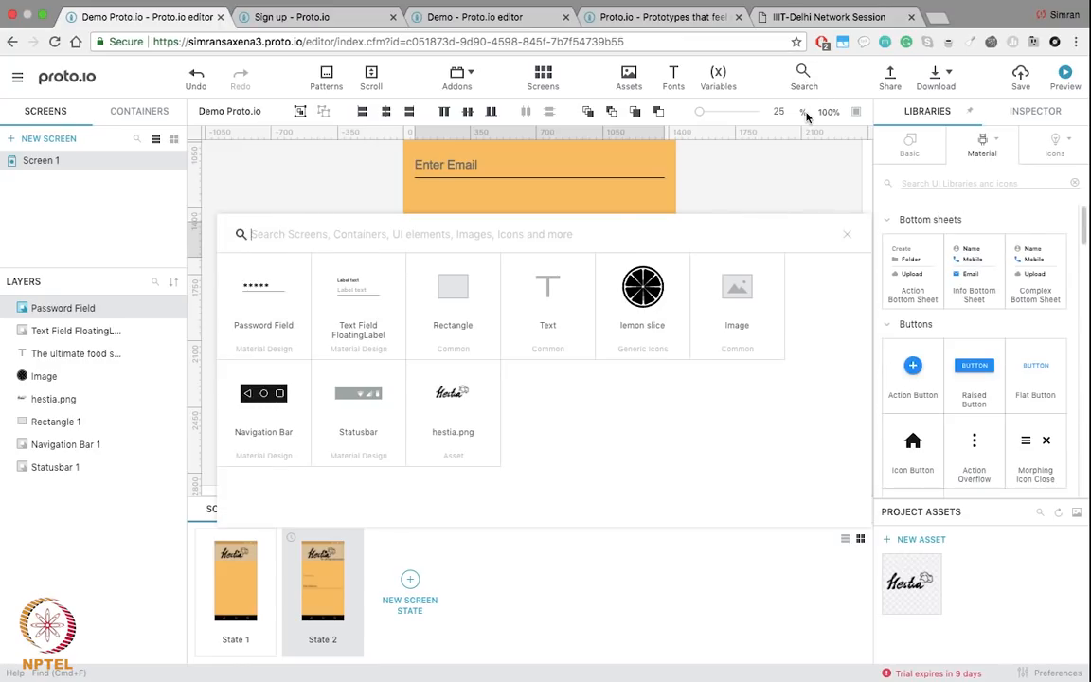
click(846, 235)
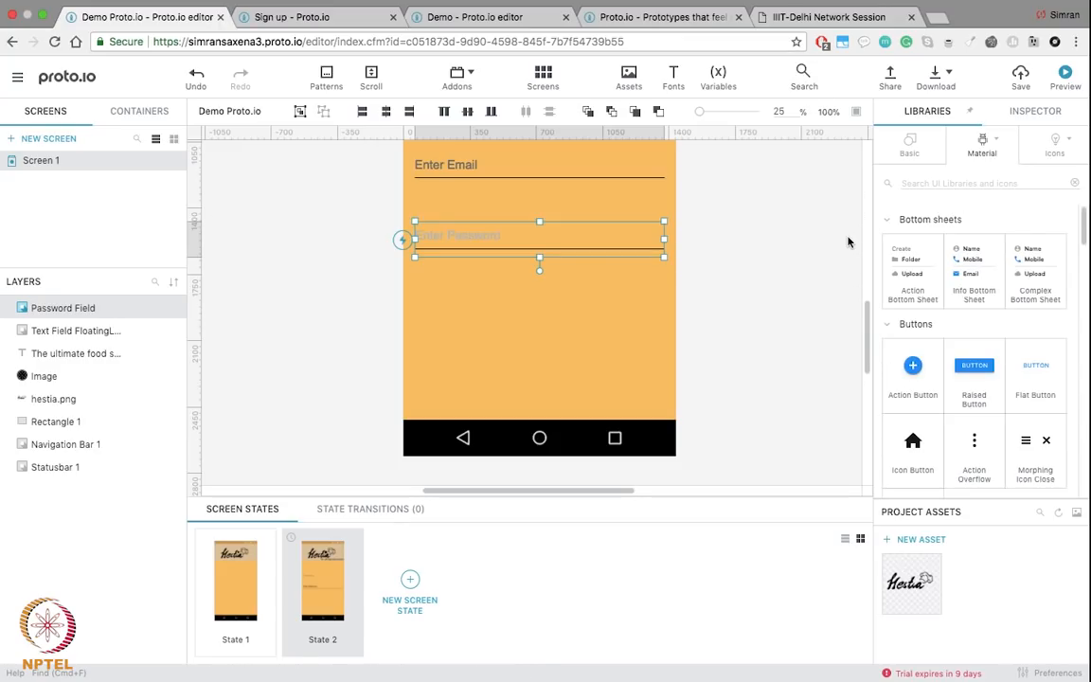
key(super+f)
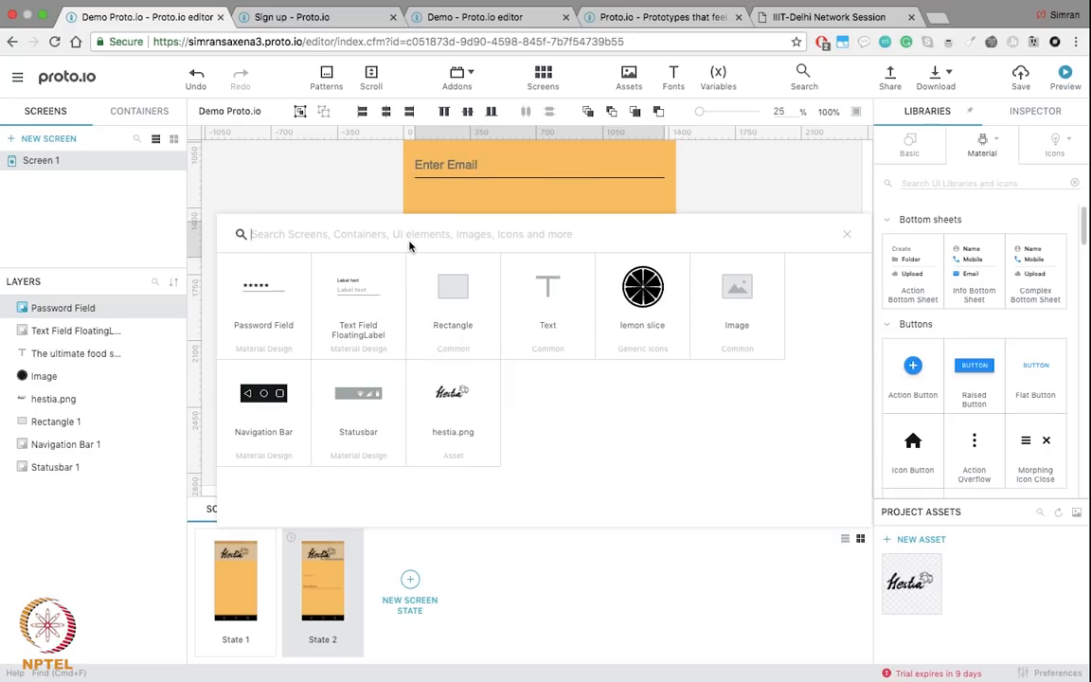
key(Escape)
scroll(996, 398, down, 1)
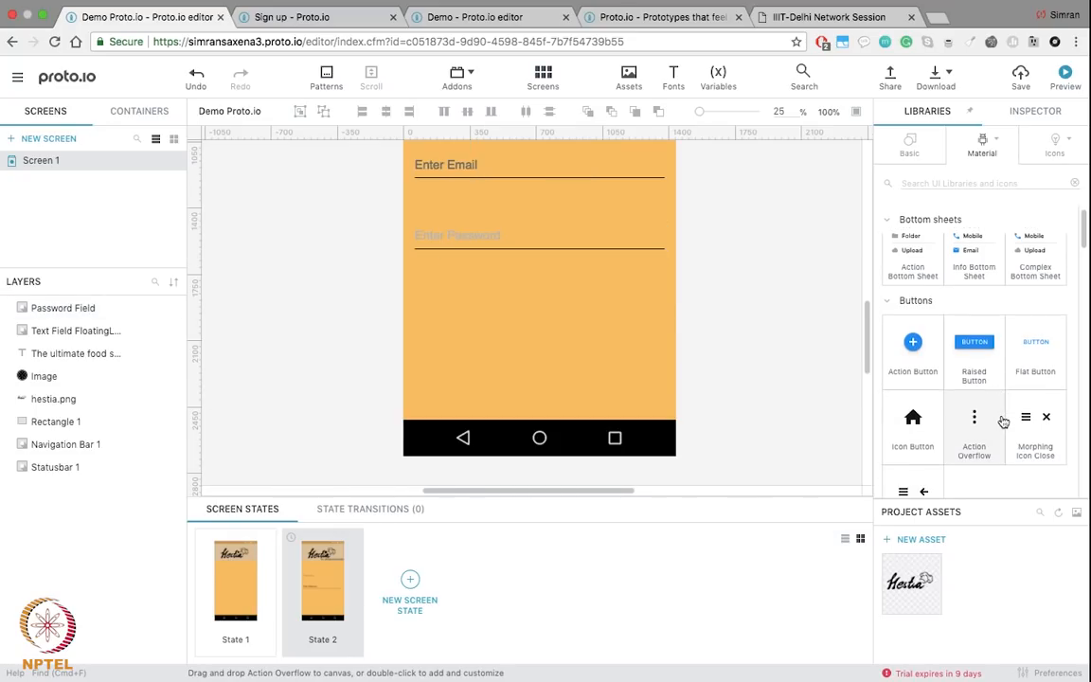
drag(991, 330, 542, 323)
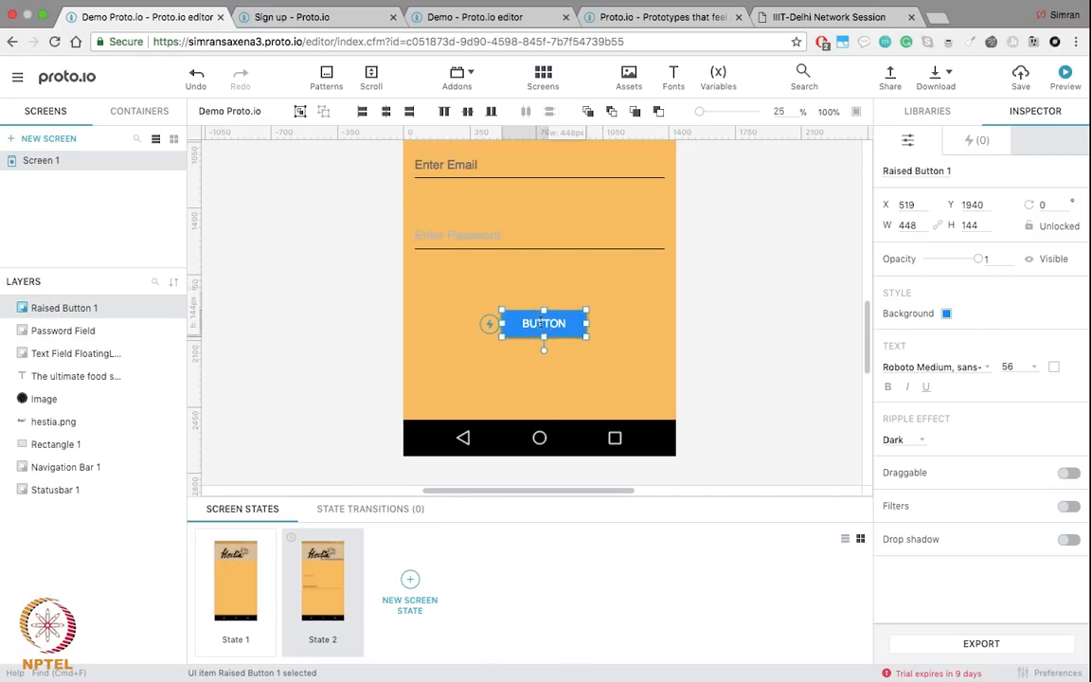
Step: Centre the button horizontally and give it an orange #FF6F00 background
click(387, 119)
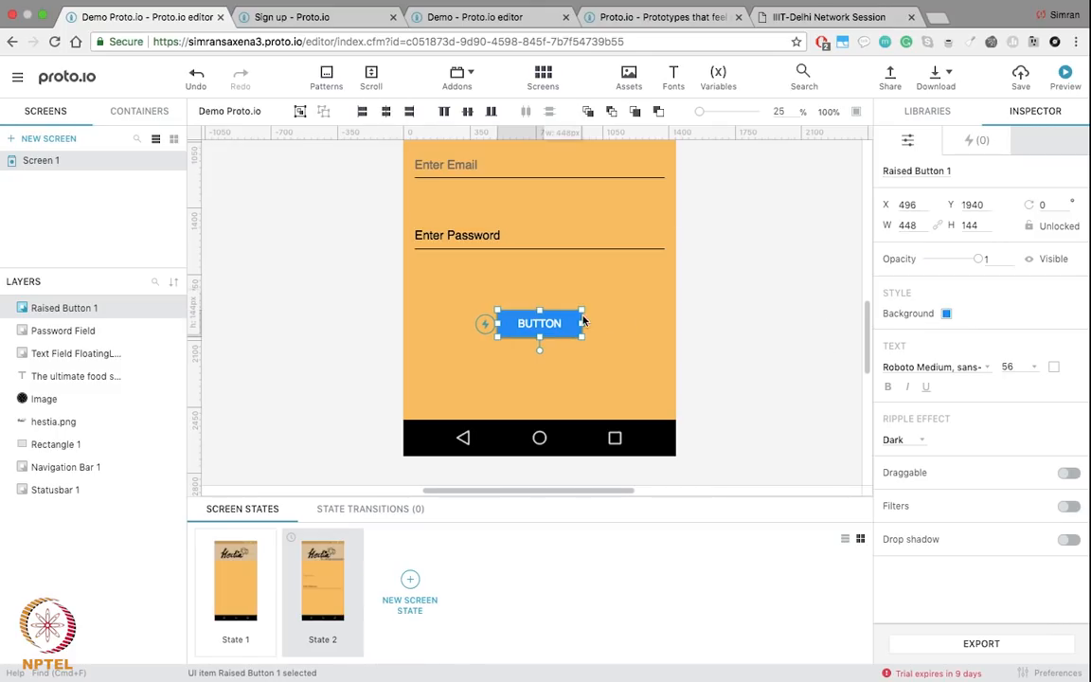
click(946, 313)
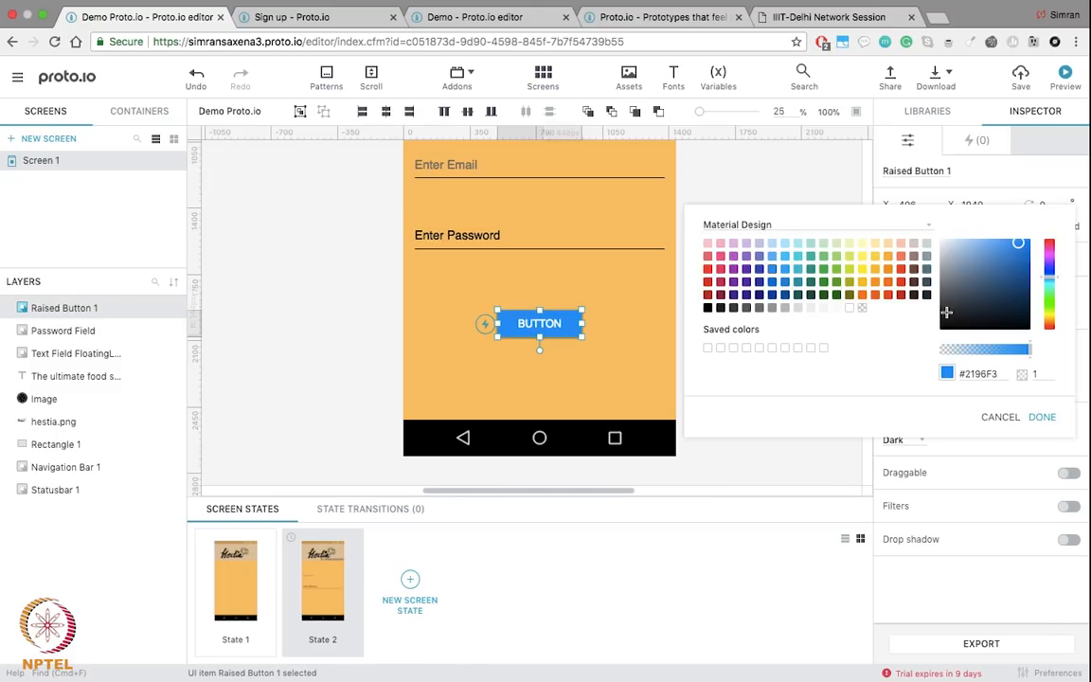
click(708, 307)
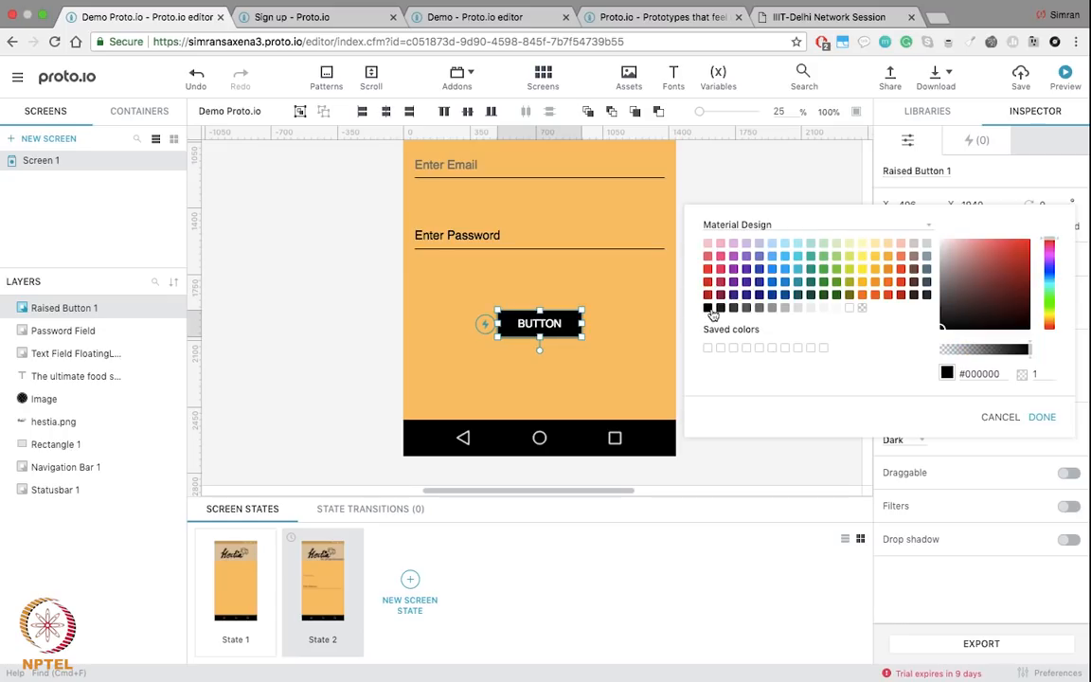
click(876, 294)
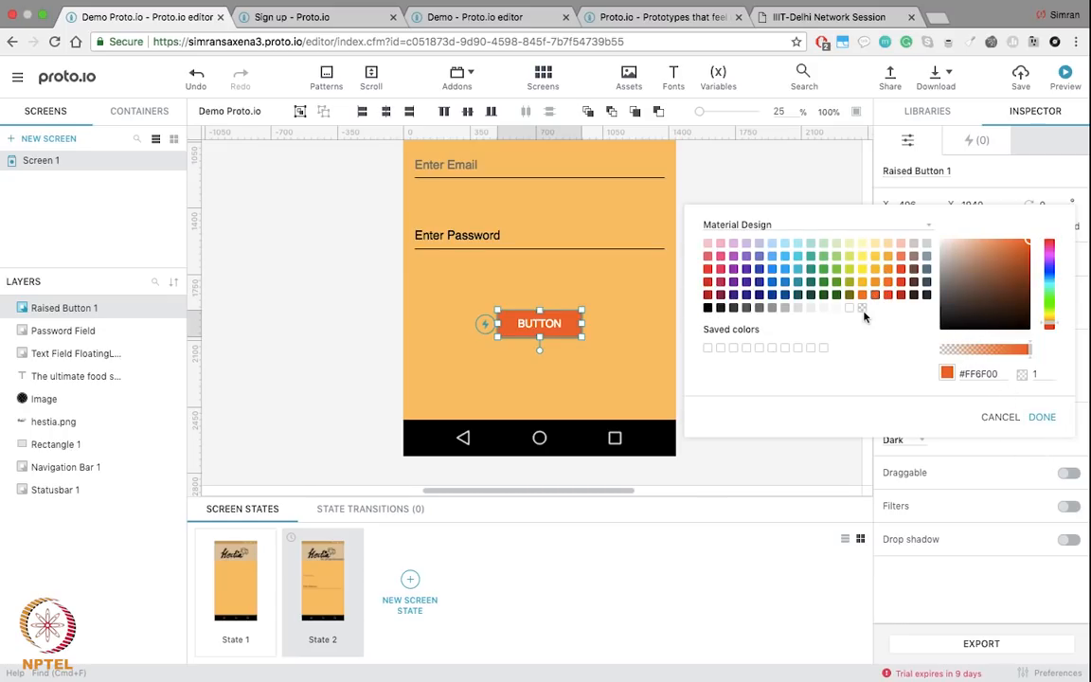
click(1041, 415)
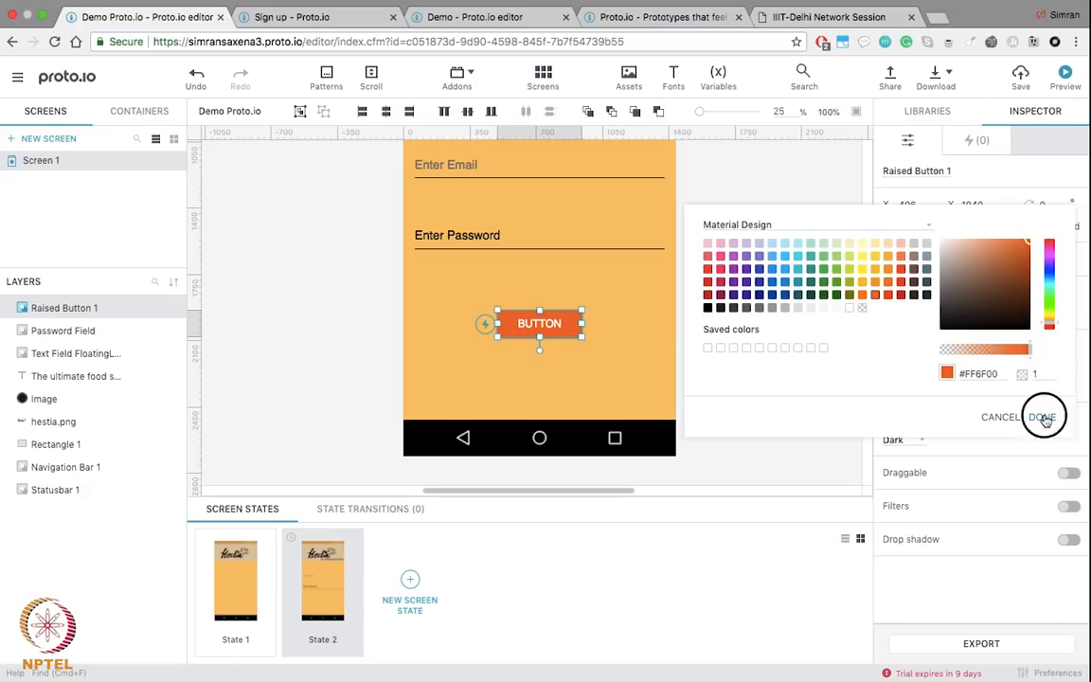
Step: Make the button's text colour black
click(1054, 366)
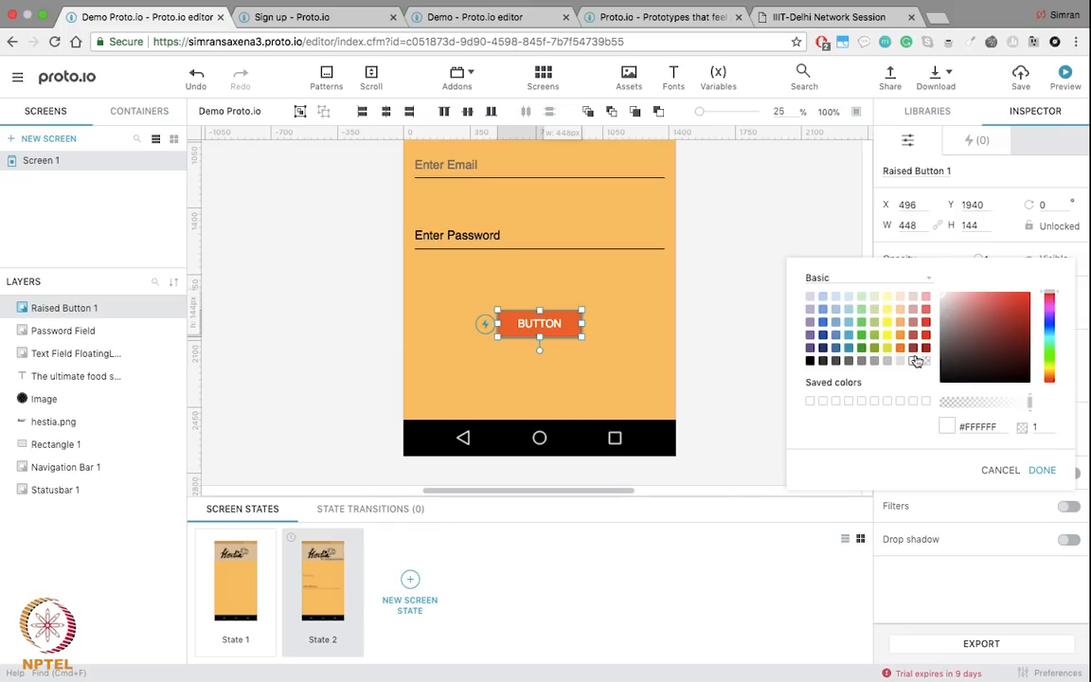
click(810, 361)
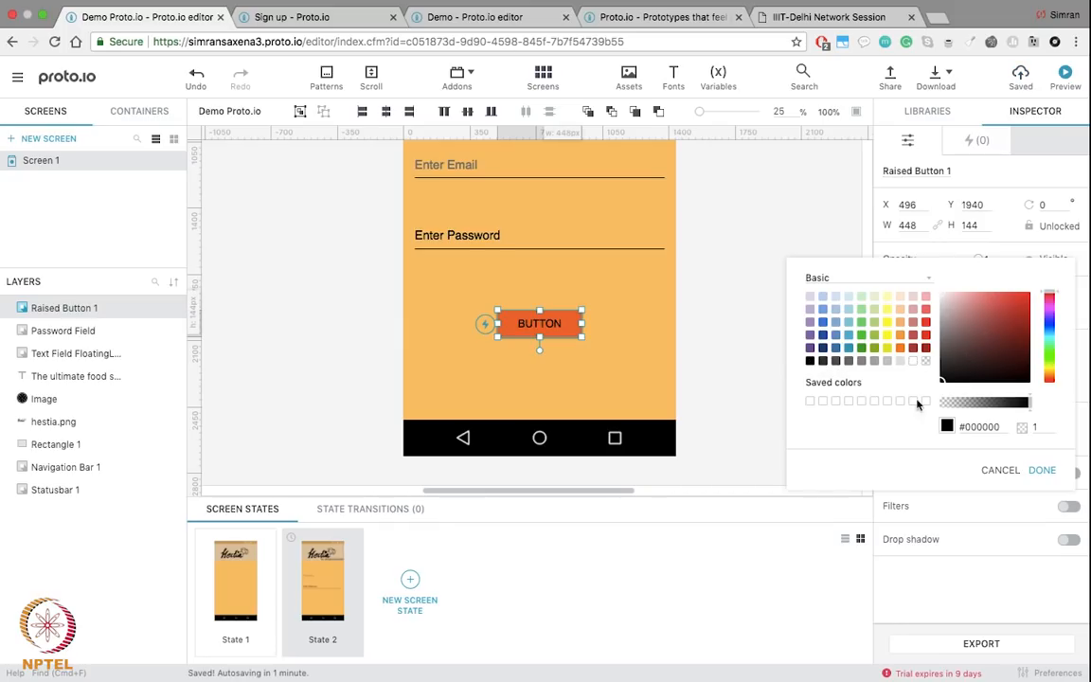
click(1042, 469)
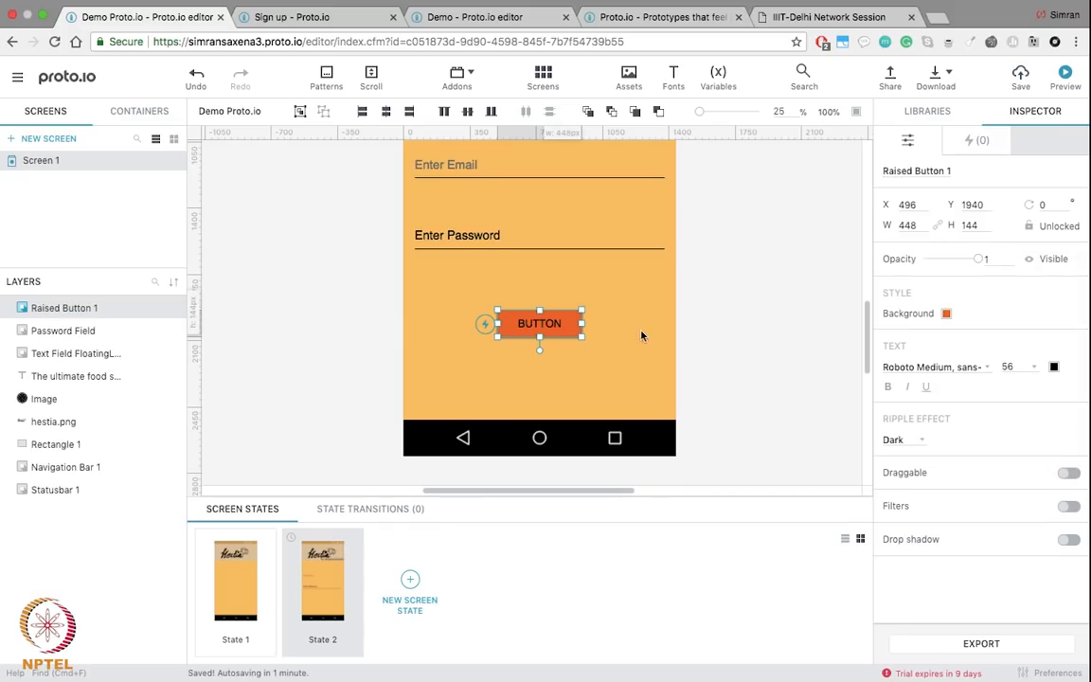
Step: Replace the button's BUTTON label with 'Login'
click(523, 322)
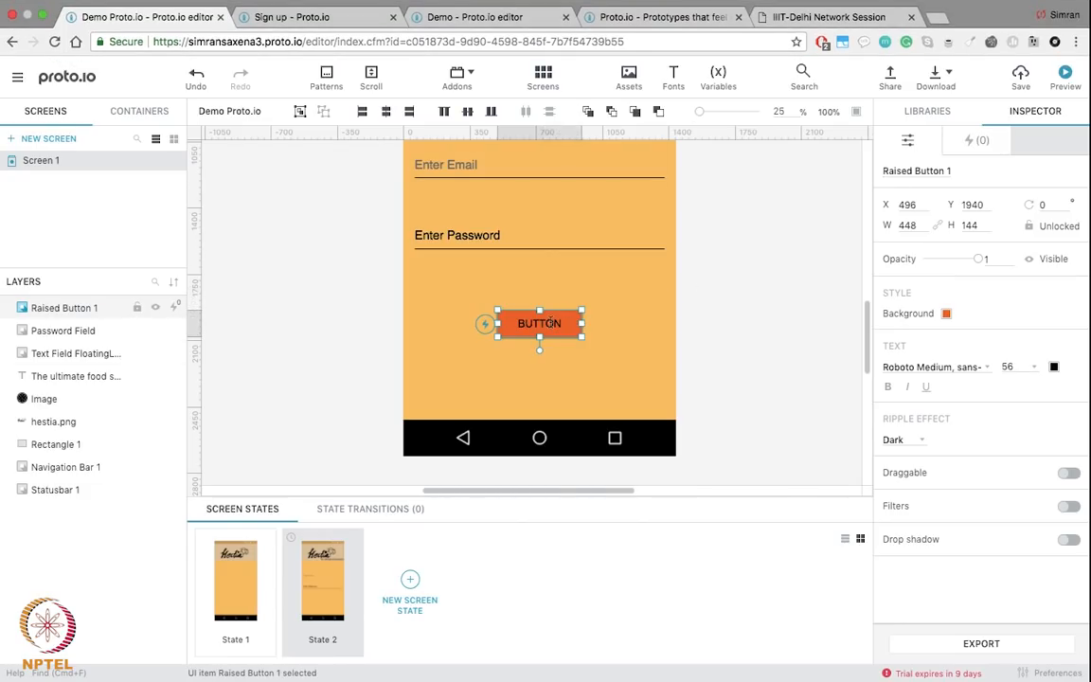
double_click(552, 323)
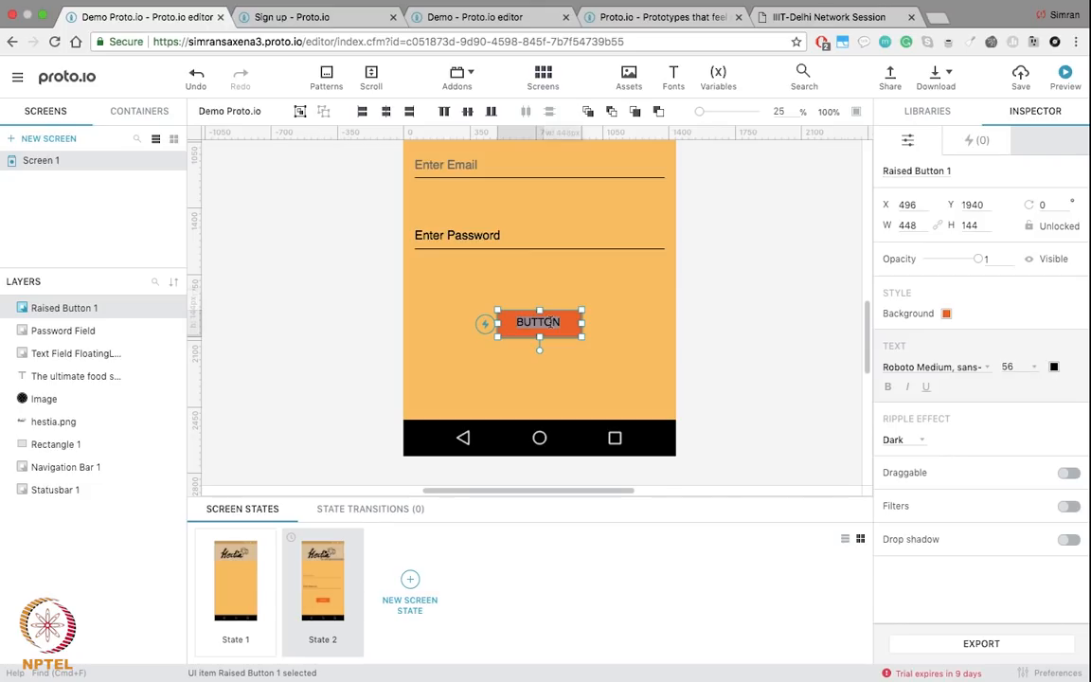
key(BackSpace)
text(L)
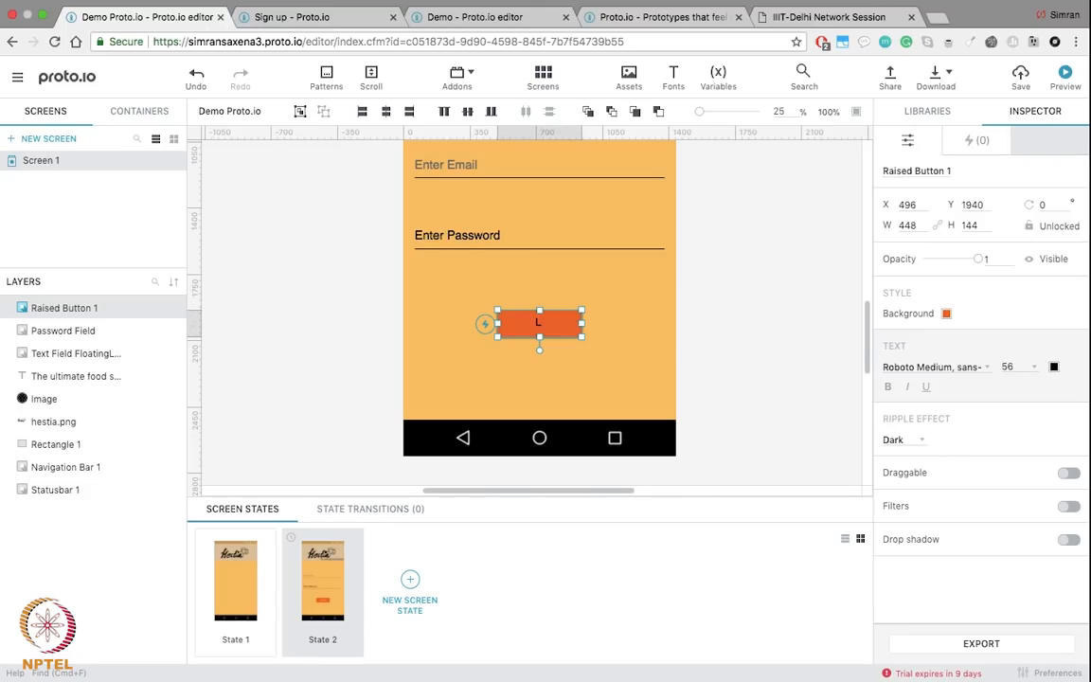
text(ogin)
Step: Add a new screen state, State 3, to Screen 1
click(699, 274)
scroll(698, 276, up, 5)
scroll(699, 276, down, 3)
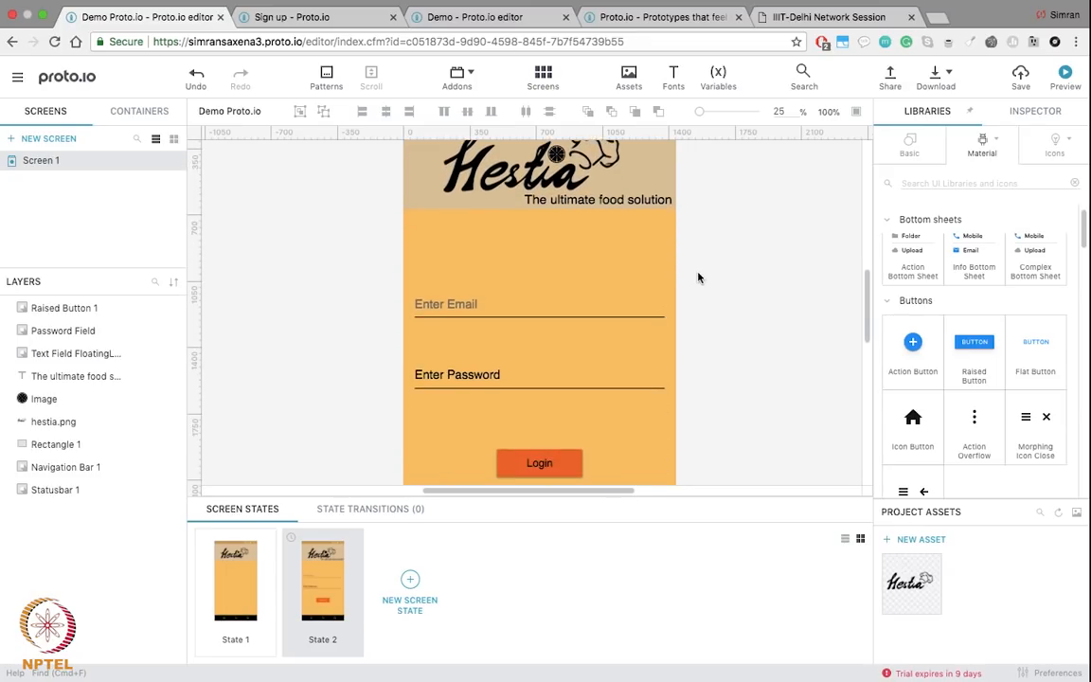
scroll(674, 426, down, 2)
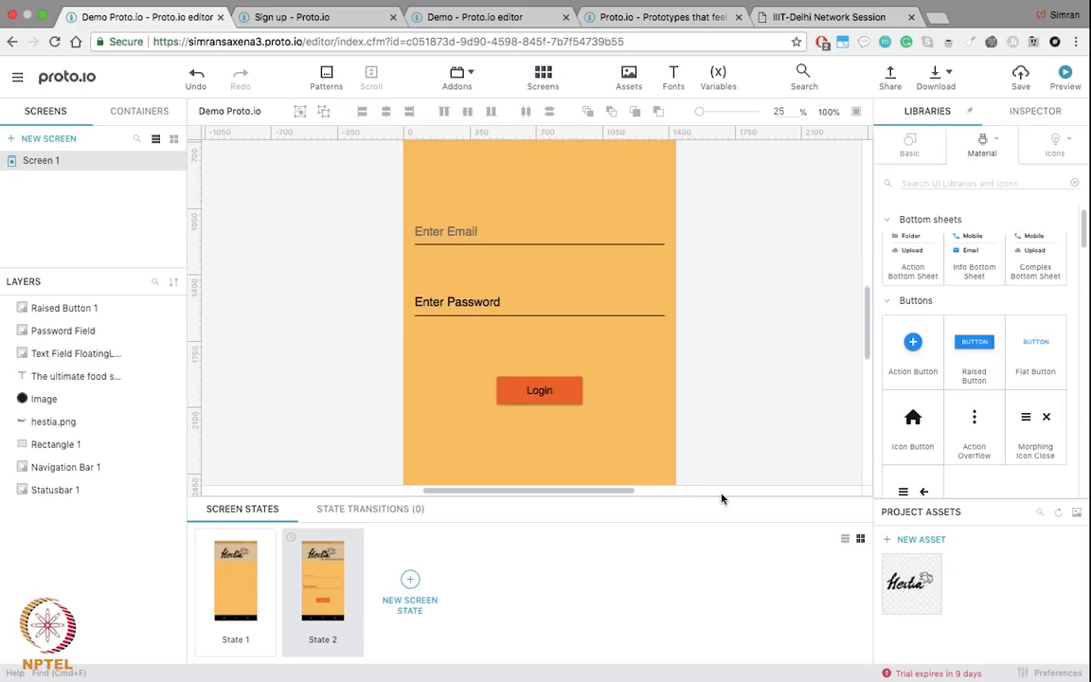
scroll(773, 399, up, 4)
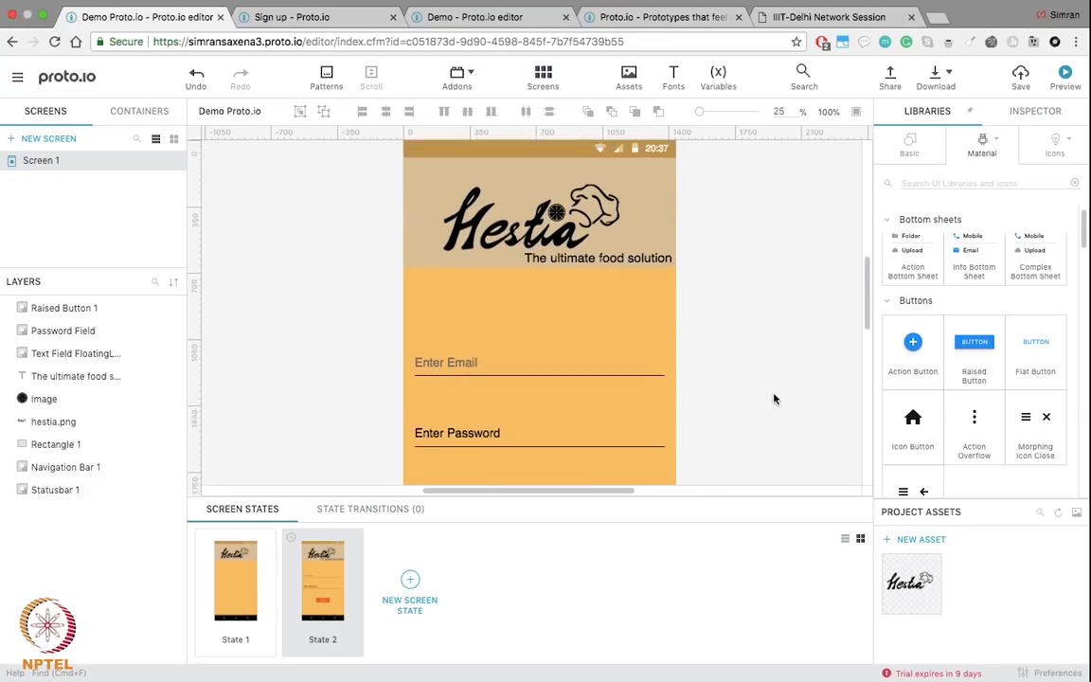
click(411, 581)
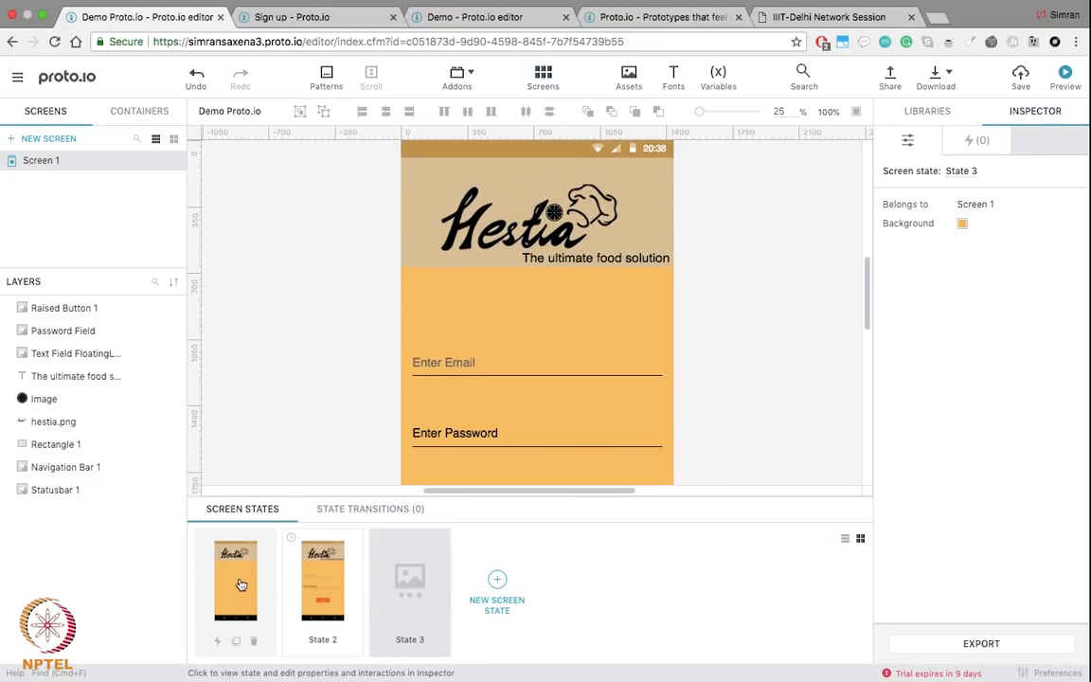
Step: Delete State 1, then shrink the lemon-slice image to 56×56
click(242, 584)
click(253, 641)
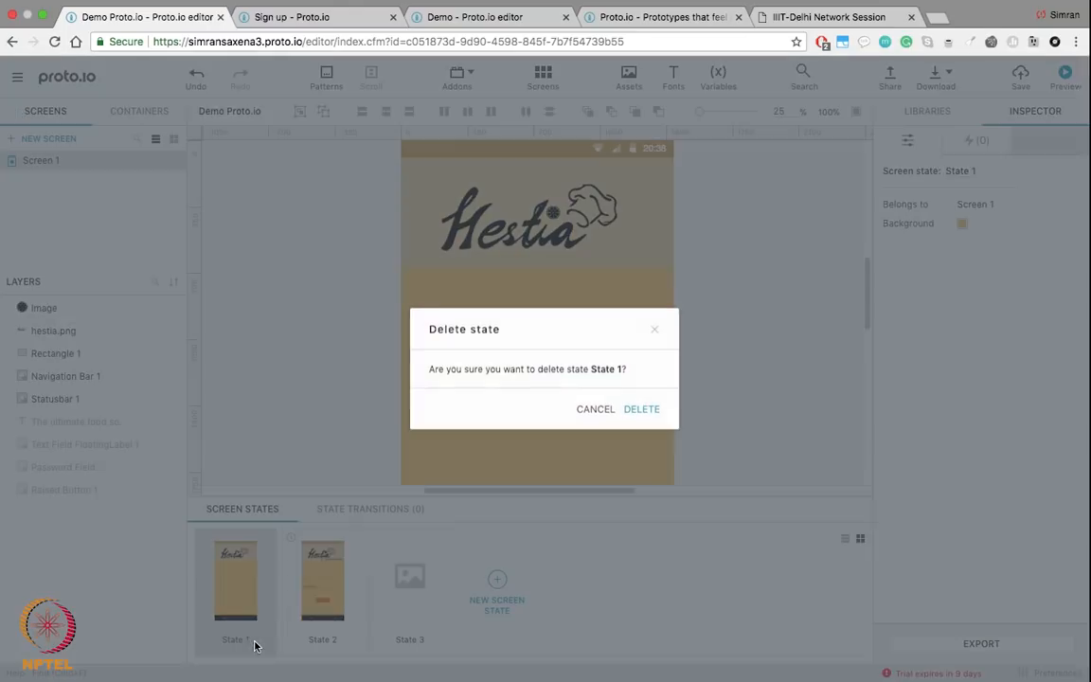
click(641, 409)
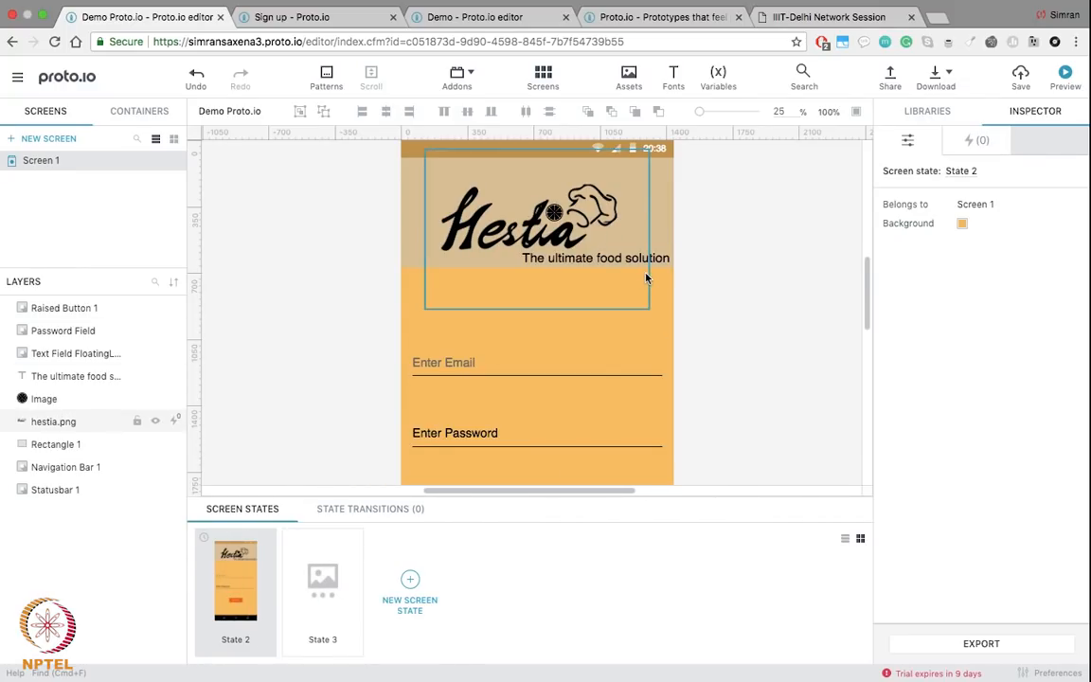
scroll(616, 261, up, 3)
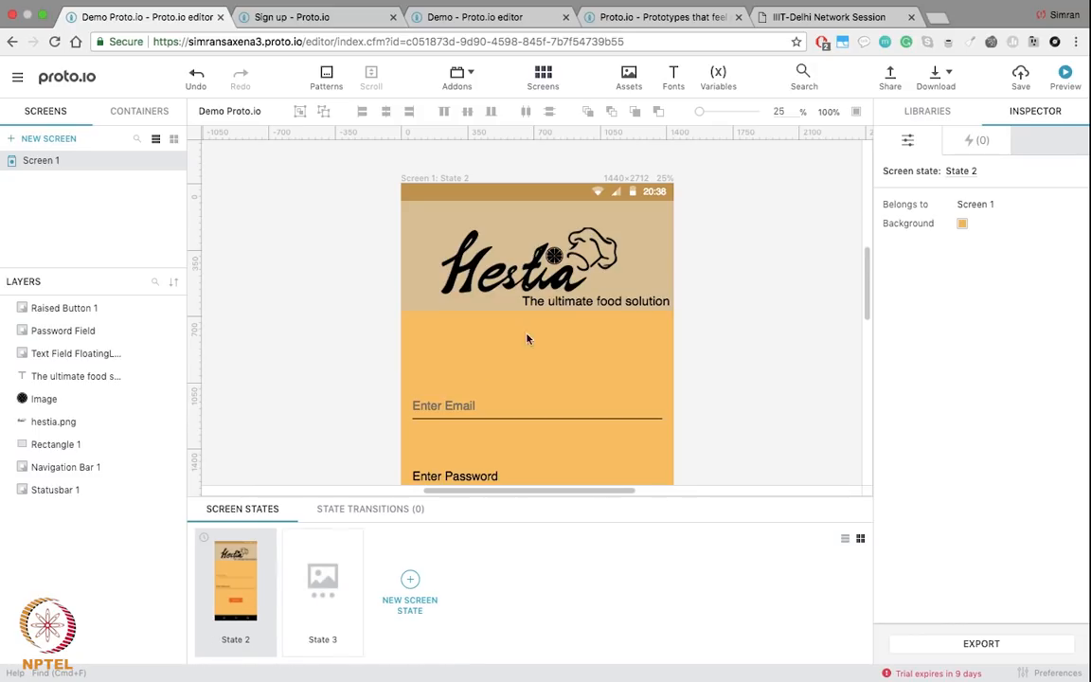
drag(560, 248, 552, 257)
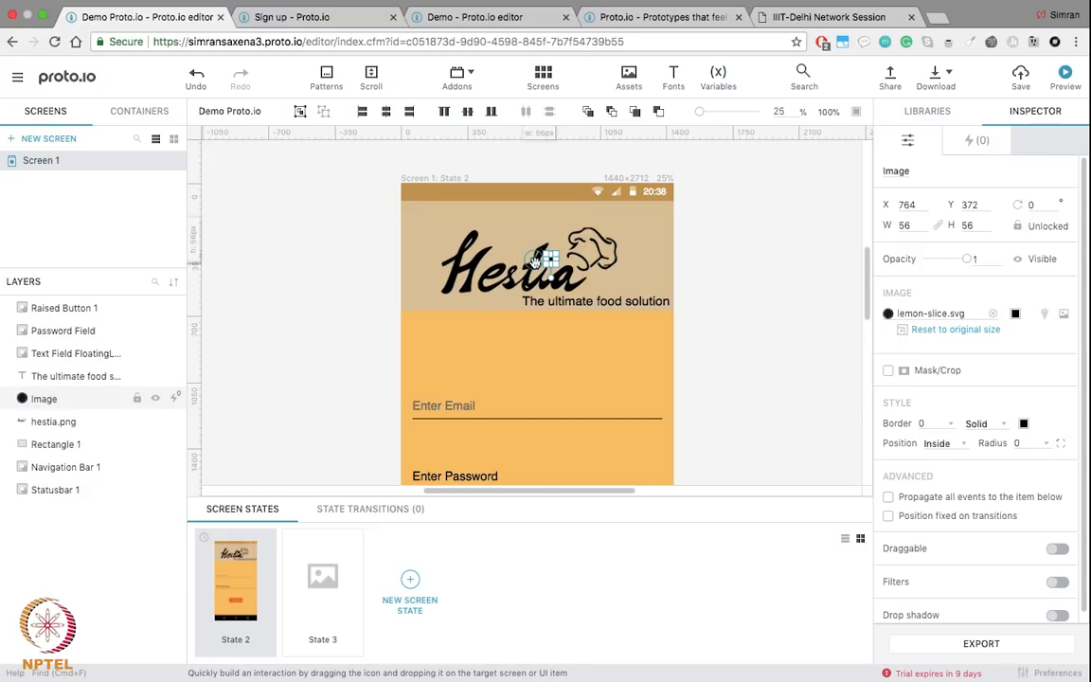
Step: Link a tap on the lemon-slice image to State 3, creating a 250 ms State 2 → State 3 transition
drag(550, 257, 345, 558)
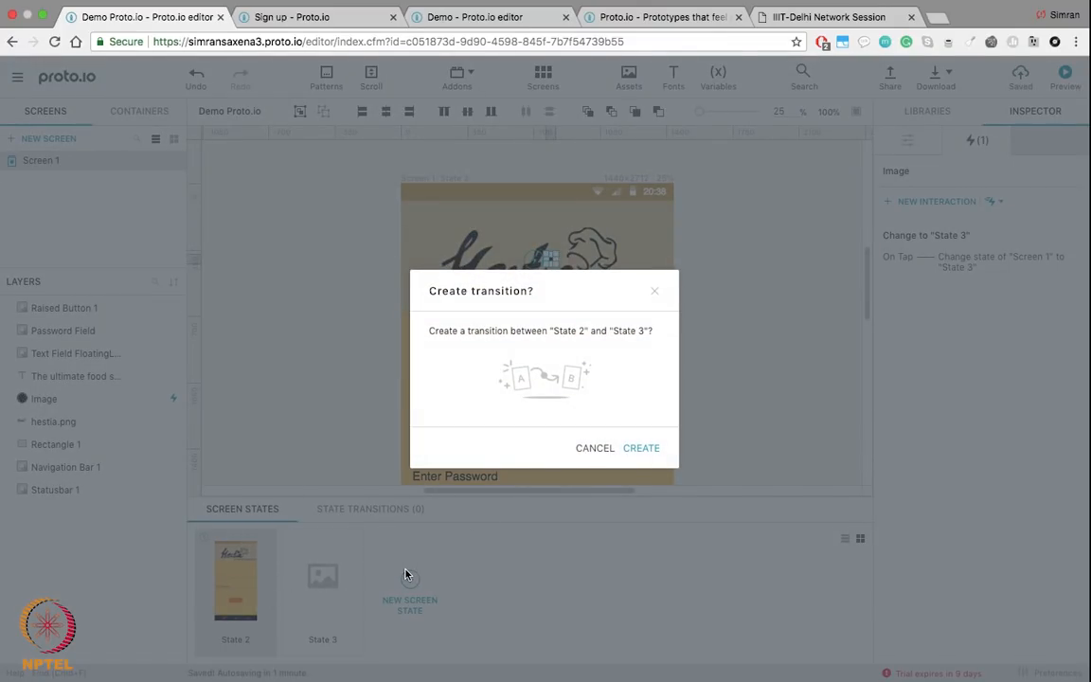
click(652, 447)
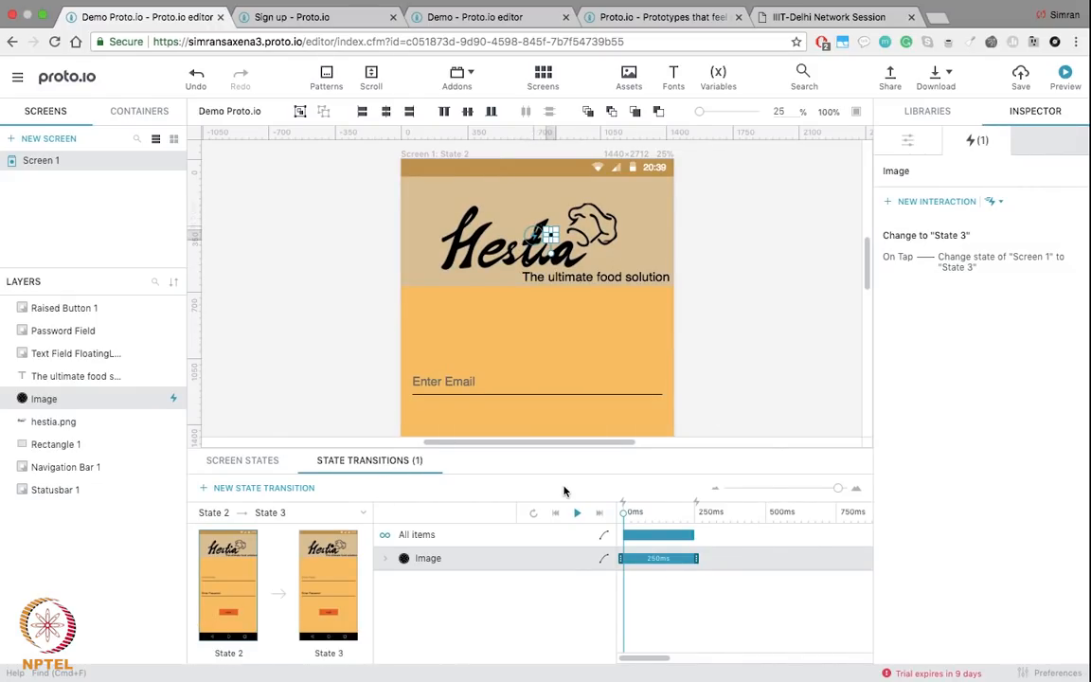
click(577, 514)
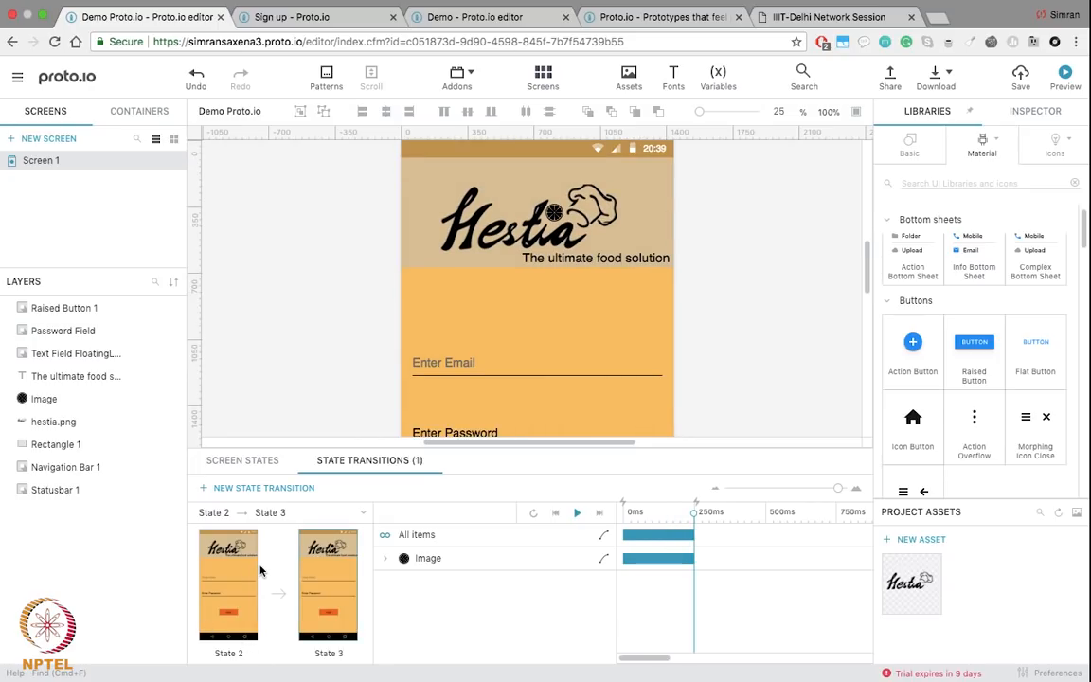
click(217, 571)
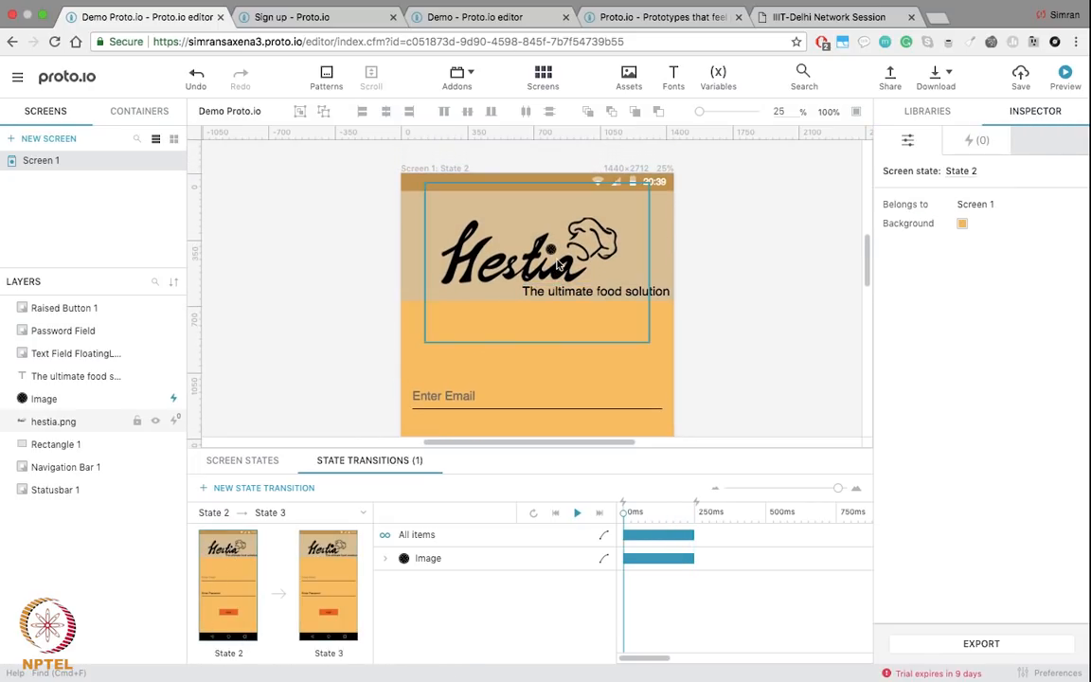
click(577, 513)
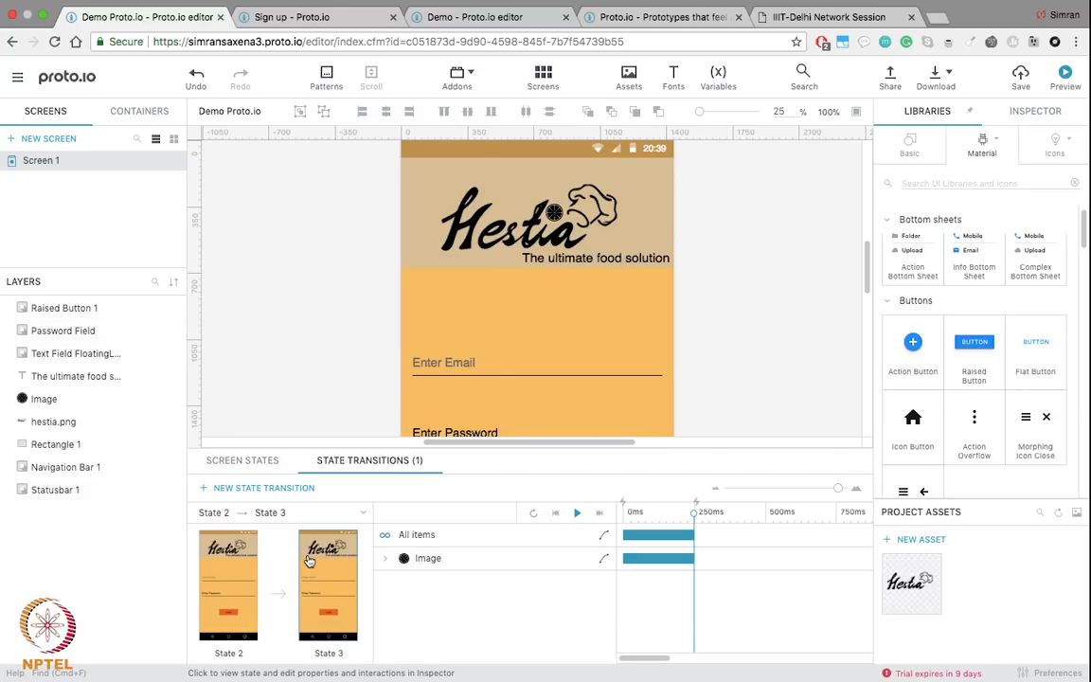
click(79, 162)
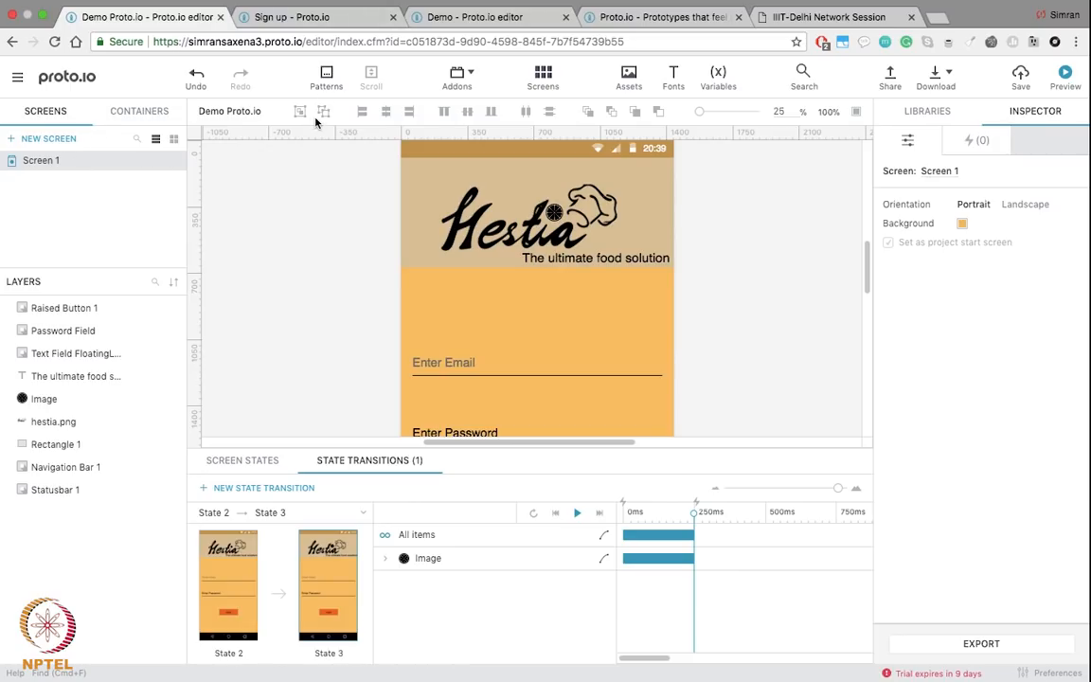
click(473, 17)
scroll(506, 426, down, 4)
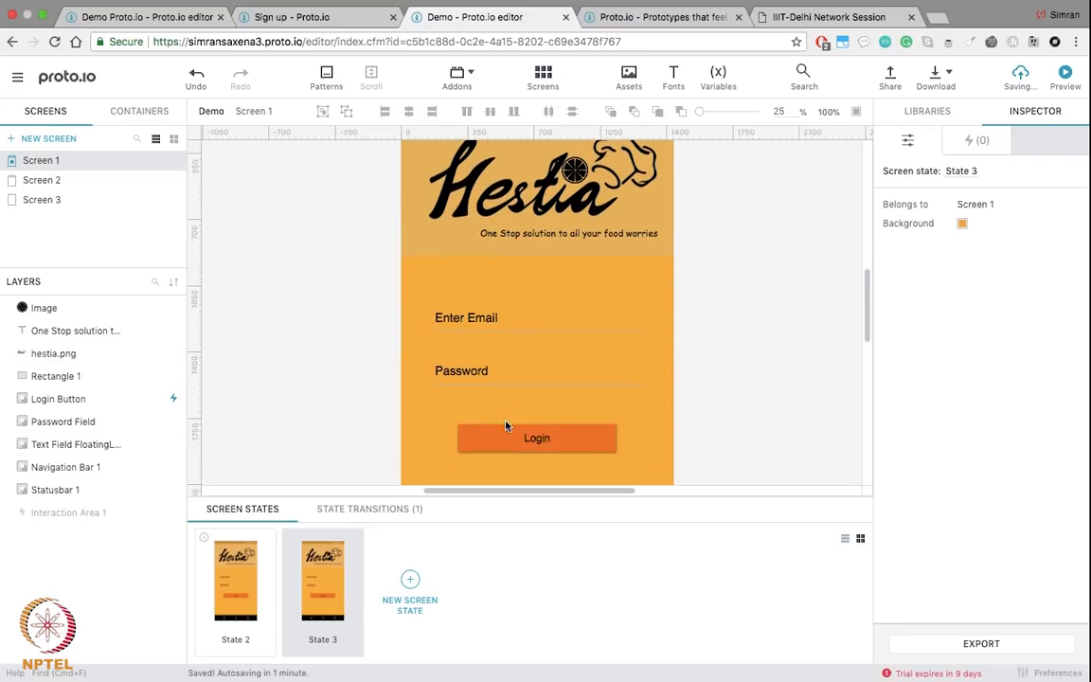
scroll(506, 426, down, 2)
scroll(507, 426, up, 3)
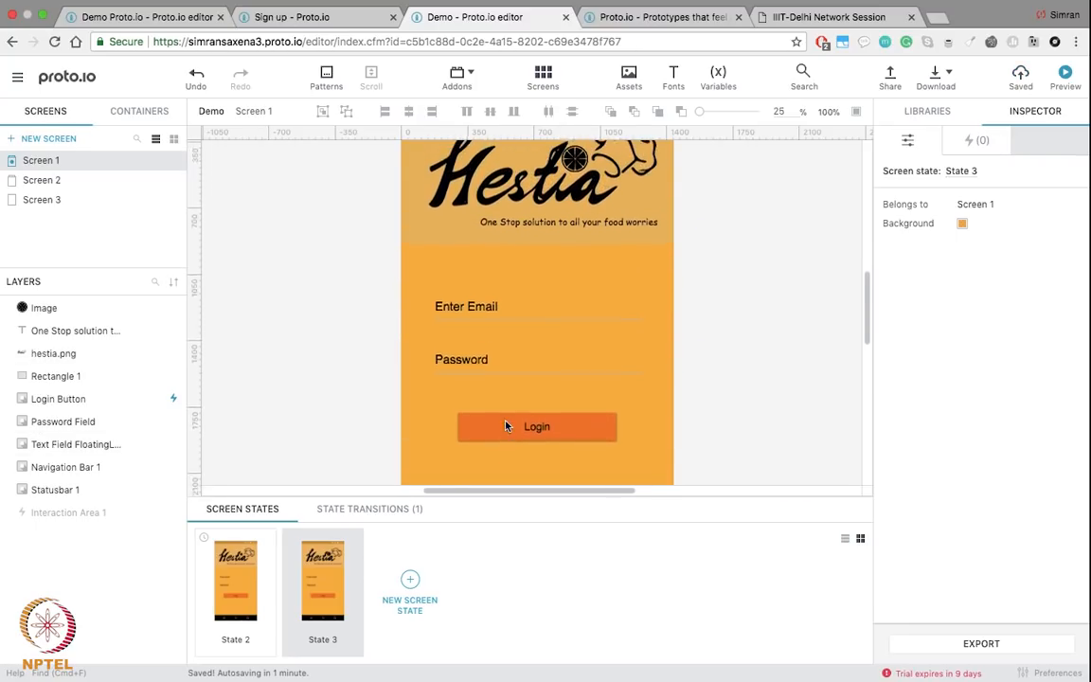
click(57, 180)
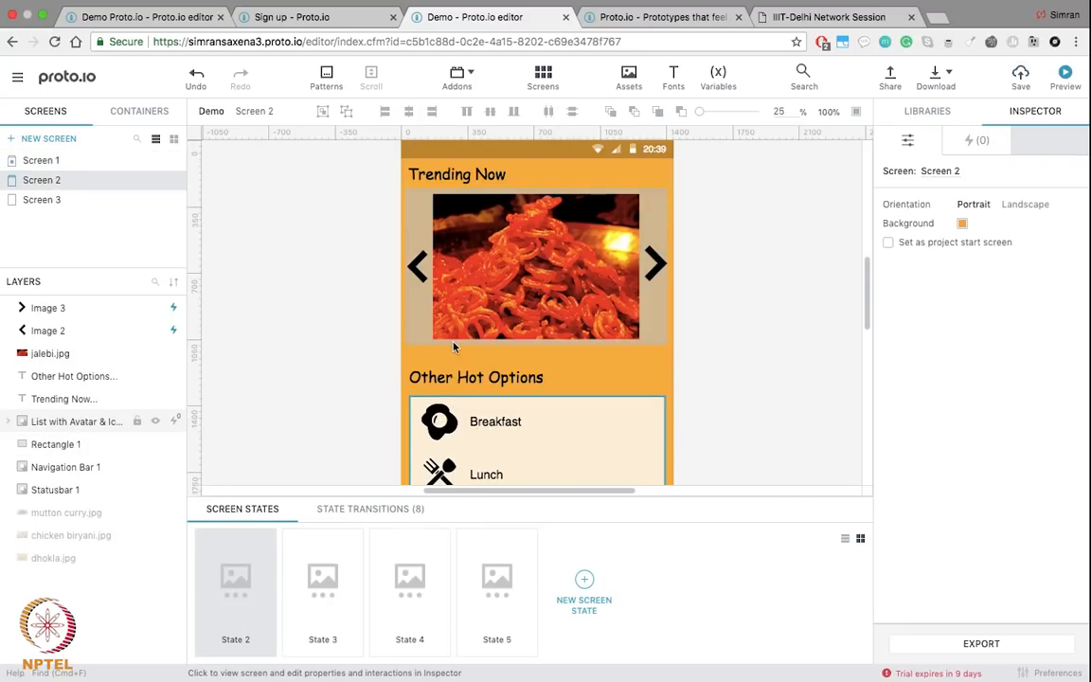
scroll(454, 348, up, 2)
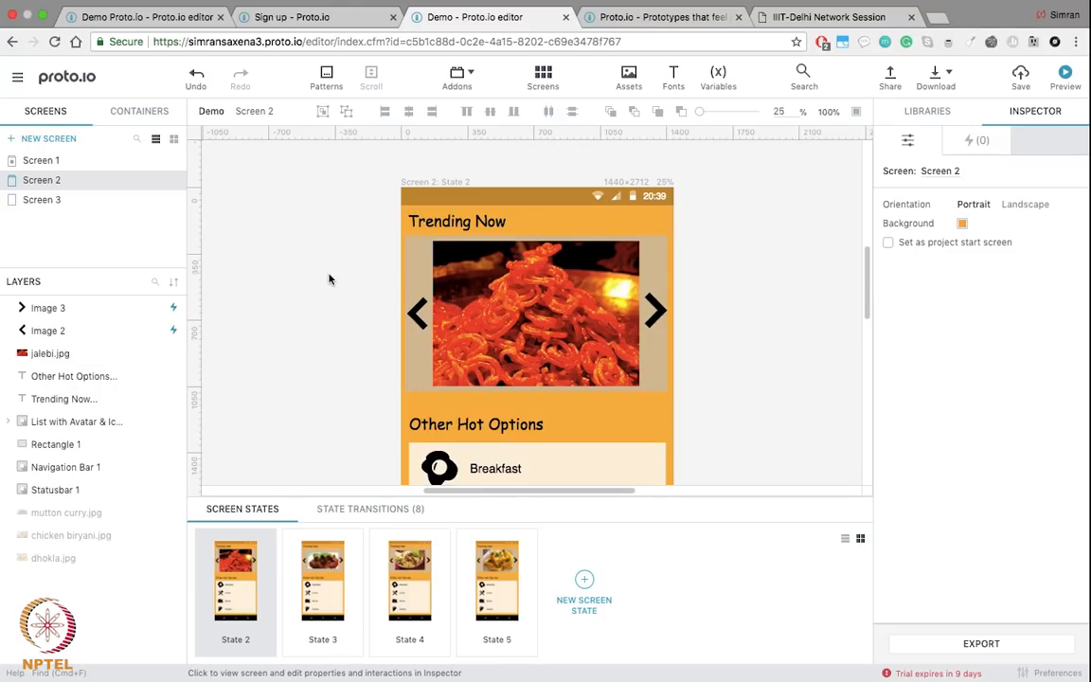
click(113, 23)
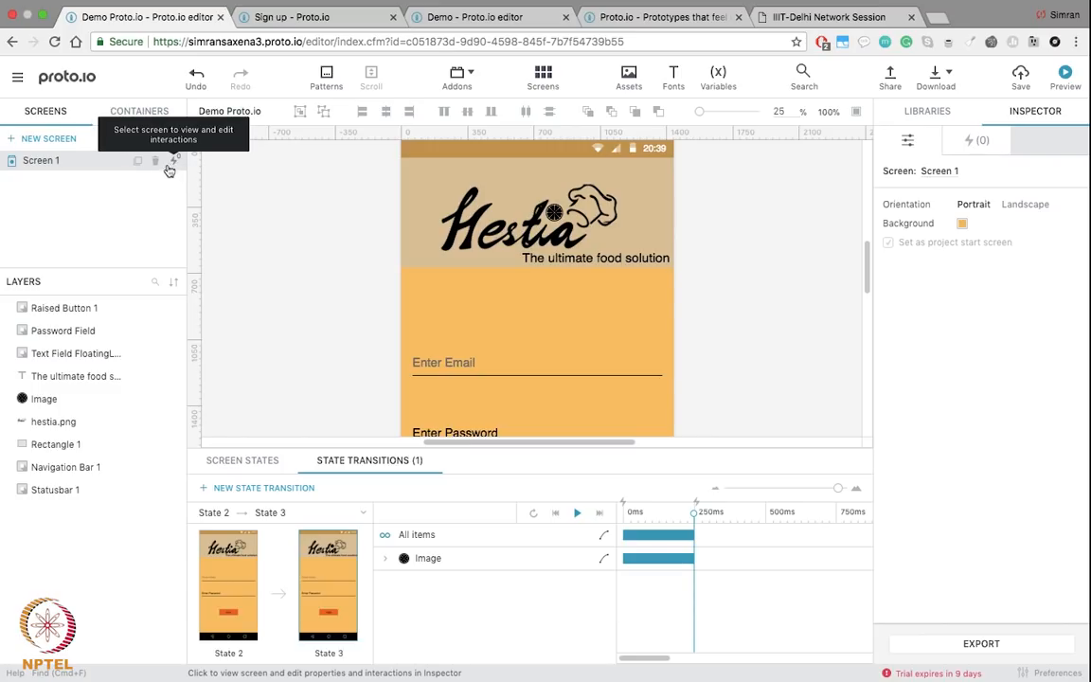
Step: Duplicate Screen 1 as Screen 2 and delete its Hestia logo, tagline and lemon-slice image
click(139, 165)
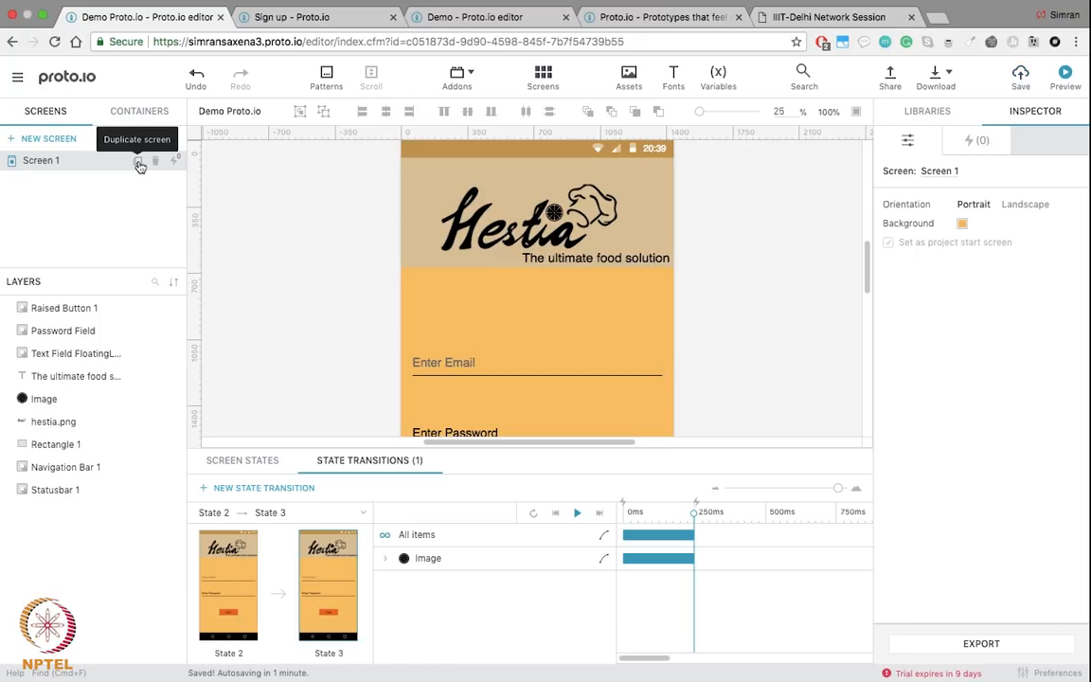
click(140, 164)
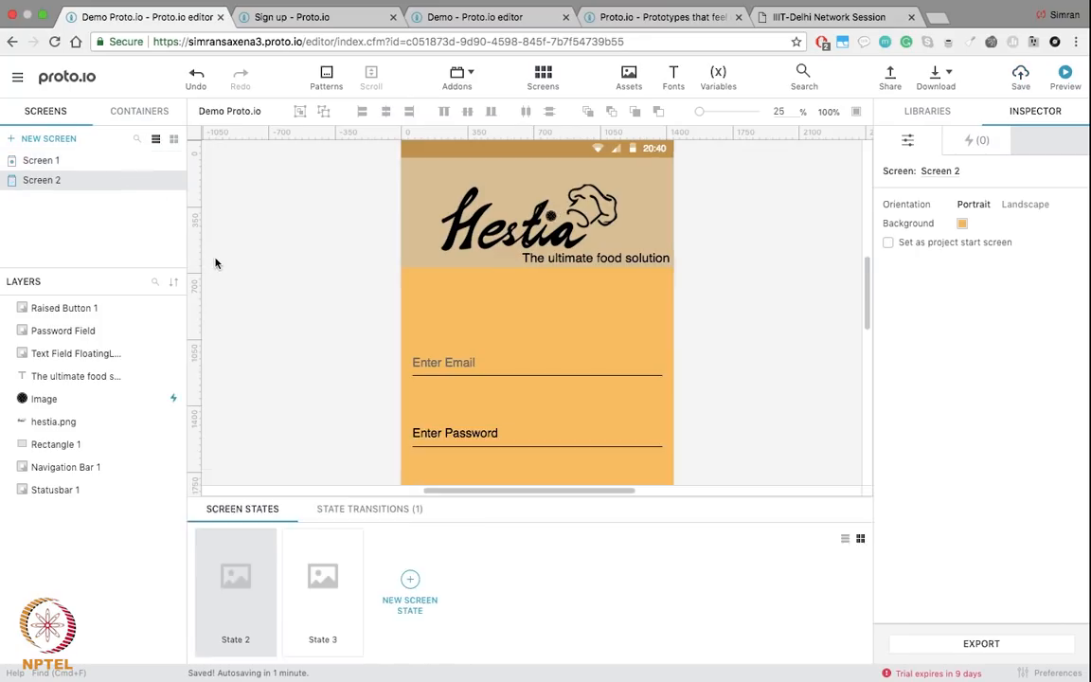
click(521, 307)
scroll(489, 312, up, 2)
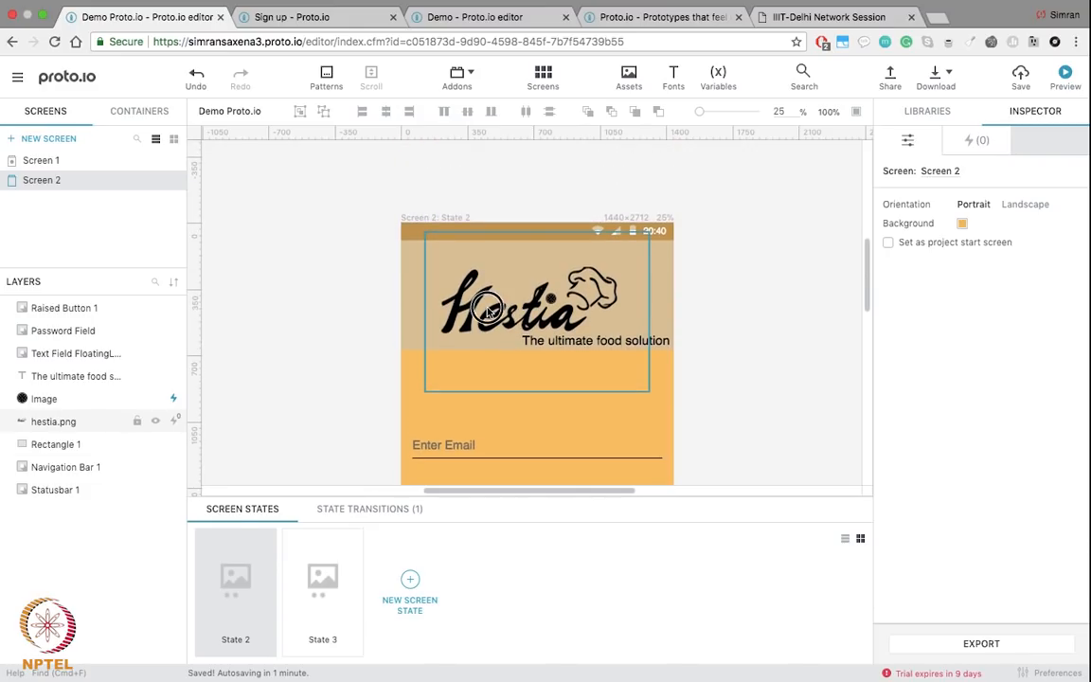
key(BackSpace)
click(585, 337)
key(BackSpace)
click(552, 298)
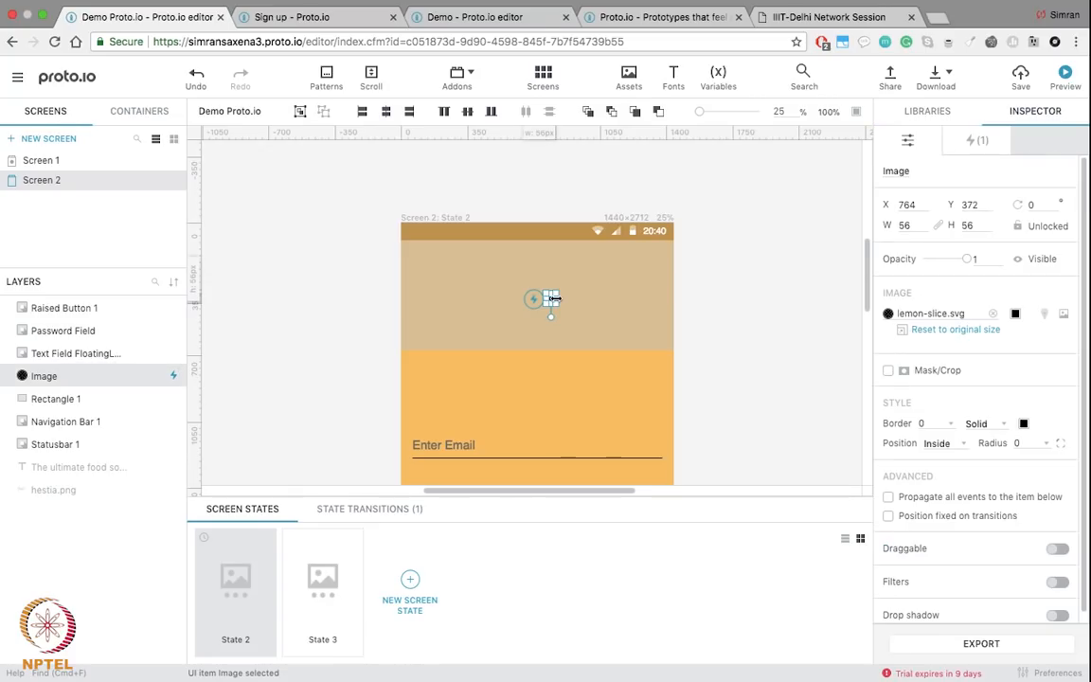
key(BackSpace)
Step: Delete the Enter Email field, Enter Password field and Login button from Screen 2
scroll(556, 302, down, 2)
scroll(556, 298, down, 2)
click(541, 271)
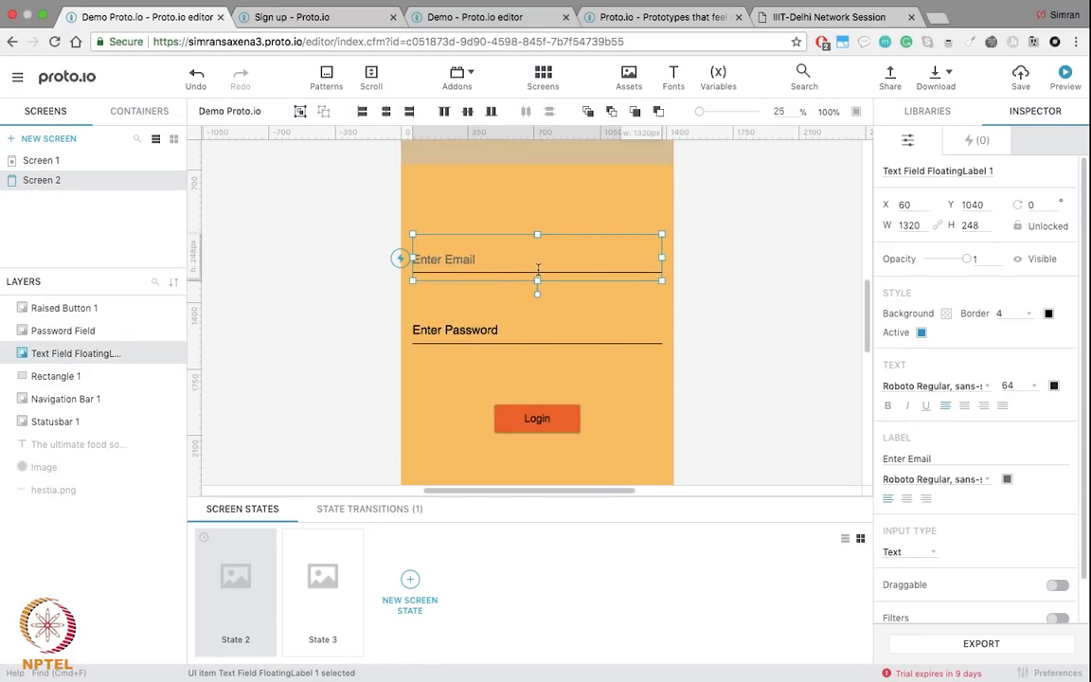
key(BackSpace)
click(507, 332)
key(BackSpace)
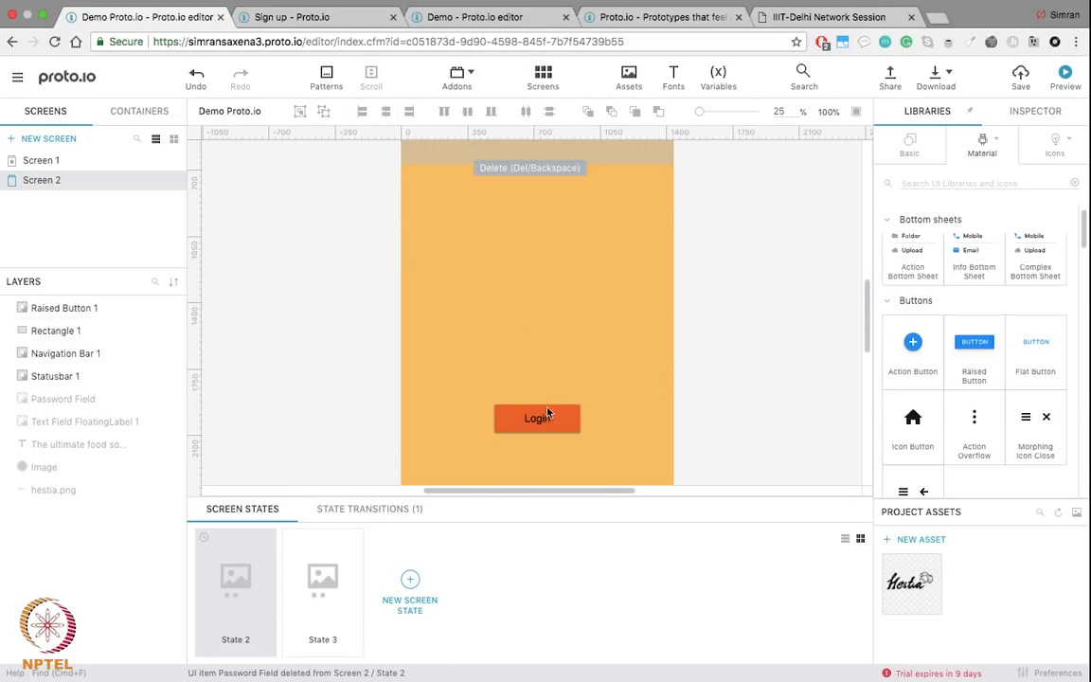
click(537, 423)
key(BackSpace)
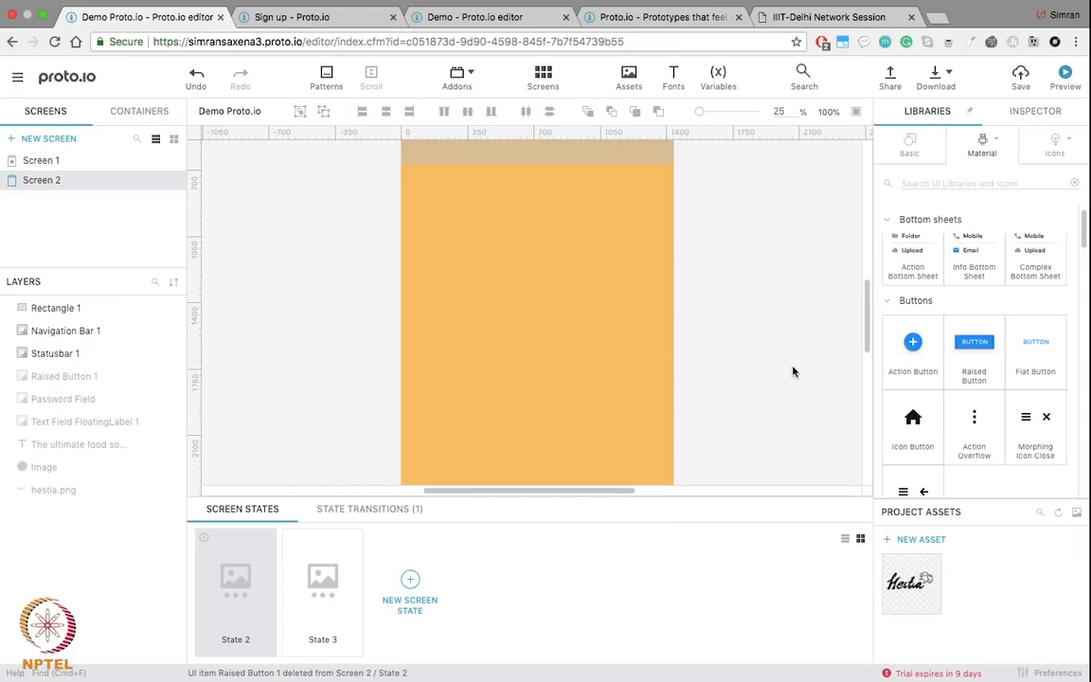
scroll(793, 371, up, 3)
scroll(793, 371, up, 1)
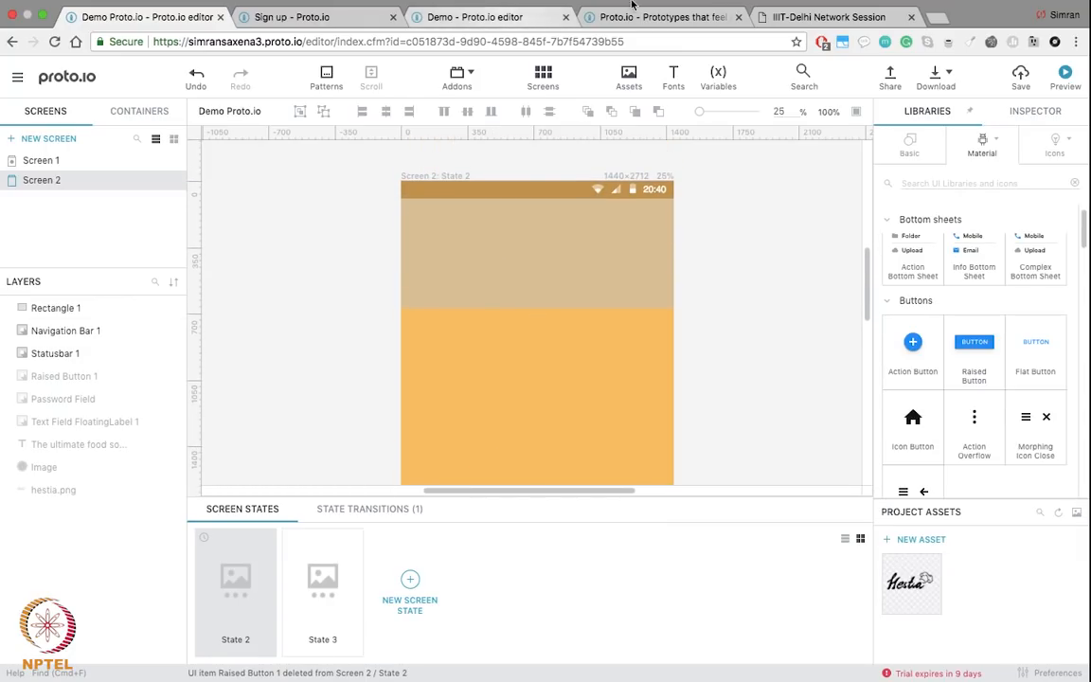
drag(672, 17, 351, 15)
click(313, 16)
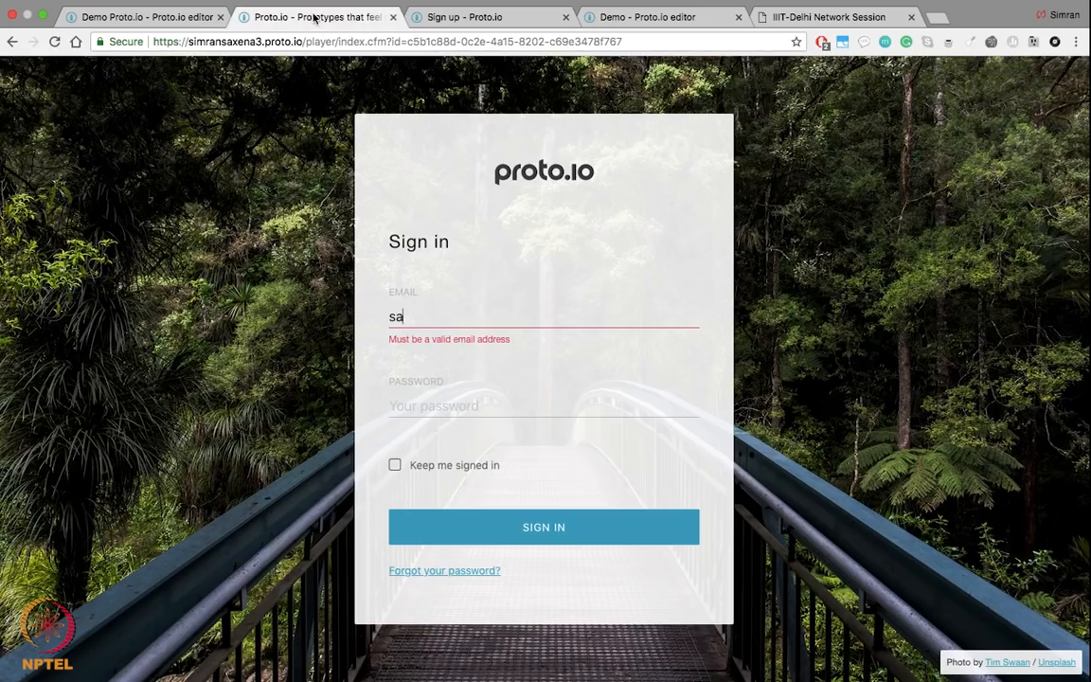
click(487, 17)
drag(640, 19, 312, 9)
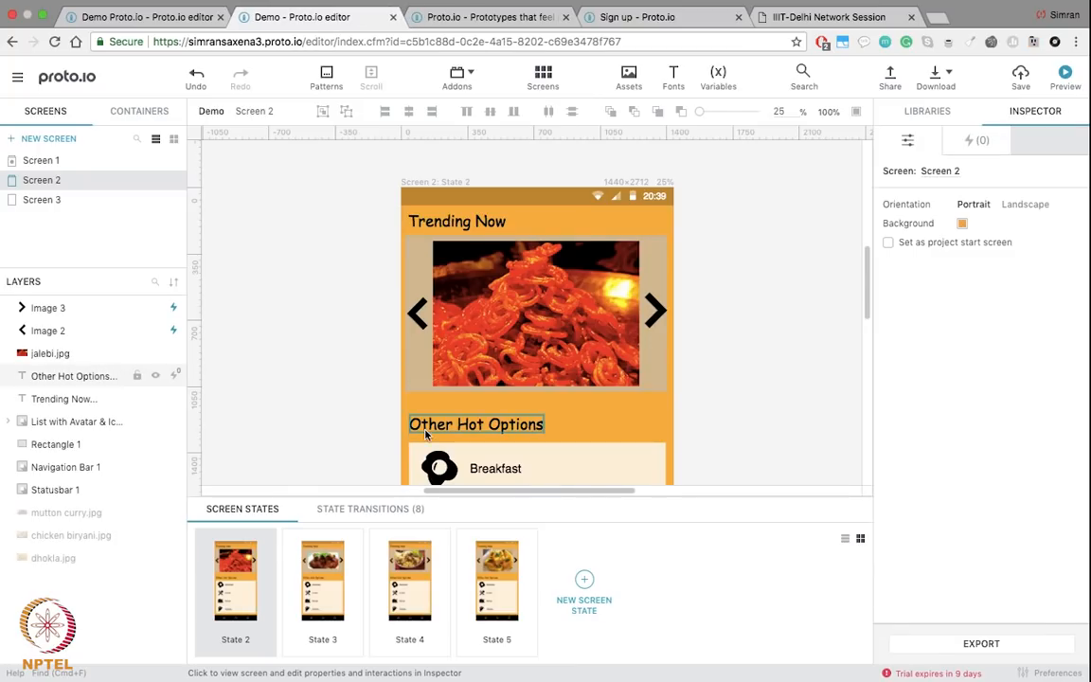
scroll(426, 389, down, 2)
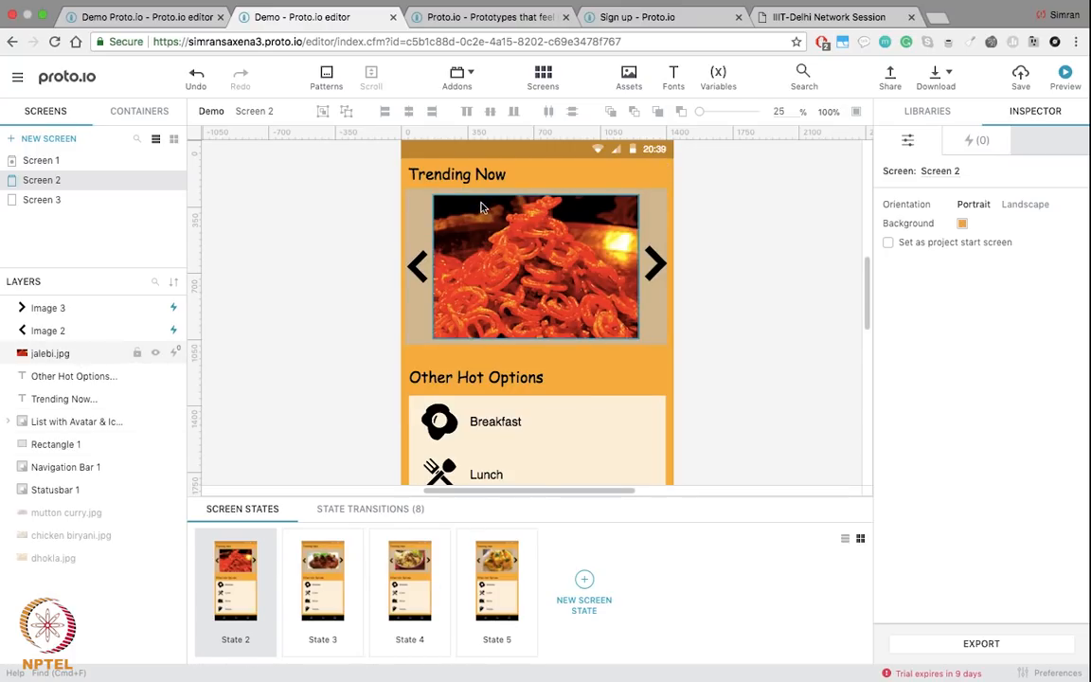
scroll(533, 426, down, 3)
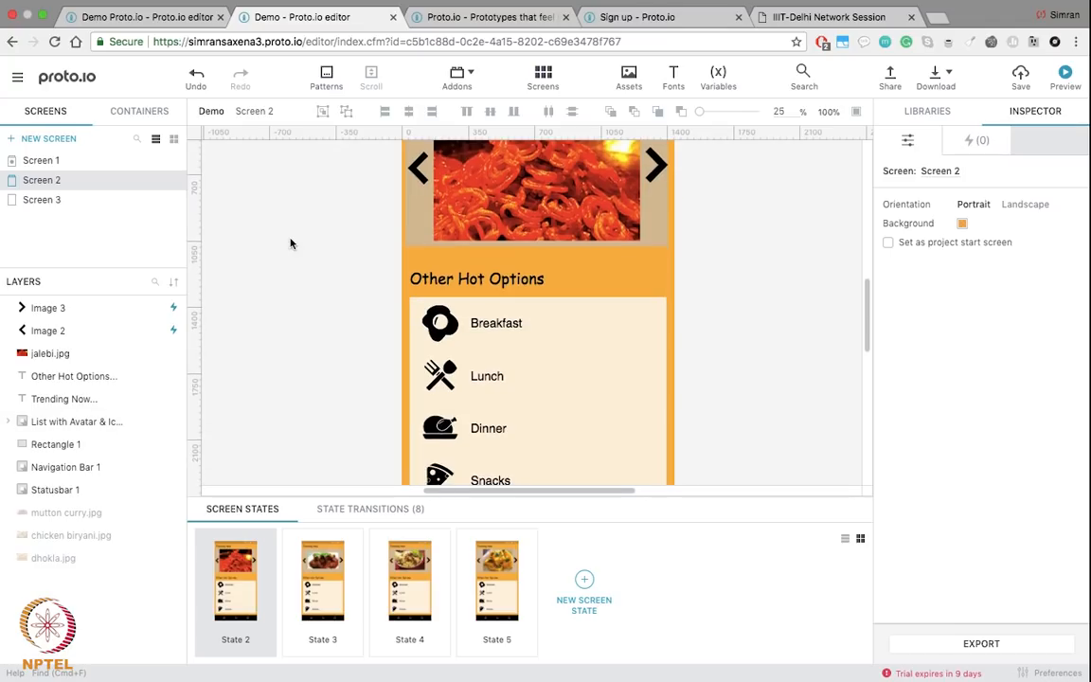
click(183, 11)
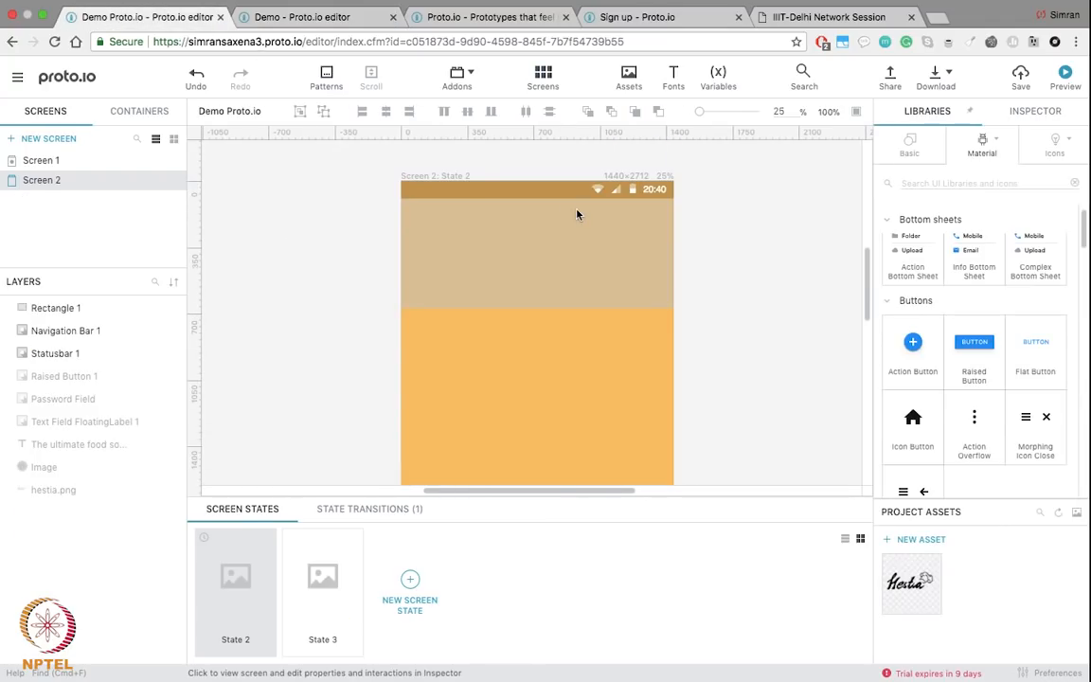
Step: Stretch Screen 2's tan header rectangle down to 1440×840
click(595, 263)
drag(536, 307, 537, 358)
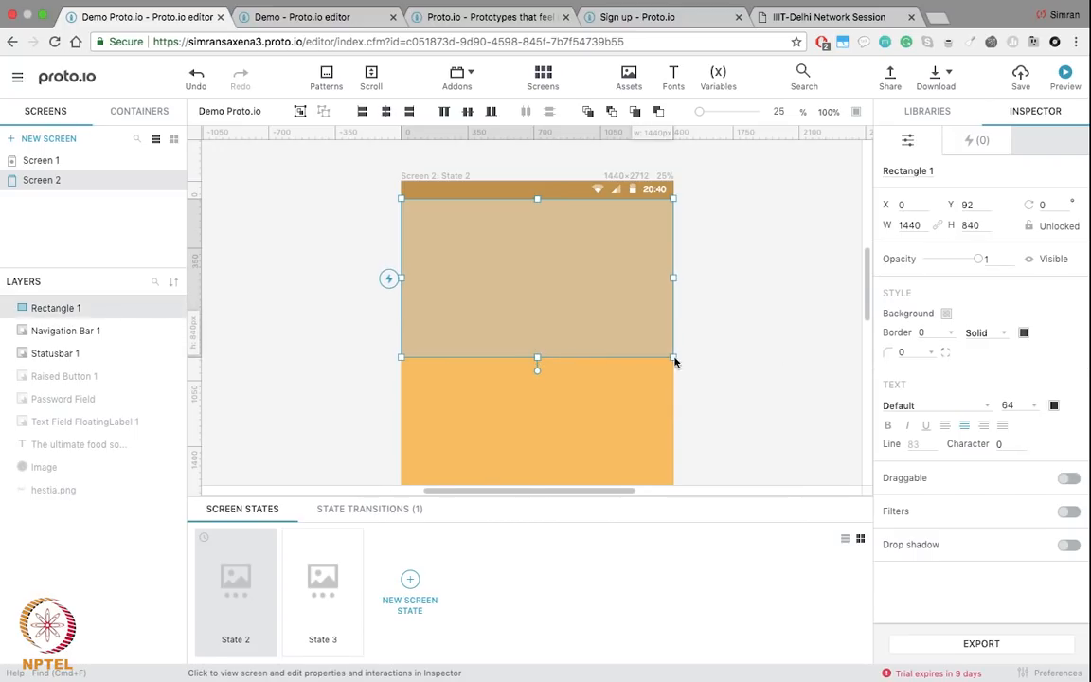
click(786, 362)
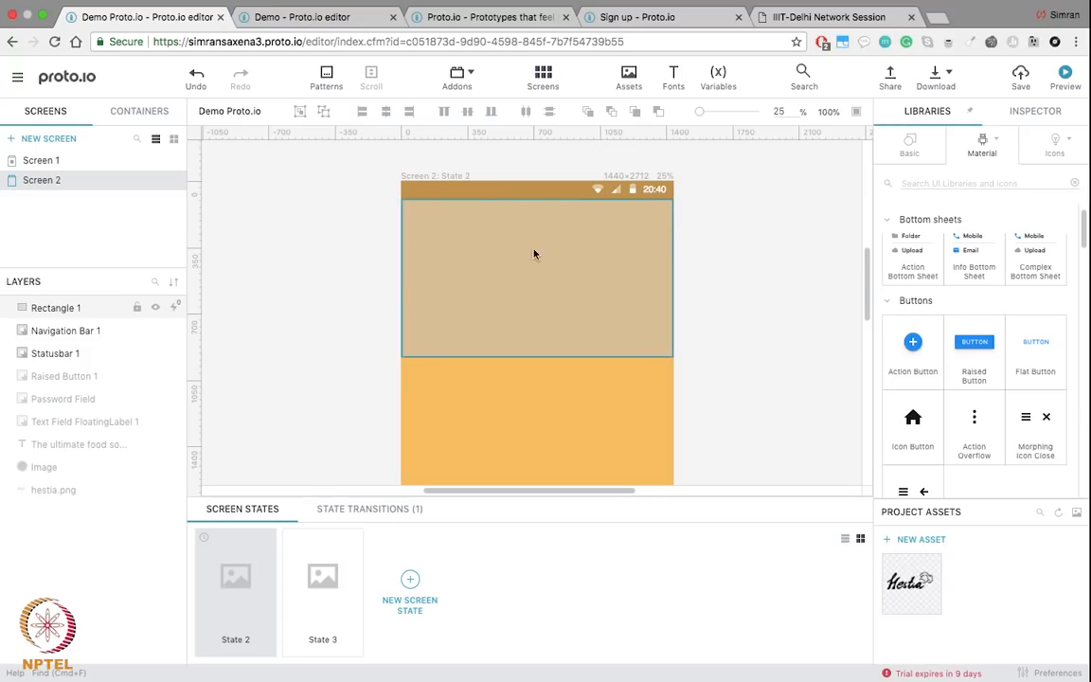
Step: Upload chicken biryani, dhokla, jalebi and mutton curry JPGs from Finder into Project Assets
key(ctrl+Left)
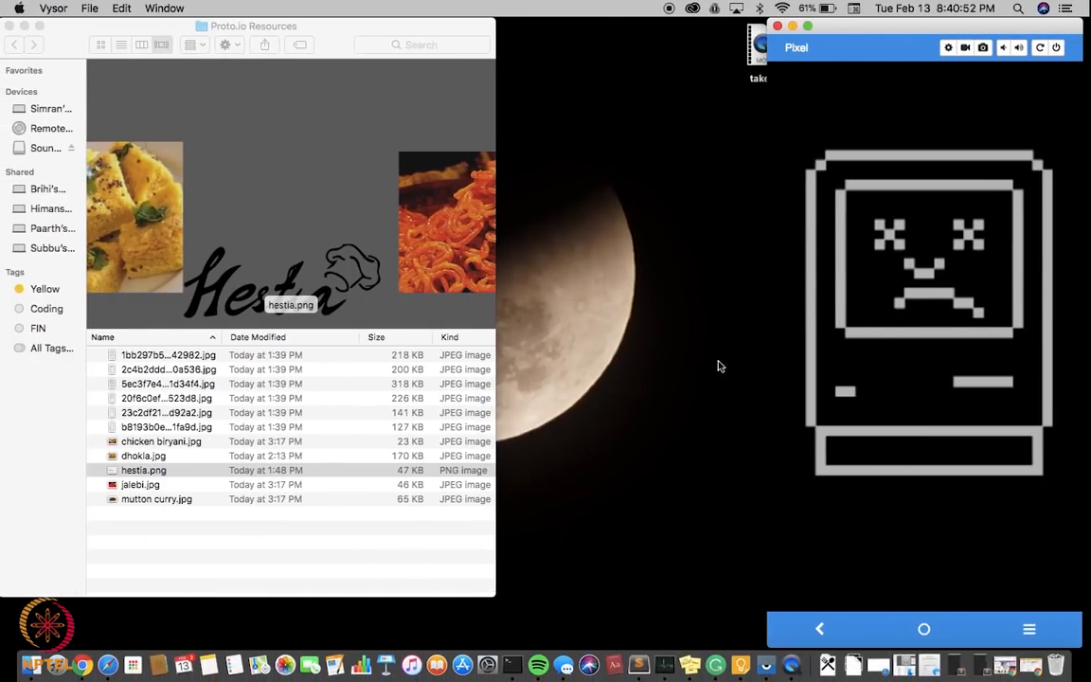
click(161, 444)
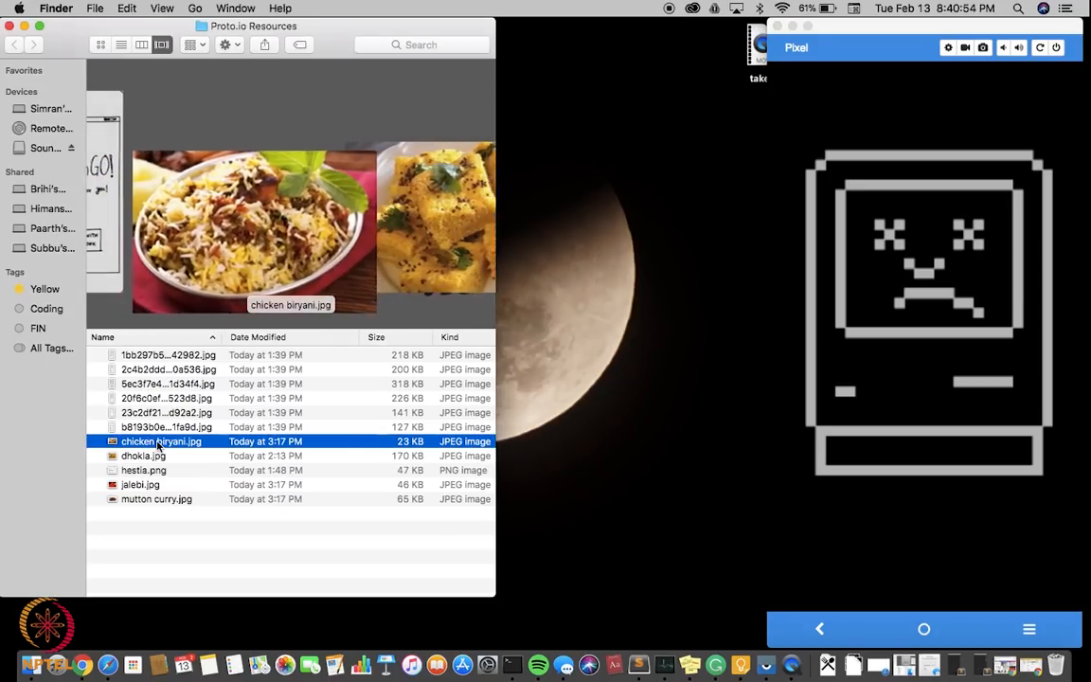
shift+click(144, 455)
super+click(149, 486)
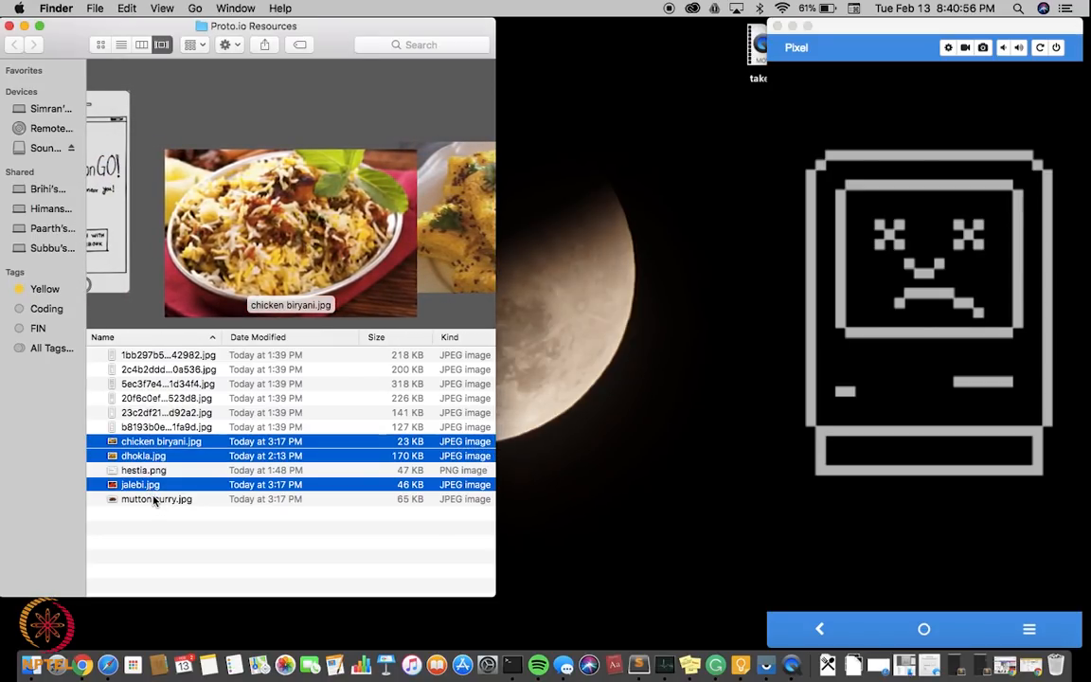
super+click(153, 499)
drag(163, 437, 937, 576)
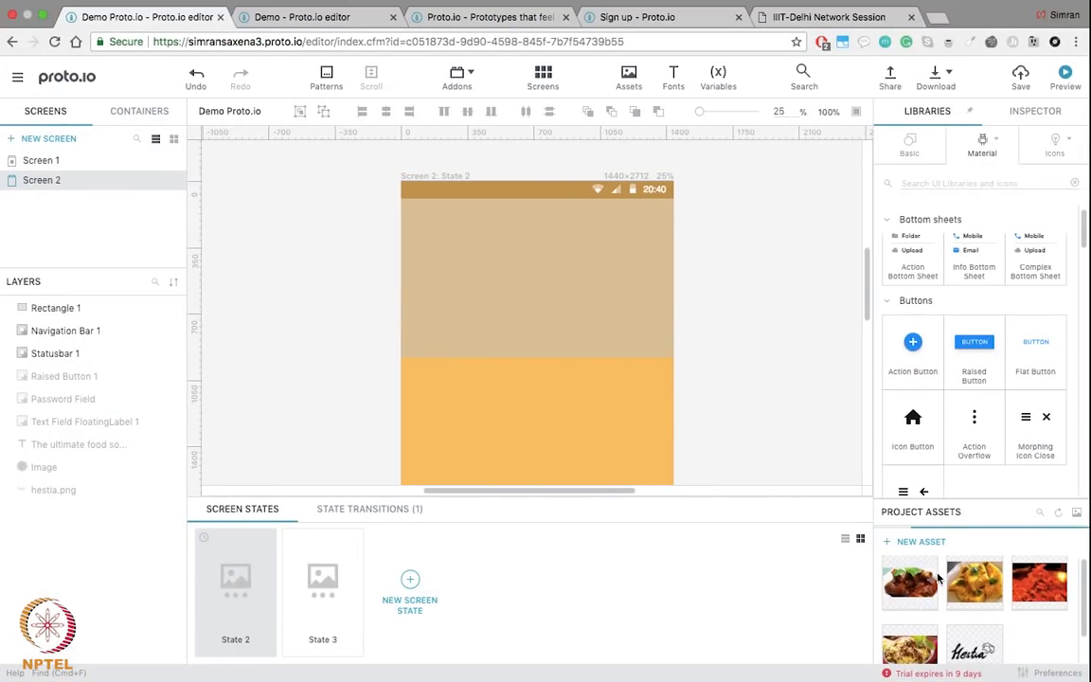
Step: Drop dhokla.jpg onto the header and size it to 1020×765 at X 219, Y 137
scroll(939, 578, down, 1)
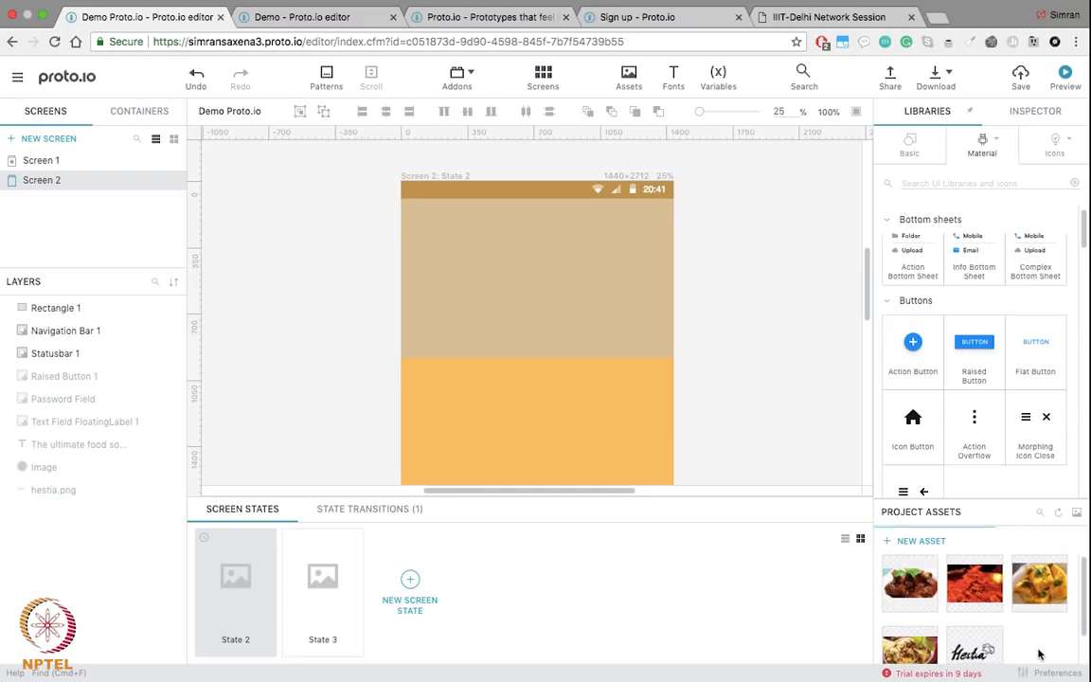
drag(1026, 587, 531, 286)
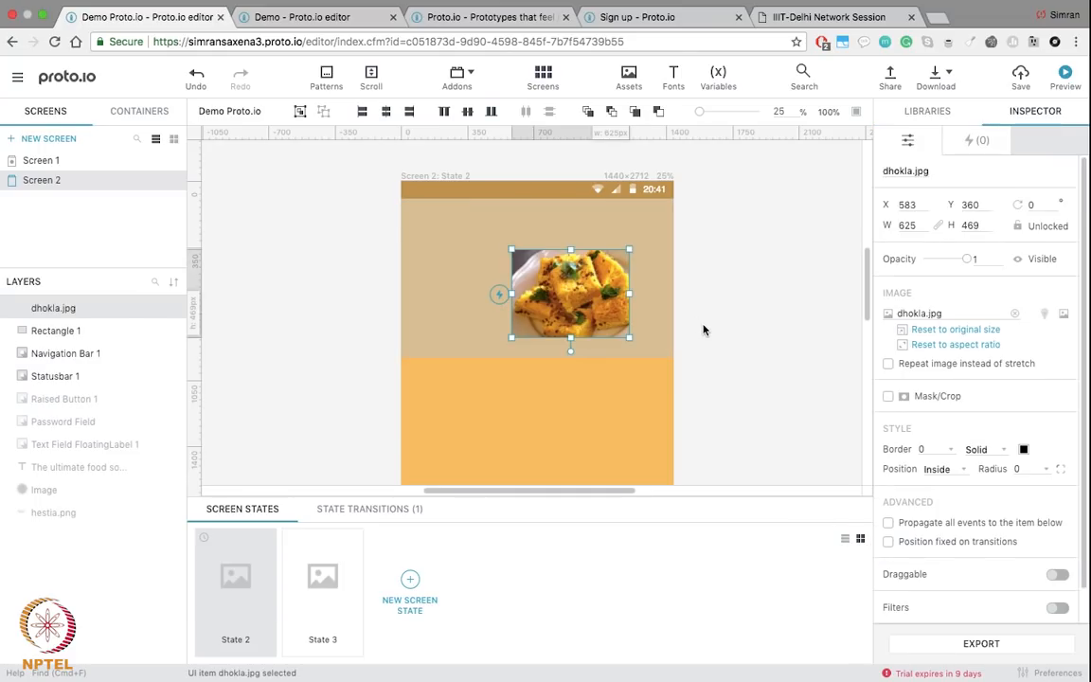
drag(528, 273, 461, 243)
click(476, 260)
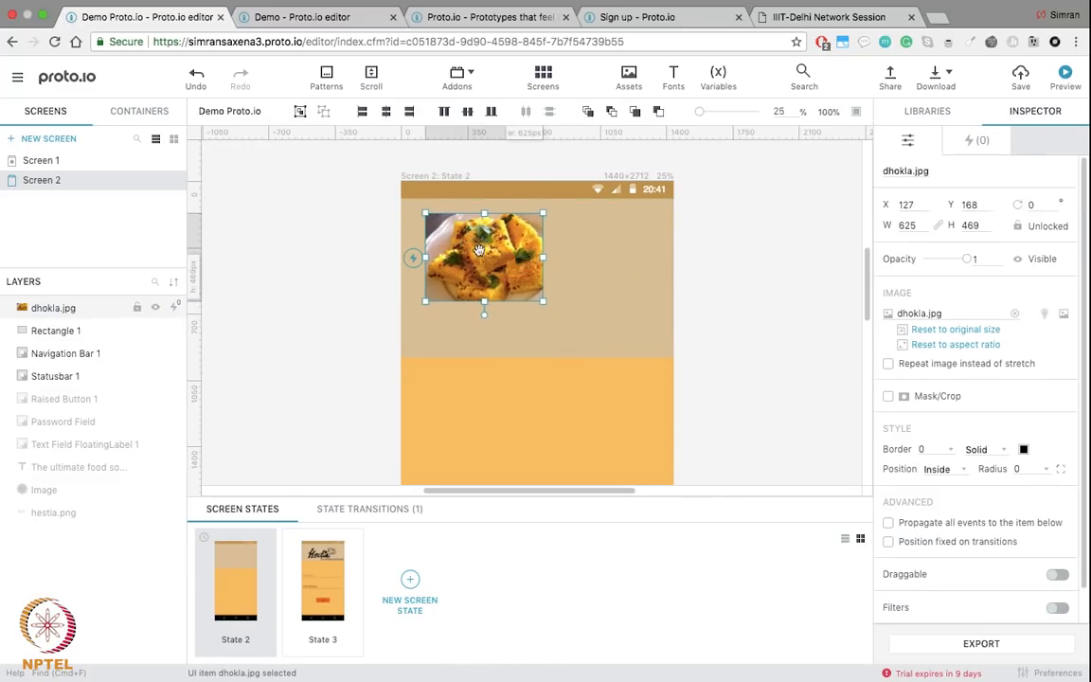
drag(543, 301, 690, 348)
drag(482, 291, 494, 290)
drag(627, 346, 663, 355)
mouse_move(560, 290)
mouse_down()
mouse_move(546, 287)
mouse_move(557, 287)
mouse_up()
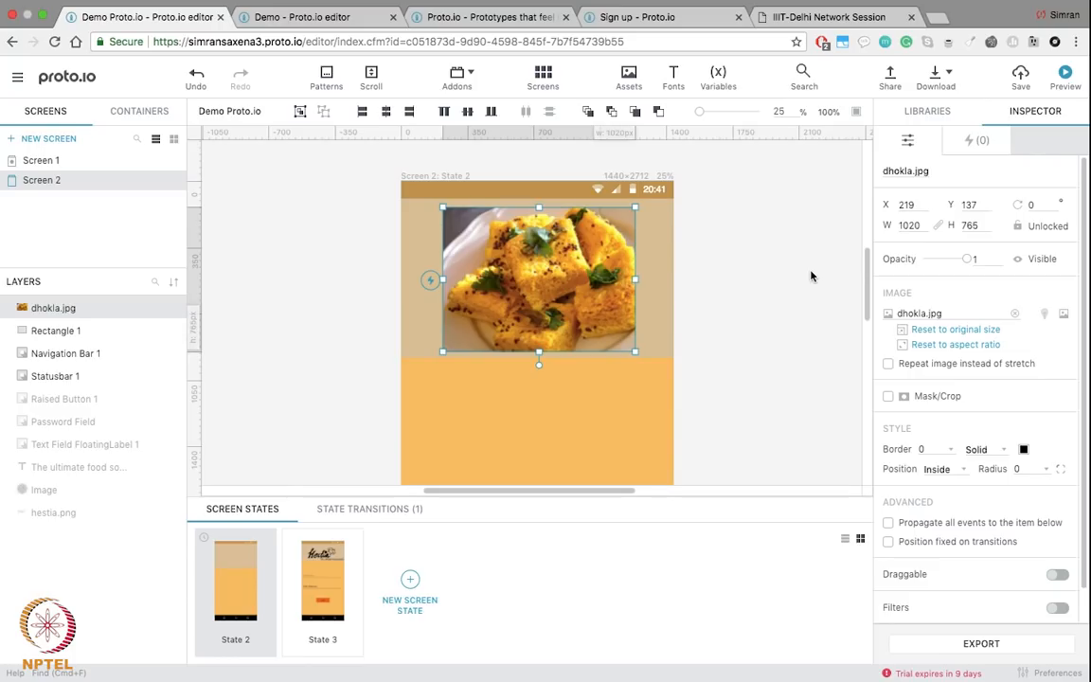
key(Escape)
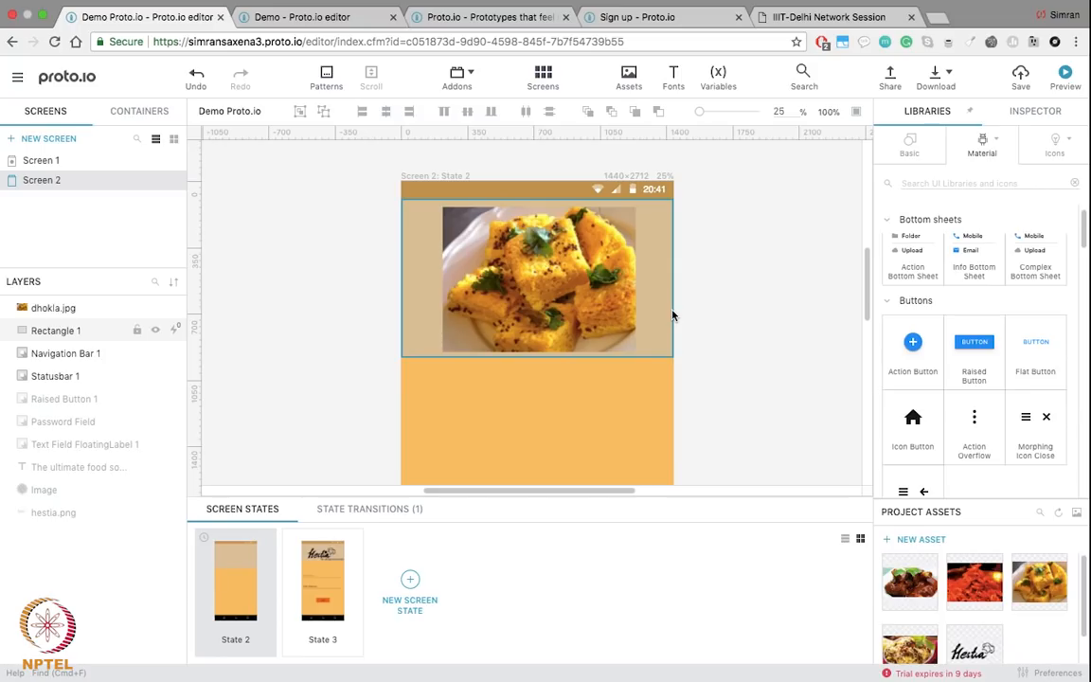
Step: Search the icon library for 'left' and place a left chevron beside the dhokla image
click(971, 181)
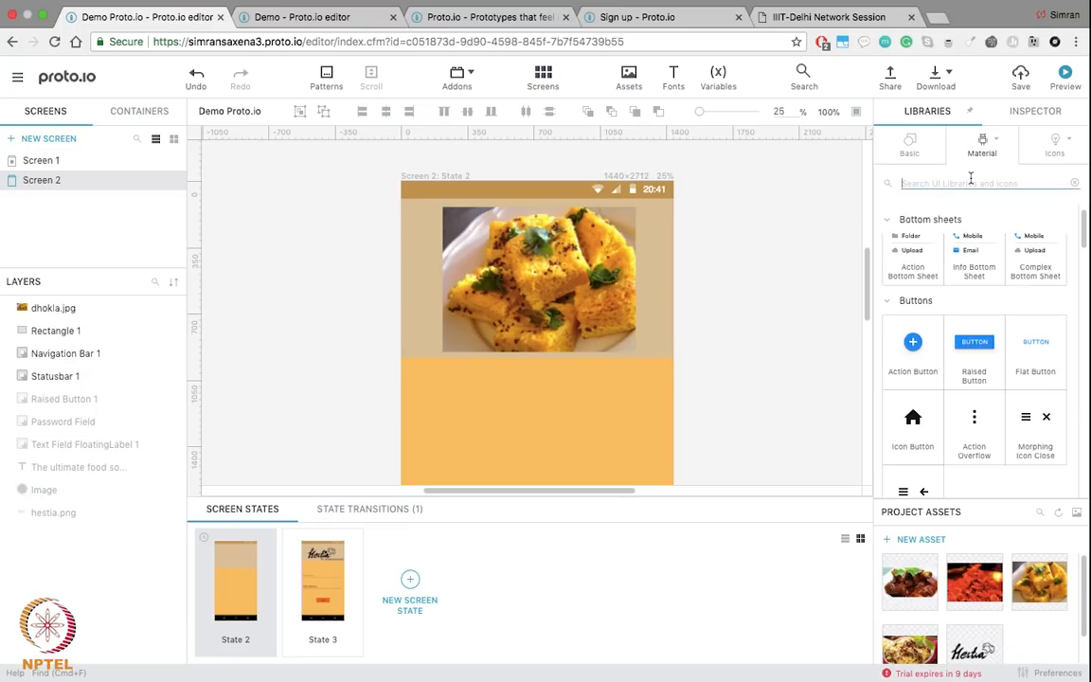
click(1062, 145)
click(1051, 149)
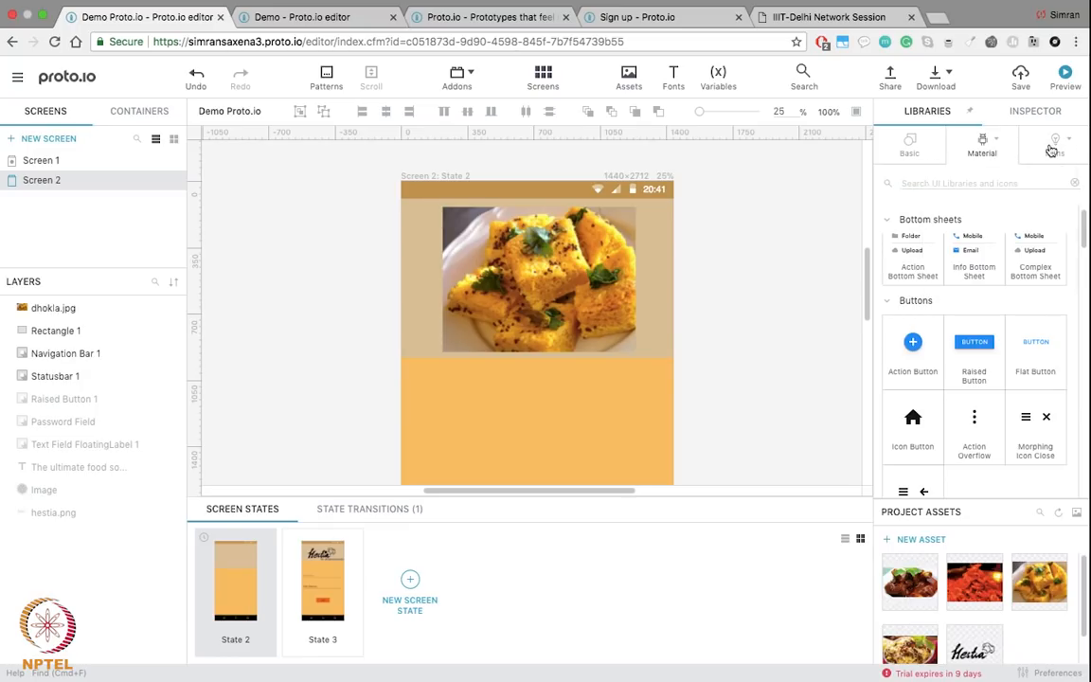
click(1051, 148)
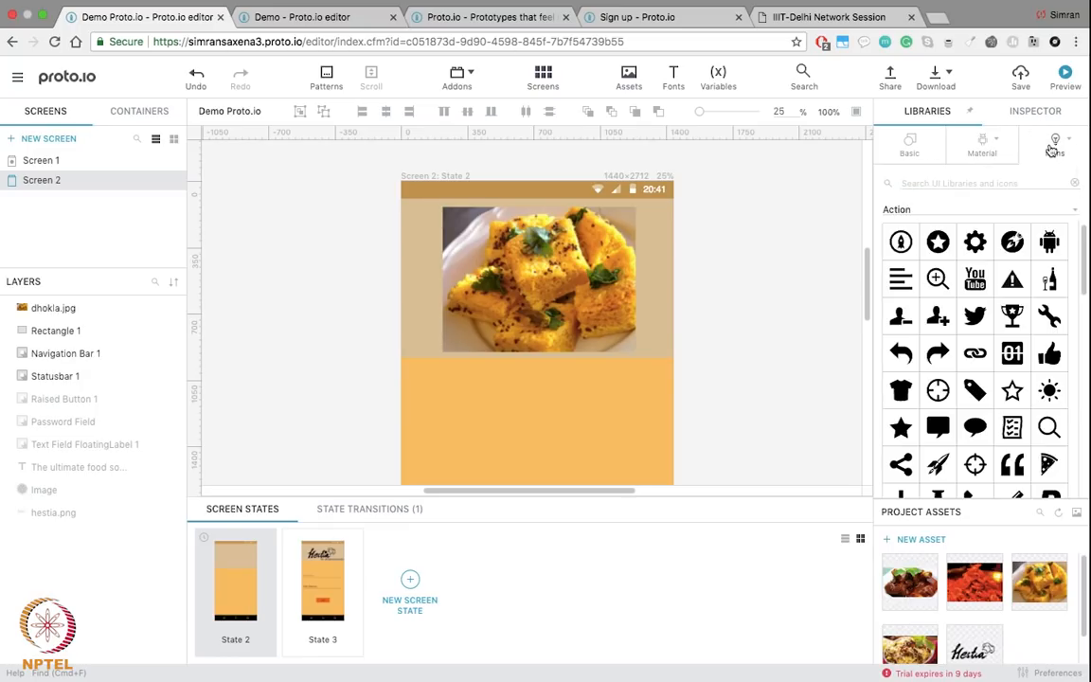
click(973, 182)
text(f)
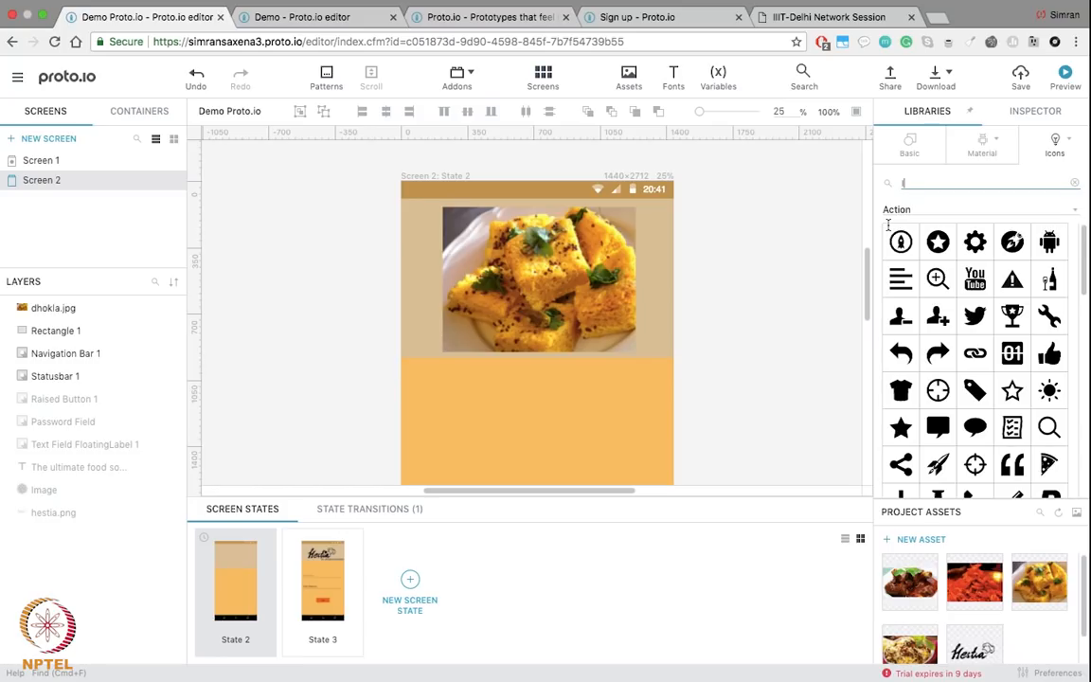
text(ef)
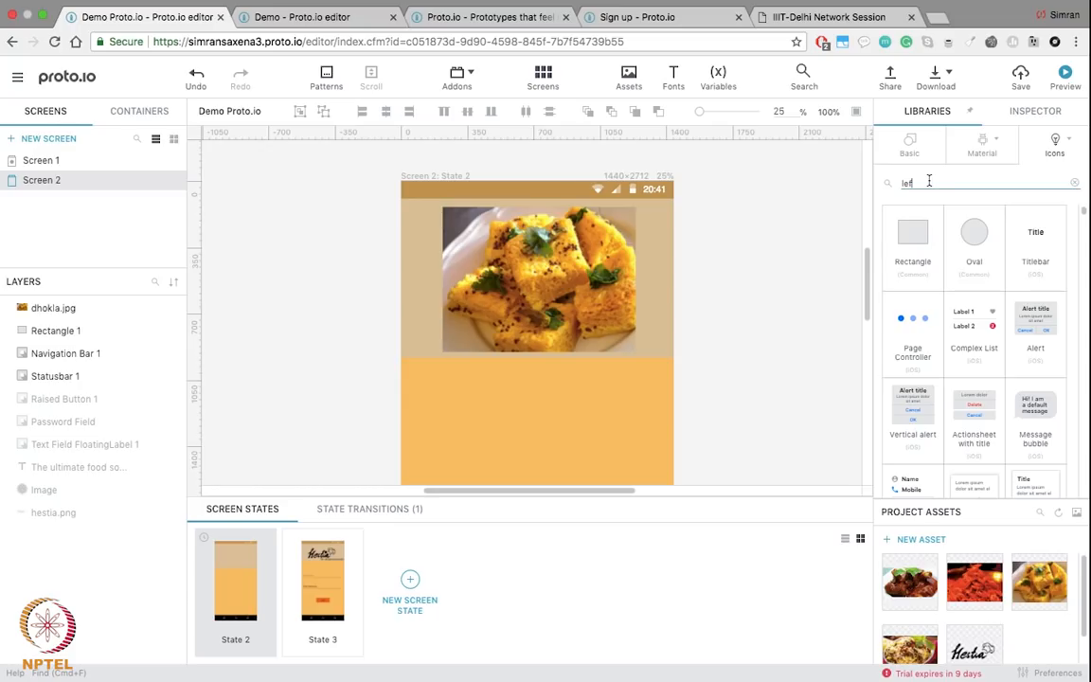
text(t)
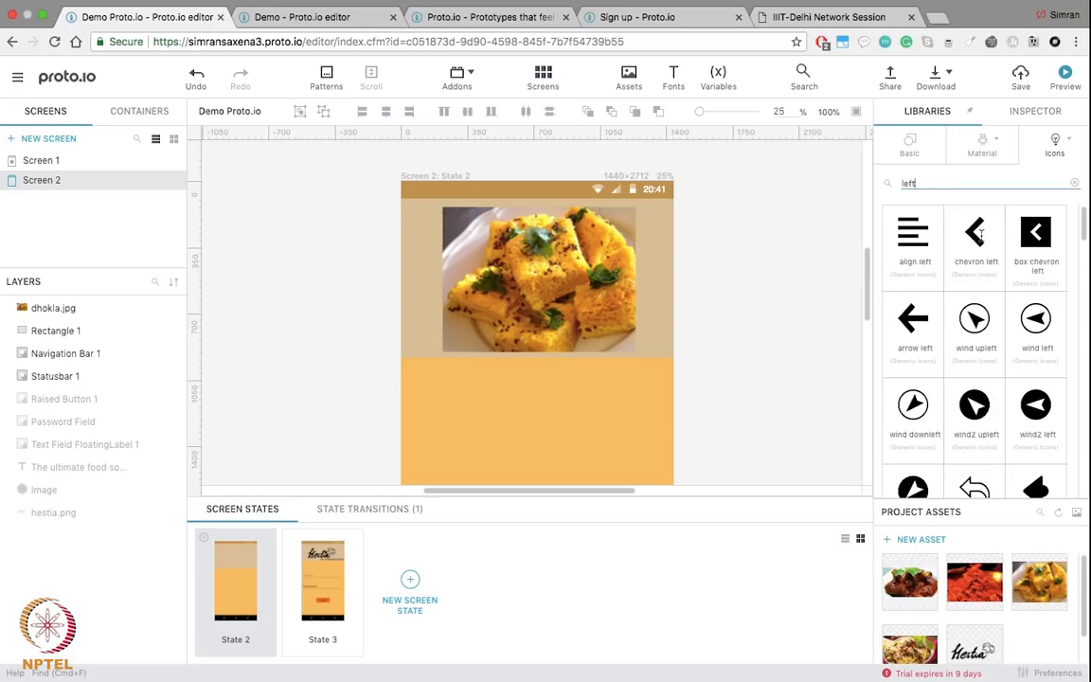
drag(975, 239, 420, 272)
Step: Search 'right' and place a 189 × 189 right chevron on the image's opposite side
click(724, 342)
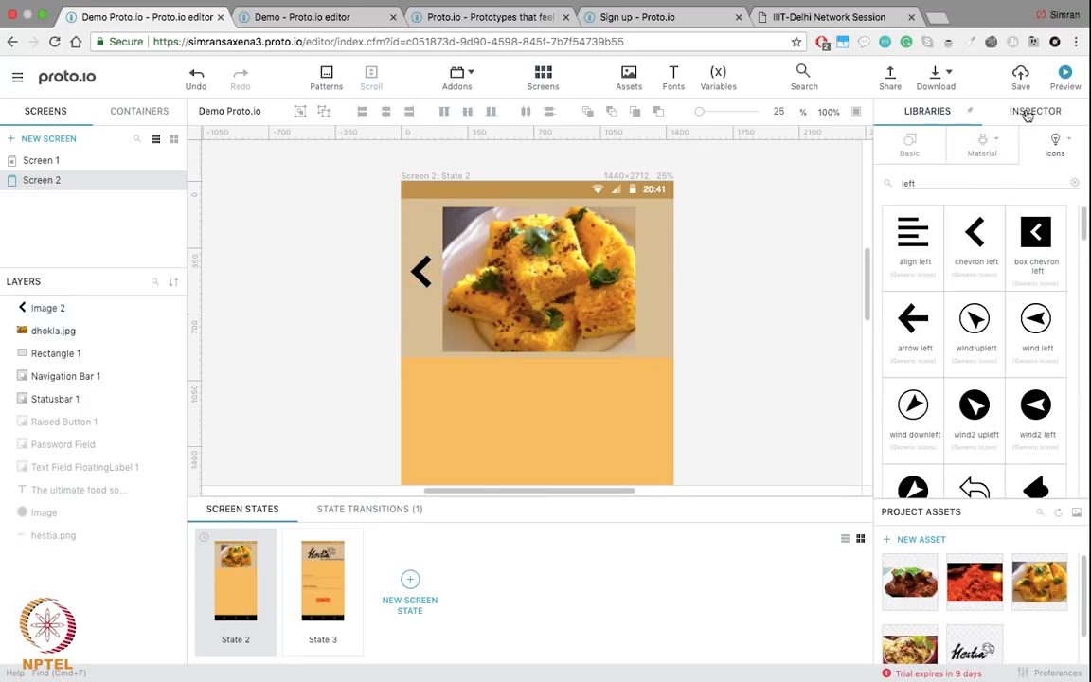
double_click(909, 182)
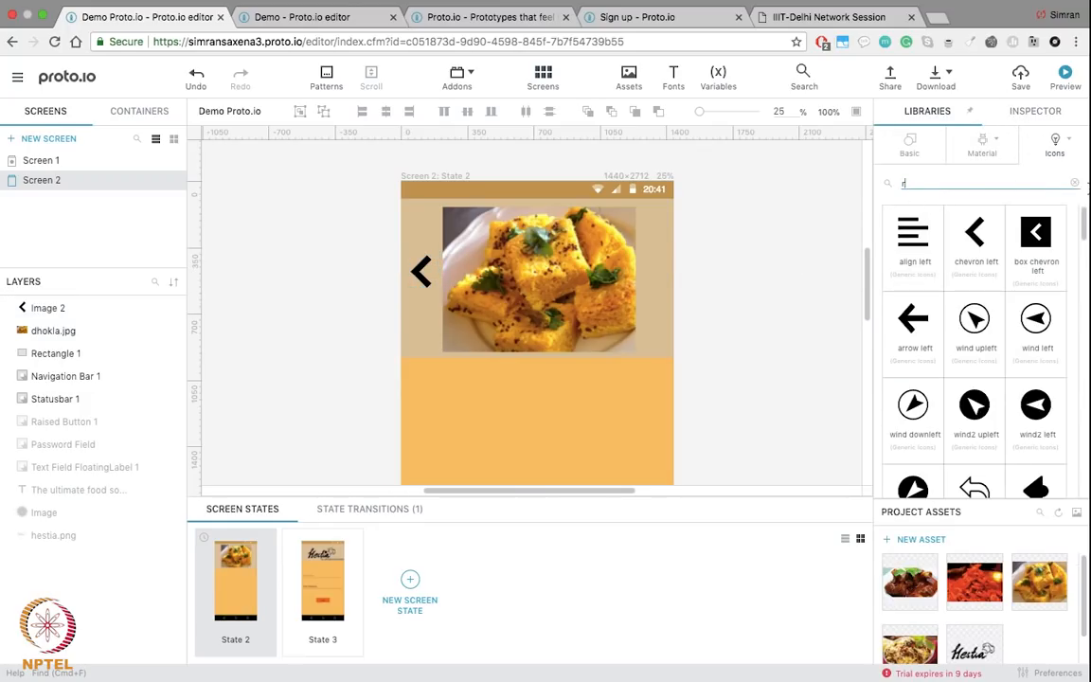
text(rig)
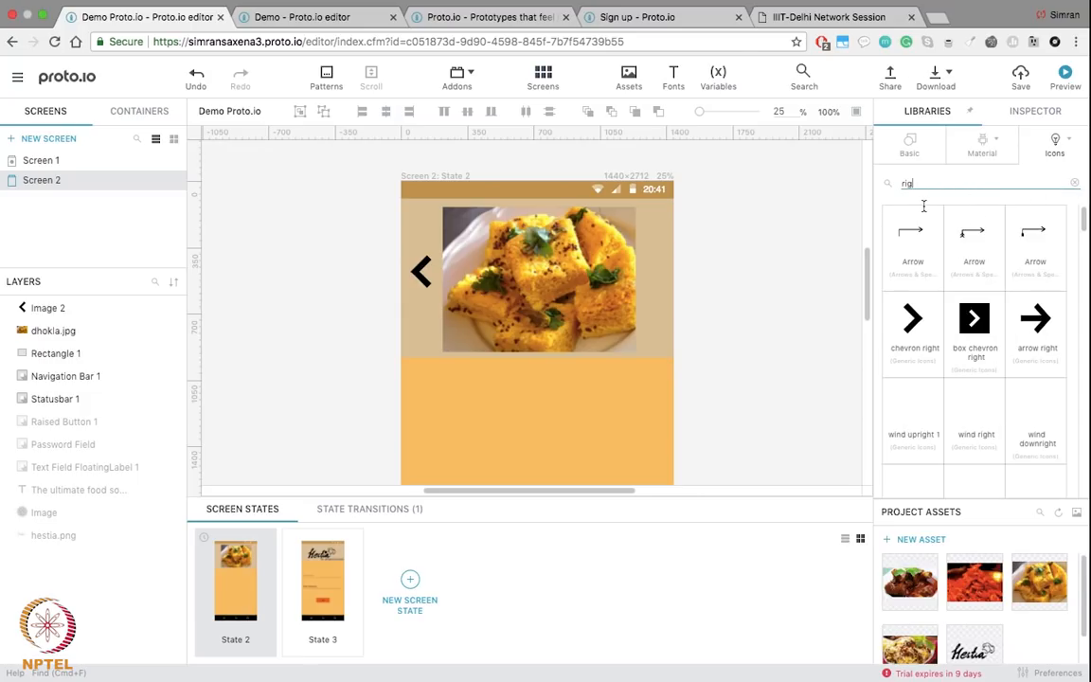
text(ht)
drag(912, 318, 653, 275)
click(758, 306)
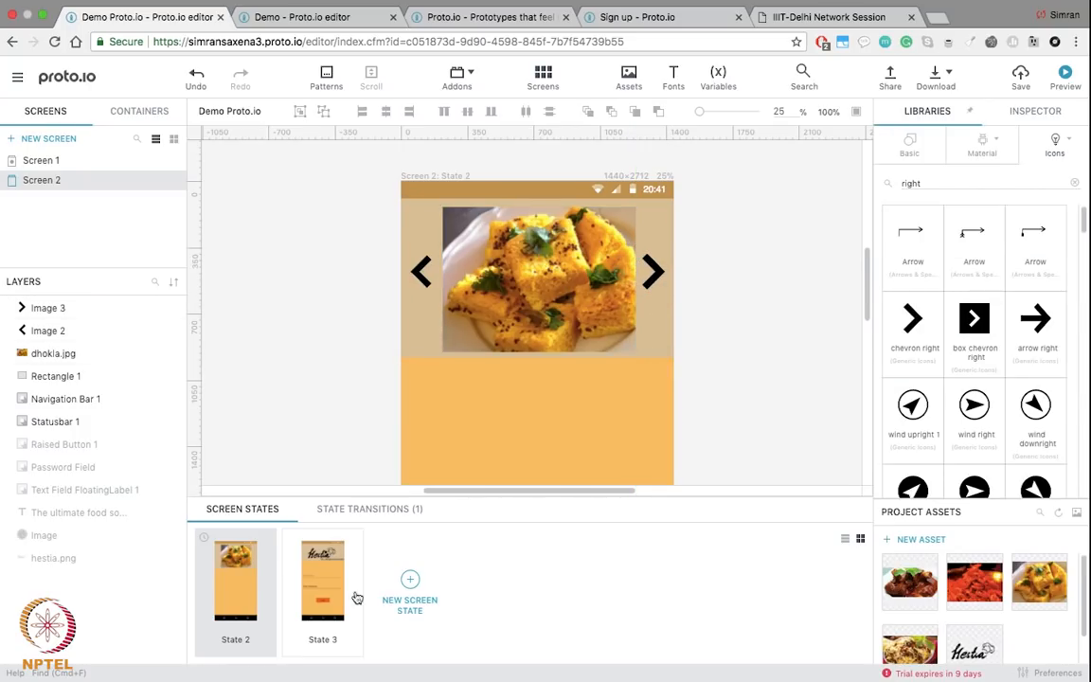
Step: Delete State 3 from Screen 2 and check the finished demo project for reference
click(342, 642)
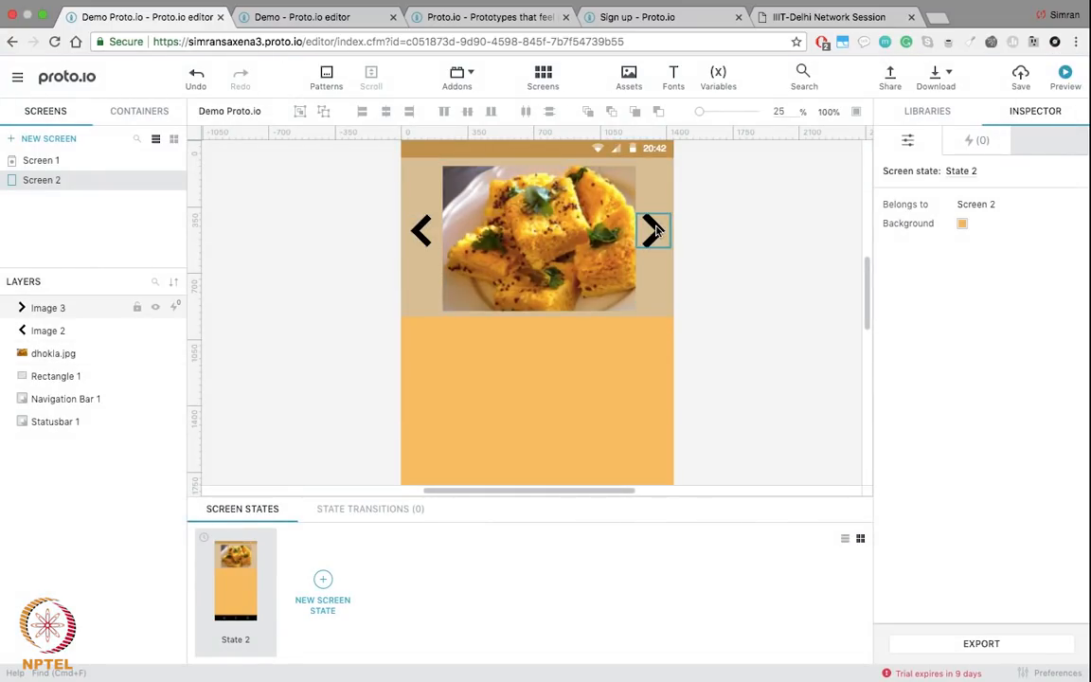
scroll(714, 395, down, 2)
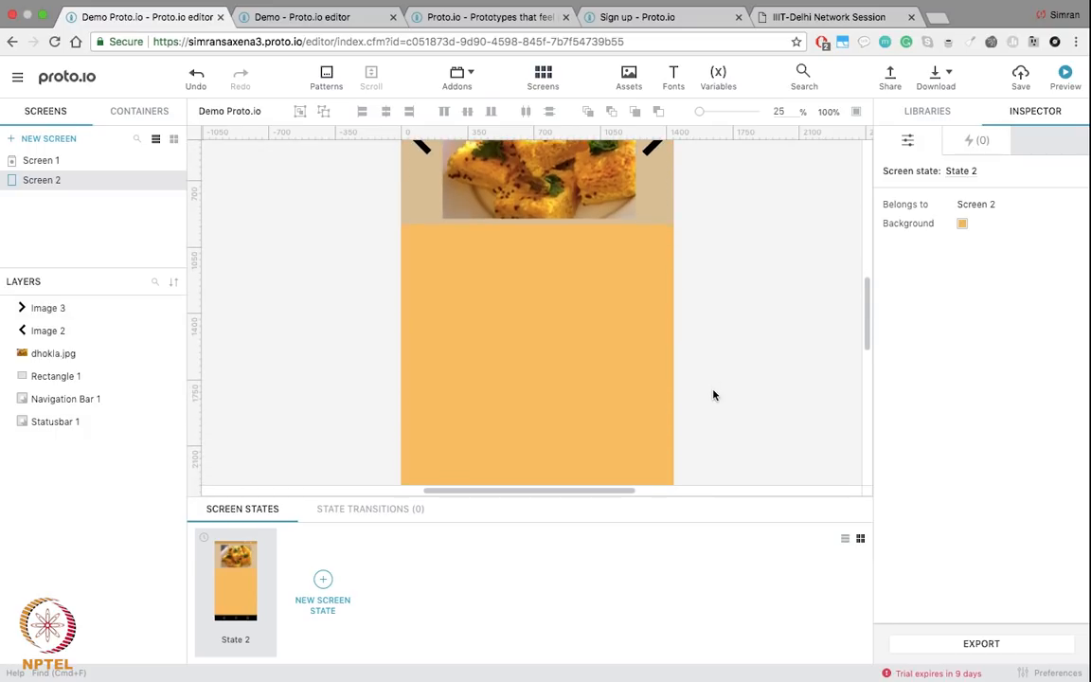
click(481, 19)
click(319, 20)
scroll(554, 358, down, 2)
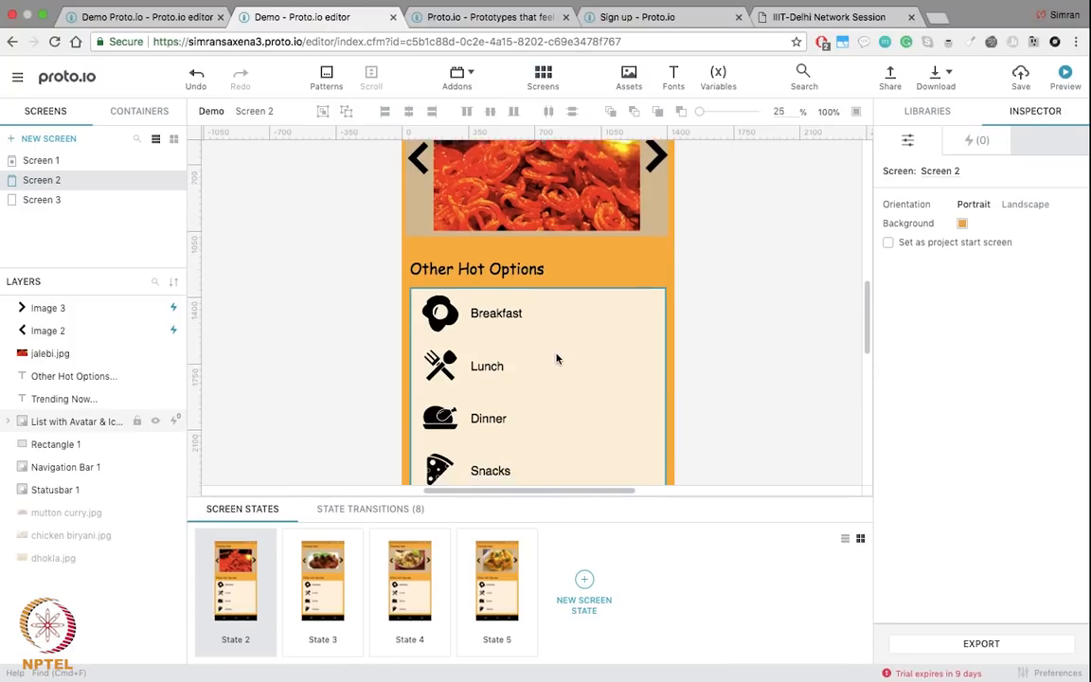
click(95, 16)
scroll(957, 409, down, 4)
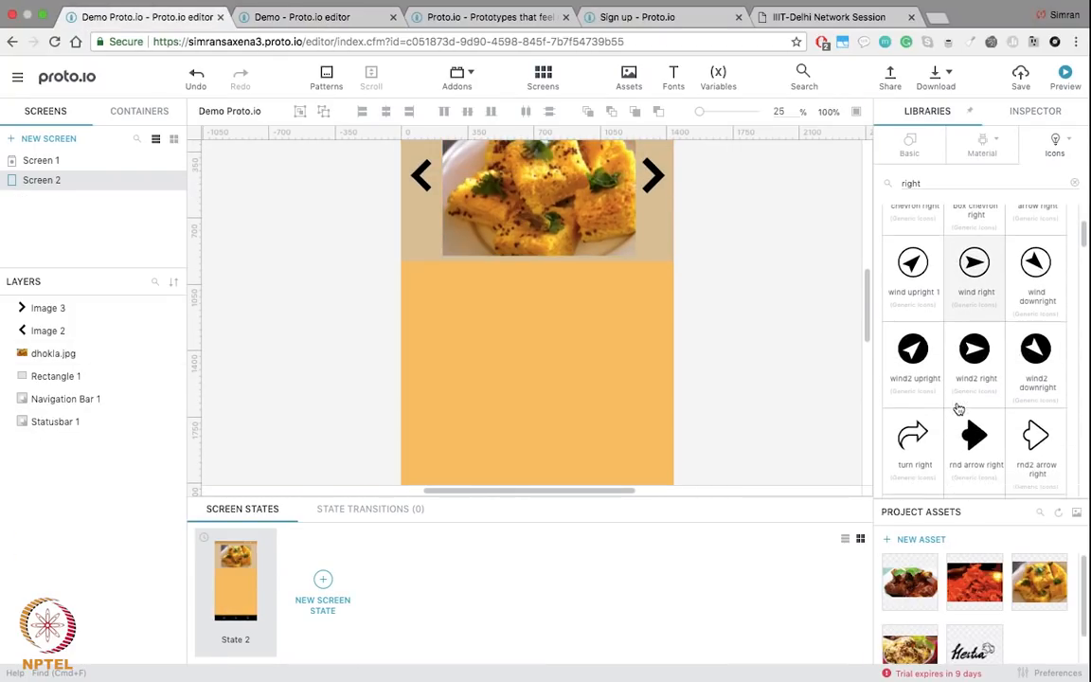
Step: Add a Material 'List with Avatar' below the dhokla image, then enlarge and position it
click(973, 155)
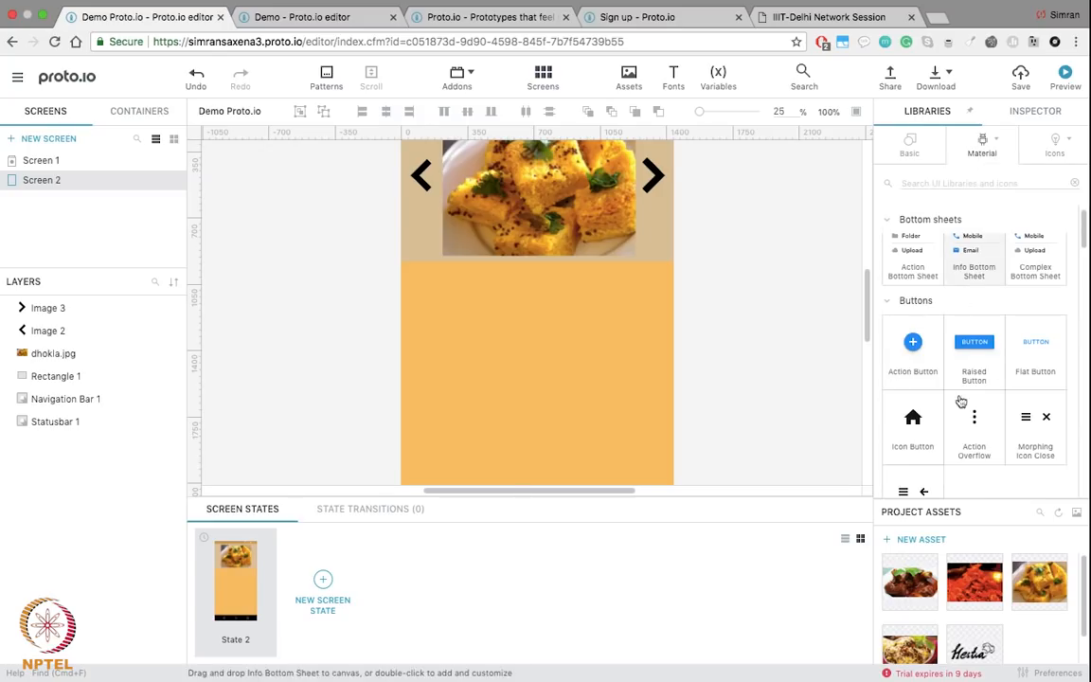
scroll(950, 485, down, 5)
scroll(950, 485, down, 5)
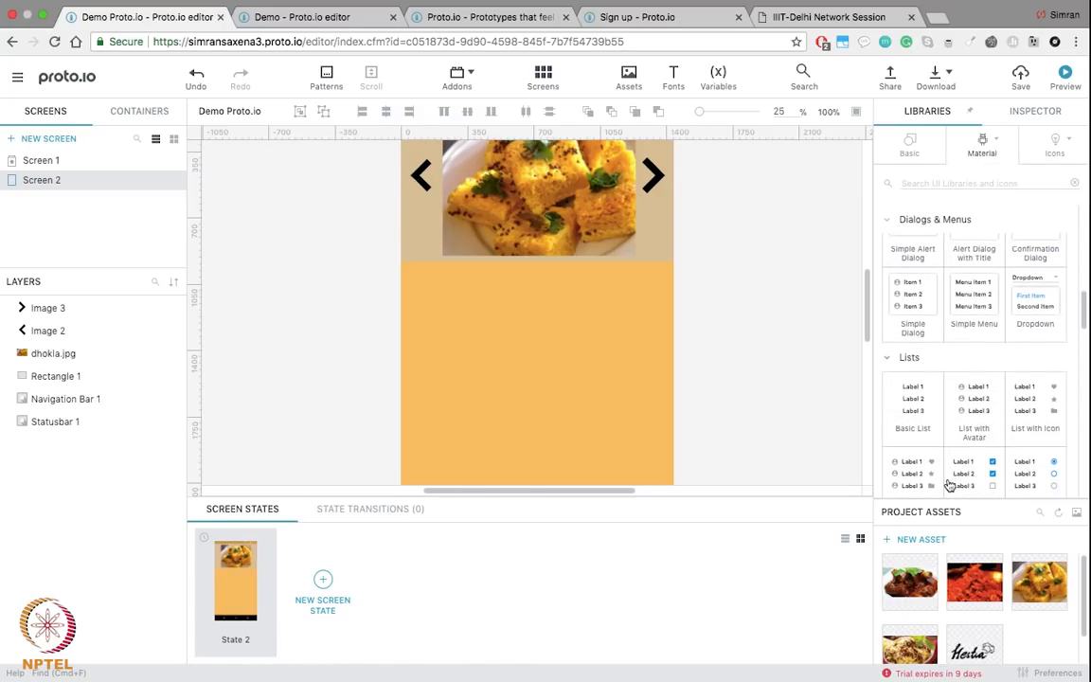
scroll(950, 485, down, 2)
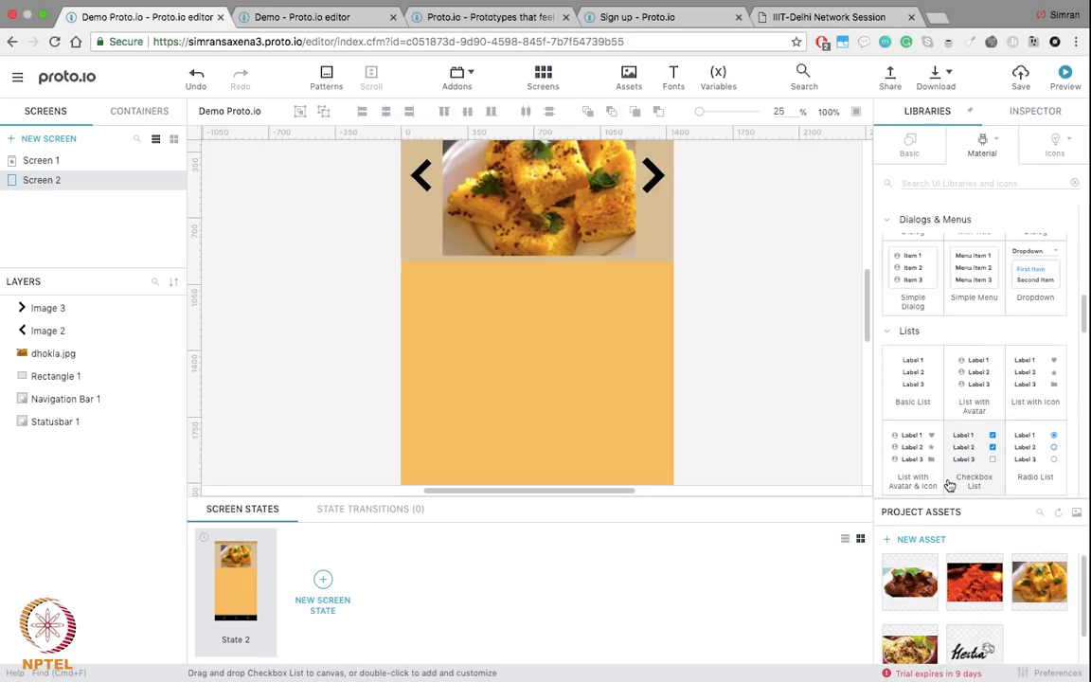
drag(972, 362, 460, 333)
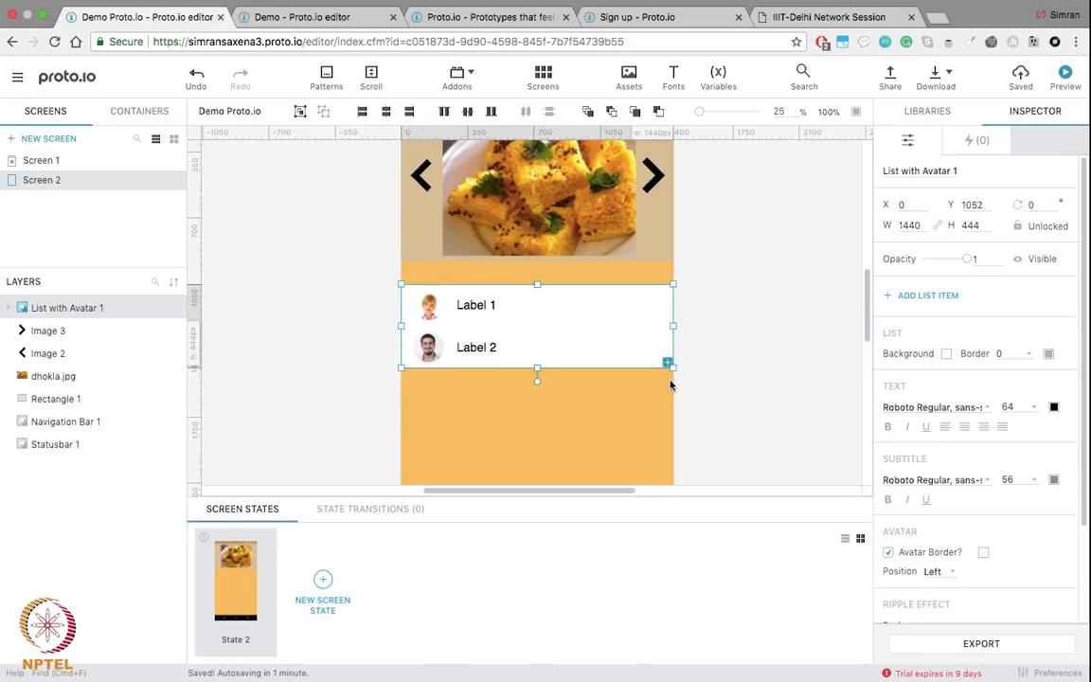
drag(668, 364, 666, 462)
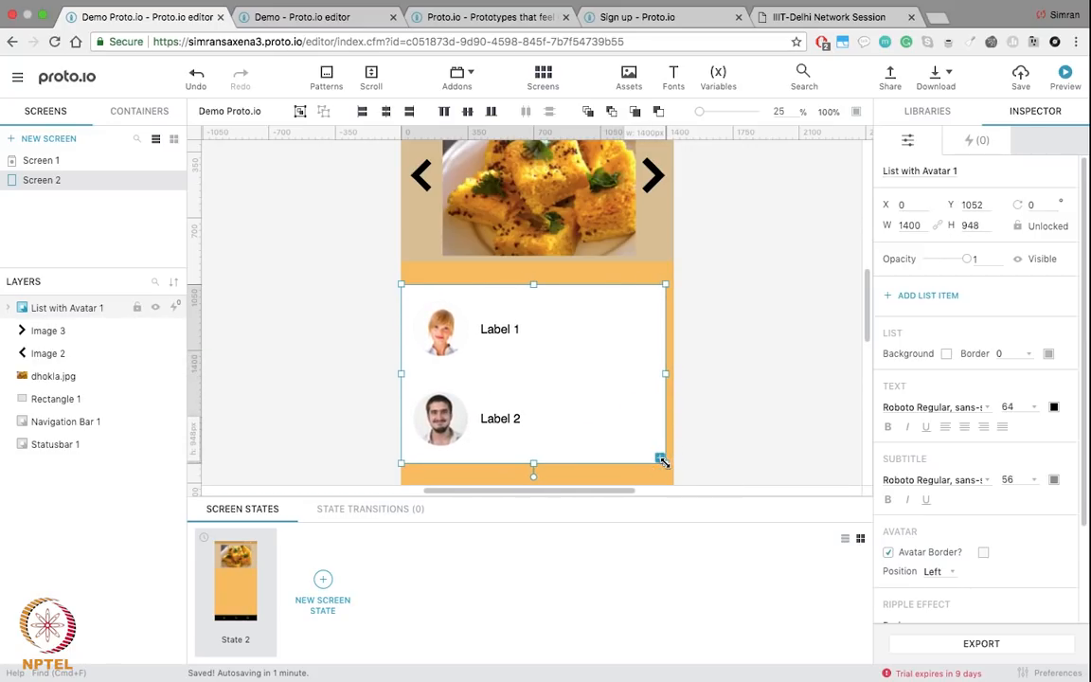
scroll(743, 377, down, 2)
drag(490, 291, 495, 283)
drag(667, 381, 669, 470)
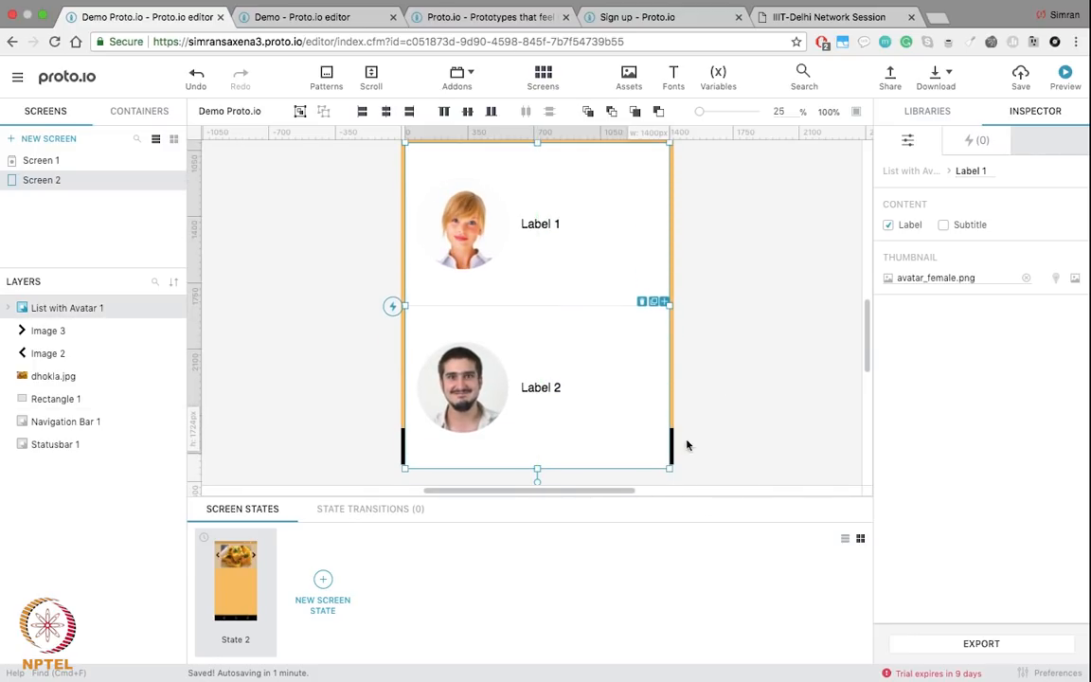
Step: Trim the avatar list's edges to 1352 wide so it clears the navigation bar
drag(538, 471, 537, 423)
scroll(694, 324, up, 3)
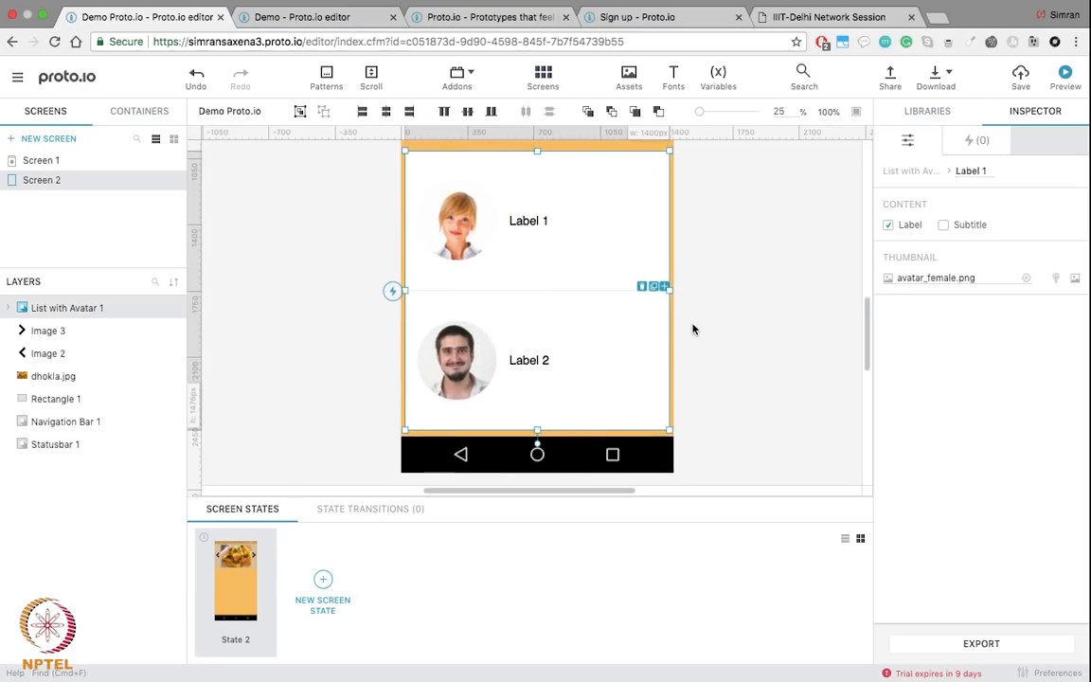
drag(668, 324, 665, 325)
drag(405, 327, 409, 326)
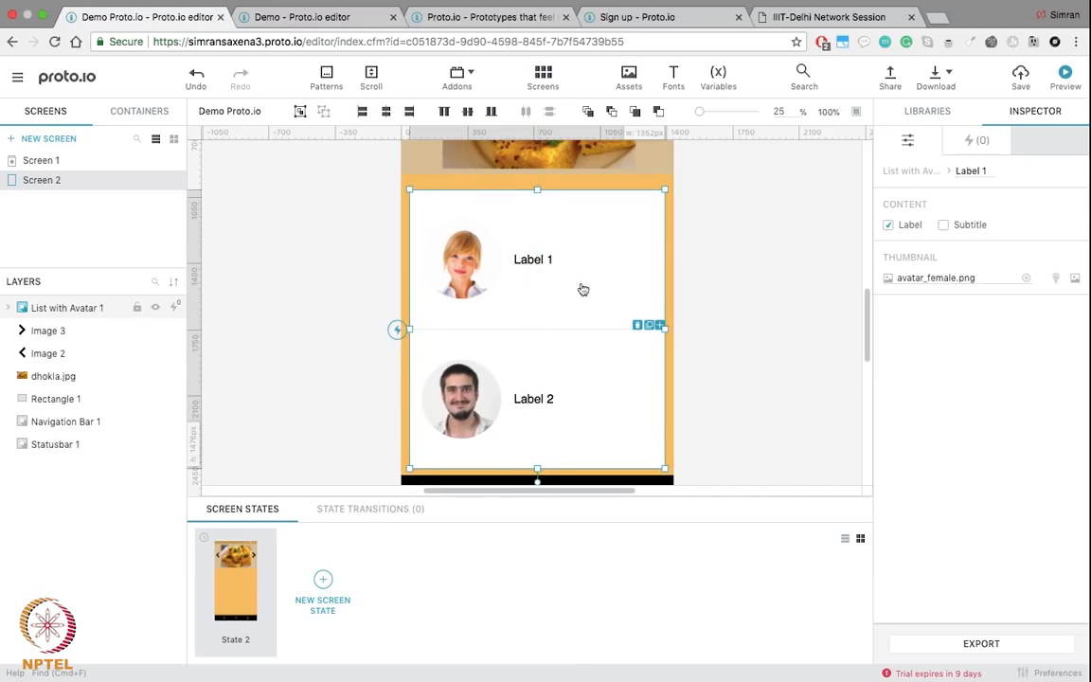
click(743, 278)
double_click(603, 257)
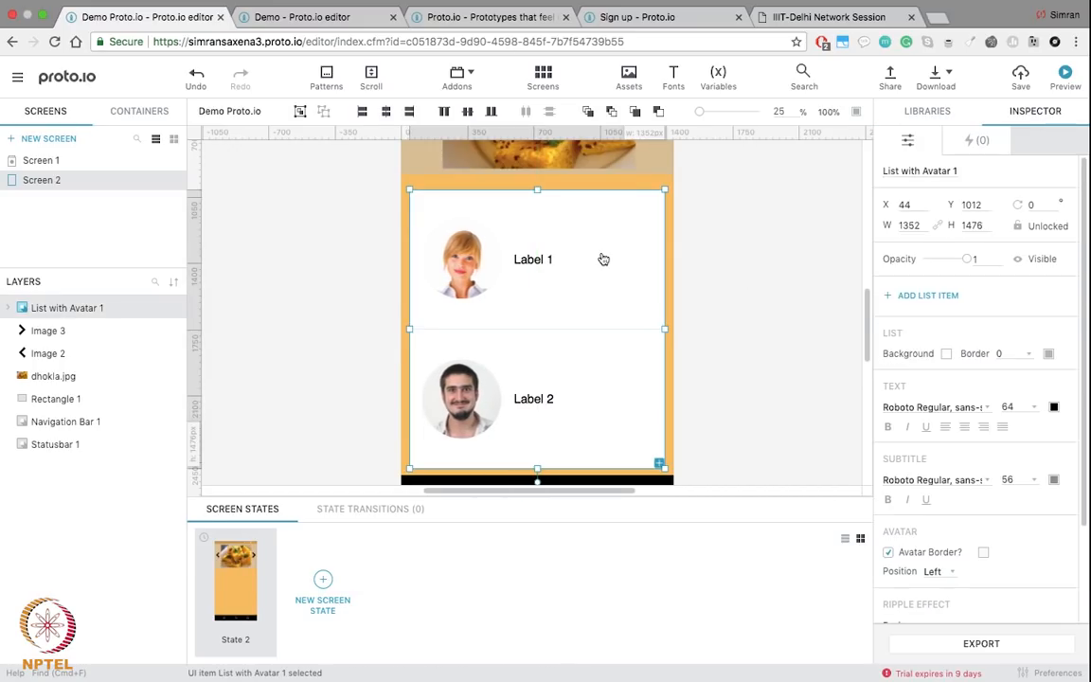
drag(537, 188, 537, 209)
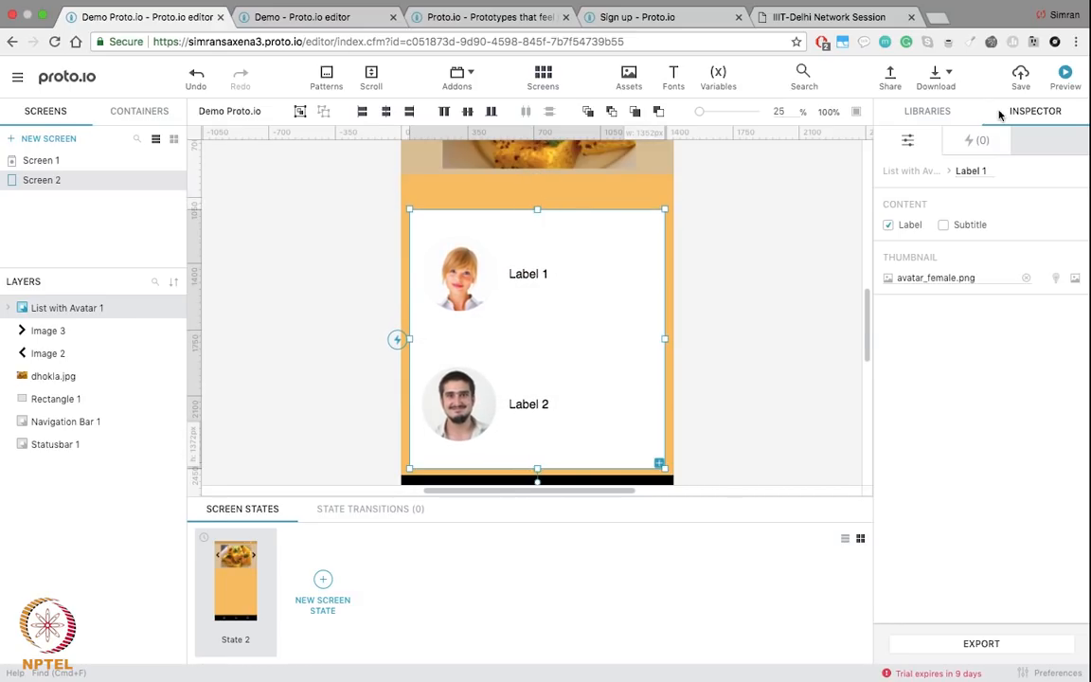
click(947, 113)
click(916, 151)
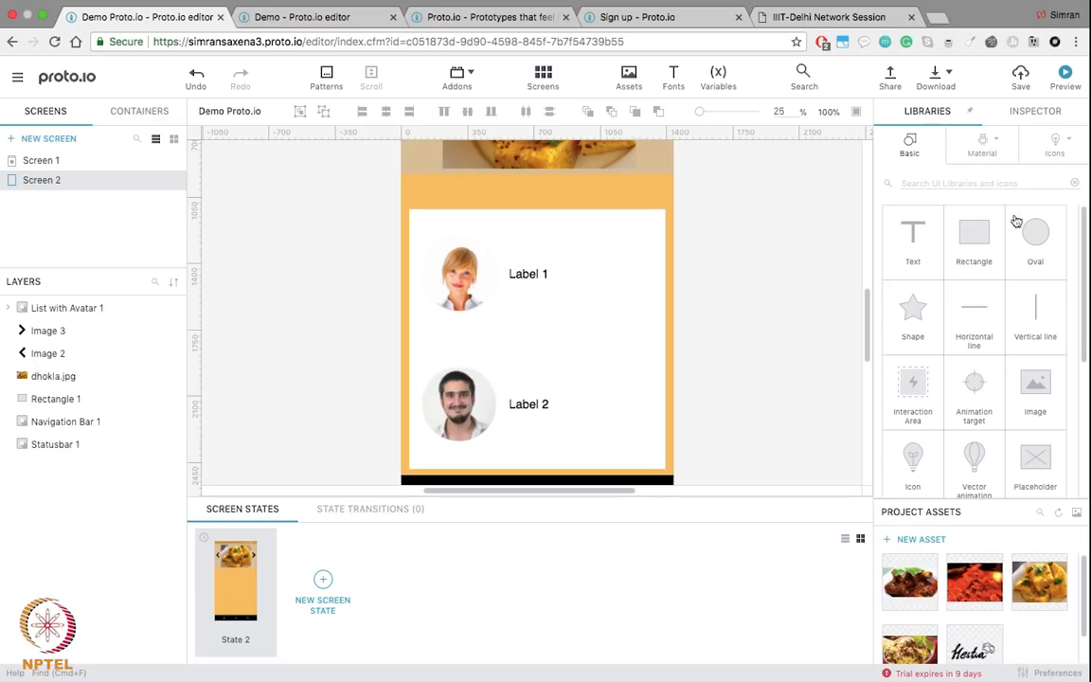
Step: Add an 'All Items' text heading above the avatar list in Comic Sans MS
drag(909, 232, 440, 219)
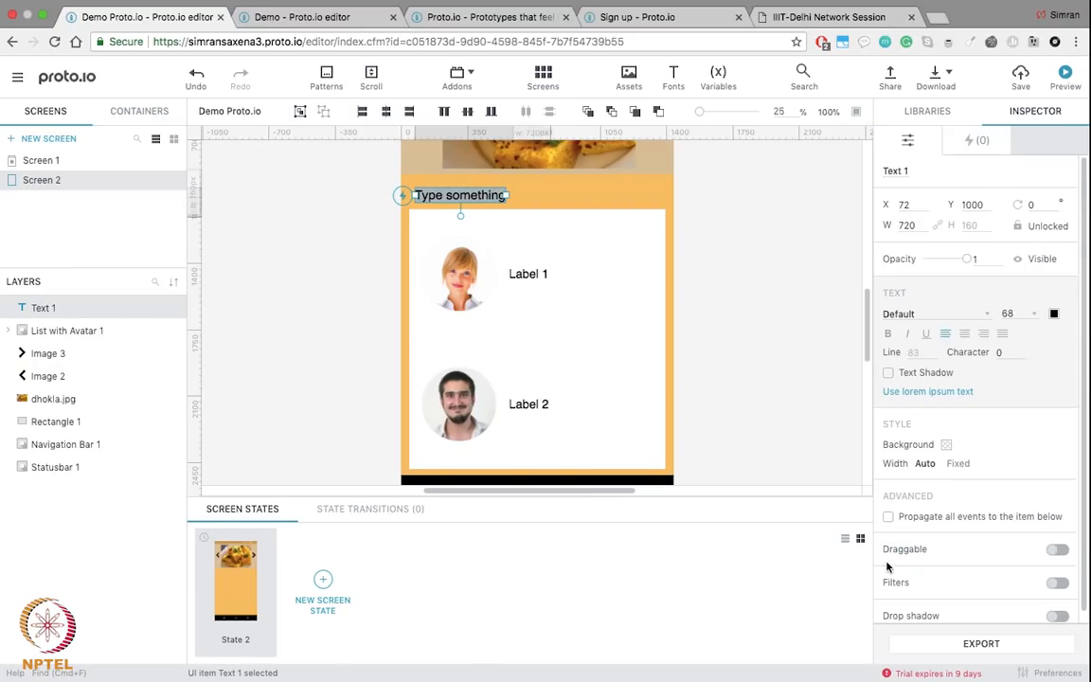
scroll(907, 539, down, 1)
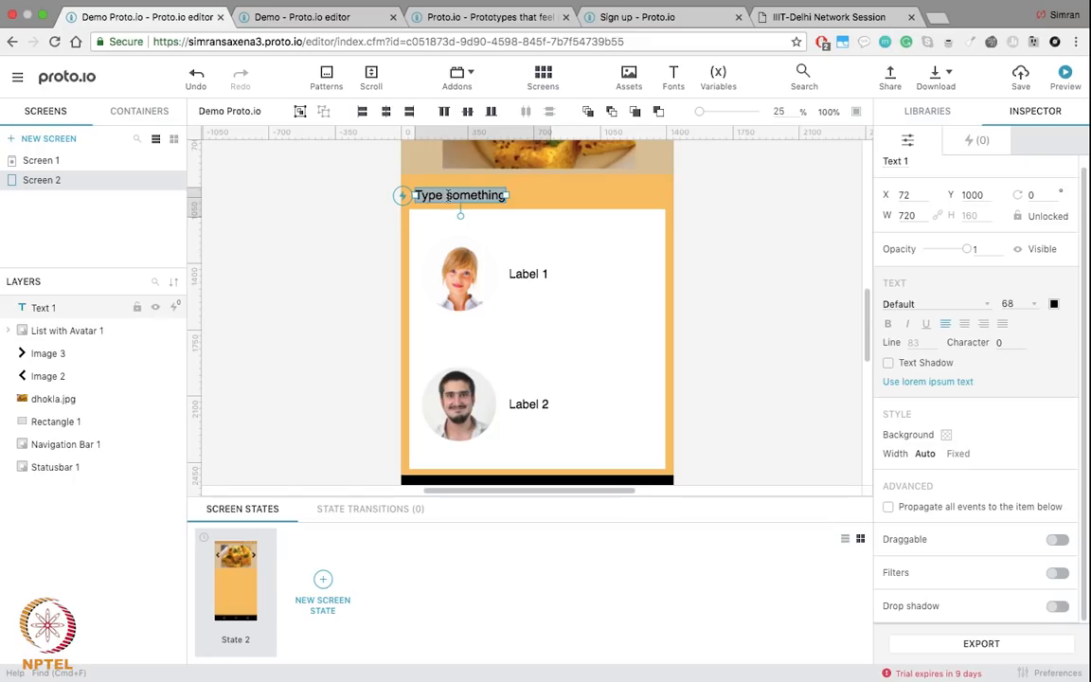
key(BackSpace)
text(All Items)
click(777, 274)
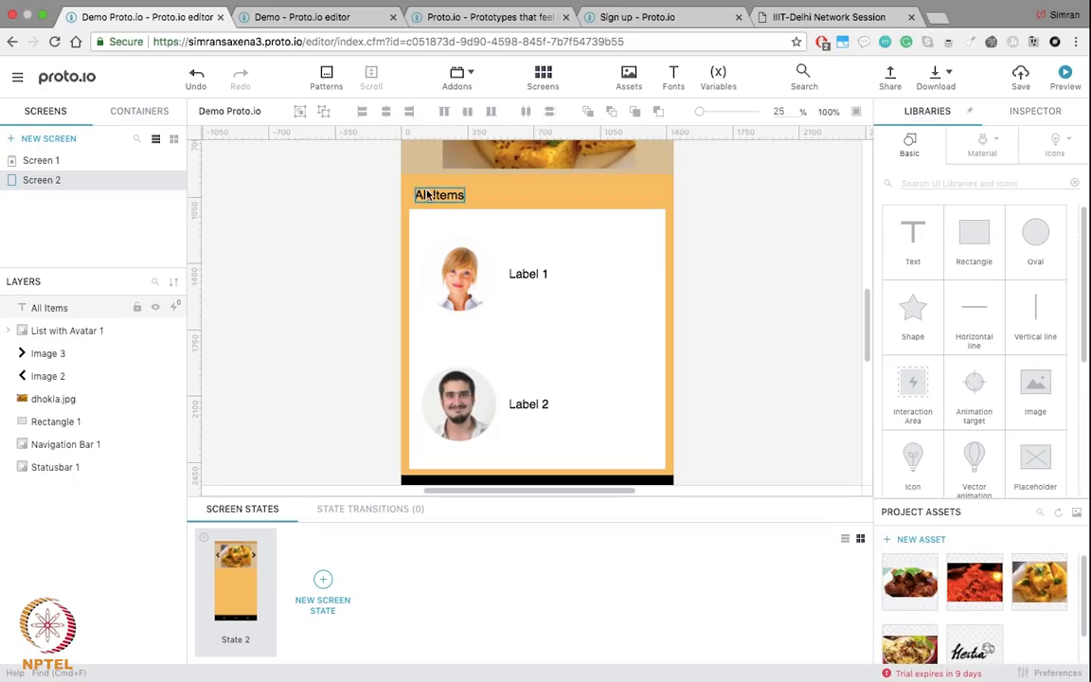
click(428, 194)
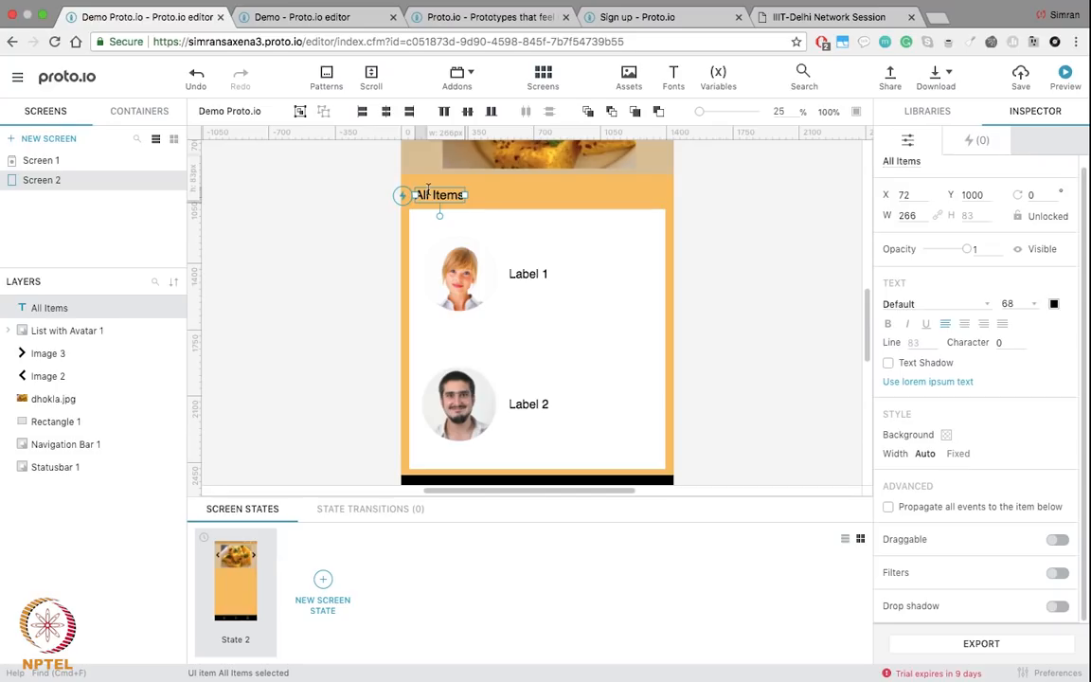
click(986, 308)
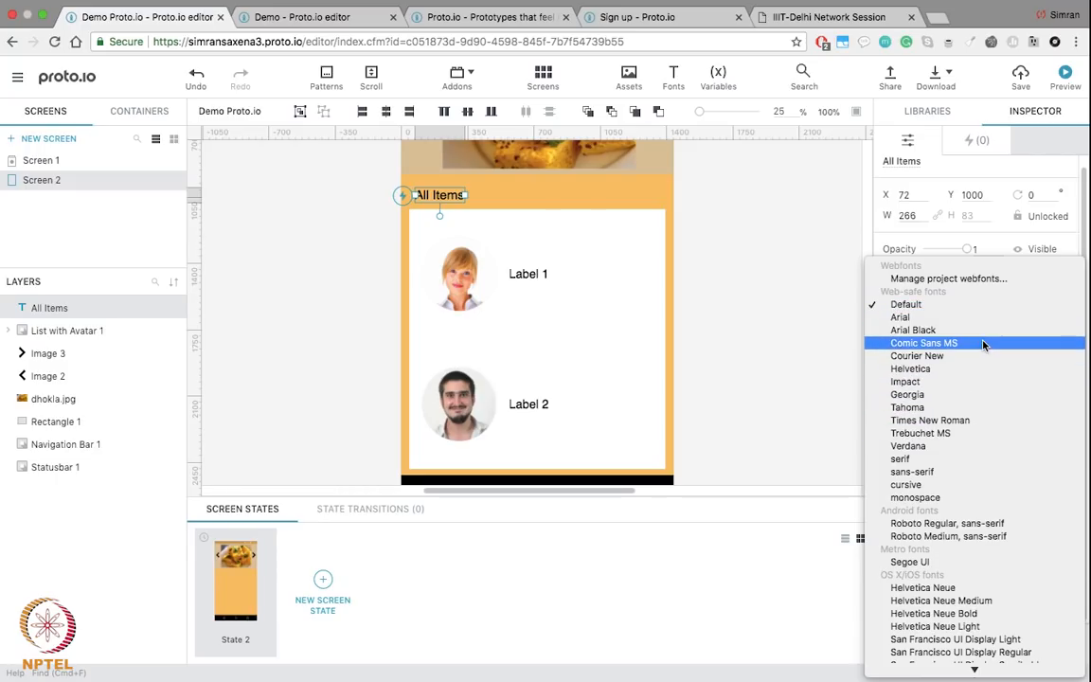
click(983, 344)
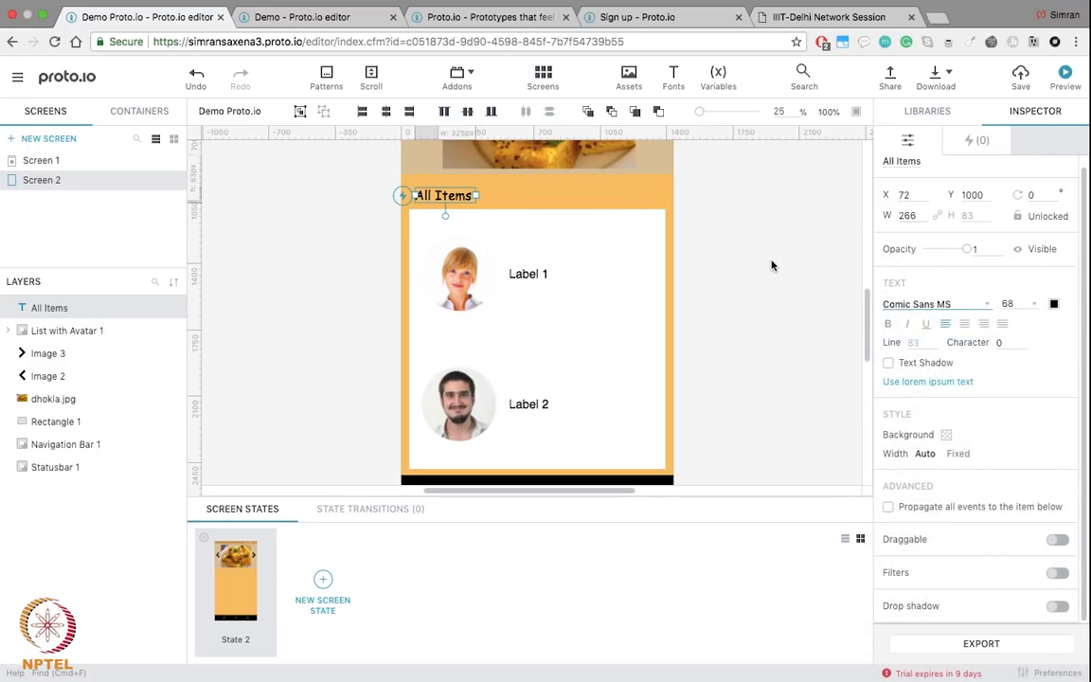
click(772, 266)
click(555, 283)
Step: Add two more list items and stretch the avatar list to 1352 × 1332 above the navigation bar
click(659, 463)
scroll(748, 353, down, 5)
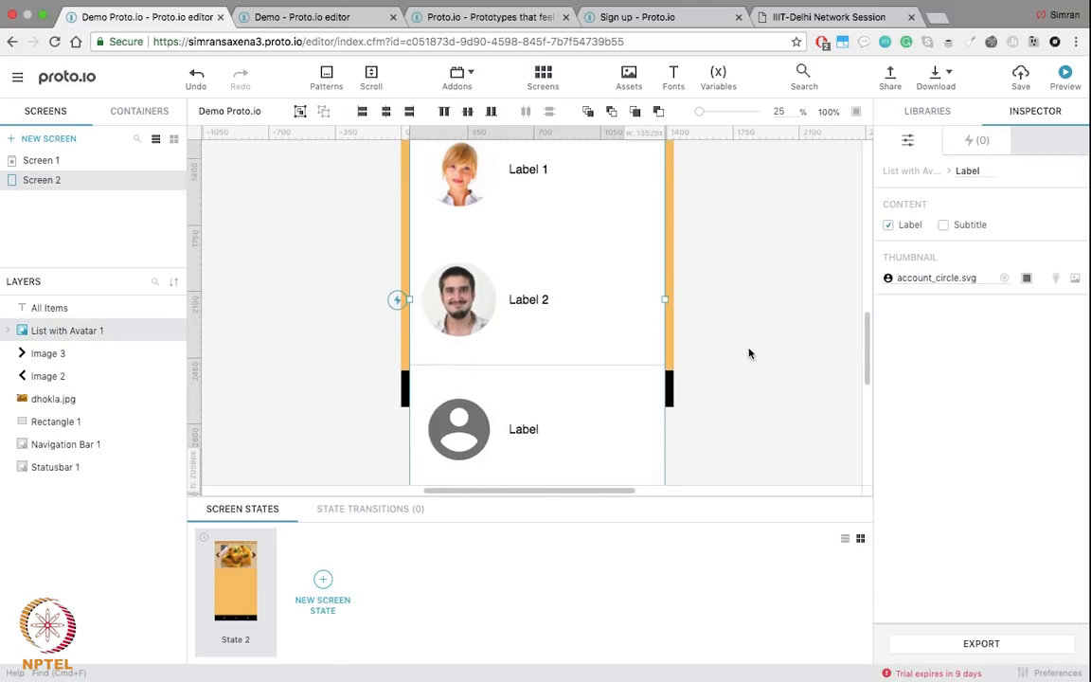
click(660, 360)
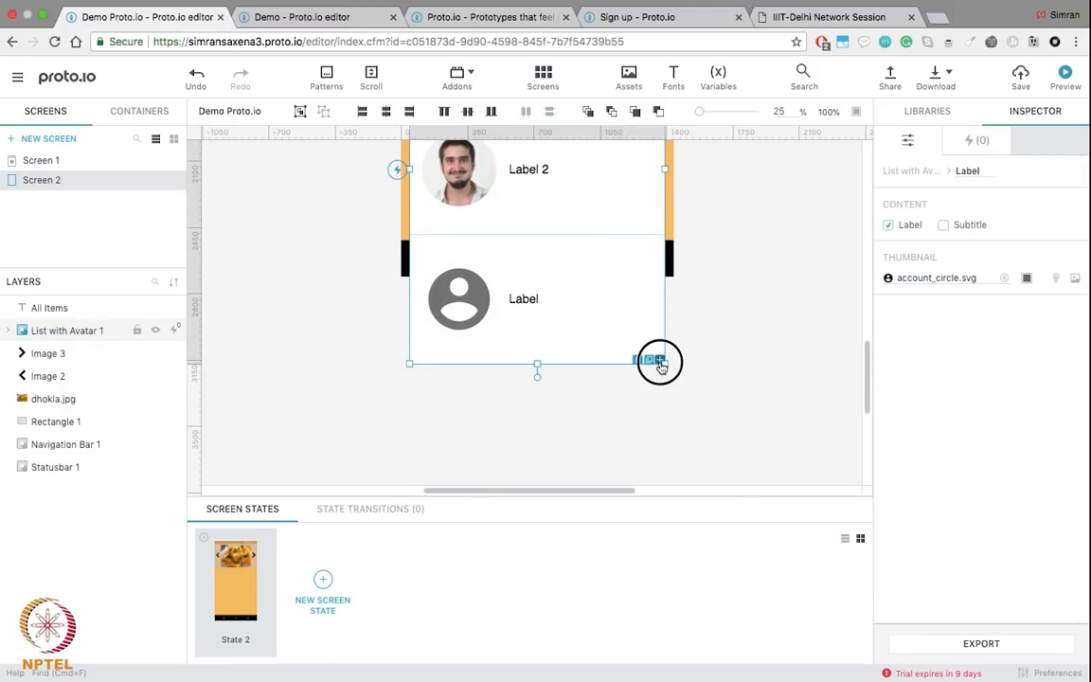
scroll(679, 363, down, 3)
drag(537, 363, 537, 156)
scroll(547, 422, up, 6)
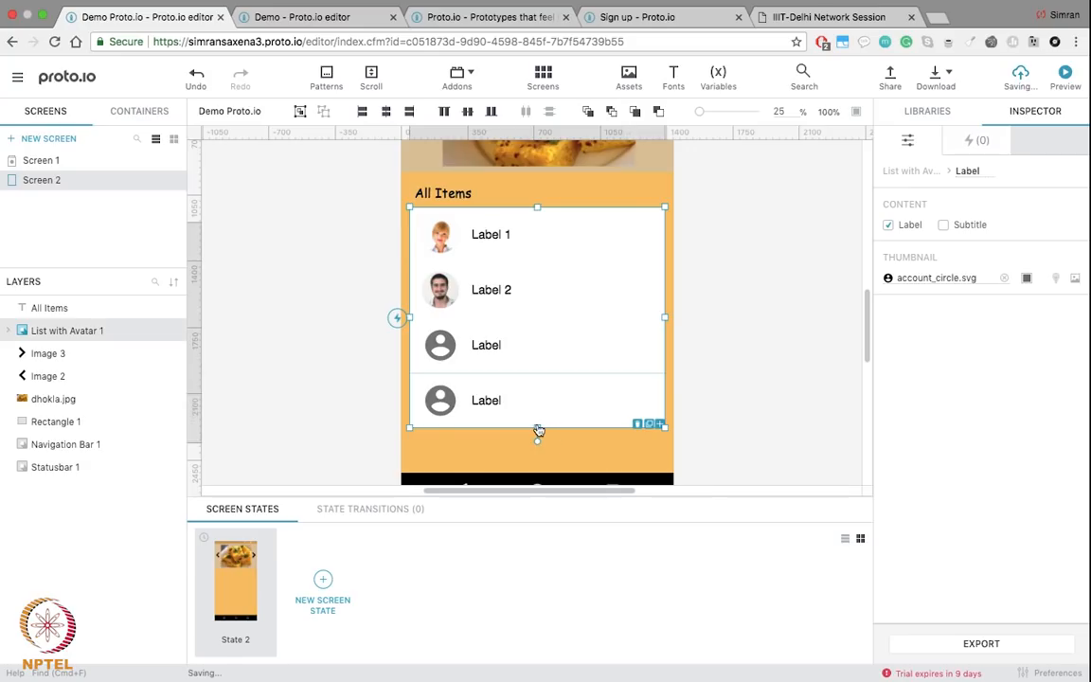
drag(539, 432, 537, 459)
click(780, 329)
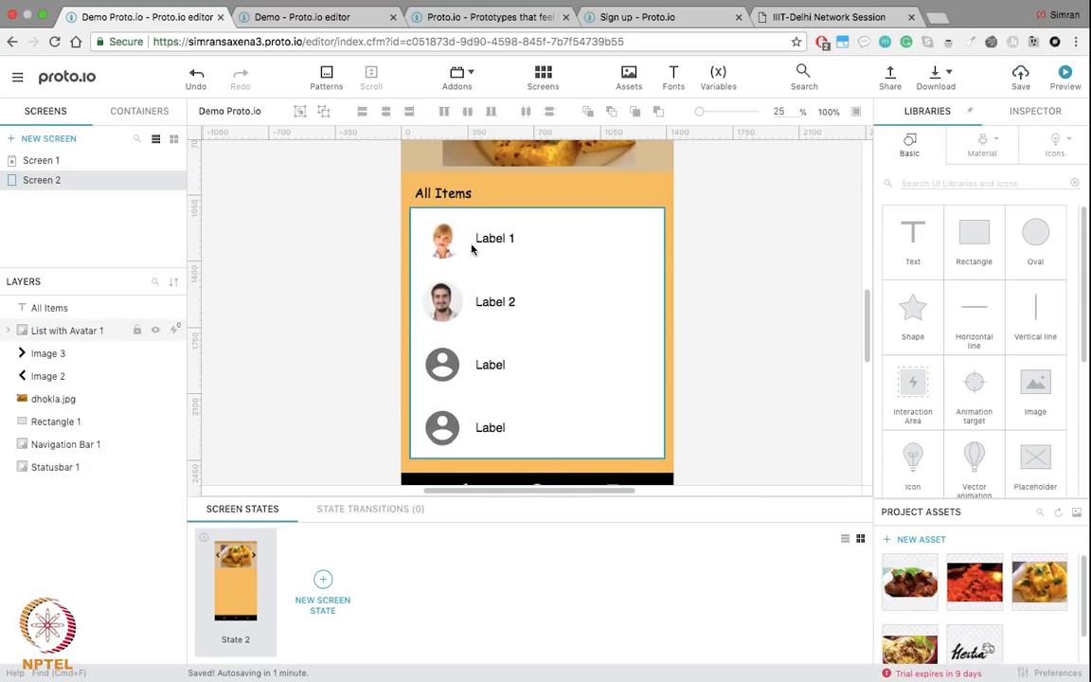
click(491, 242)
click(437, 251)
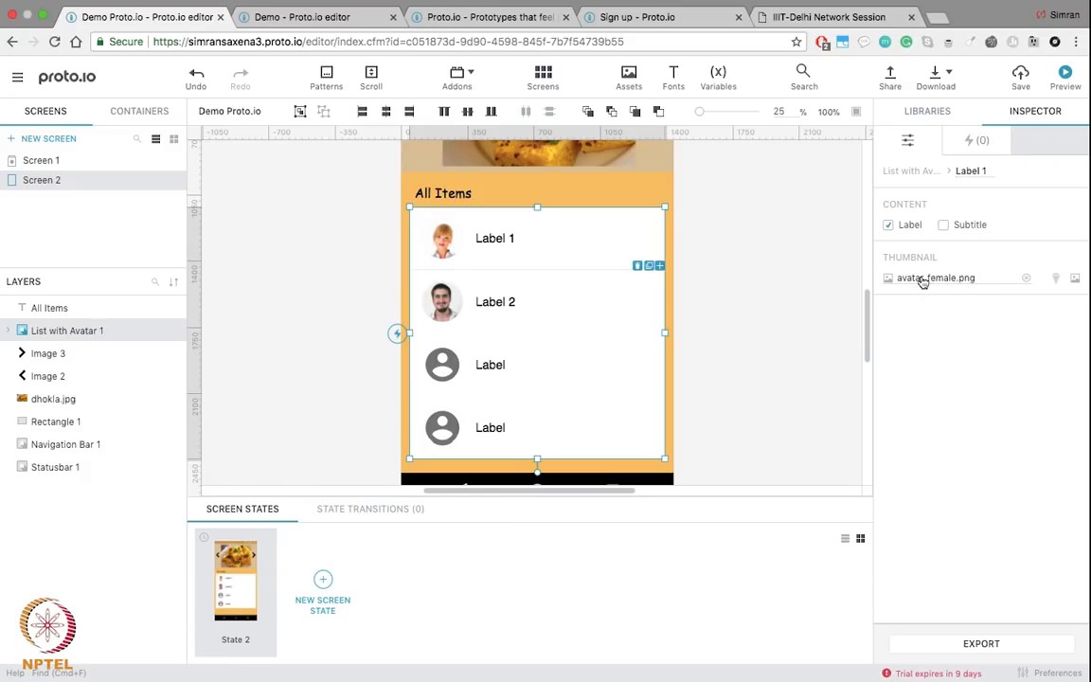
Step: Set Label 1's thumbnail to the gallery's Generic Icons > Food & Drink omelette.svg
click(954, 279)
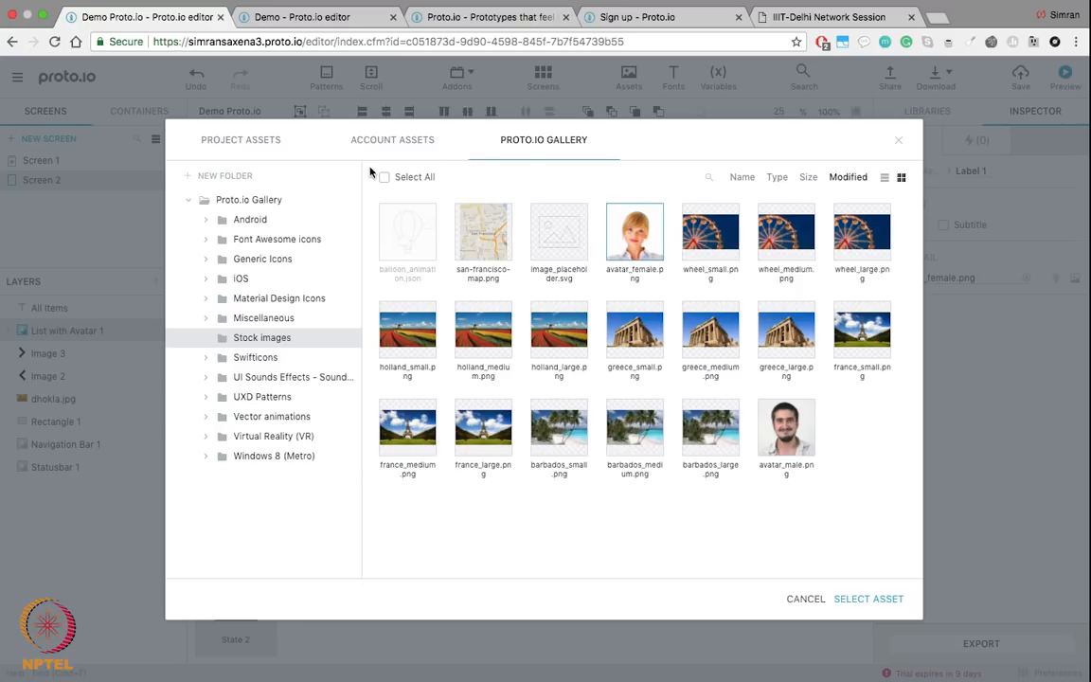
click(237, 140)
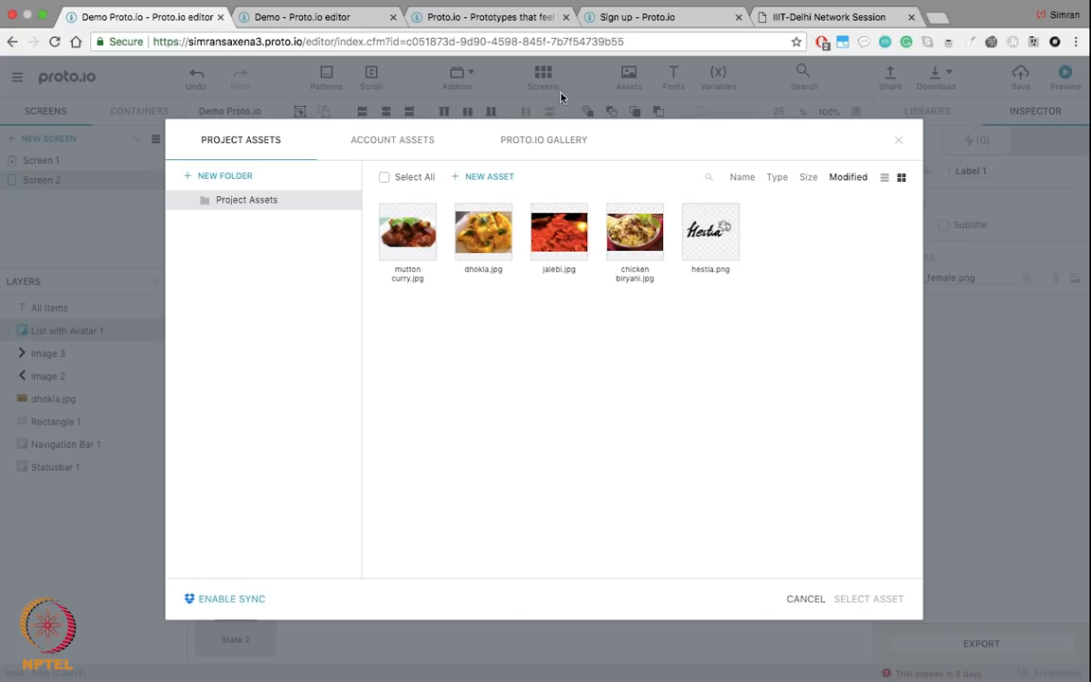
click(535, 141)
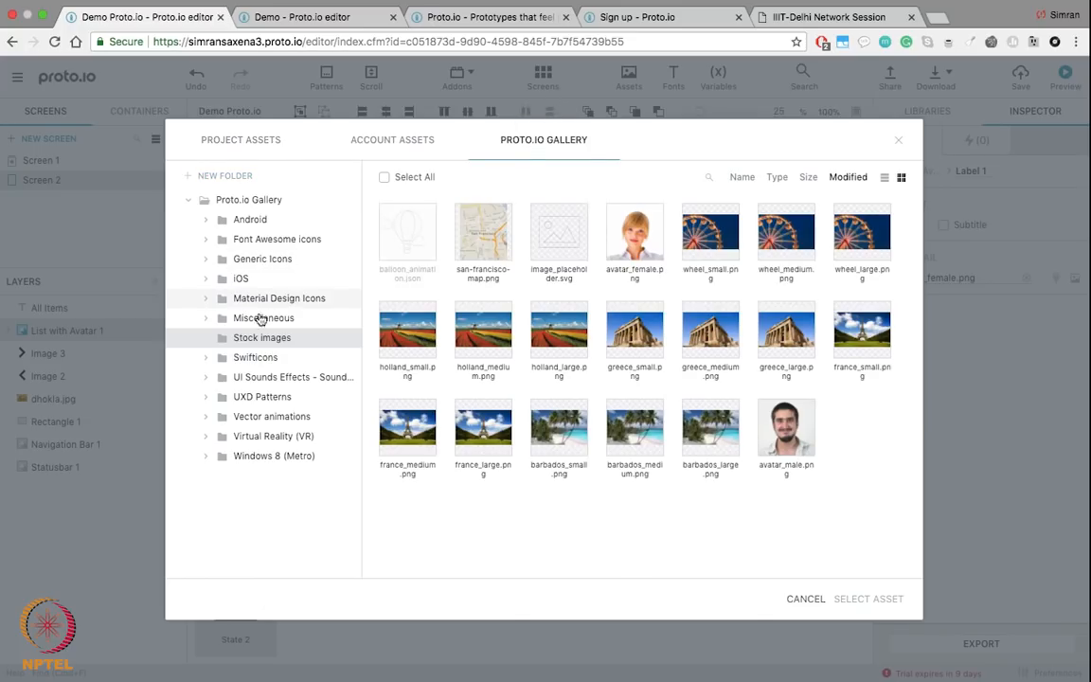
click(207, 221)
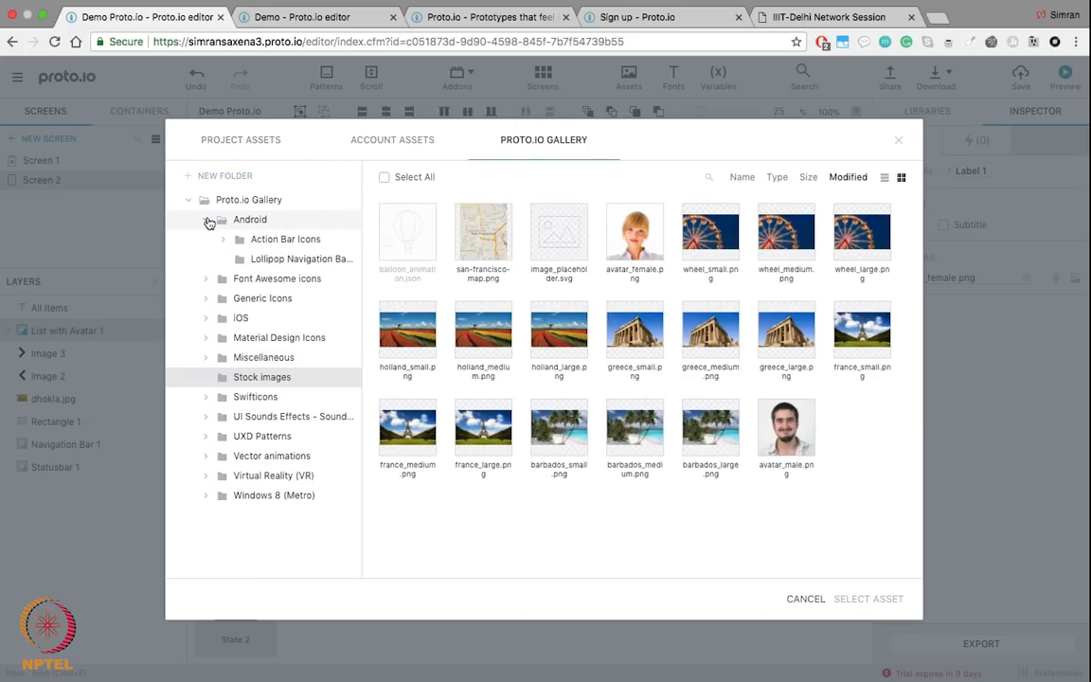
click(209, 298)
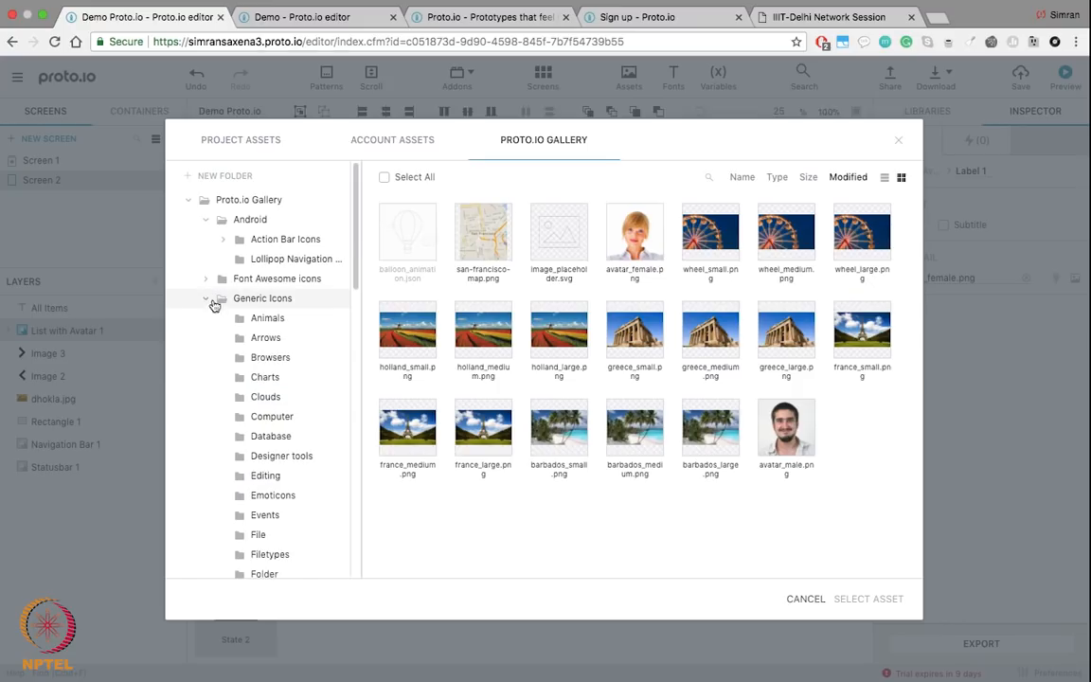
scroll(256, 379, down, 5)
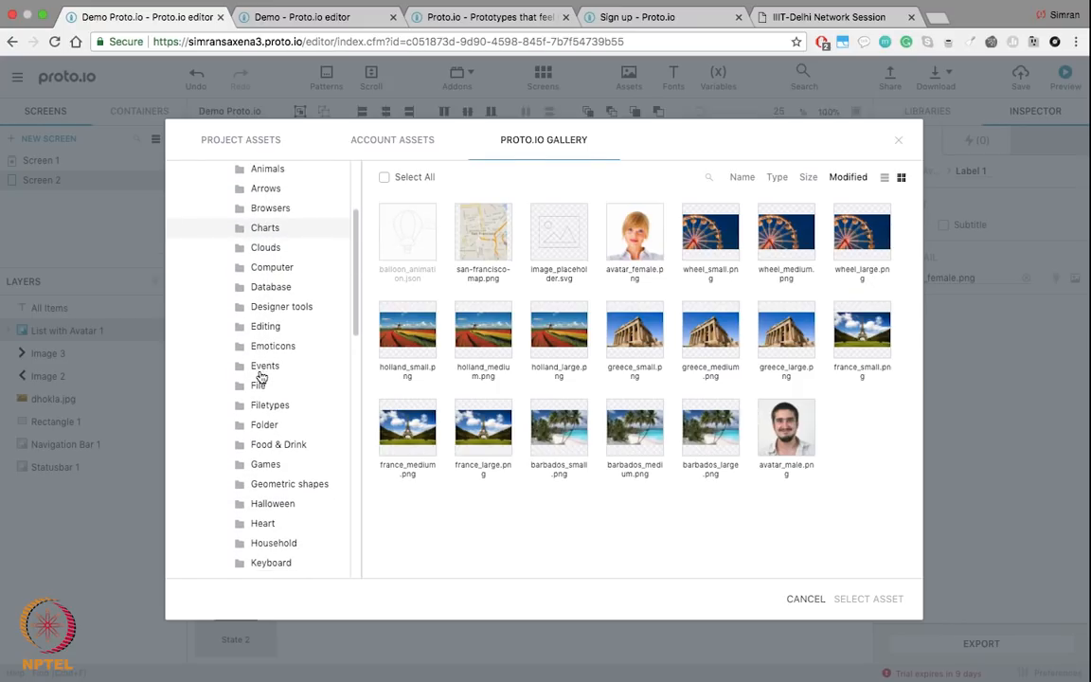
scroll(269, 407, down, 1)
click(271, 423)
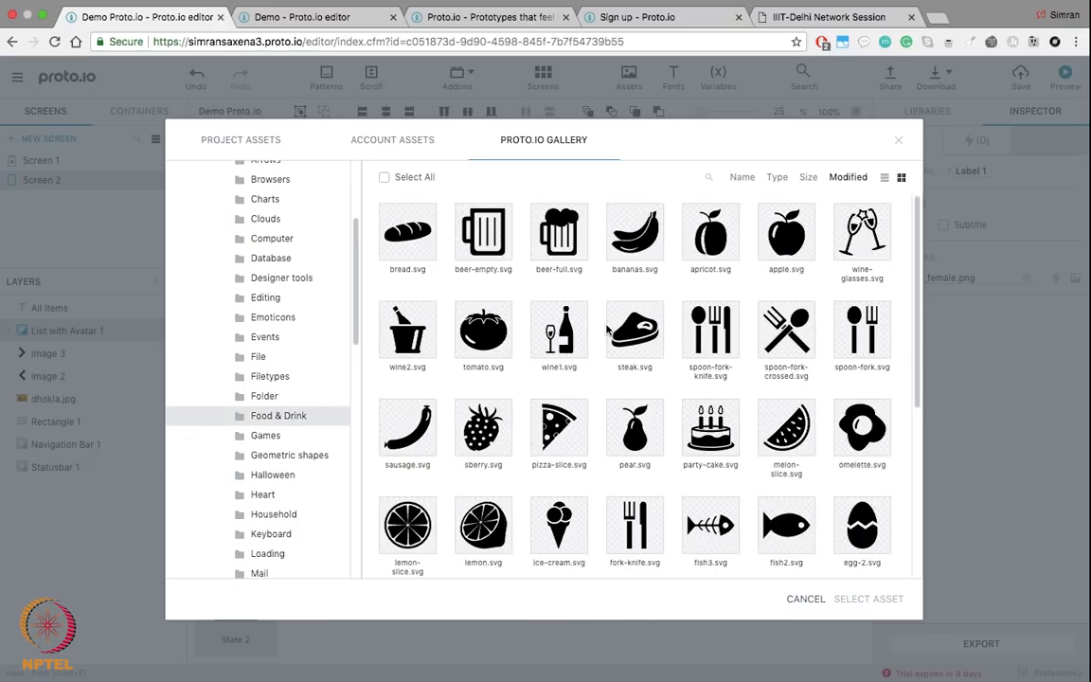
click(860, 426)
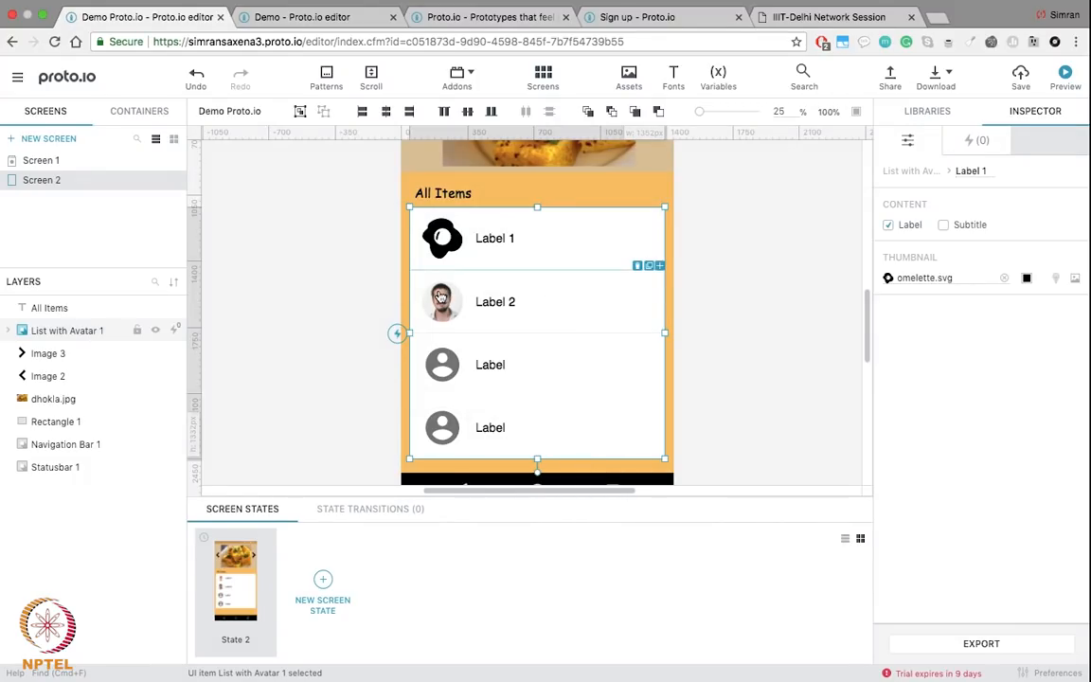
Step: Set Label 2's thumbnail to the Food & Drink spoon-fork-knife.svg icon
click(441, 298)
click(1001, 281)
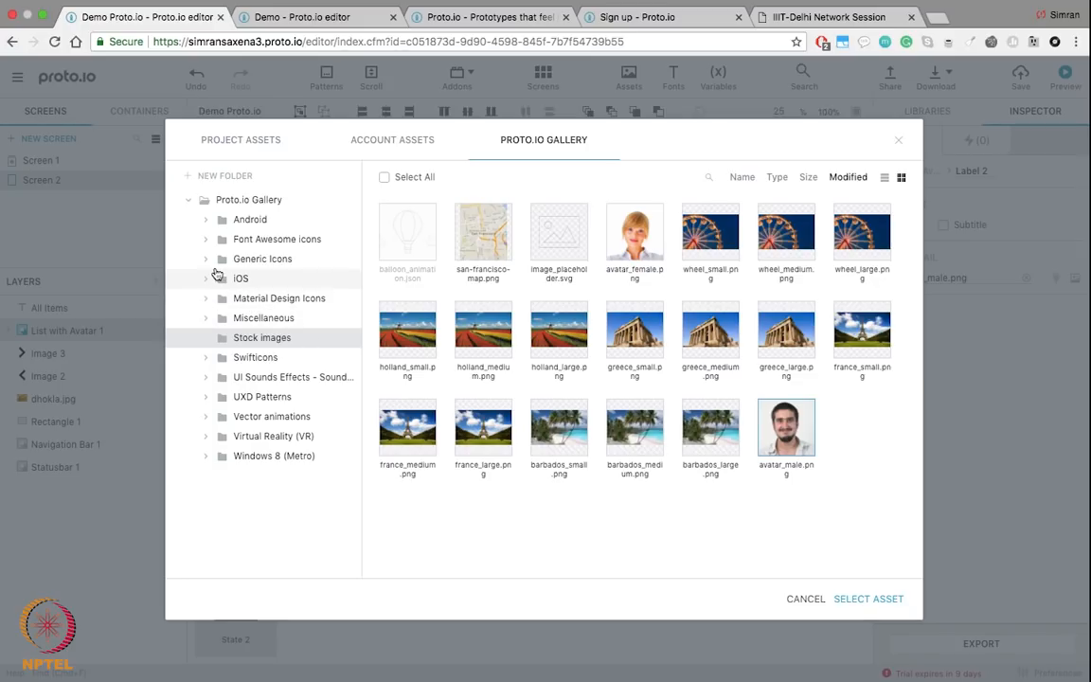
click(208, 318)
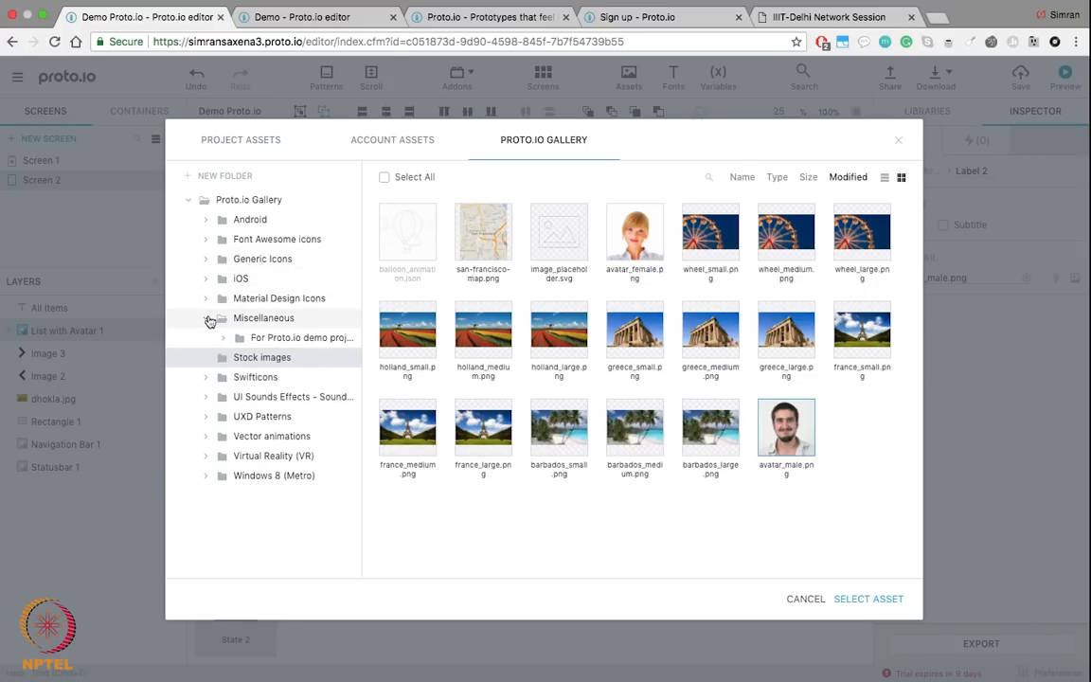
click(224, 339)
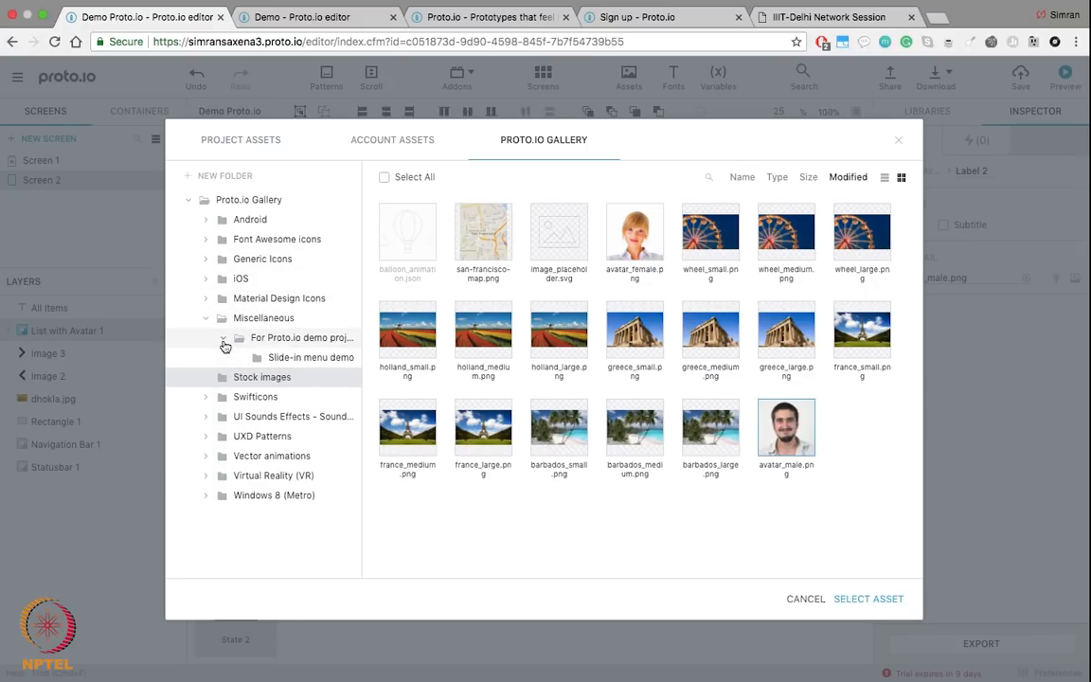
click(206, 260)
click(207, 261)
click(208, 261)
scroll(251, 431, down, 2)
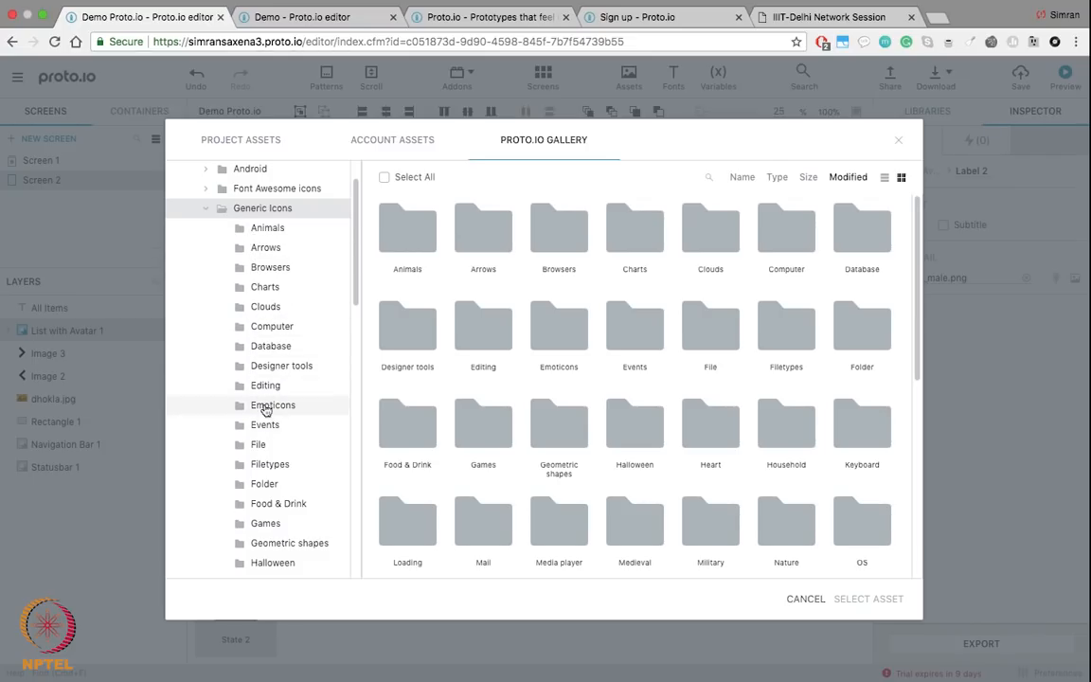
scroll(263, 421, down, 1)
scroll(264, 426, down, 1)
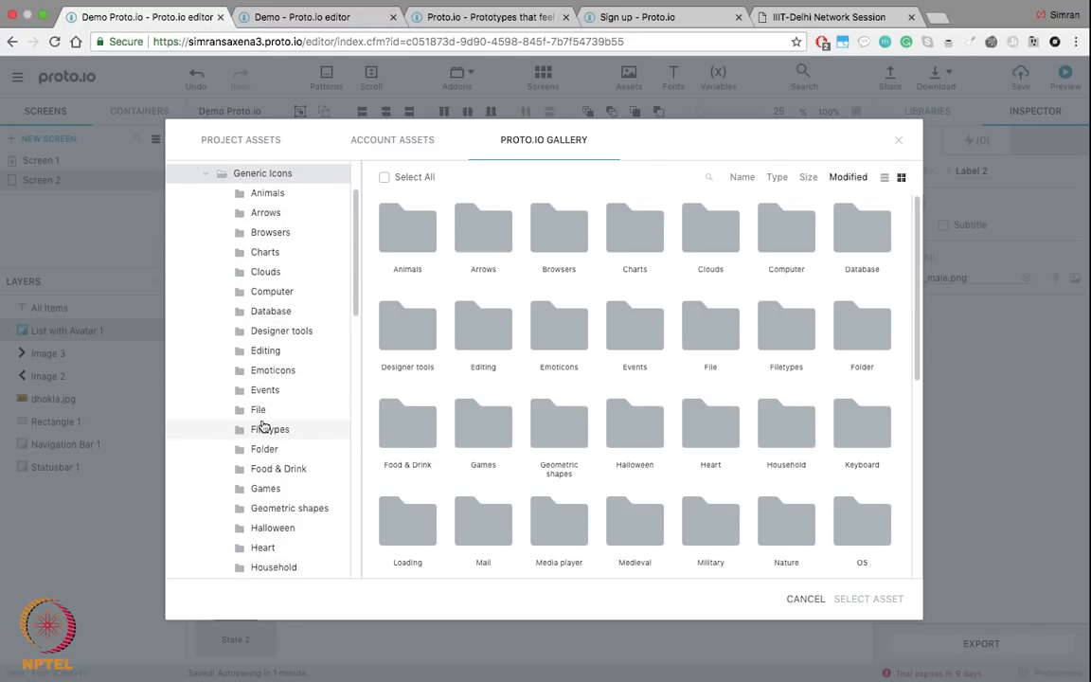
click(293, 468)
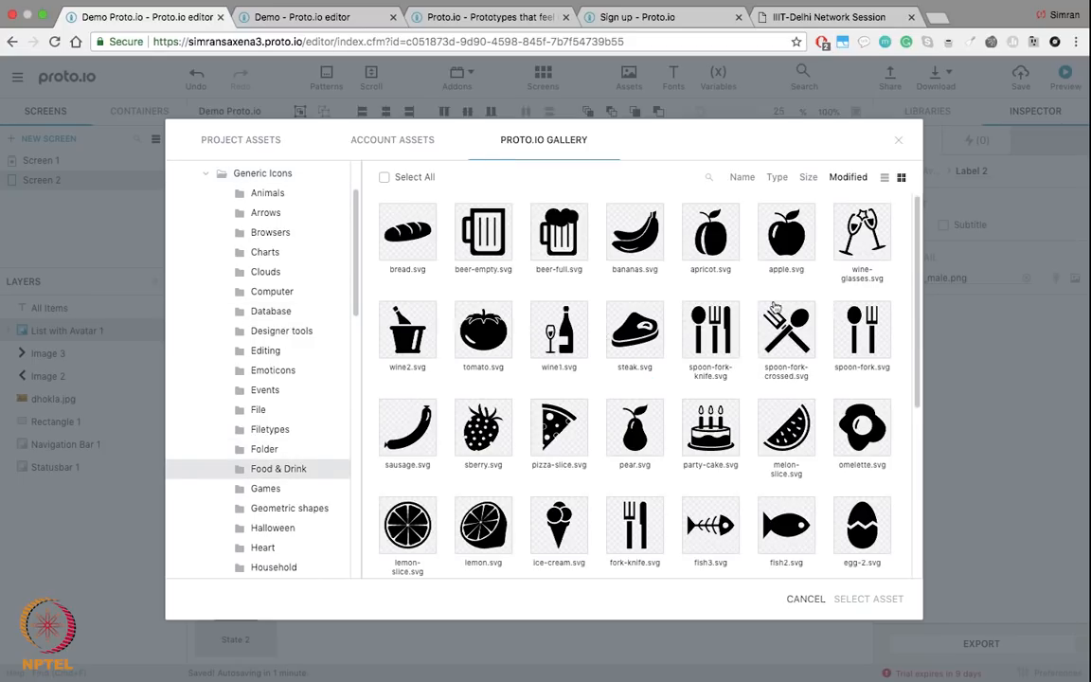
click(711, 331)
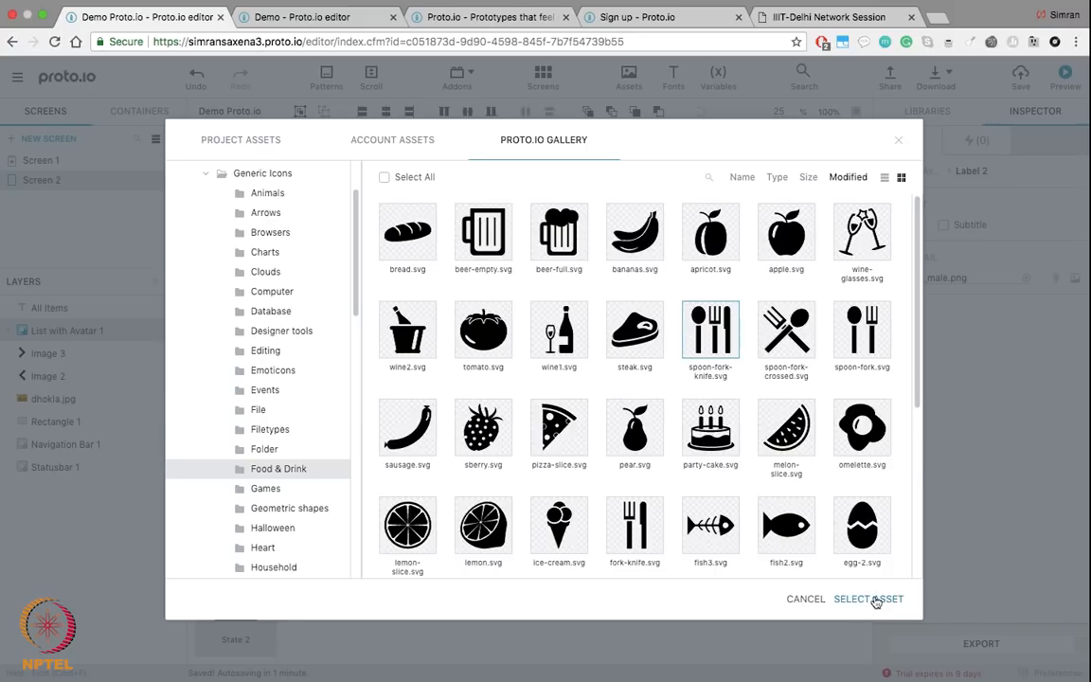
click(870, 599)
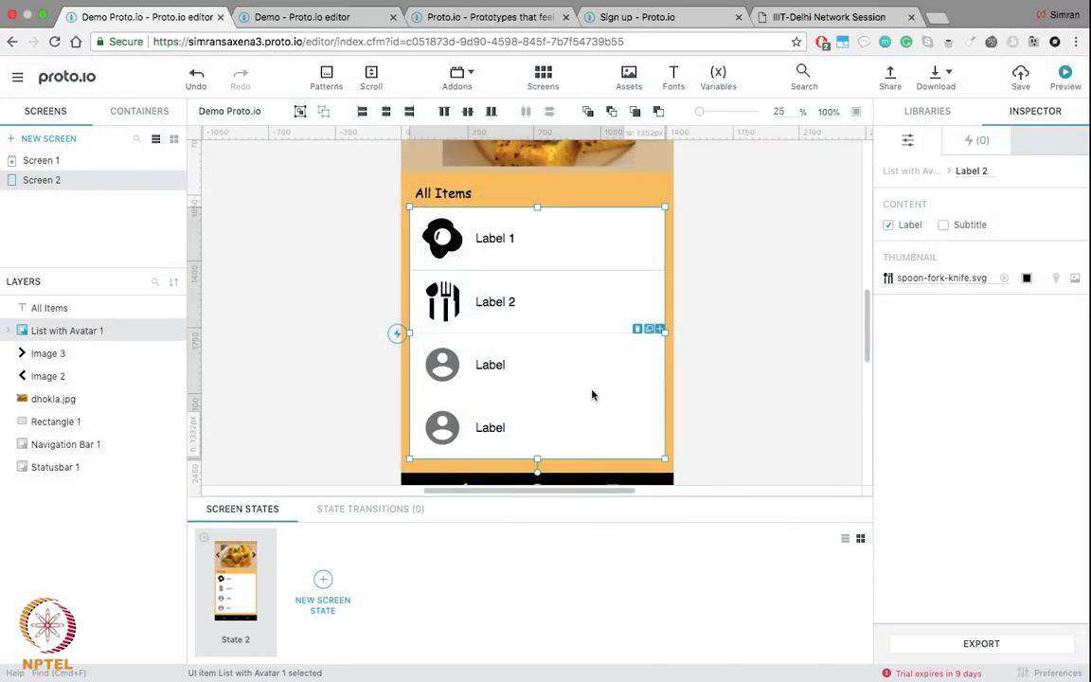
Step: Rename the first list item to Breakfast
click(435, 374)
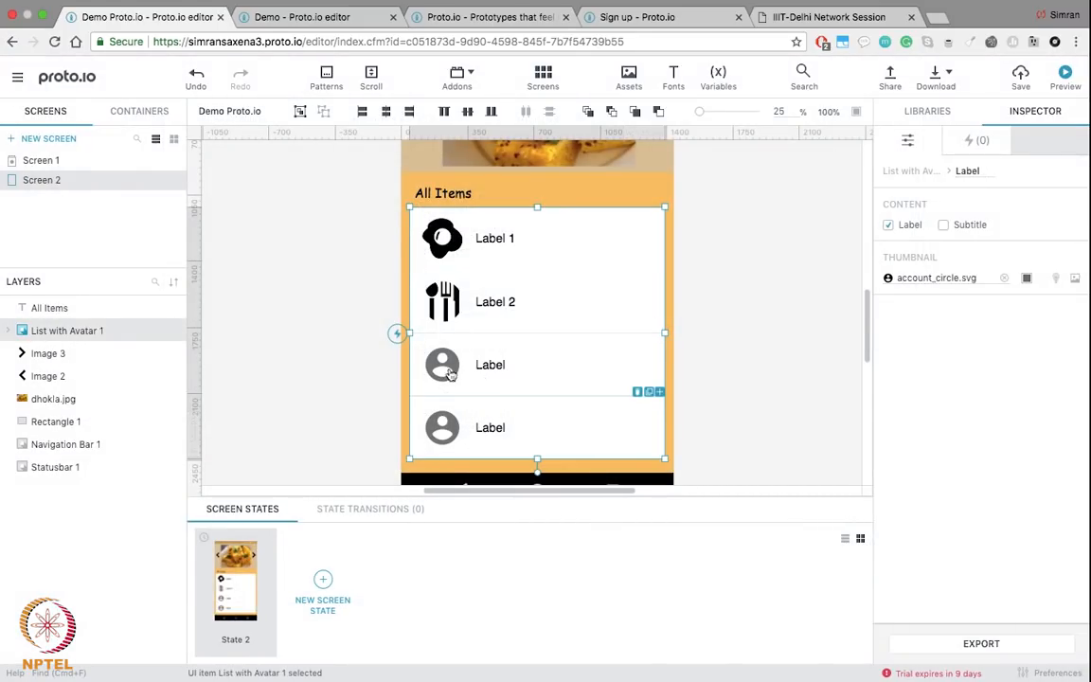
click(759, 363)
click(494, 237)
click(494, 237)
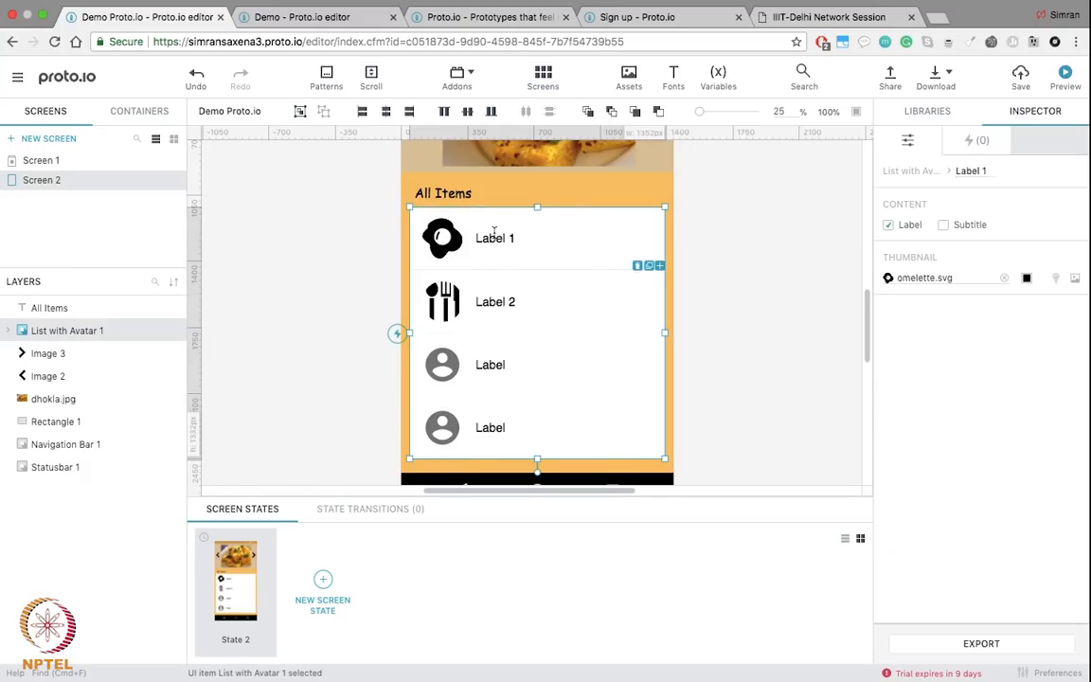
double_click(501, 238)
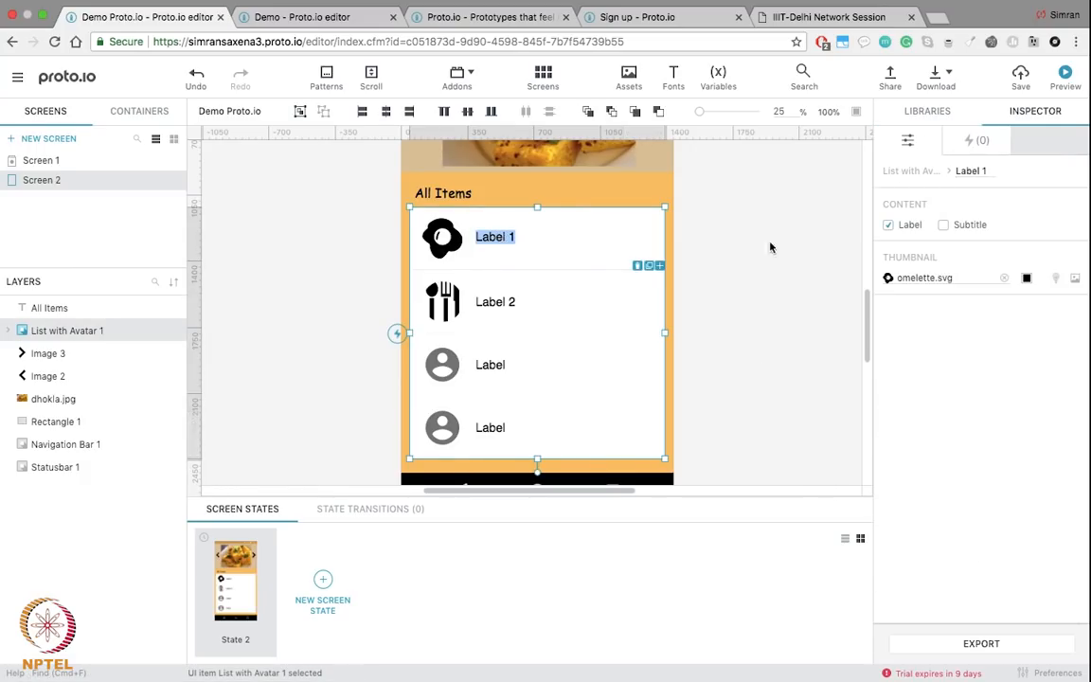
click(967, 171)
click(718, 315)
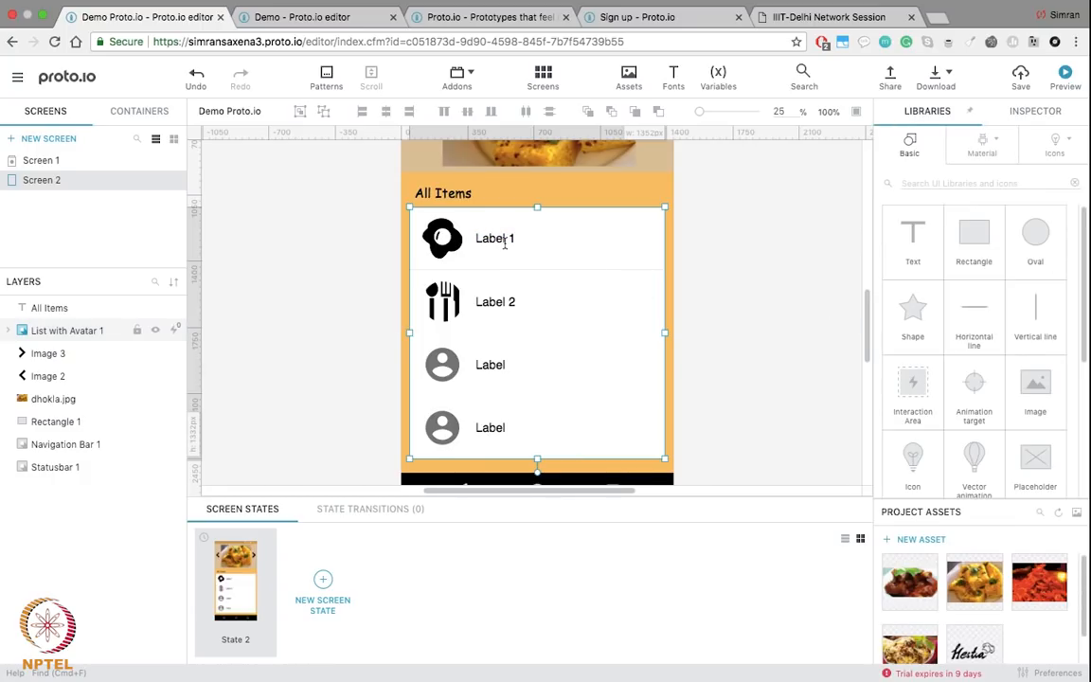
double_click(505, 241)
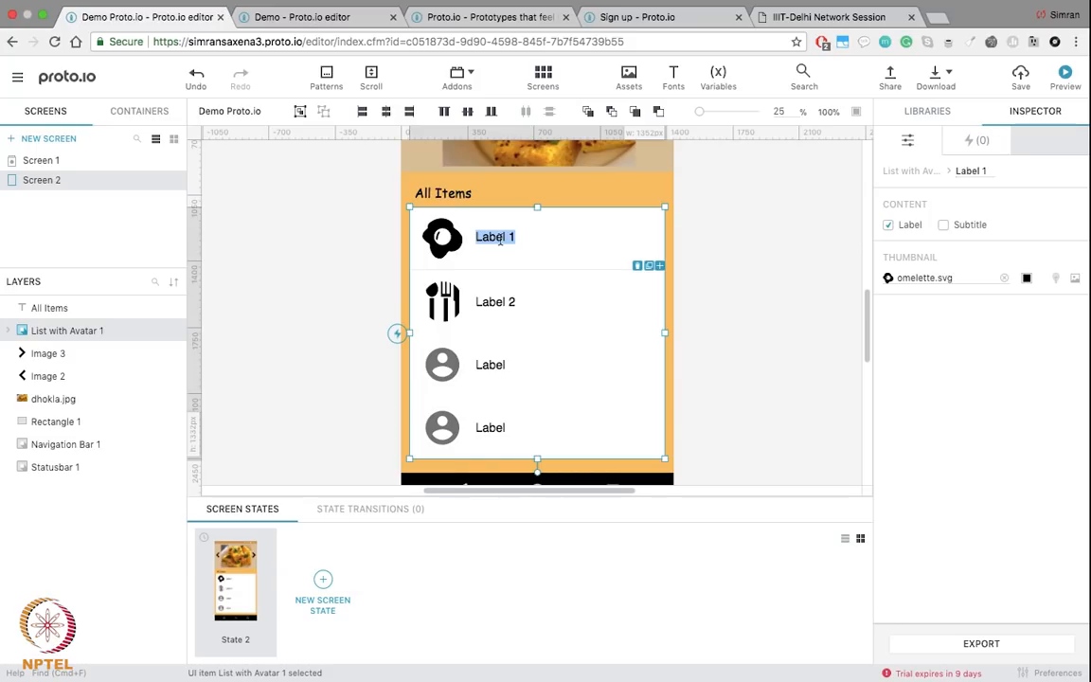
text(Breakfast)
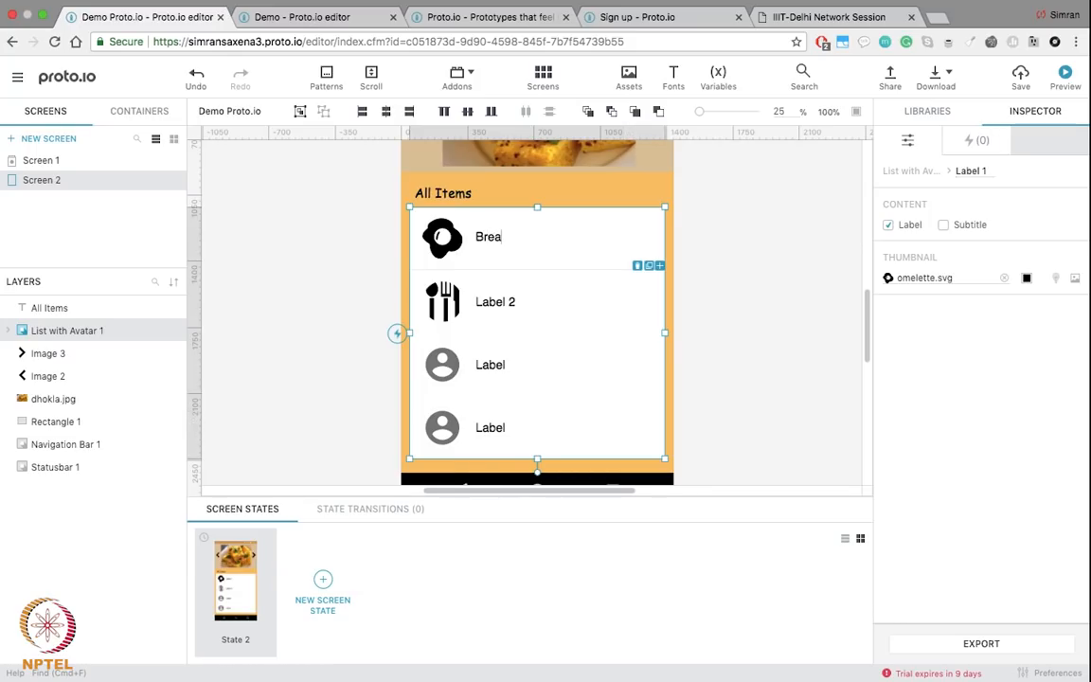
Step: Rename the remaining list items to Lunch, Dinner and Snacks
double_click(504, 301)
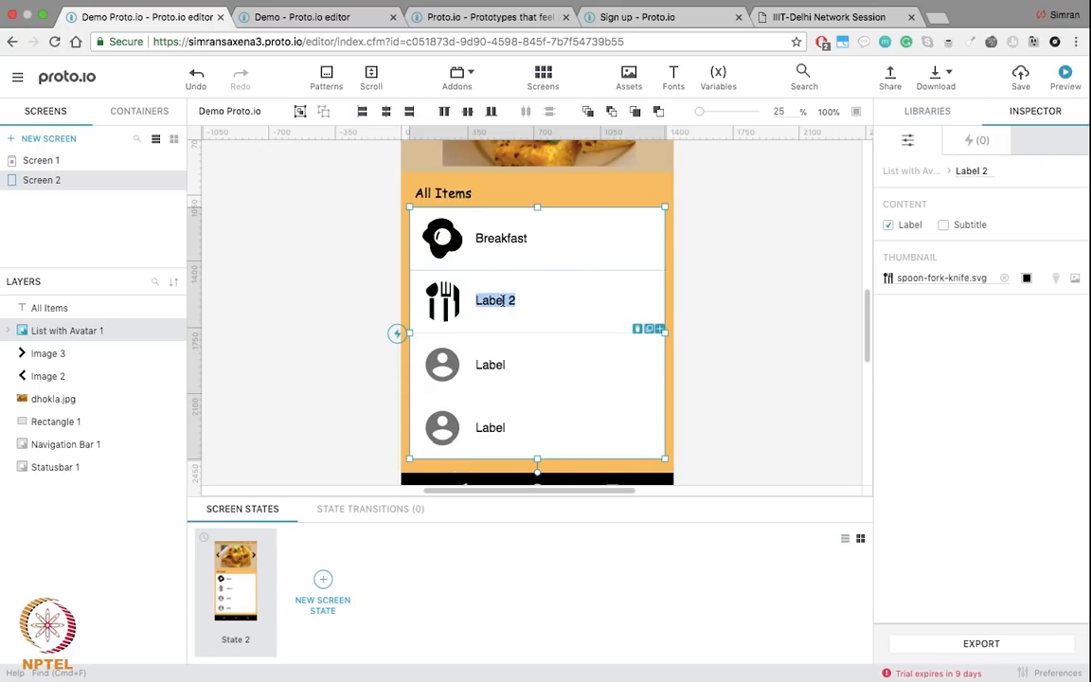
text(Lunch)
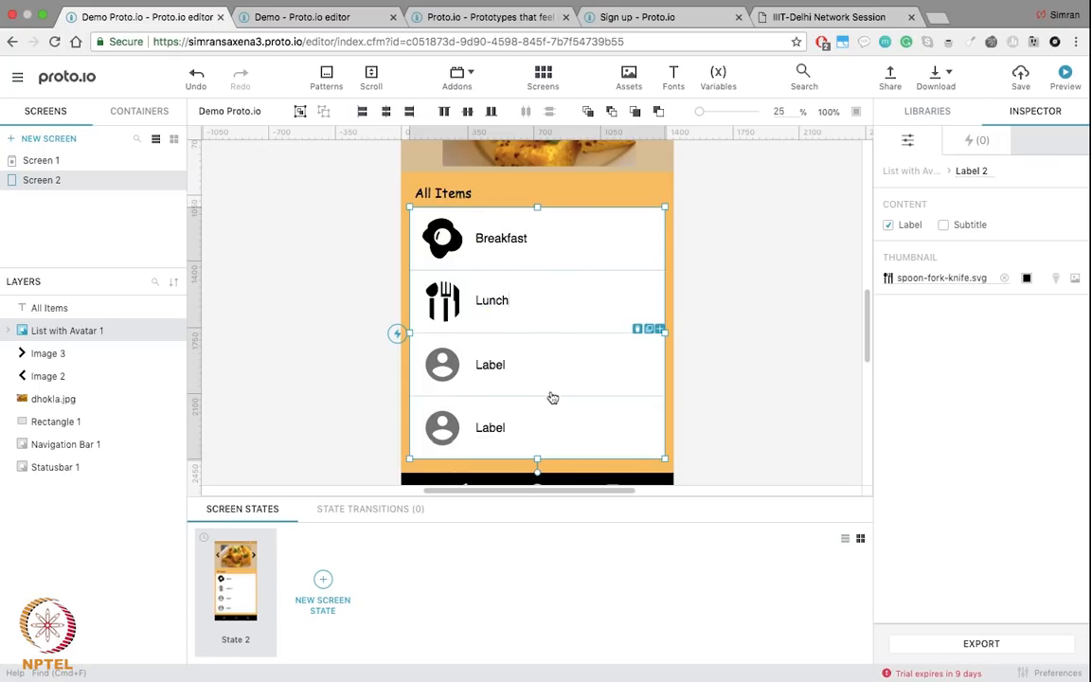
double_click(489, 379)
text(Dinner)
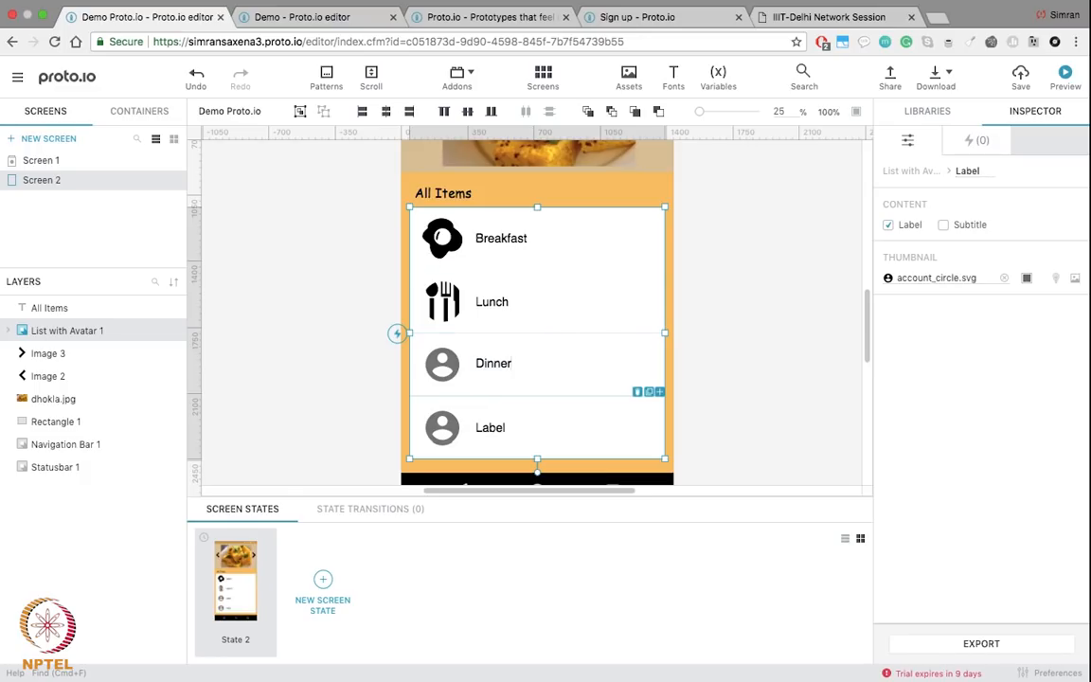
double_click(488, 425)
text(Snacks)
click(730, 379)
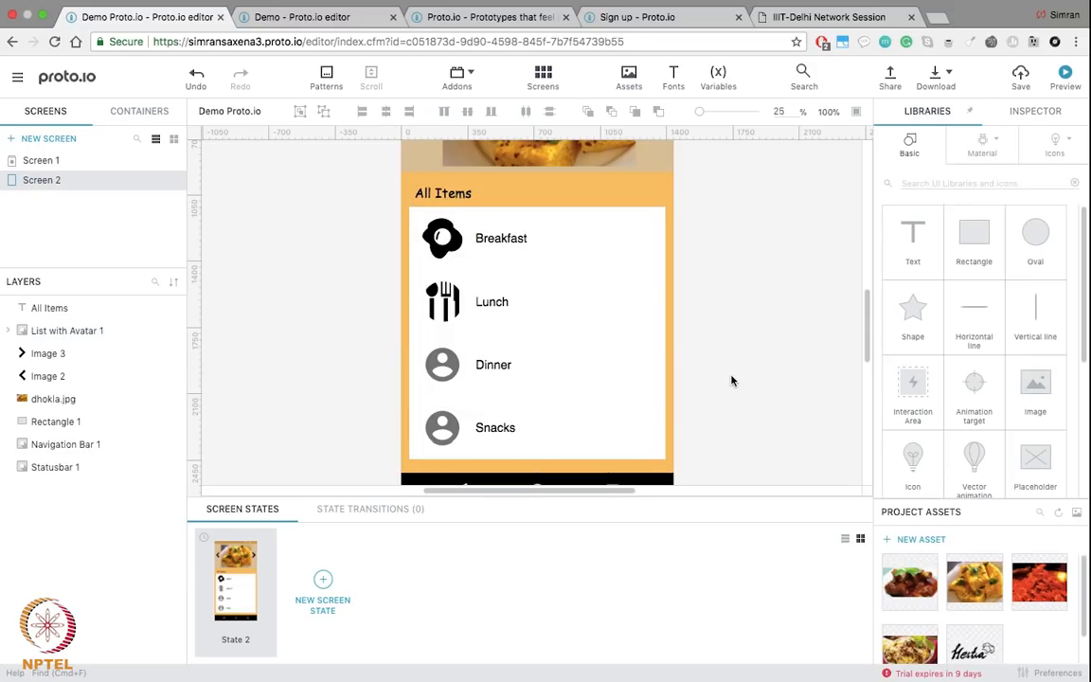
scroll(755, 336, up, 3)
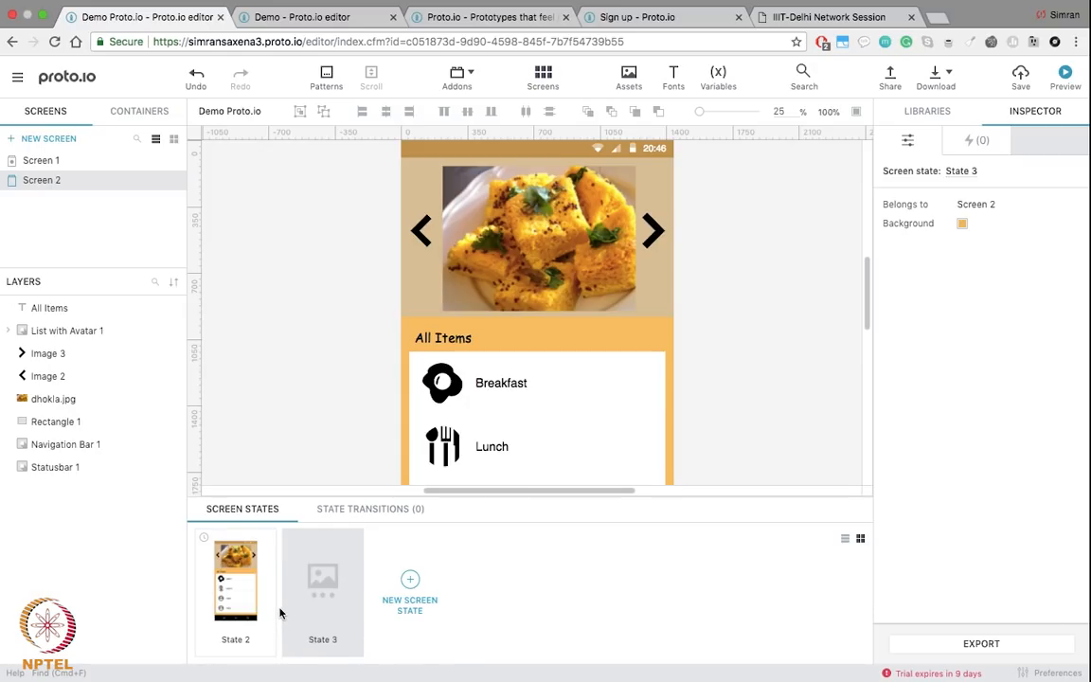
Step: In State 3, replace dhokla with jalebi.jpg sized 1009 × 708 at x 223, y 158
click(554, 280)
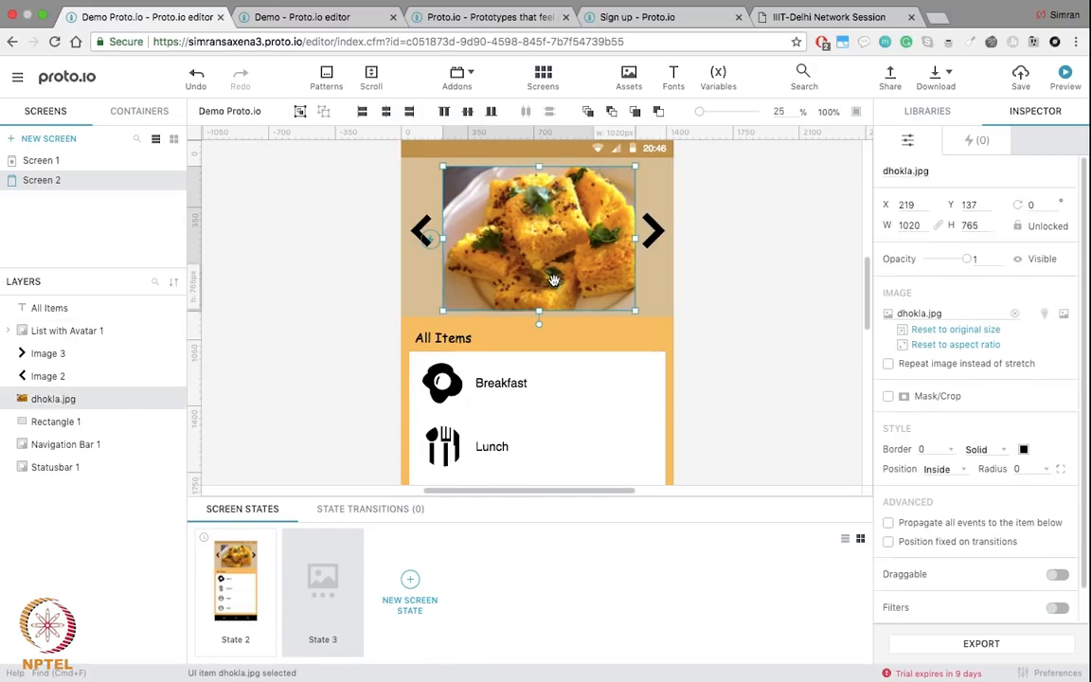
key(Delete)
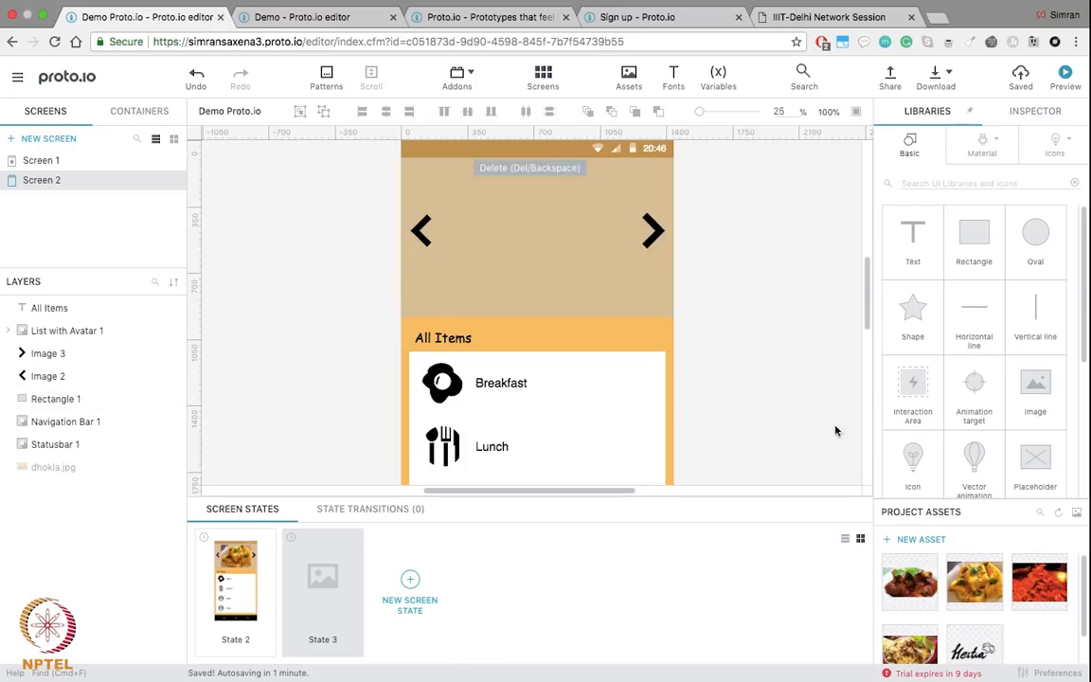
click(526, 203)
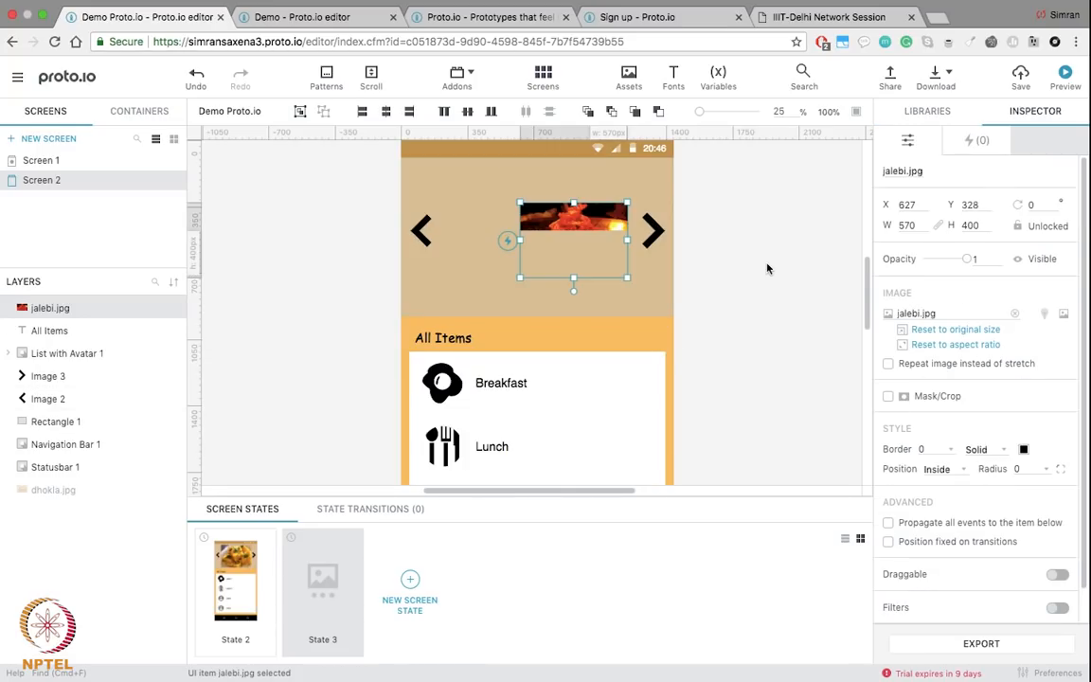
drag(578, 221, 644, 306)
drag(554, 247, 523, 243)
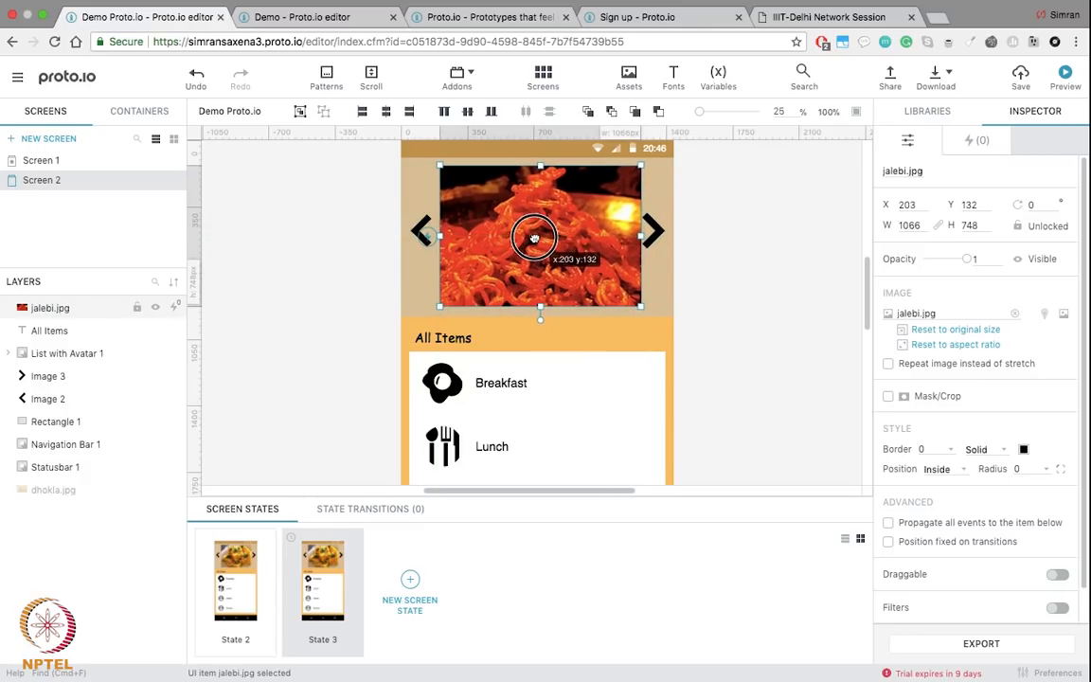
drag(643, 306, 631, 299)
drag(582, 254, 591, 267)
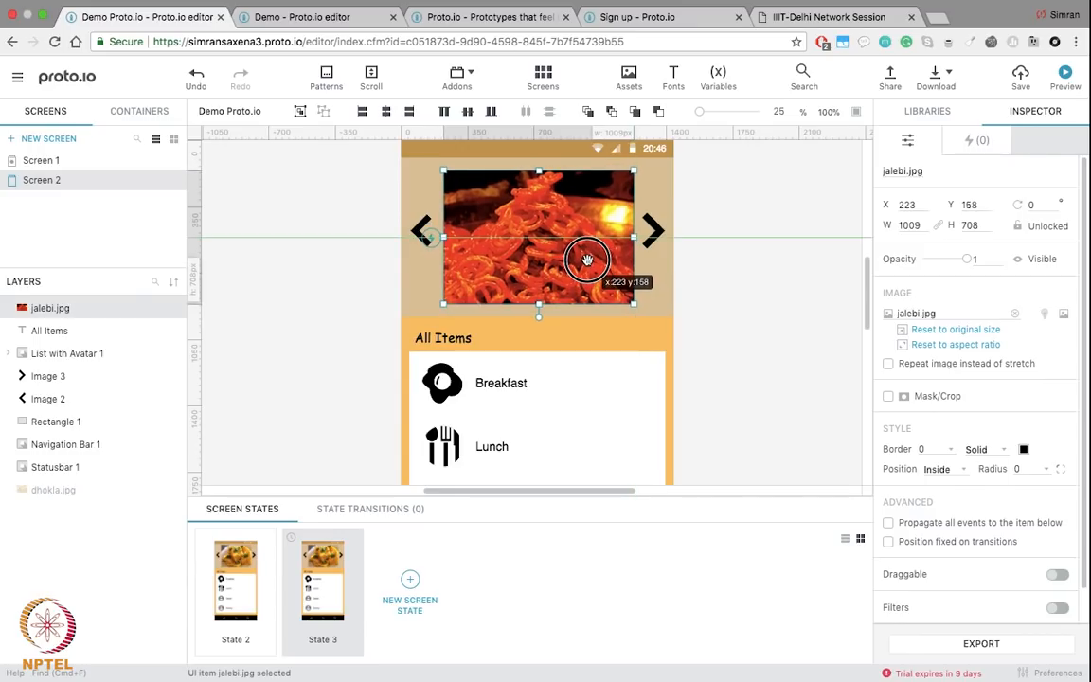
click(764, 257)
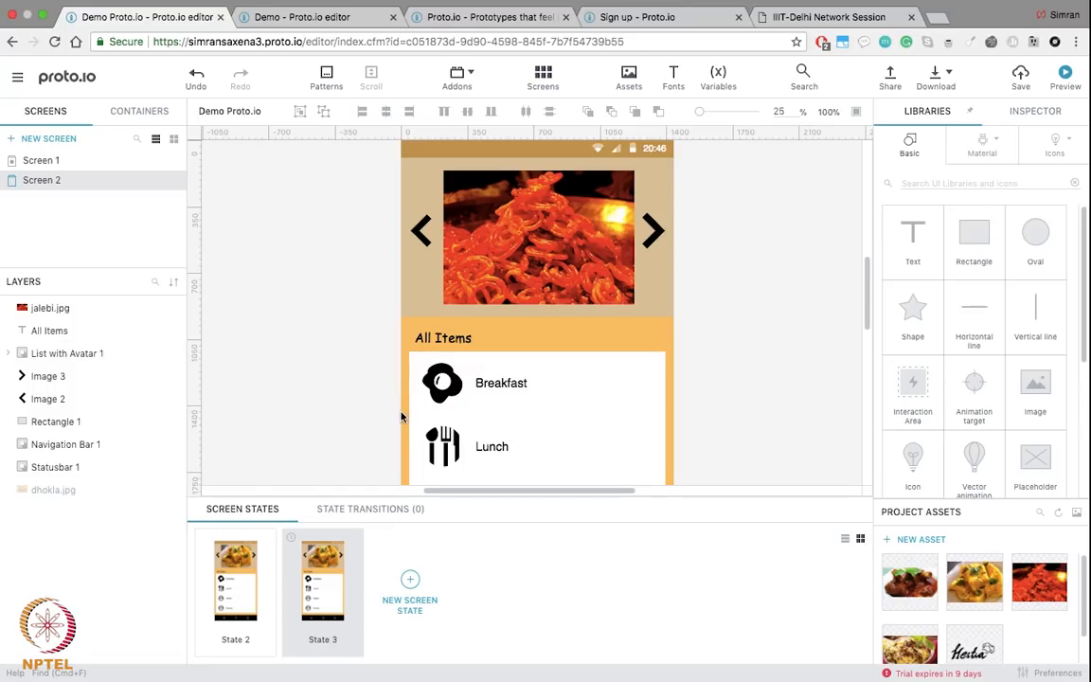
Step: Link State 2's right chevron tap to change Screen 2 to State 3
click(247, 589)
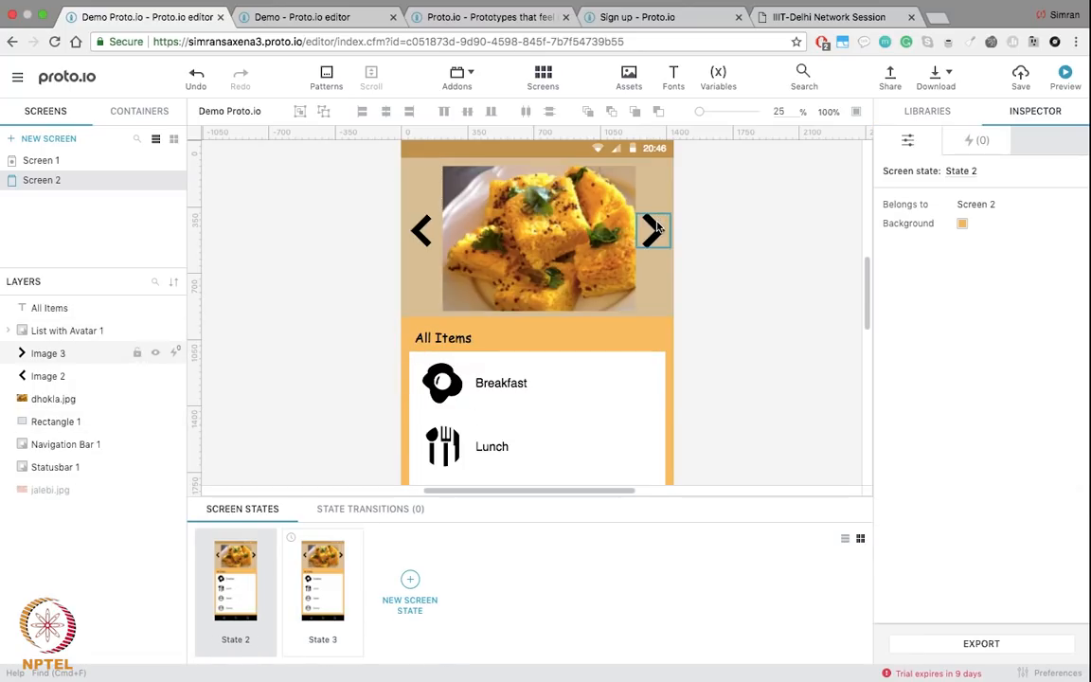
click(319, 596)
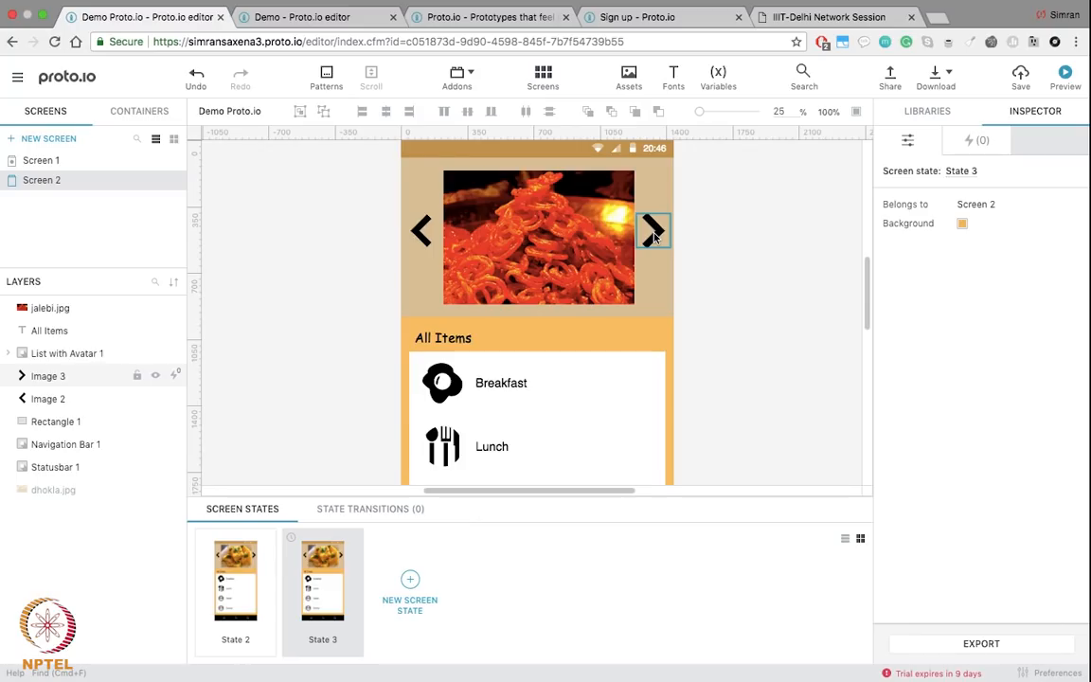
click(242, 576)
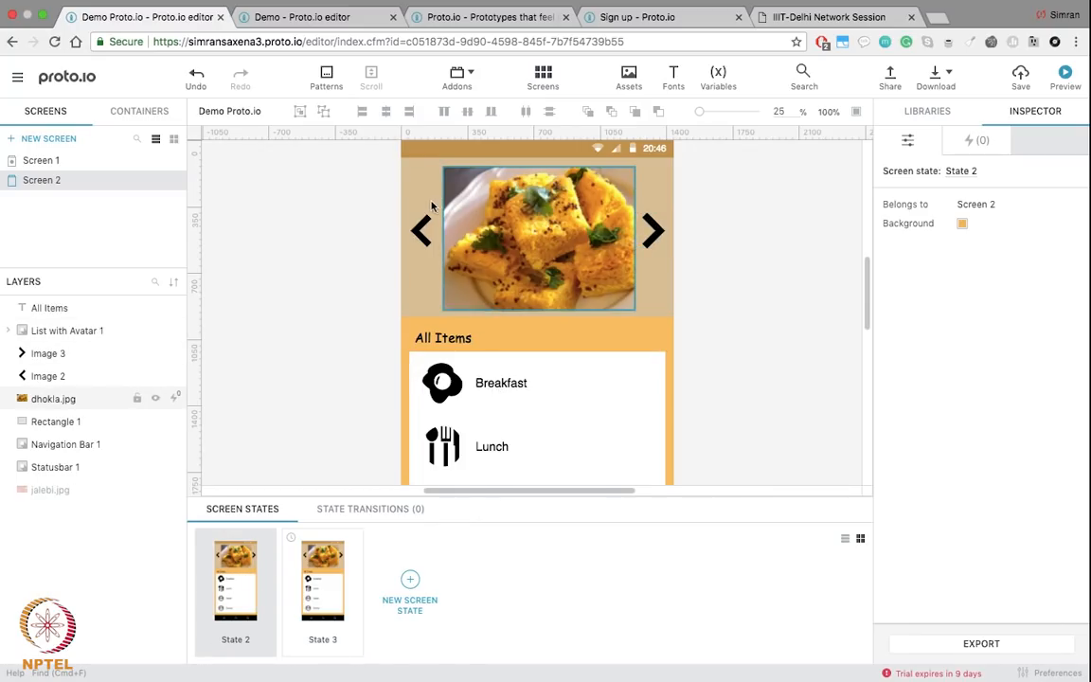
click(654, 229)
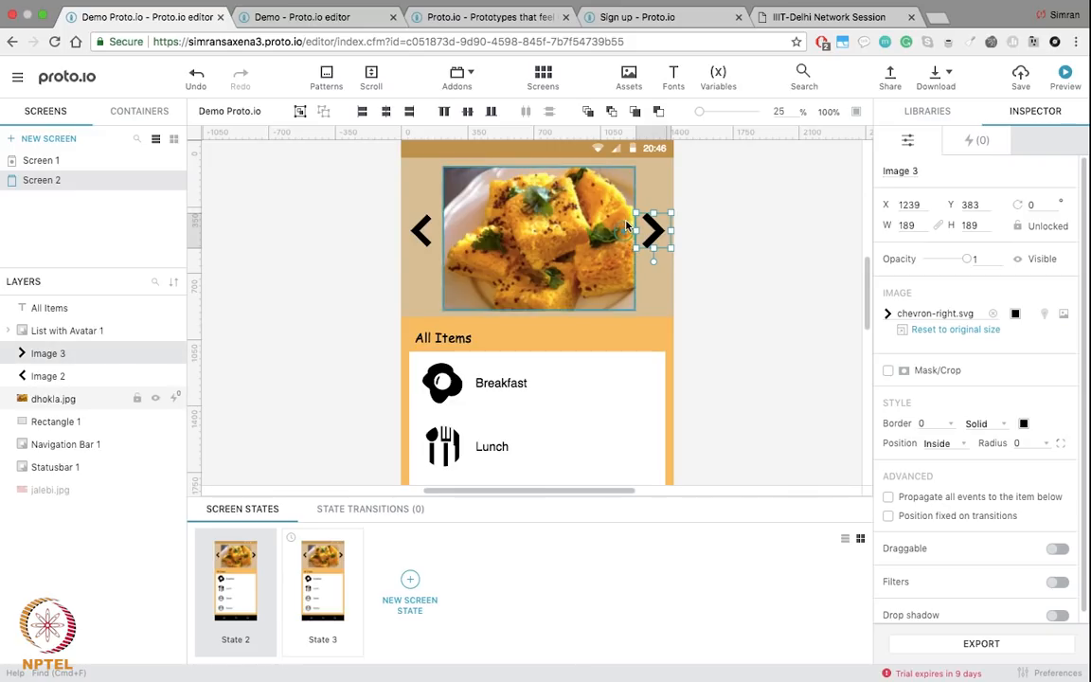
mouse_move(624, 232)
mouse_down()
mouse_move(597, 286)
mouse_move(533, 332)
mouse_move(392, 496)
mouse_move(343, 478)
mouse_move(351, 549)
mouse_up()
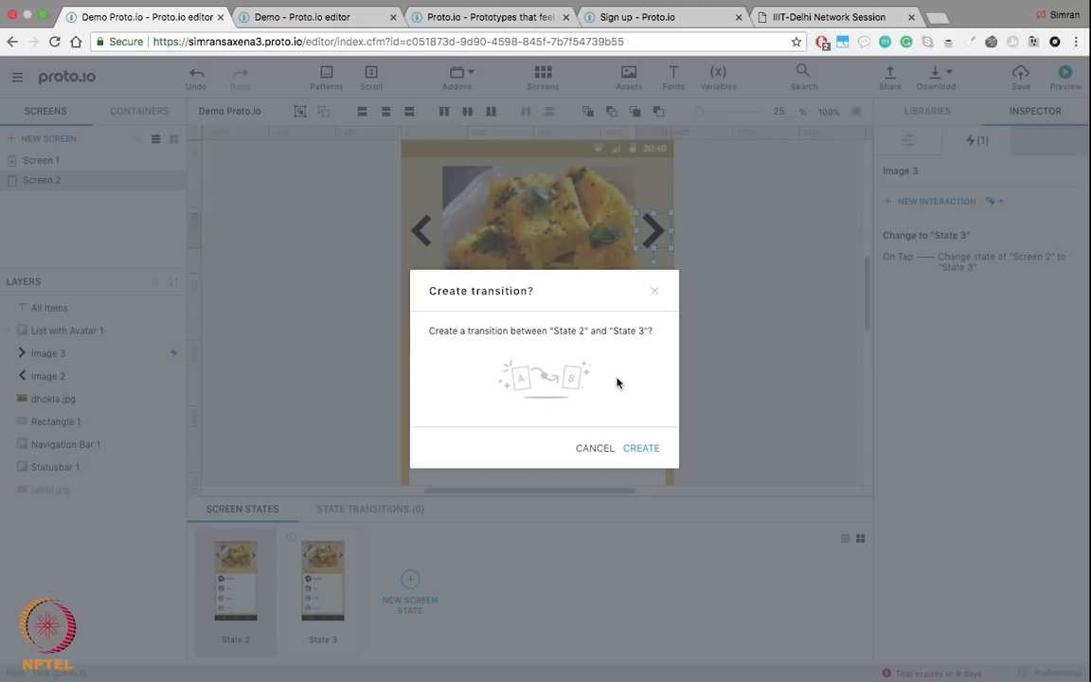
Step: Create the State 2 to State 3 transition and confirm the action 'Change to State 3' on Tap
click(643, 448)
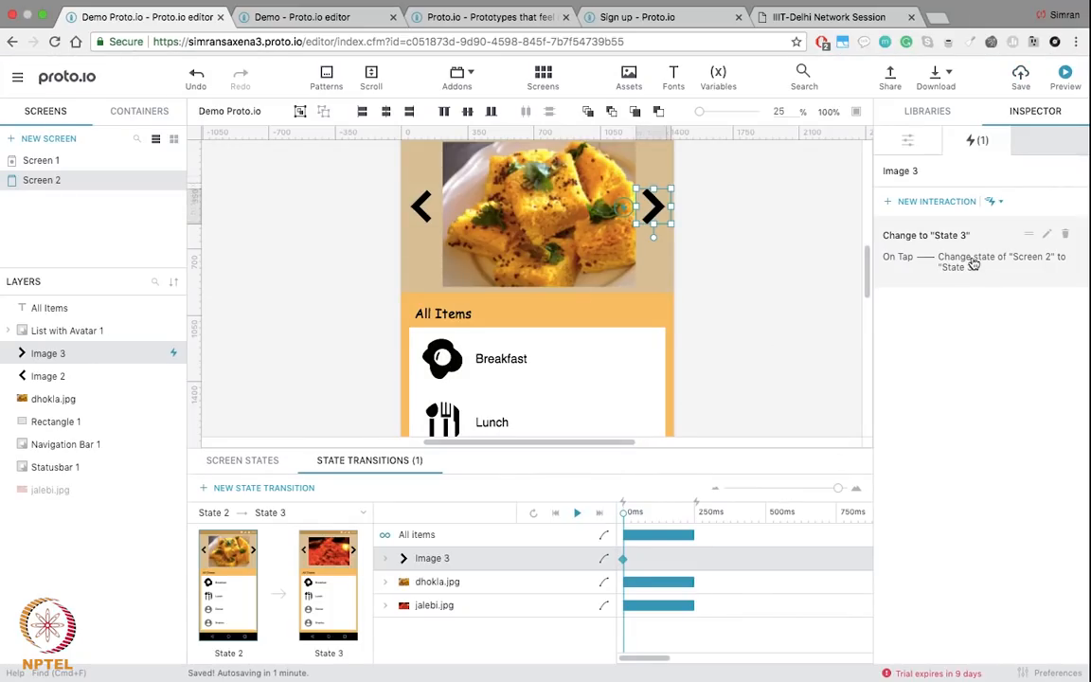
click(1032, 251)
click(1032, 249)
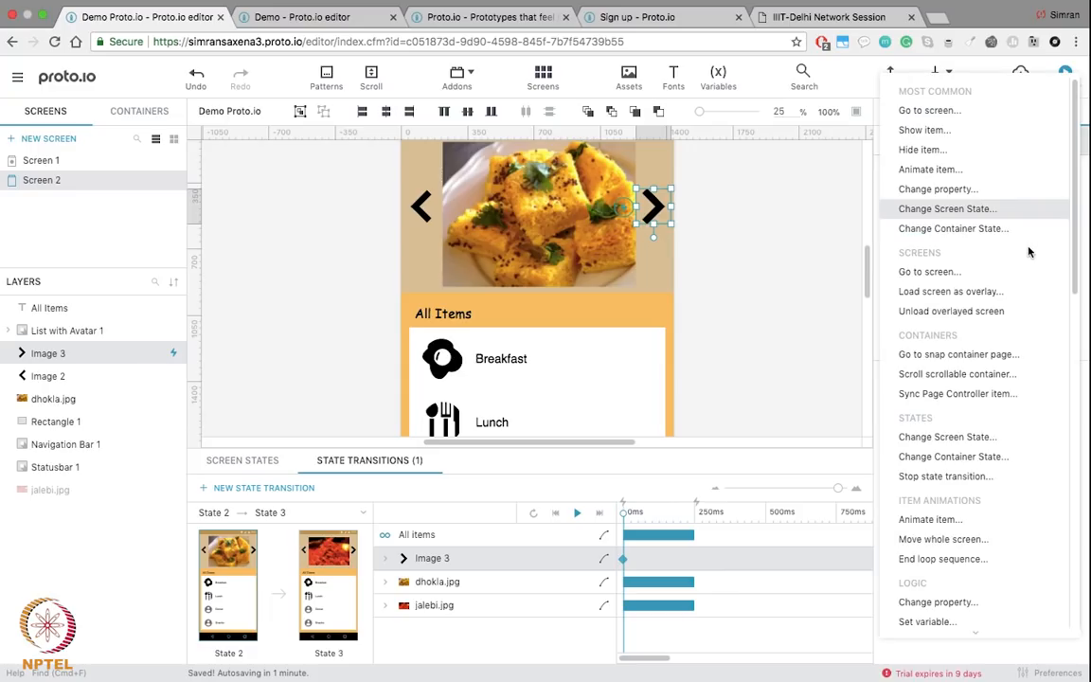
click(744, 310)
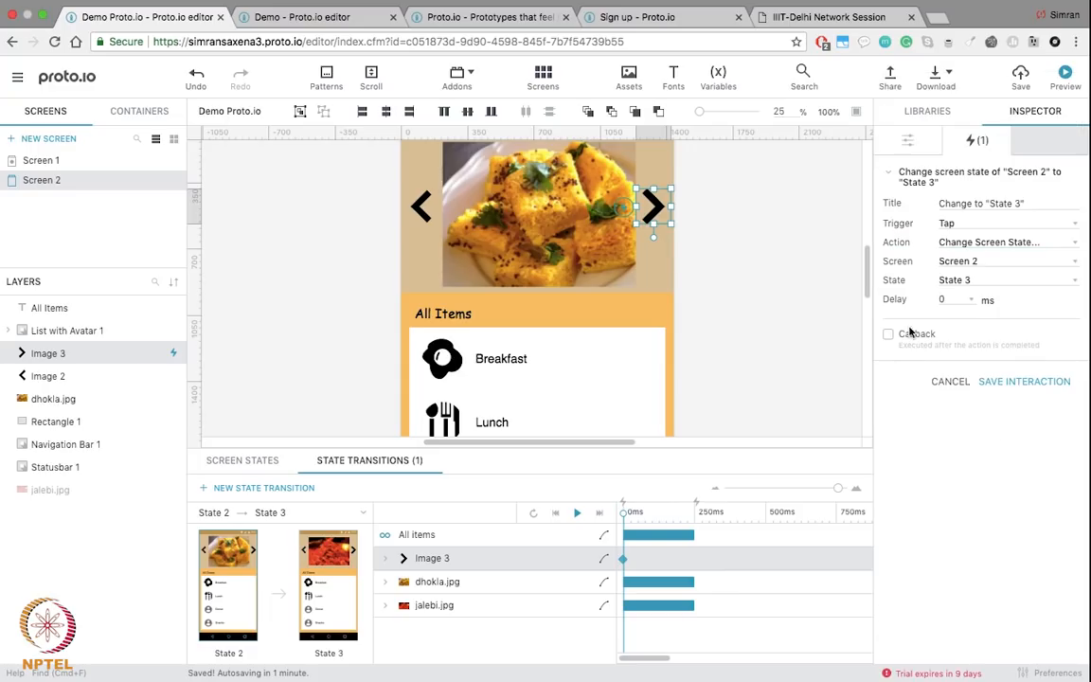
click(997, 227)
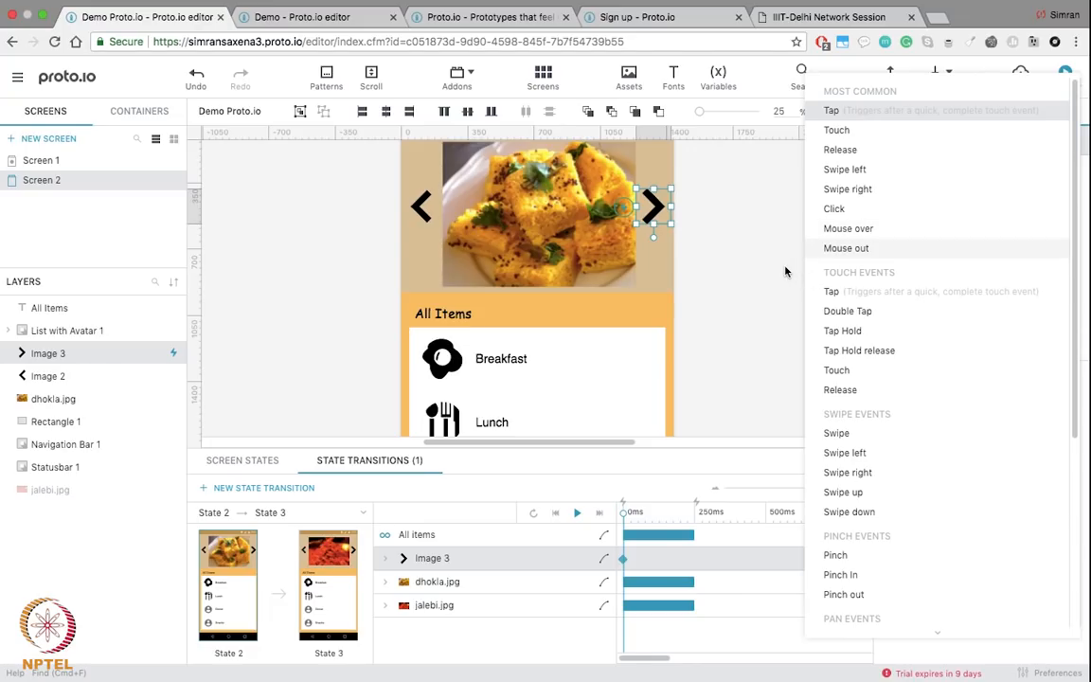
click(719, 279)
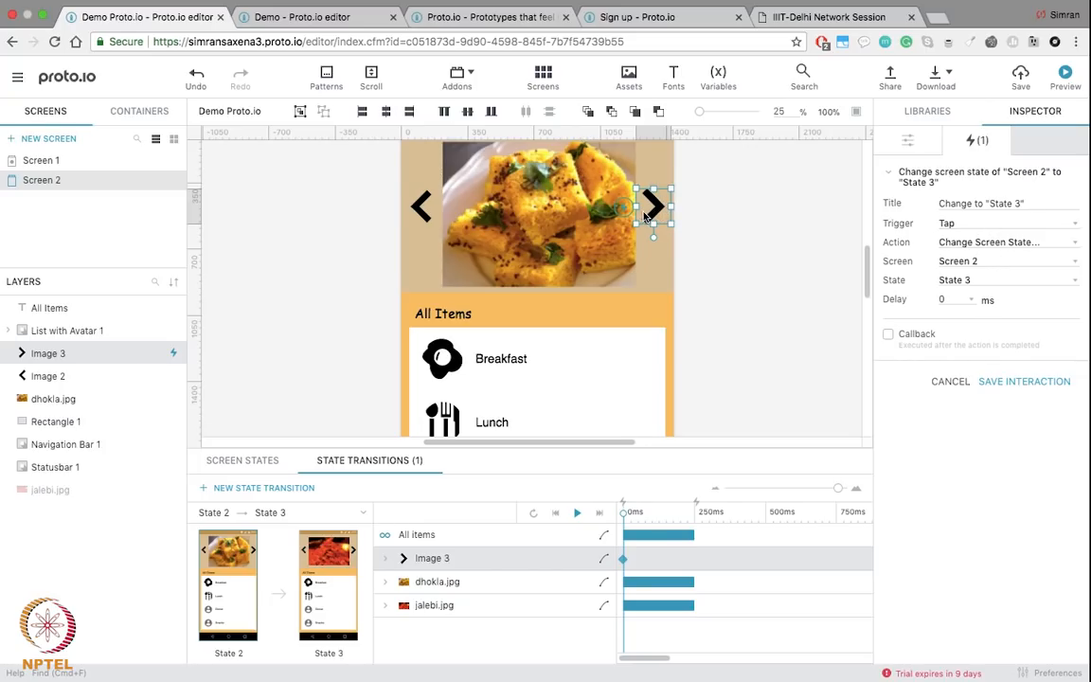
click(330, 562)
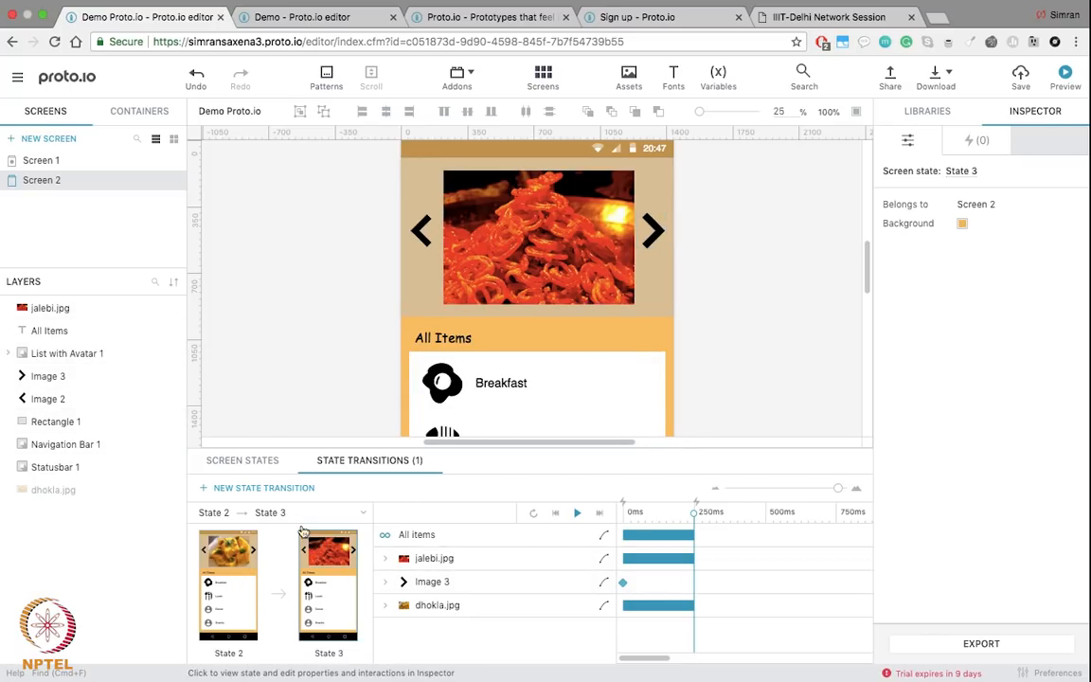
Step: Add a new State 4 and swap its jalebi photo for the chicken biryani photo
click(237, 460)
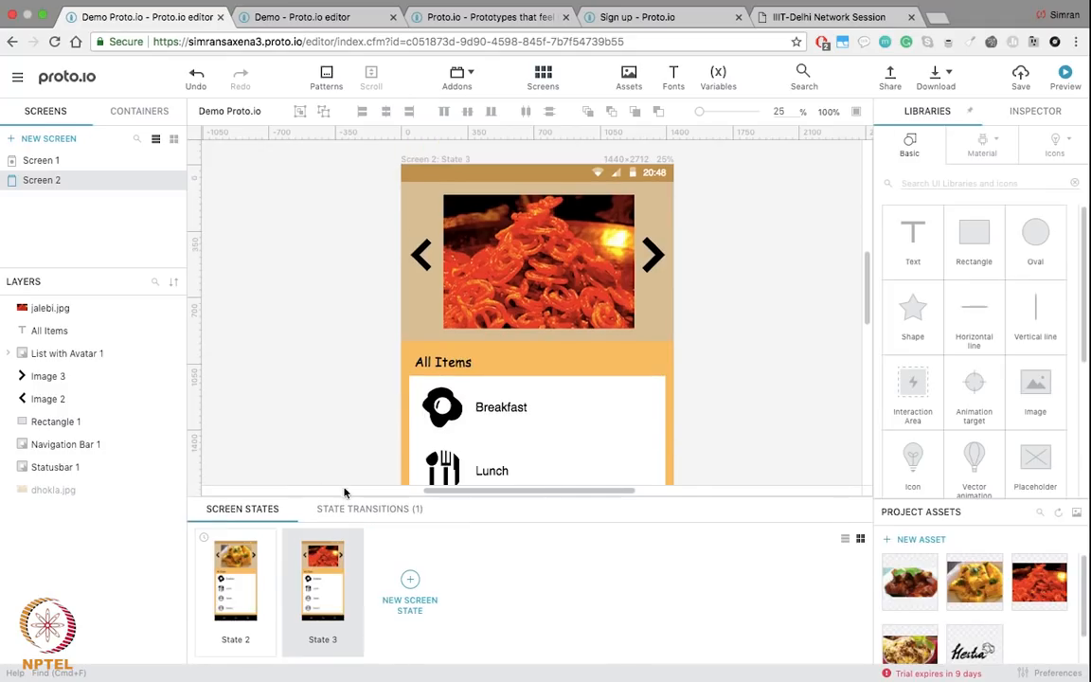
click(410, 582)
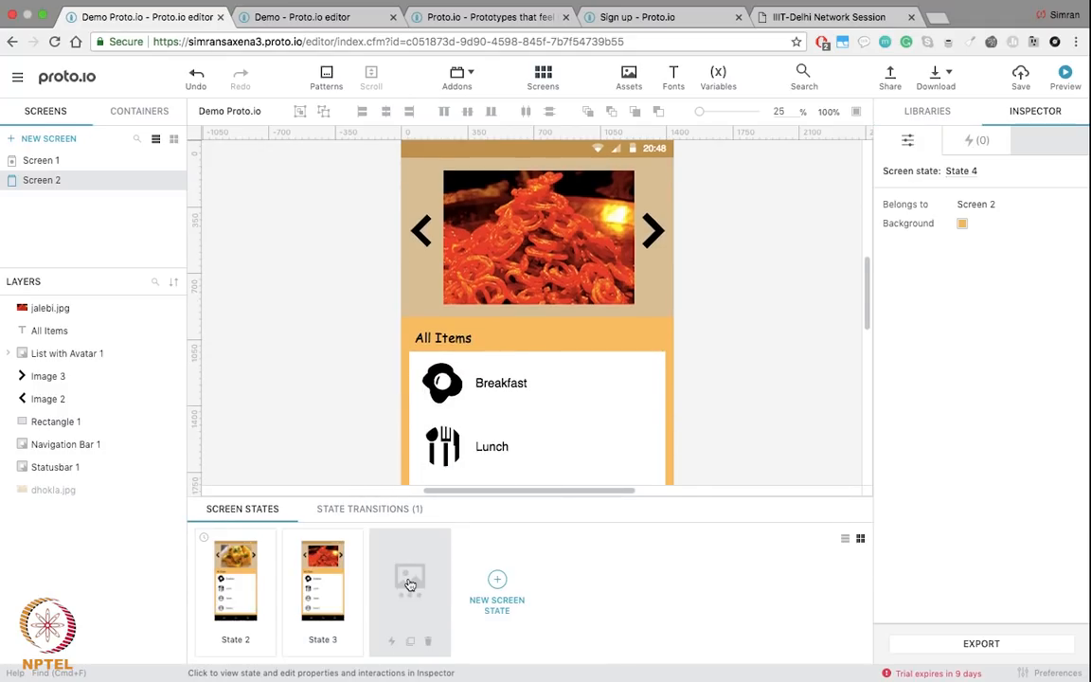
click(585, 279)
key(Delete)
click(516, 223)
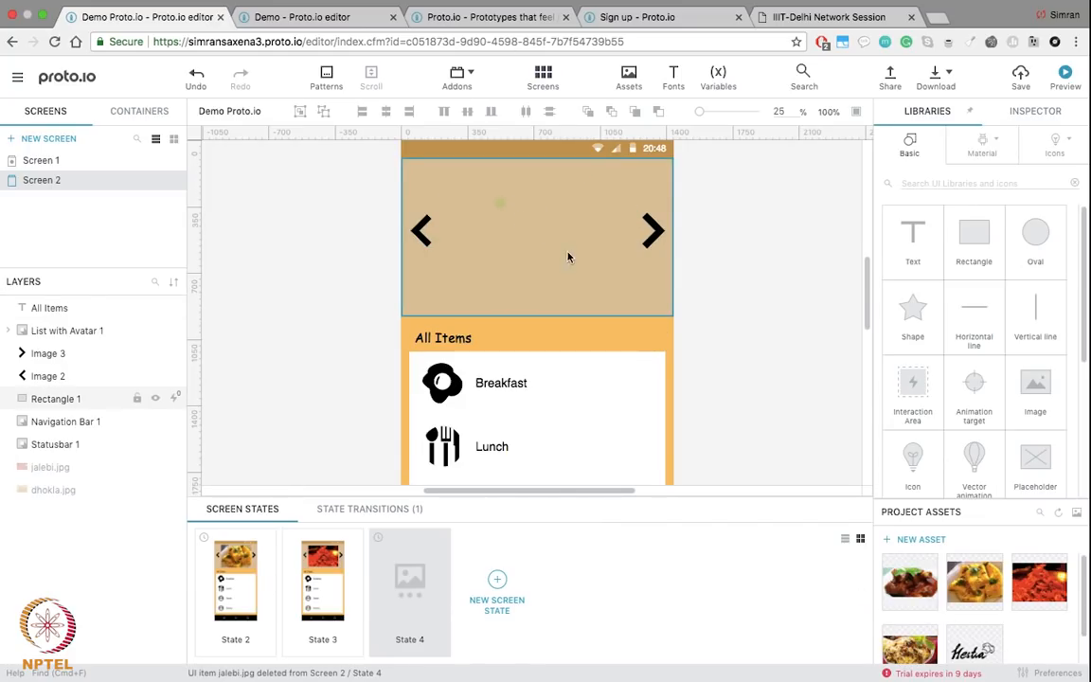
drag(548, 235, 692, 328)
drag(582, 240, 525, 207)
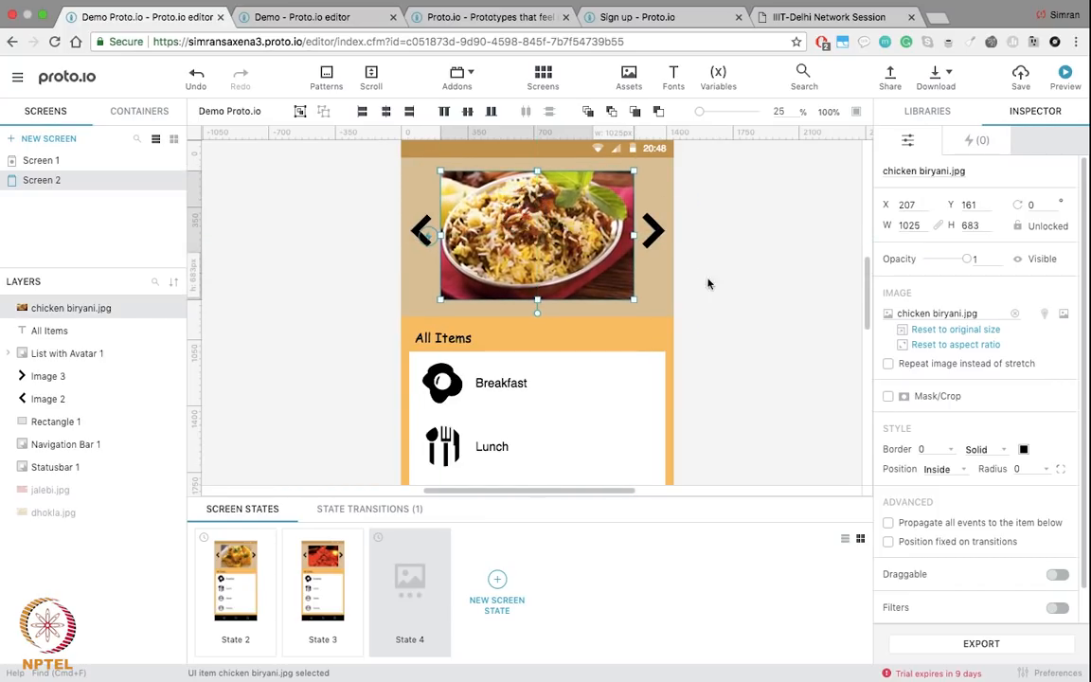
Step: Link State 4's left arrow tap to State 3
click(765, 305)
click(418, 232)
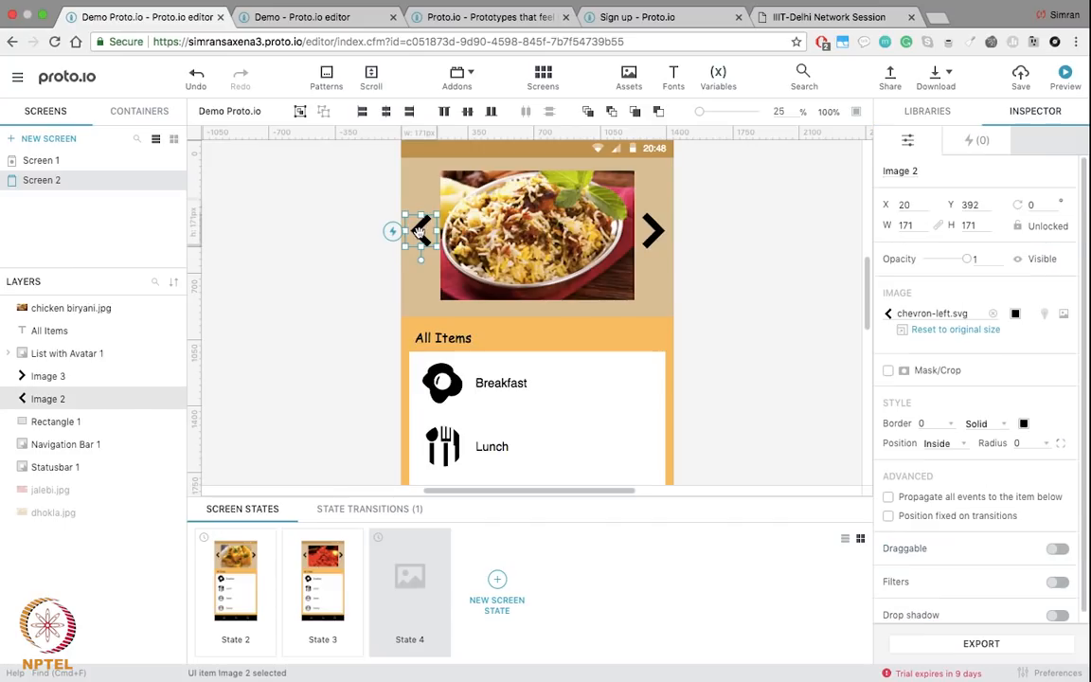
drag(392, 231, 323, 588)
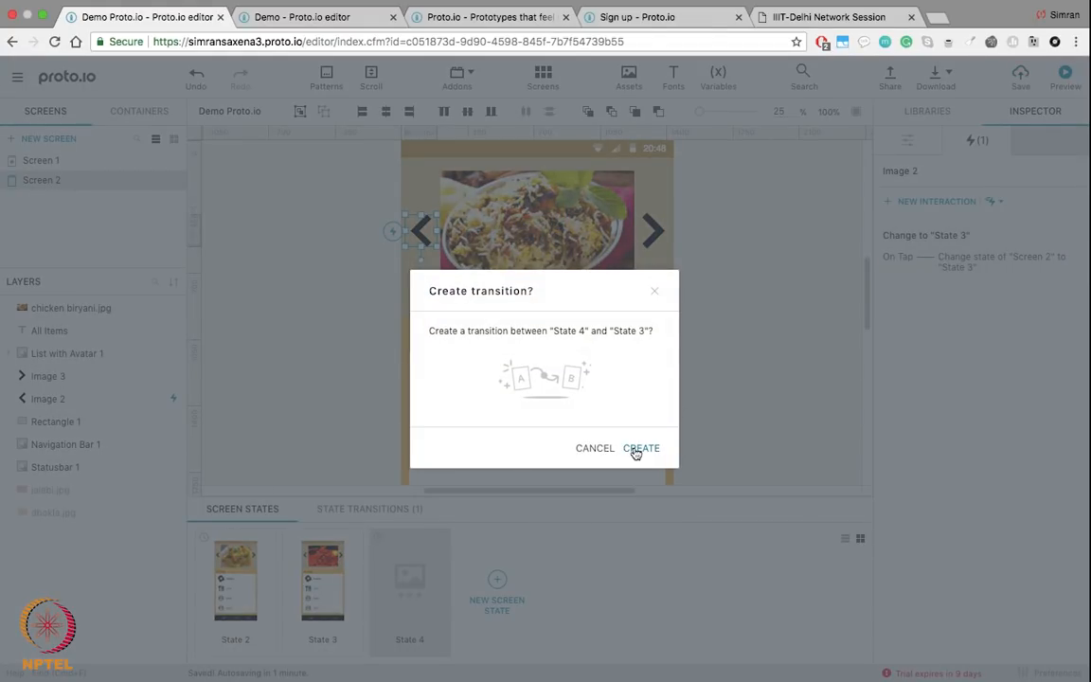
Step: Confirm the left arrow's transition to State 3, then link State 4's right arrow tap to State 2
click(636, 449)
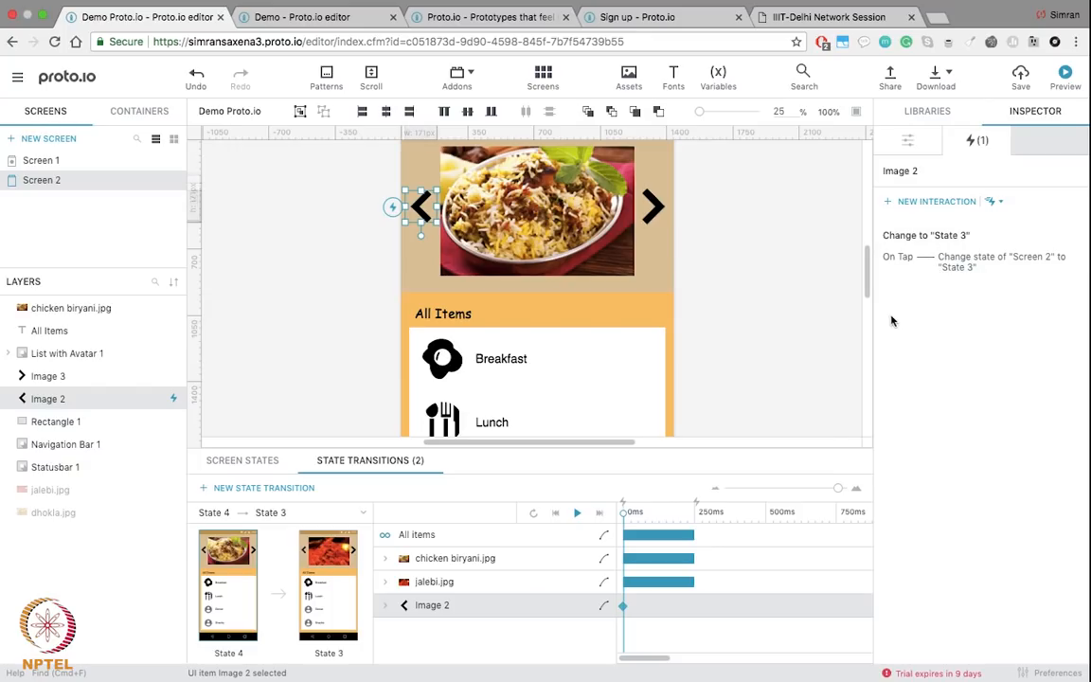
click(652, 207)
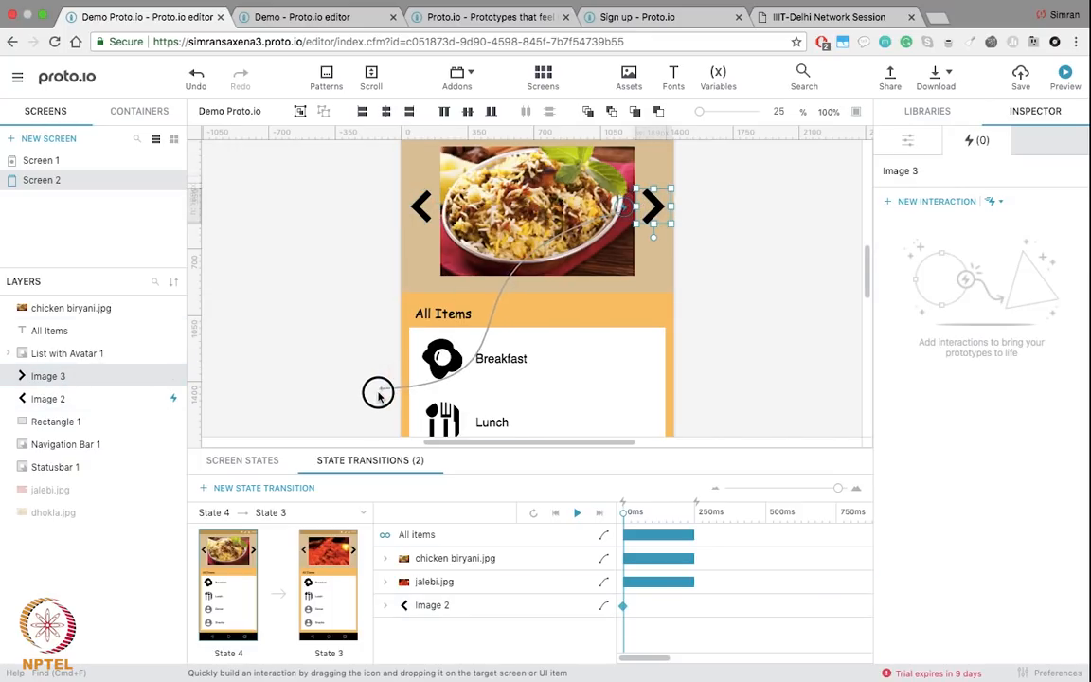
drag(625, 205, 652, 195)
click(244, 463)
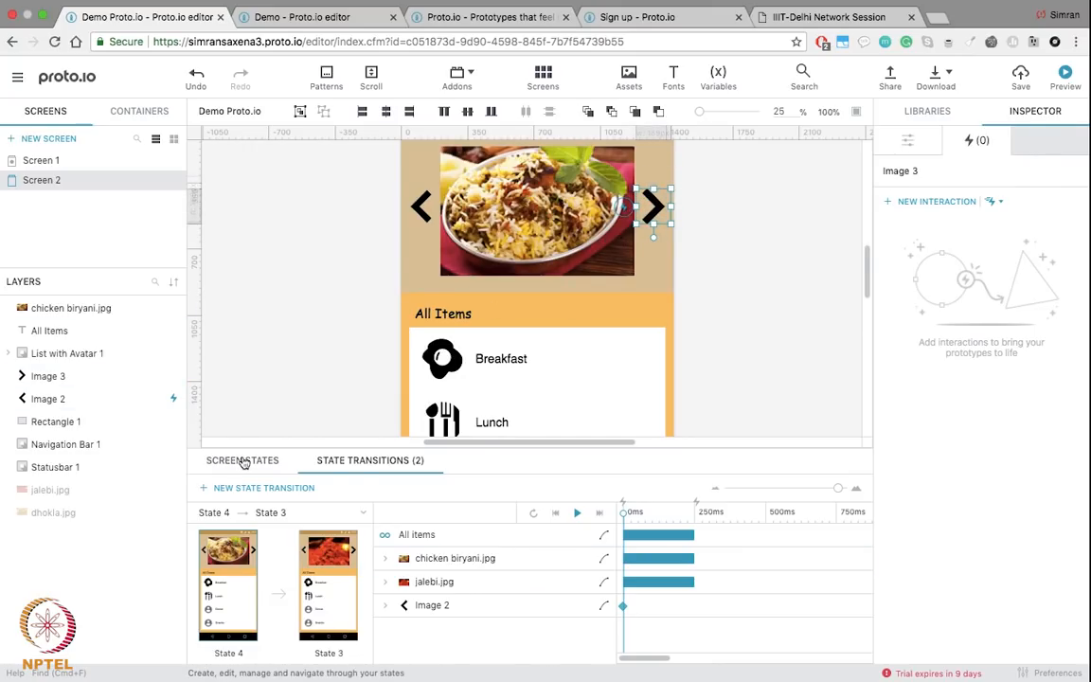
click(244, 462)
click(647, 242)
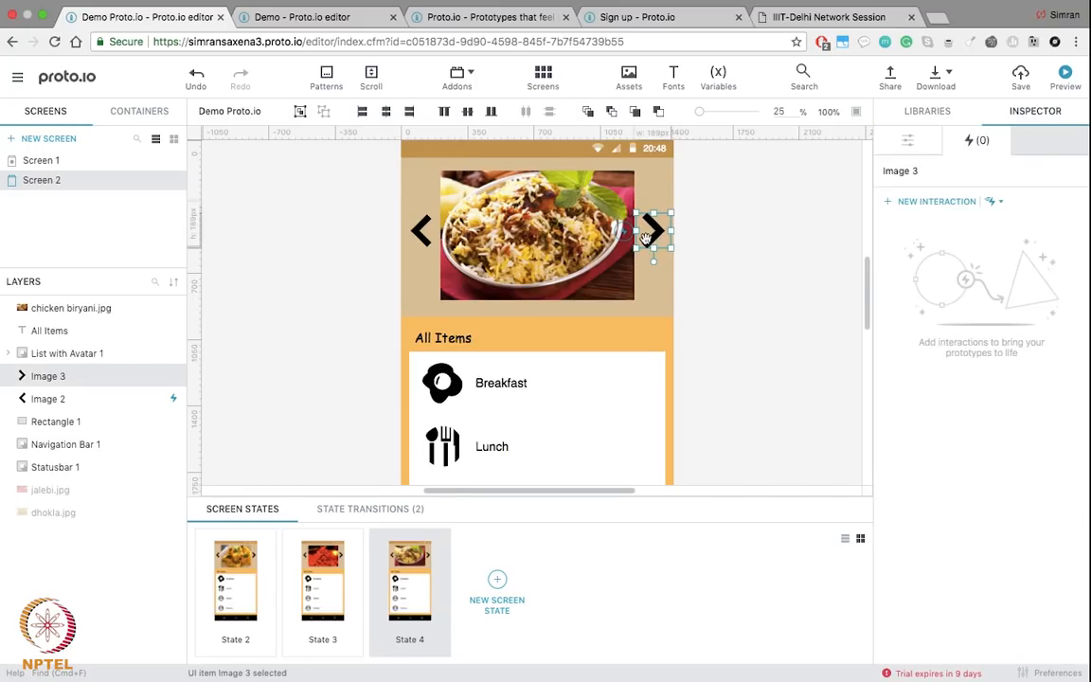
drag(622, 230, 246, 550)
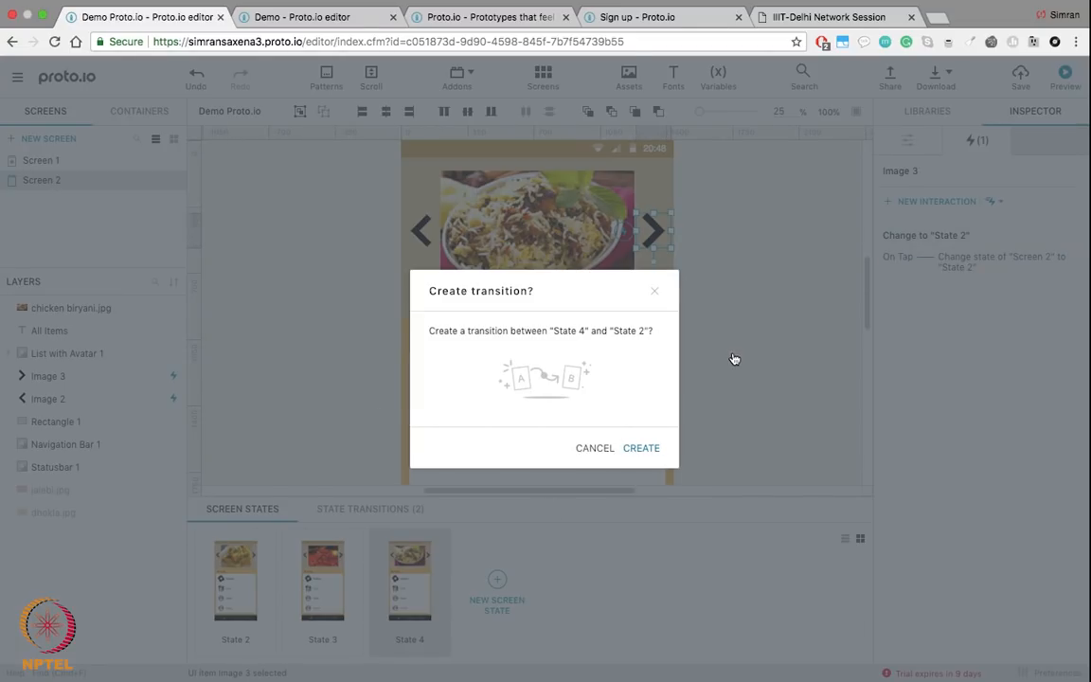
scroll(660, 356, down, 3)
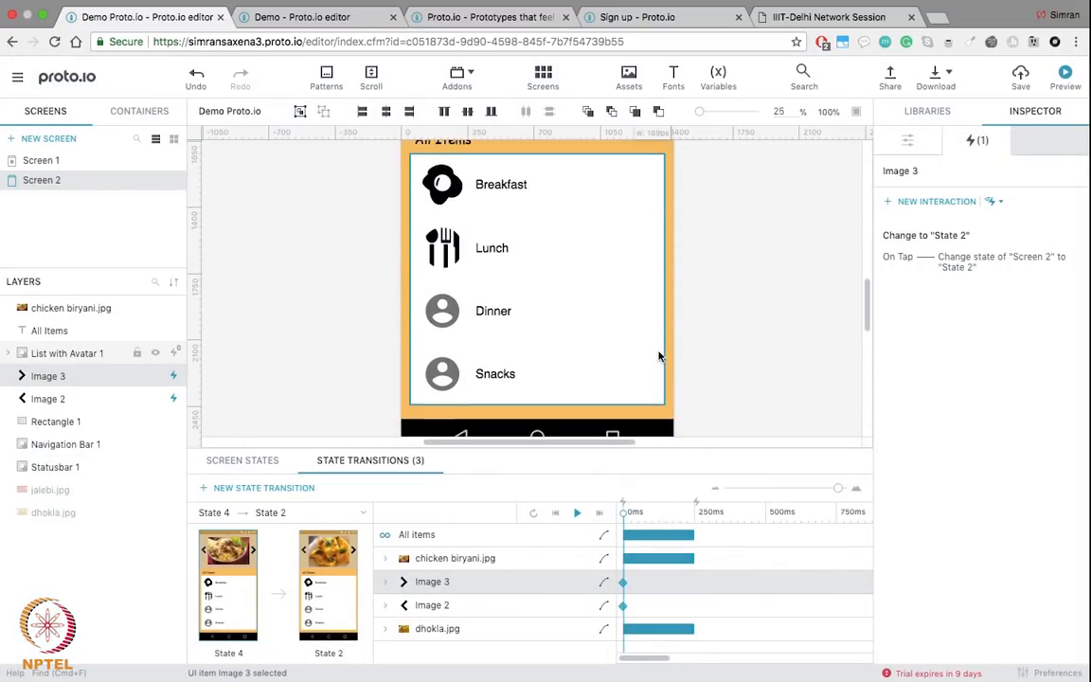
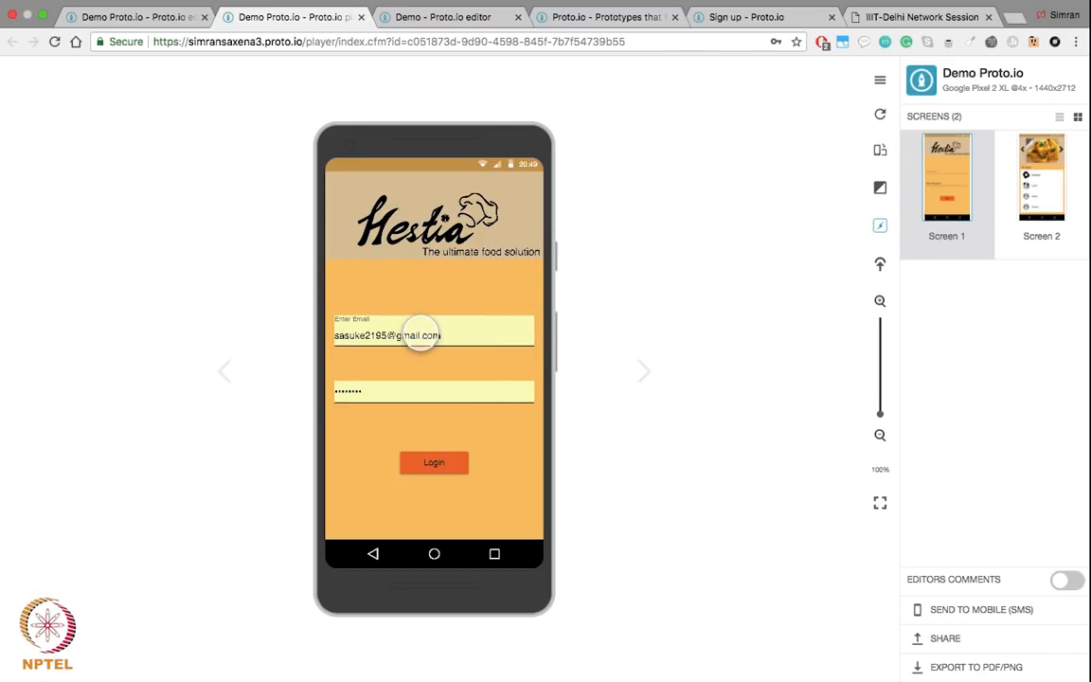
Step: Fill in the Hestia login's email address and password fields in the player
click(418, 332)
key(Return)
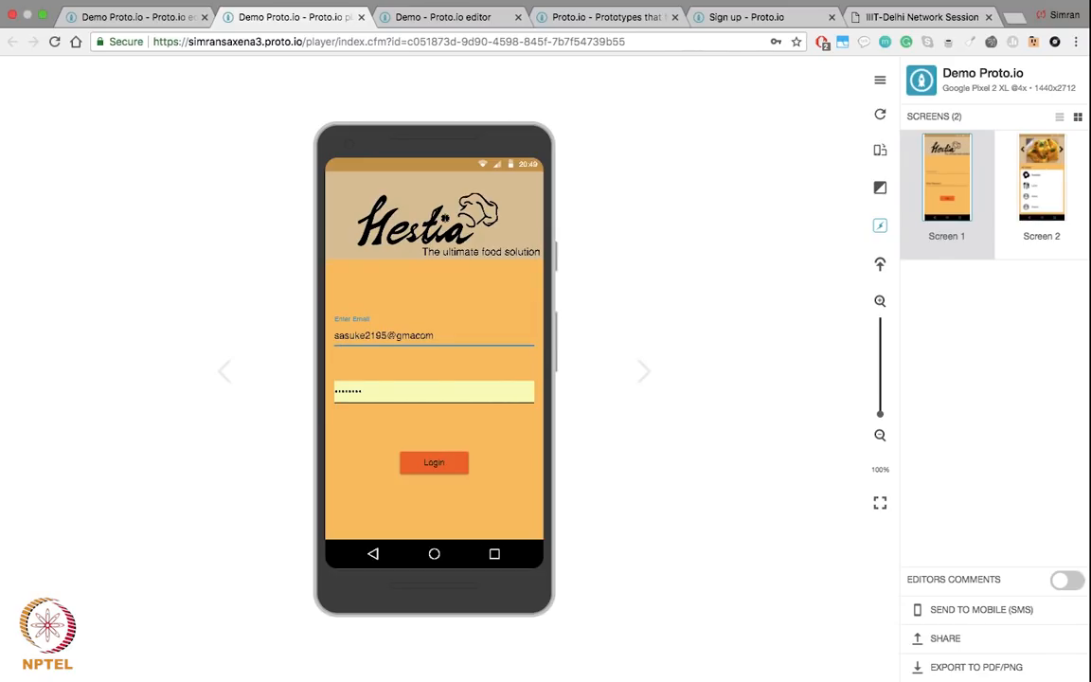
key(super+a)
key(BackSpace)
click(391, 388)
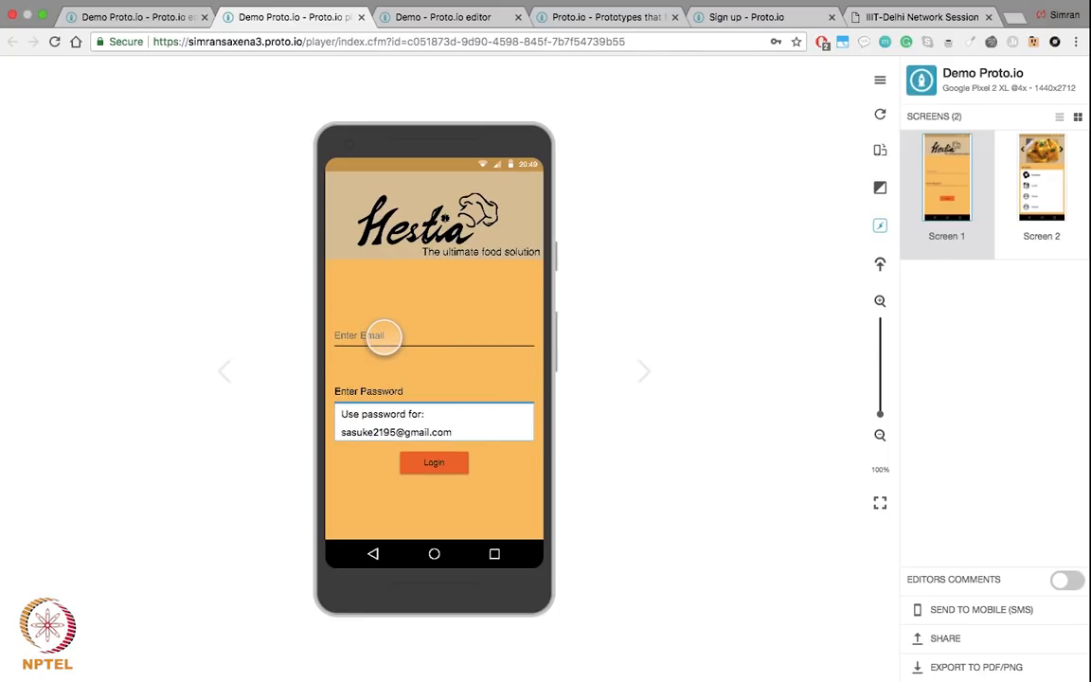
click(385, 337)
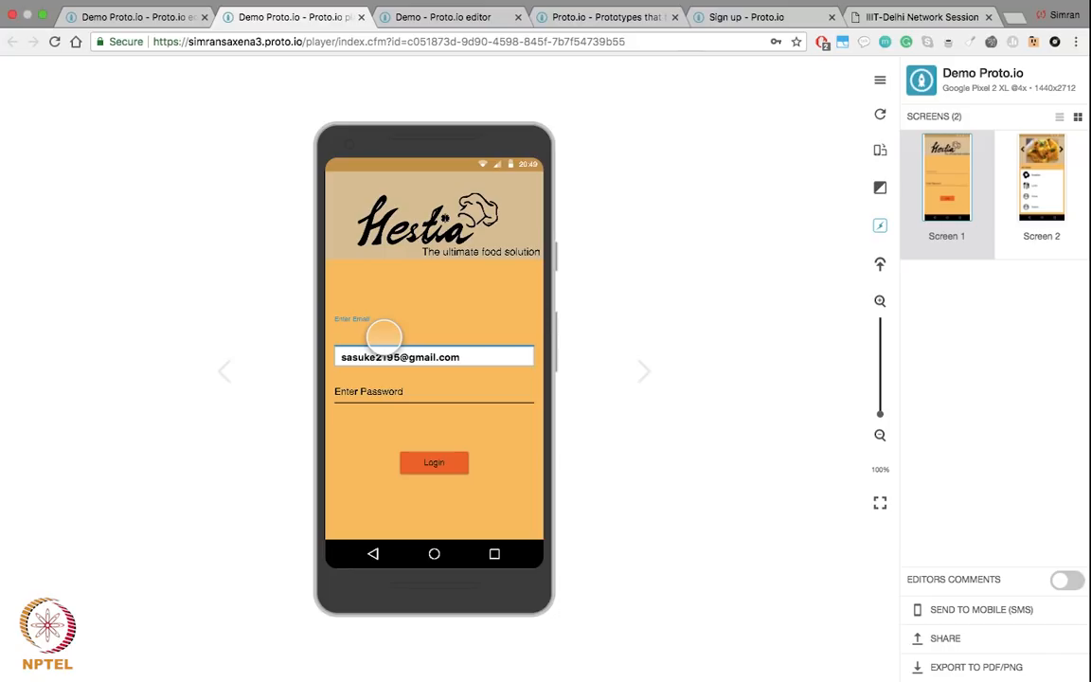
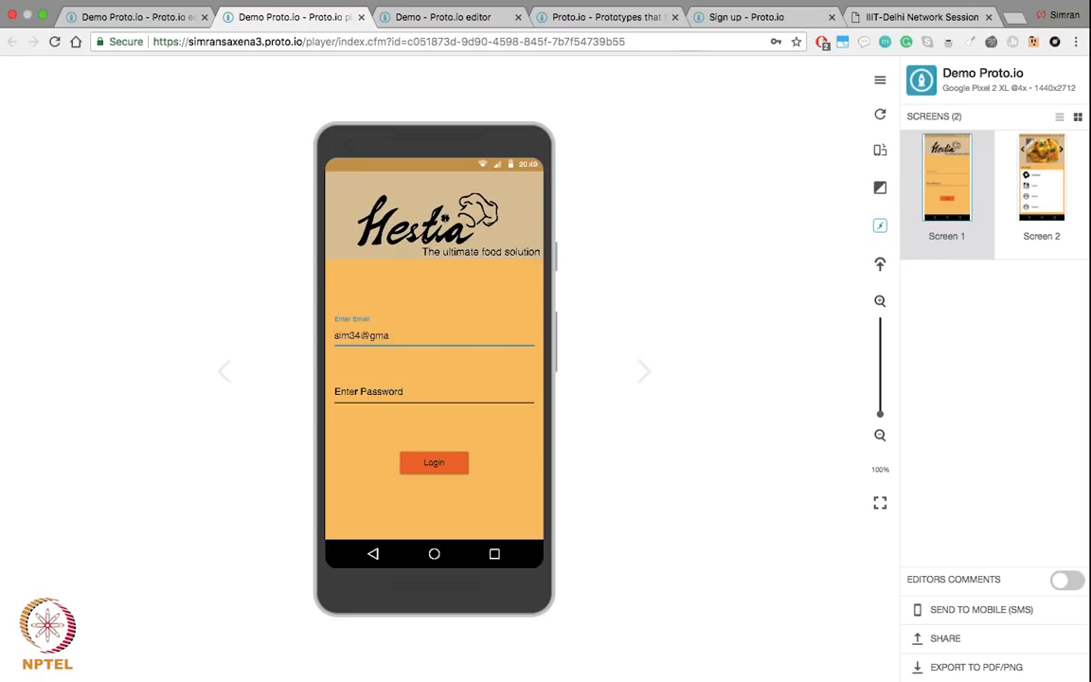
click(366, 386)
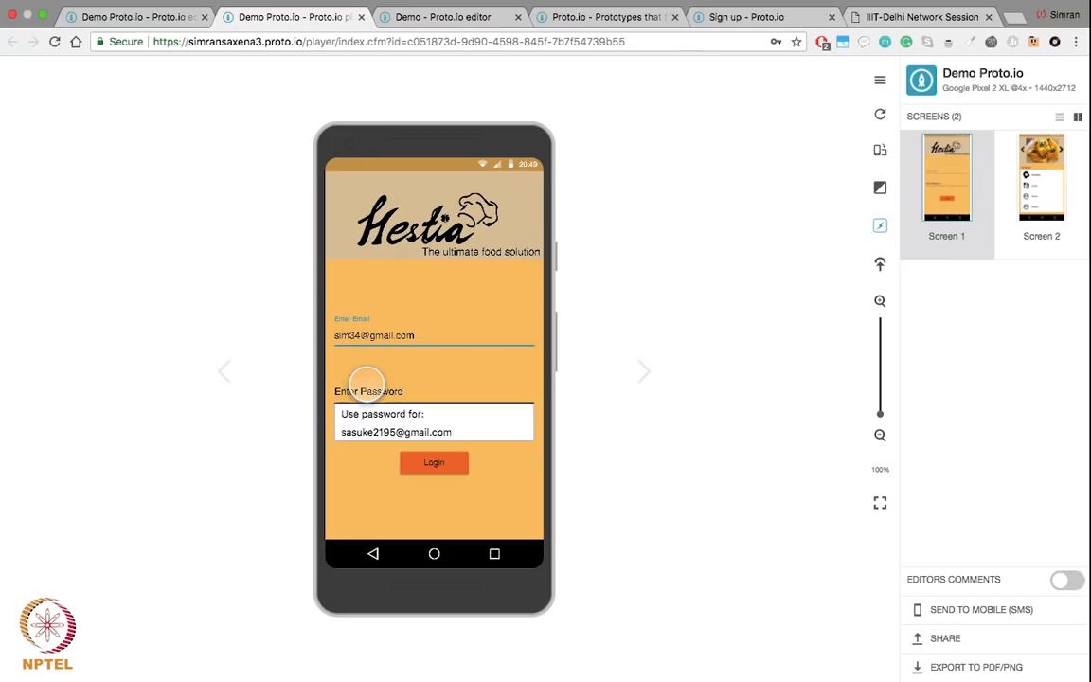
text(12345678)
Step: Log in, step through Screen 2's food carousel, and return to the login screen
click(434, 467)
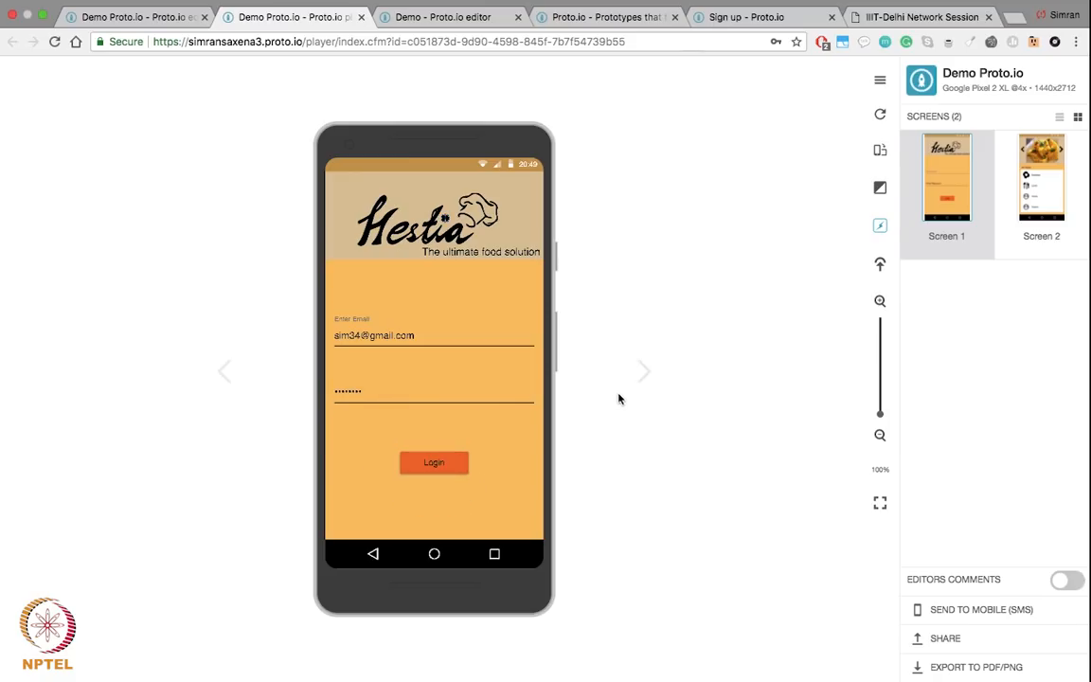
click(644, 372)
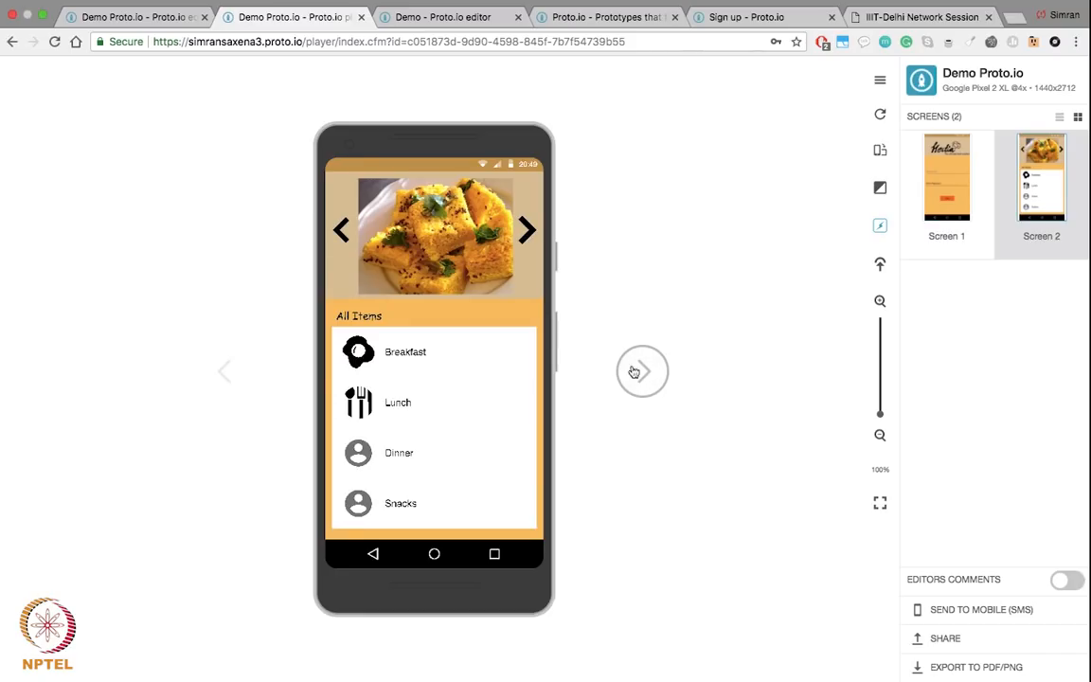
click(524, 230)
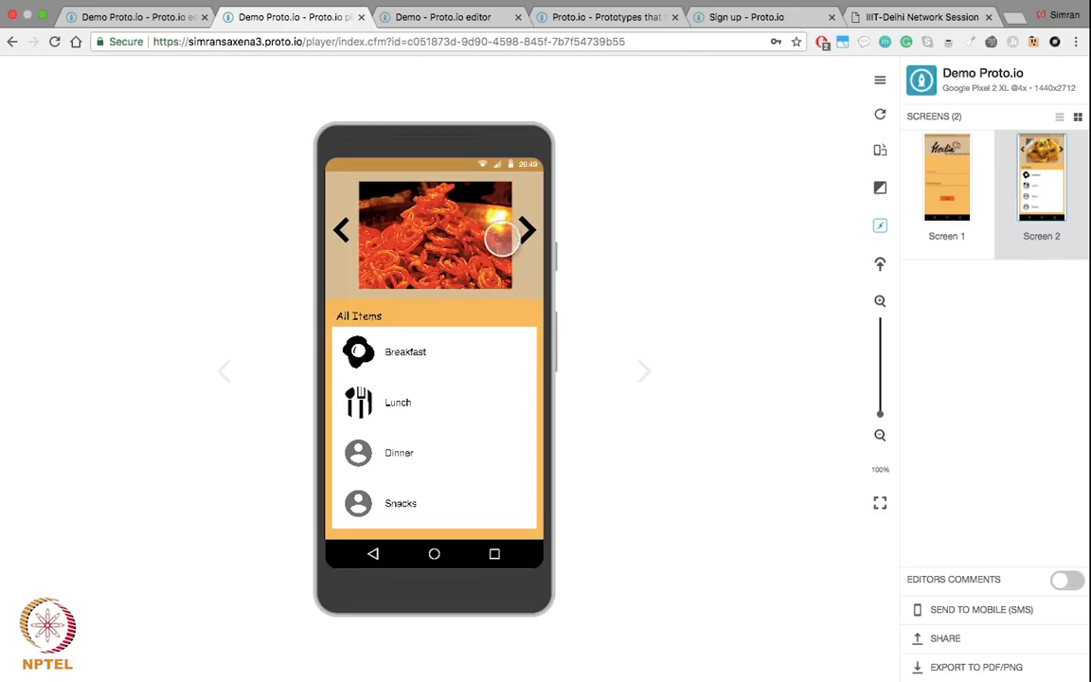
click(224, 371)
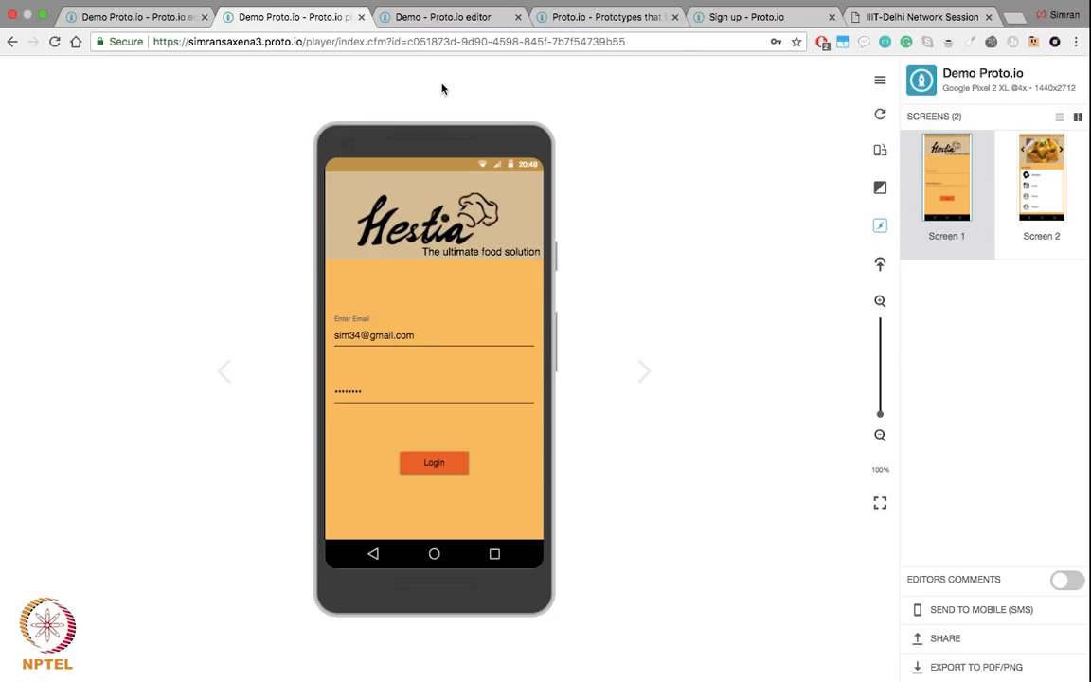
Step: Switch back to the Demo project editor and launch its Preview
click(606, 18)
click(423, 17)
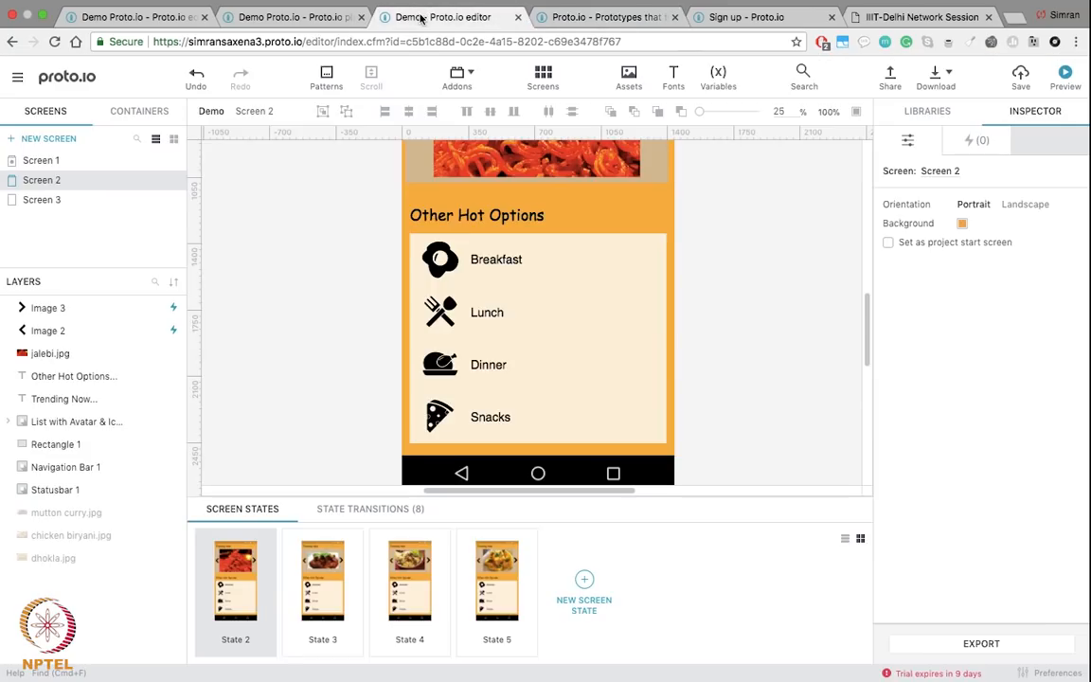
scroll(750, 205, up, 3)
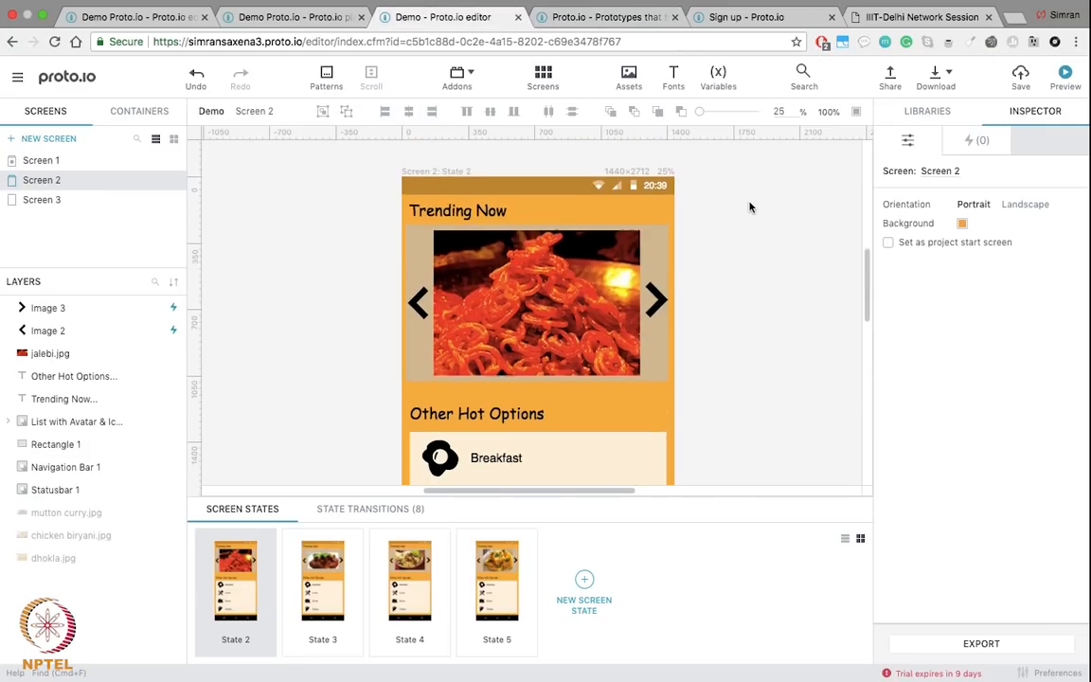
click(1064, 83)
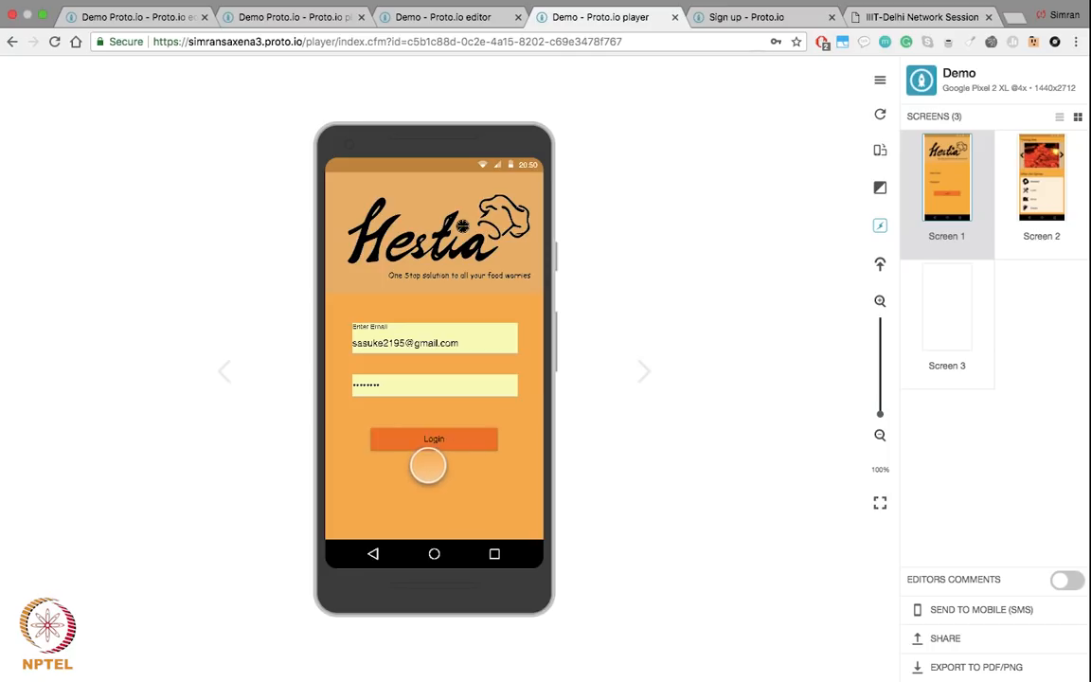
Step: Log in, then page Trending Now forward four dishes and back two
click(429, 438)
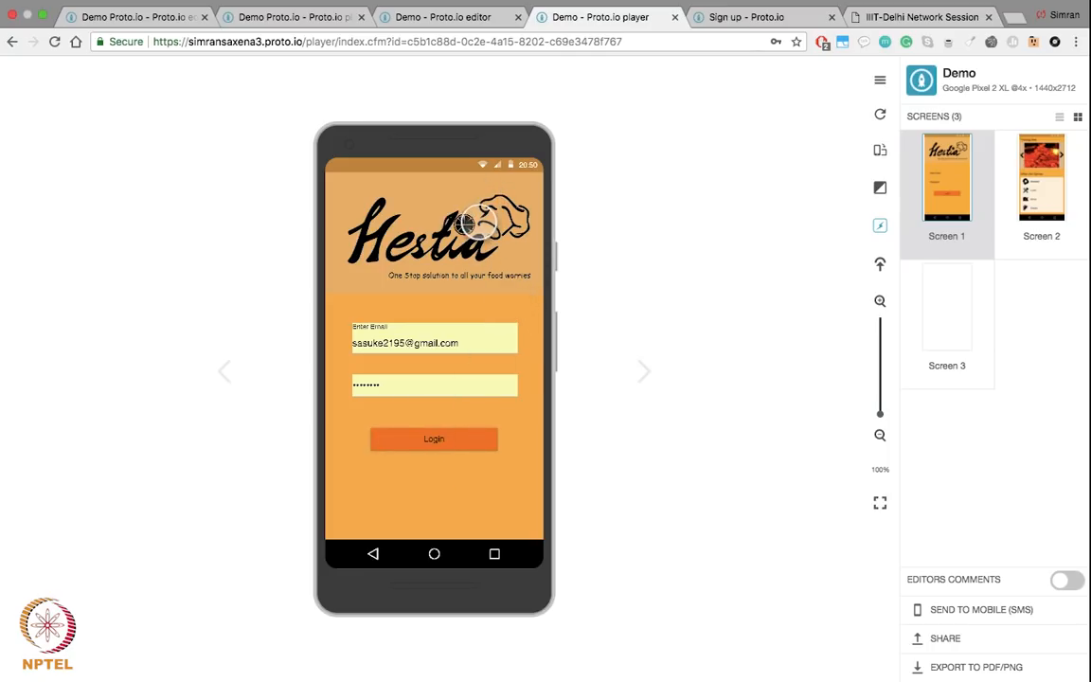
click(450, 439)
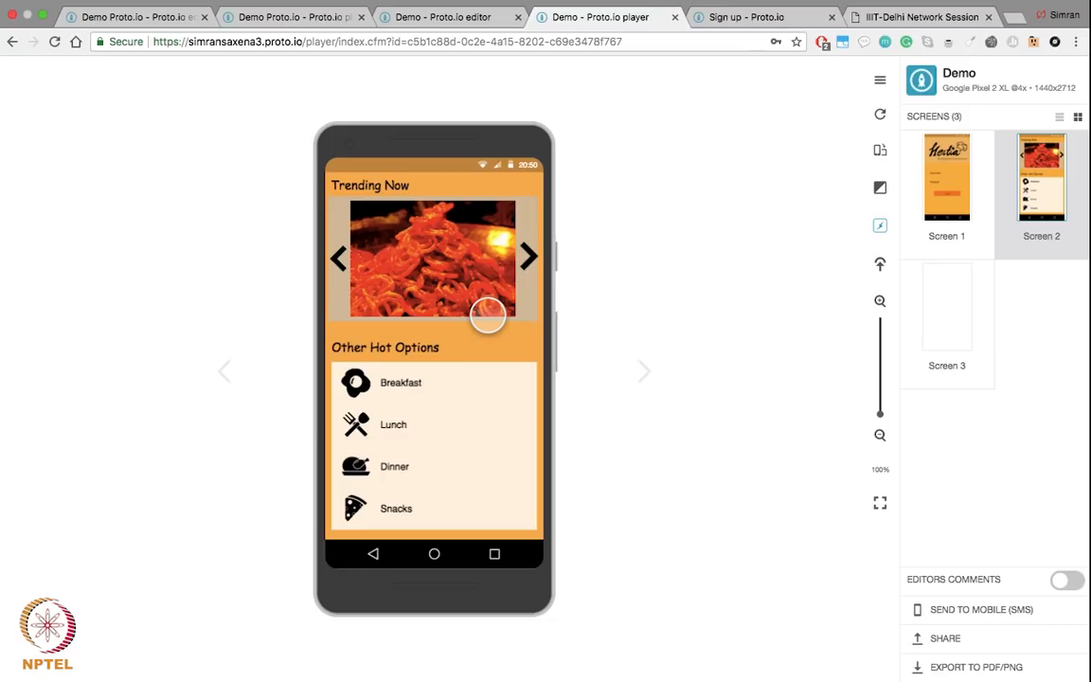
click(527, 257)
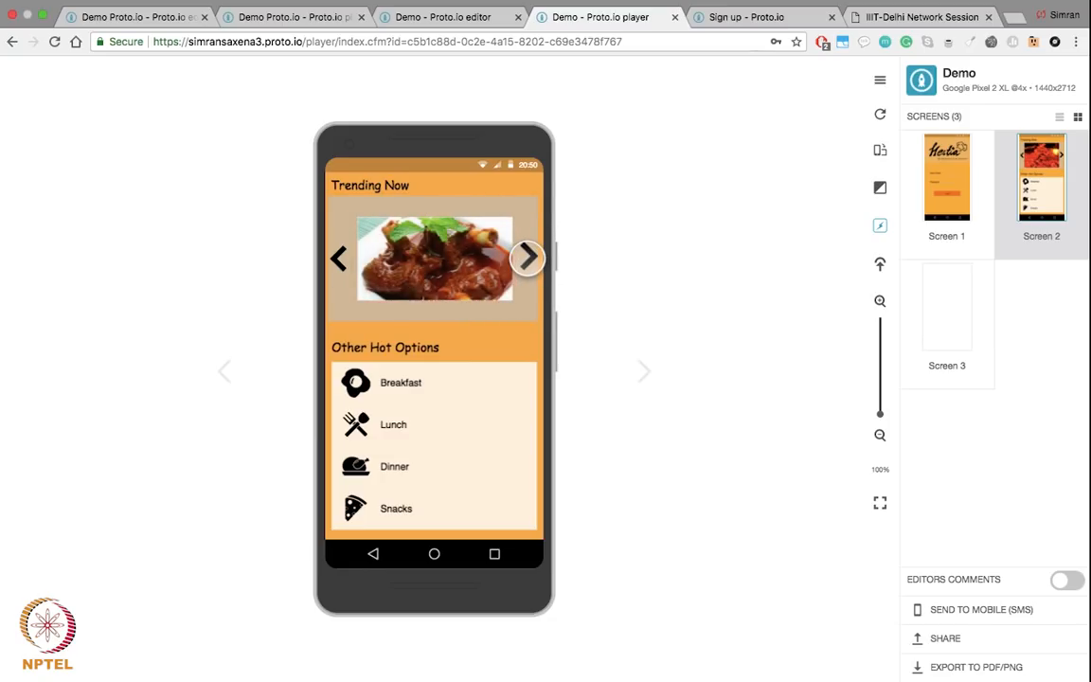
click(528, 256)
click(527, 256)
click(528, 256)
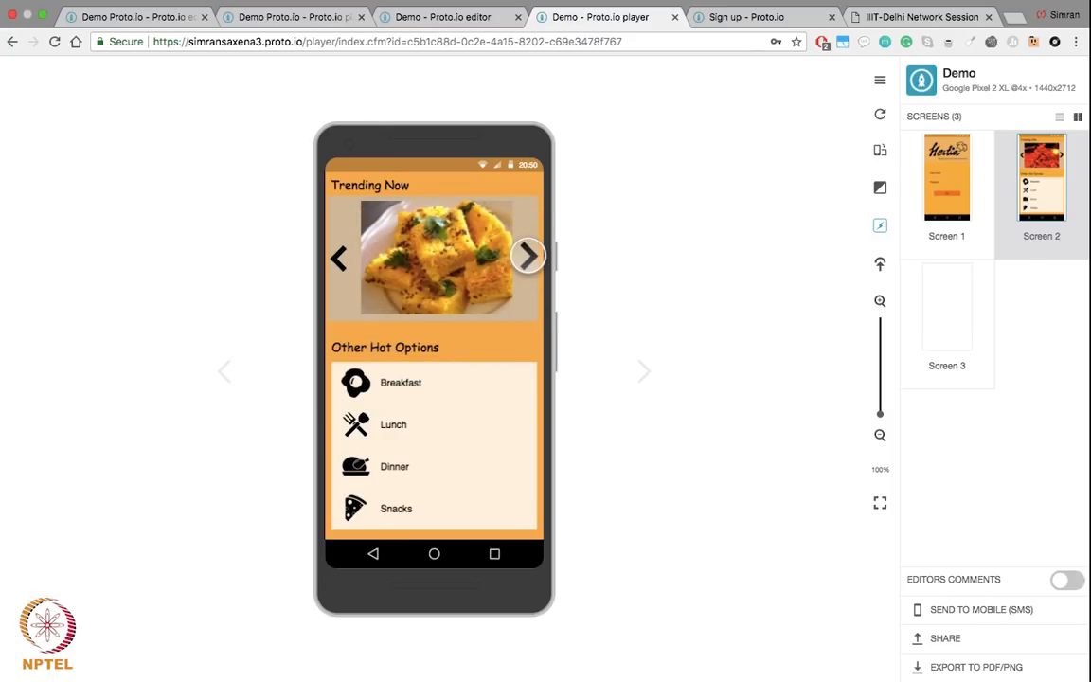
click(343, 259)
click(344, 261)
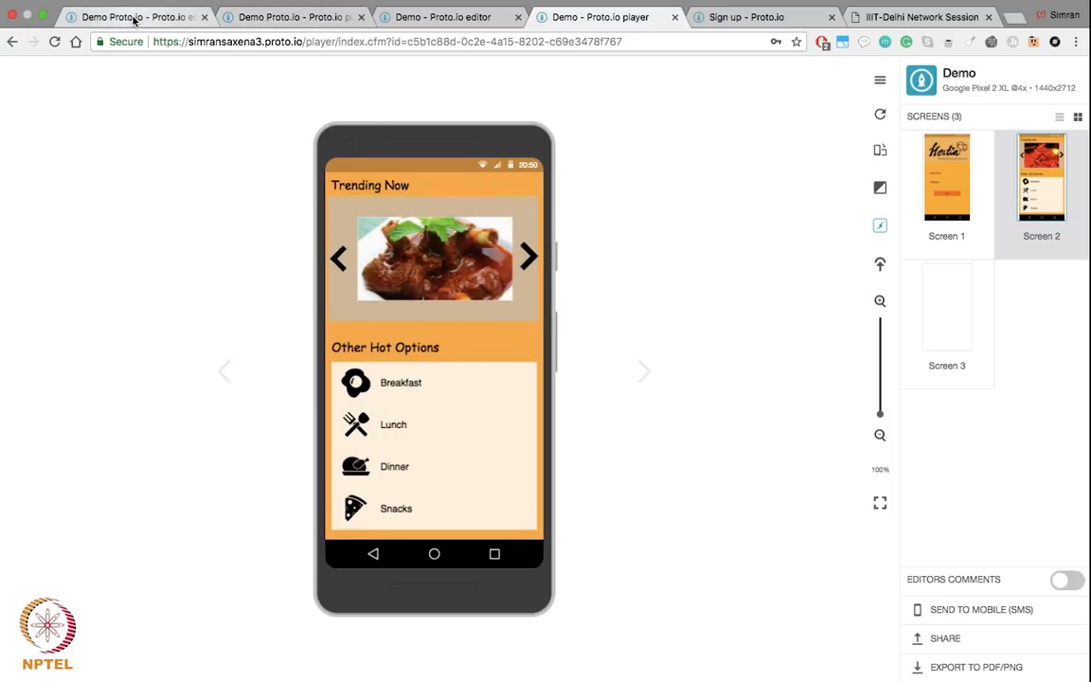
Step: Return to the Demo editor tab and open Screen 1's State 2 thumbnail
click(134, 19)
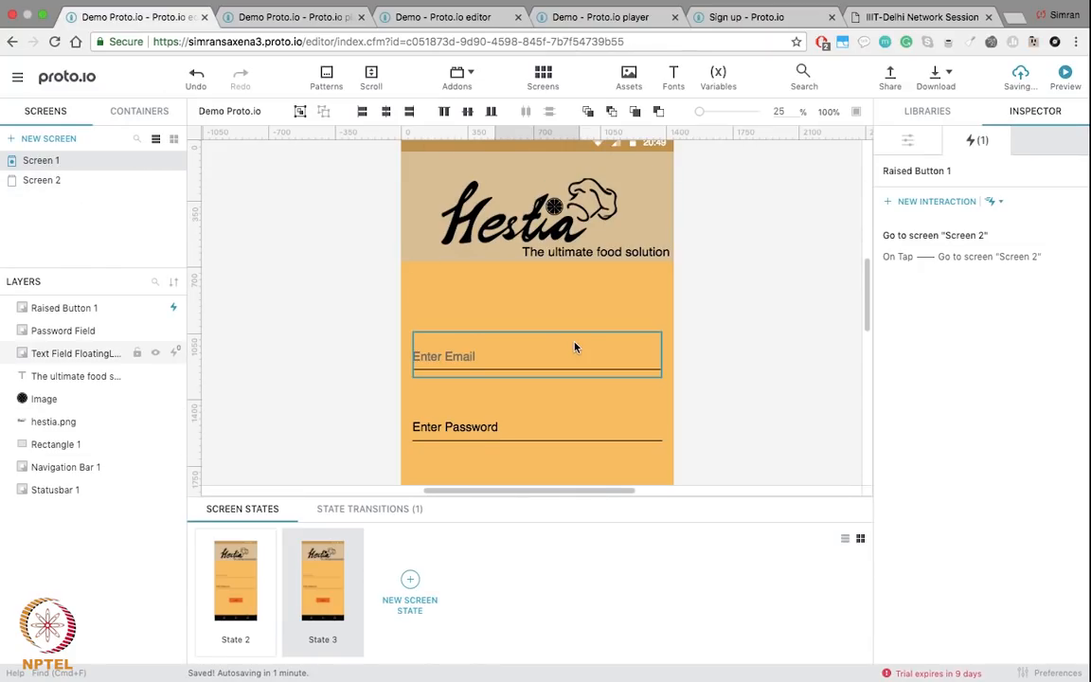
scroll(575, 343, down, 3)
scroll(574, 343, up, 3)
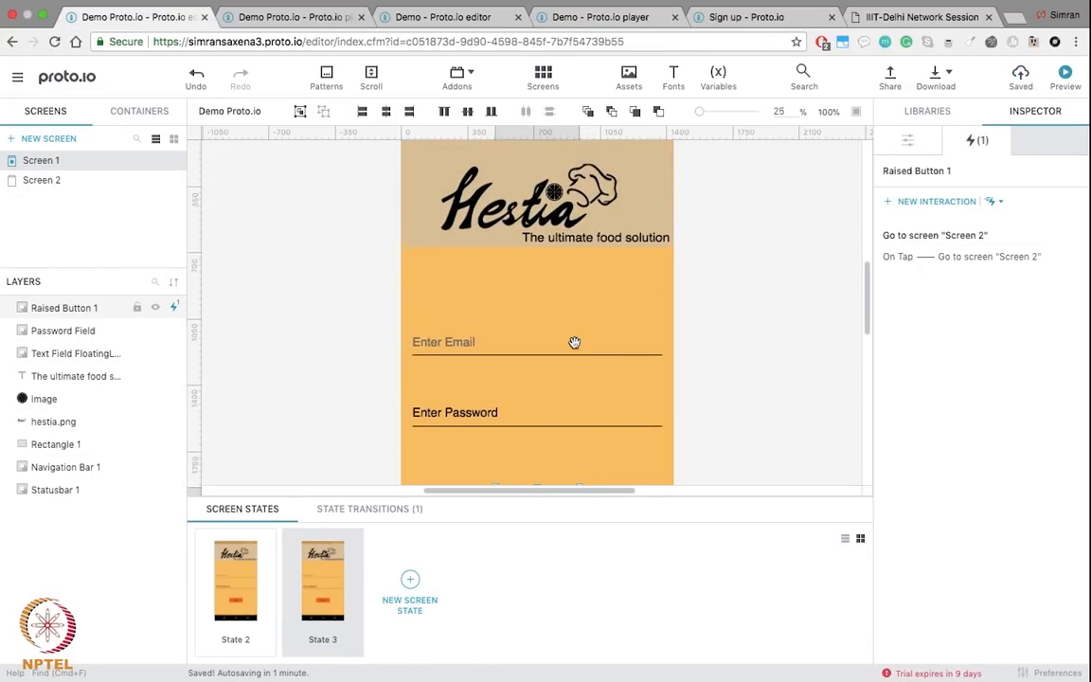
click(231, 612)
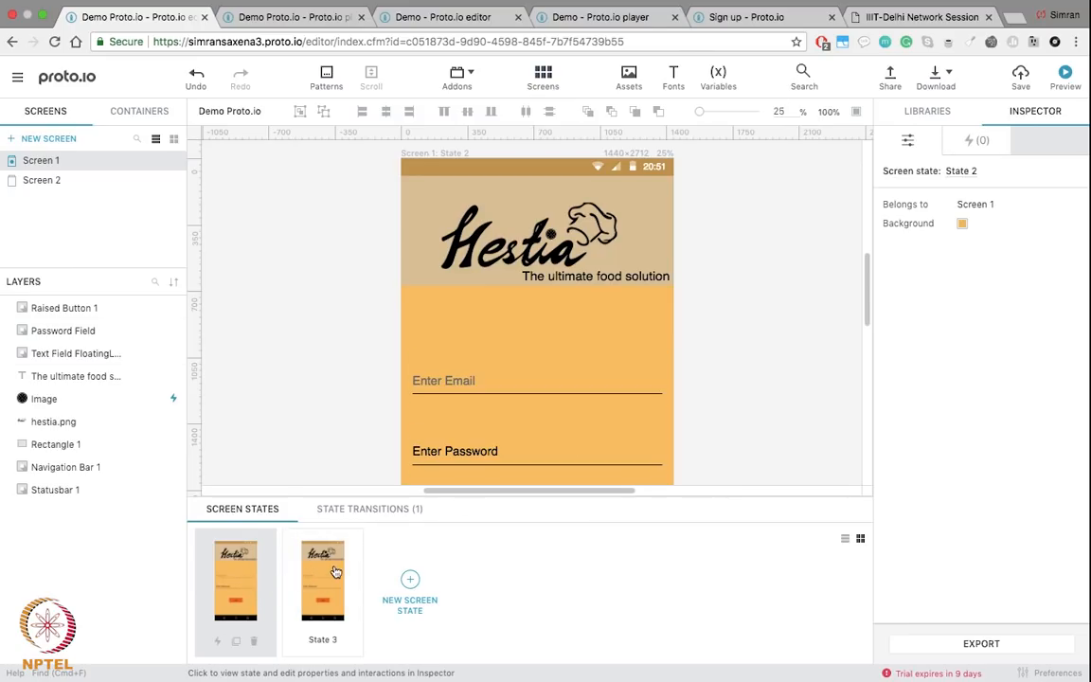
scroll(499, 384, down, 5)
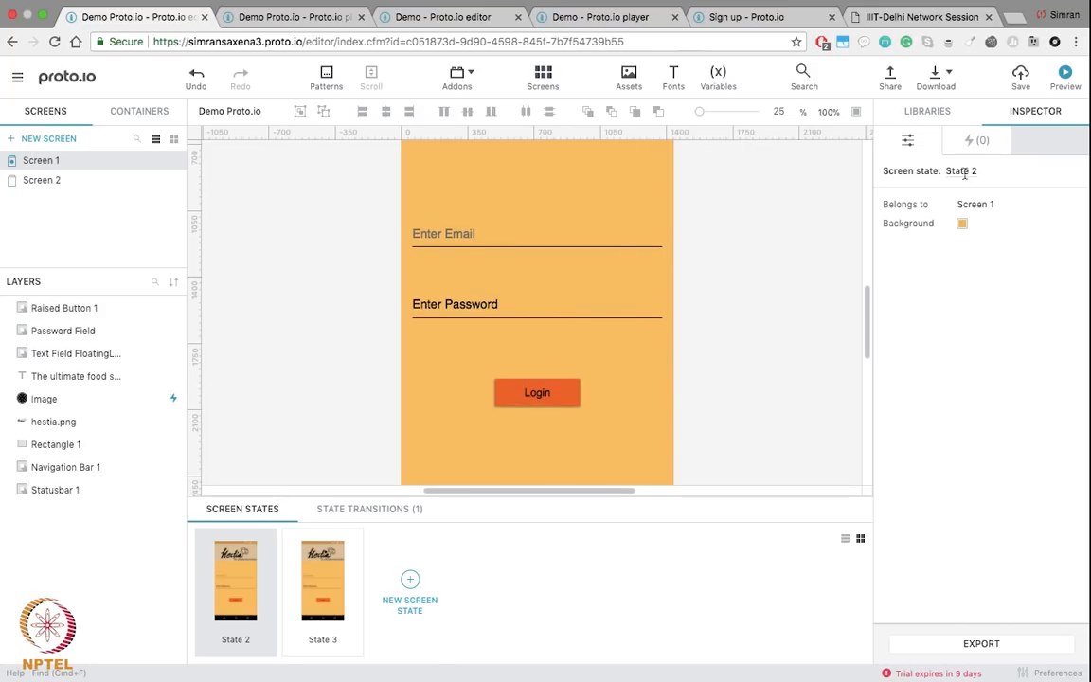
Step: Drop a Basic Interaction Area onto the login form and stretch it down to the nav bar
click(936, 118)
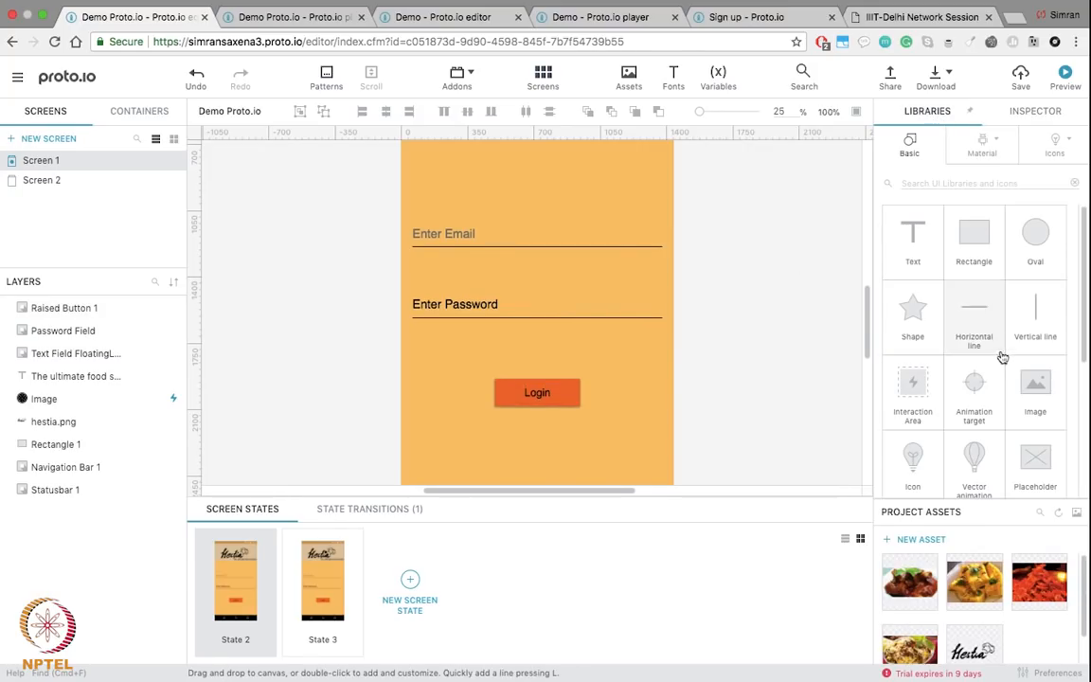
drag(924, 381, 523, 236)
scroll(524, 237, up, 3)
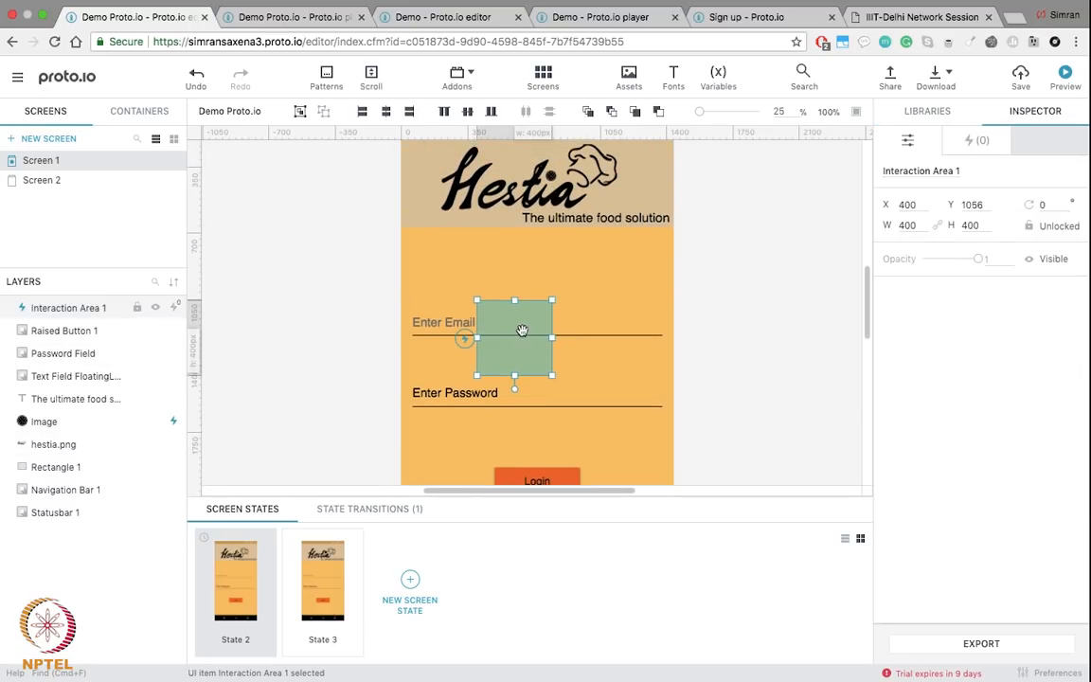
drag(453, 283, 443, 251)
drag(477, 301, 670, 484)
scroll(769, 342, down, 3)
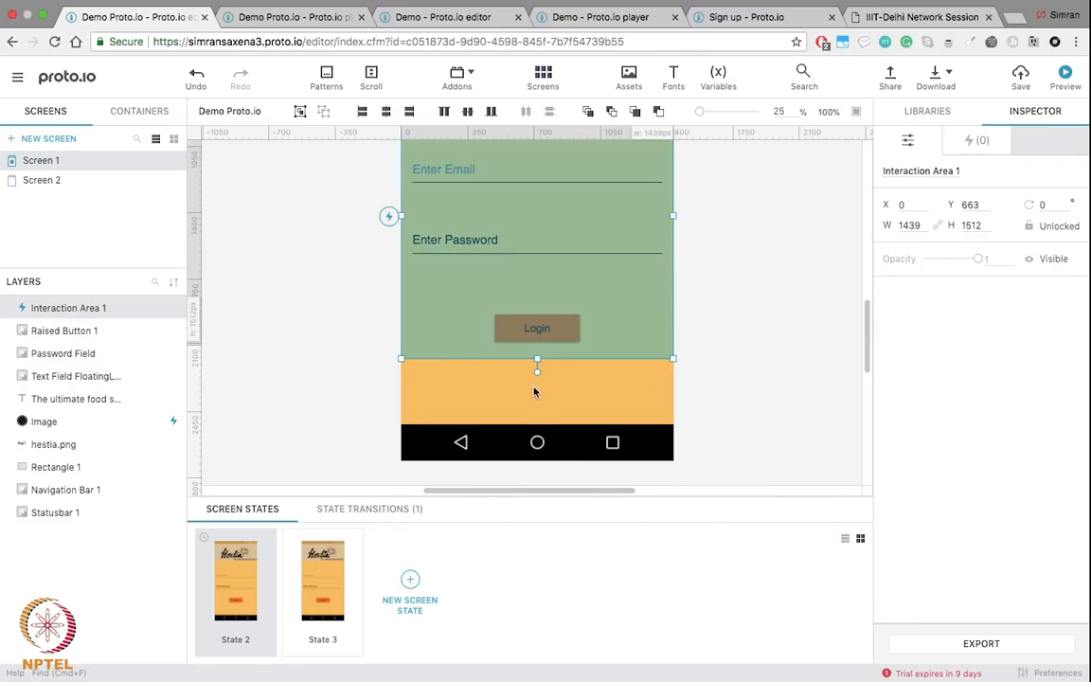
drag(538, 360, 542, 426)
Step: Extend the interaction area up to the status bar and show its interactions list
click(690, 338)
scroll(696, 332, up, 4)
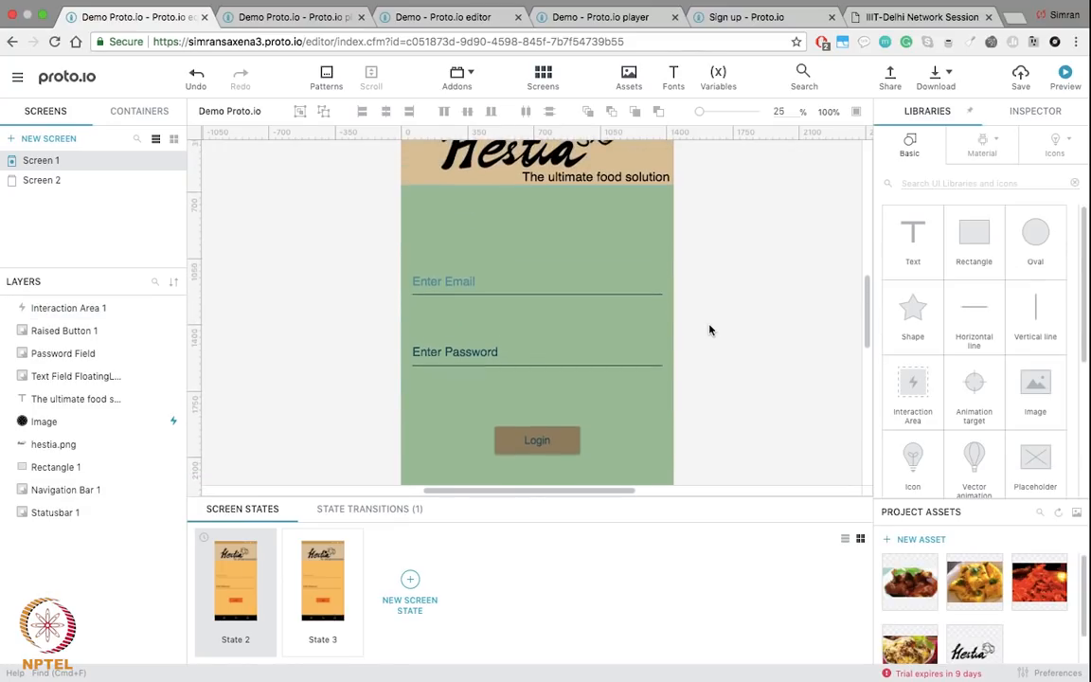
scroll(609, 312, up, 2)
click(596, 327)
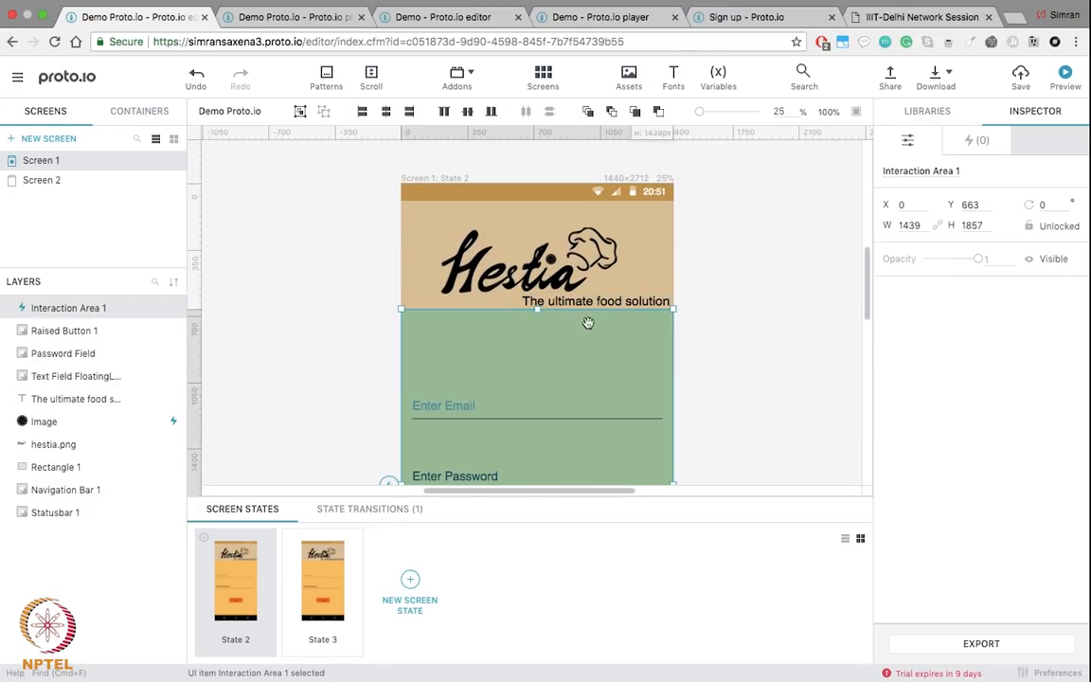
drag(534, 313, 541, 200)
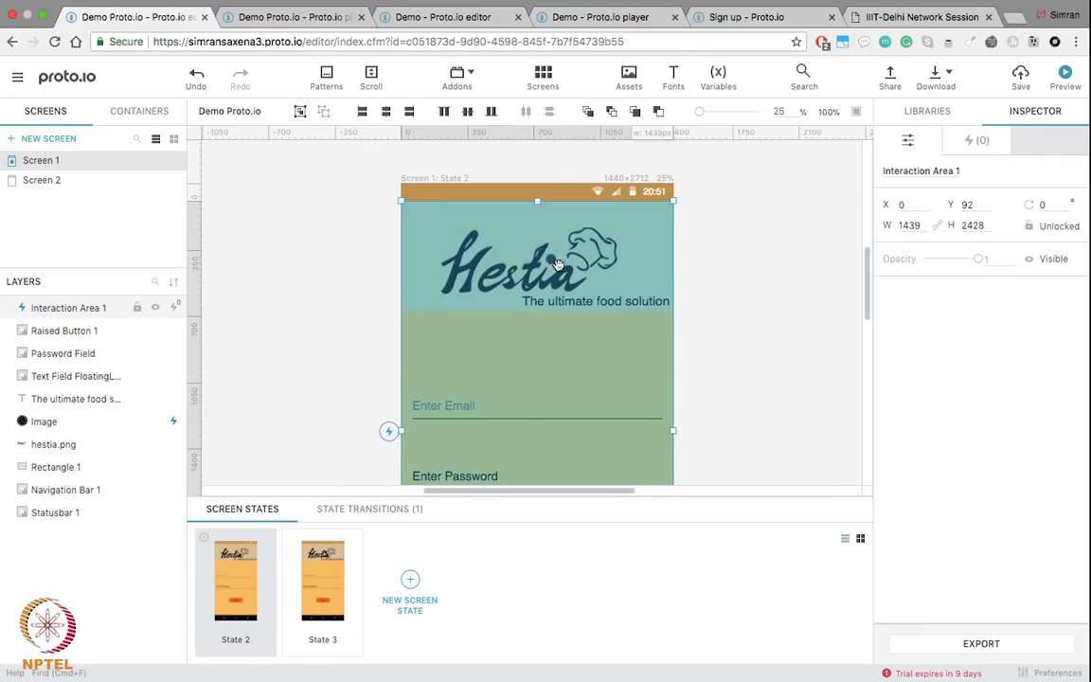
click(824, 384)
click(563, 338)
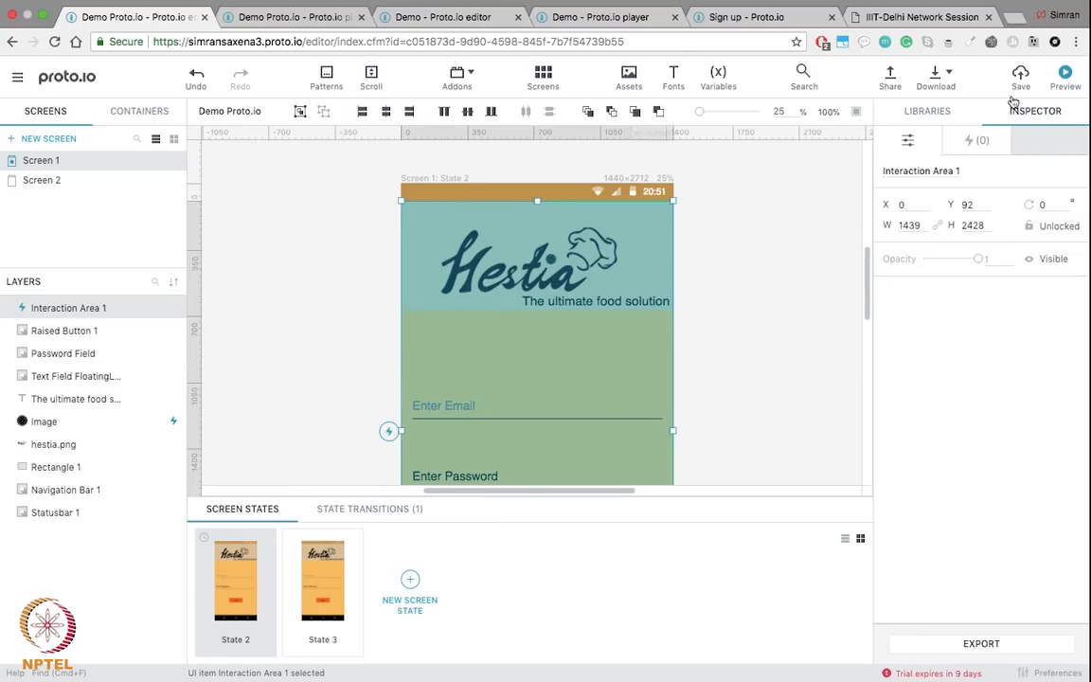
click(969, 143)
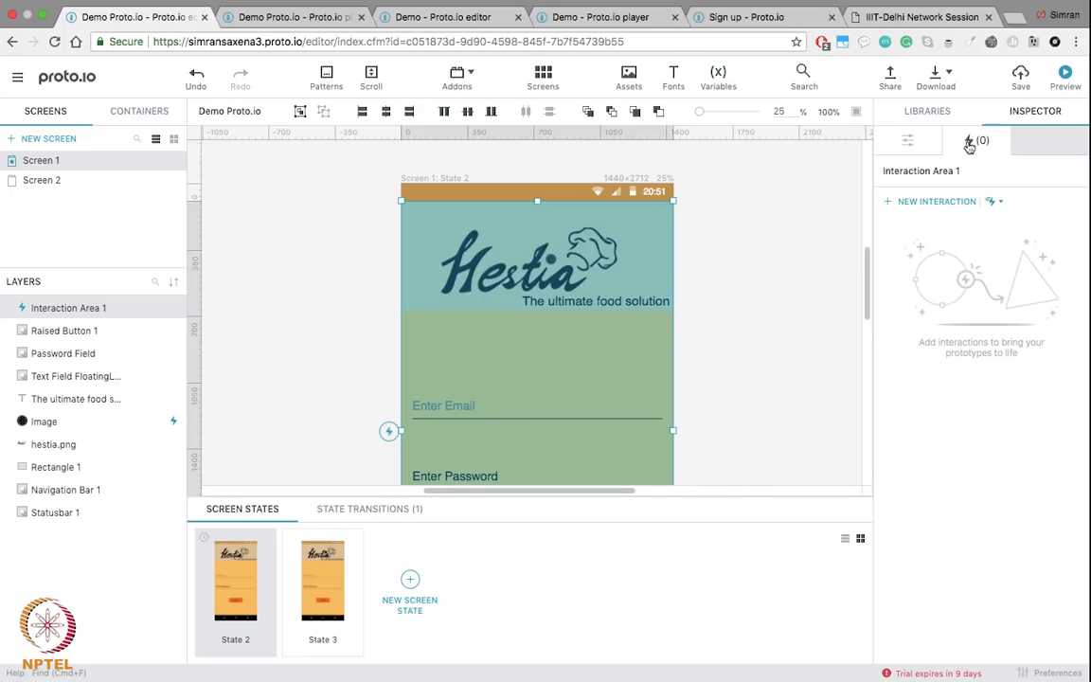
Step: Link a tap on the interaction area to State 3, comparing States 2 and 3
drag(389, 434, 341, 566)
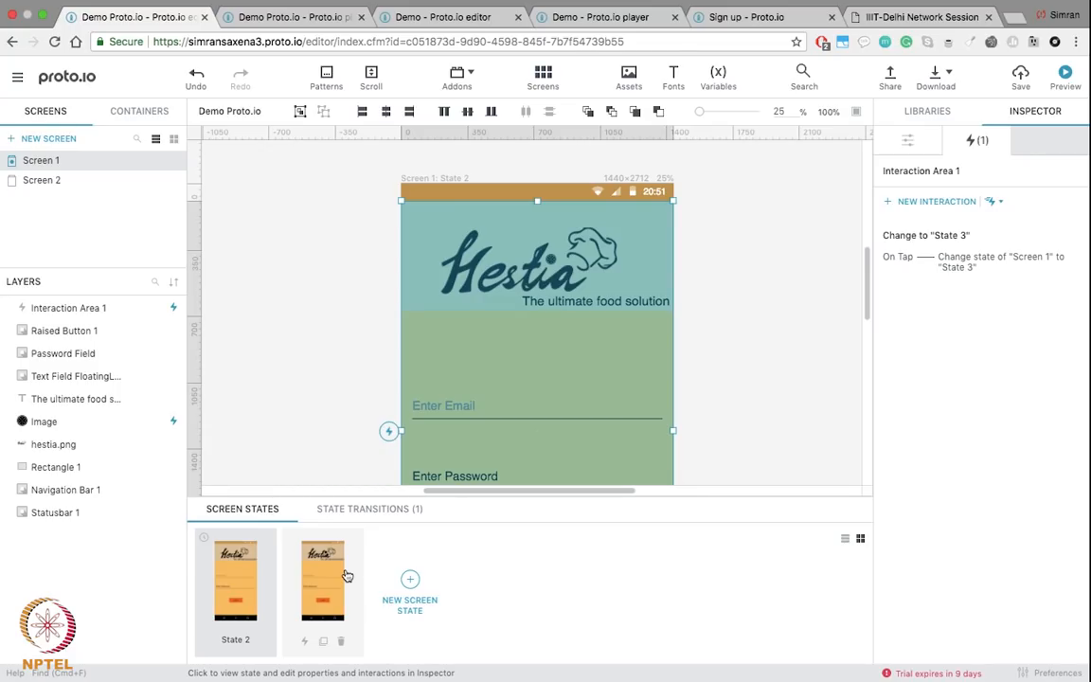
click(245, 601)
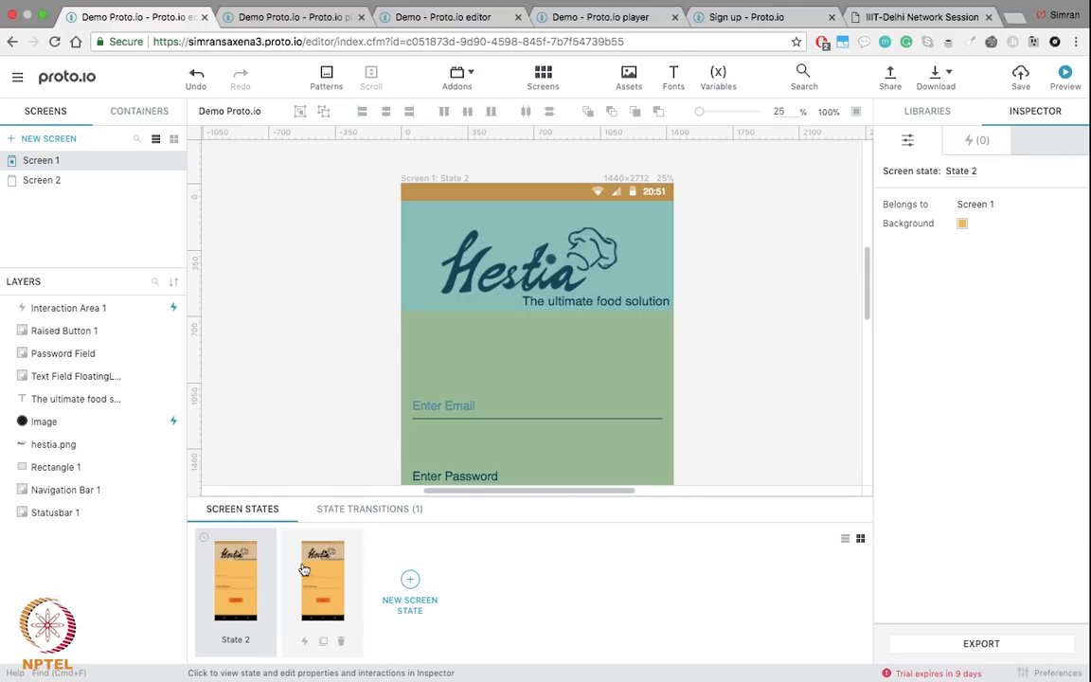
click(529, 344)
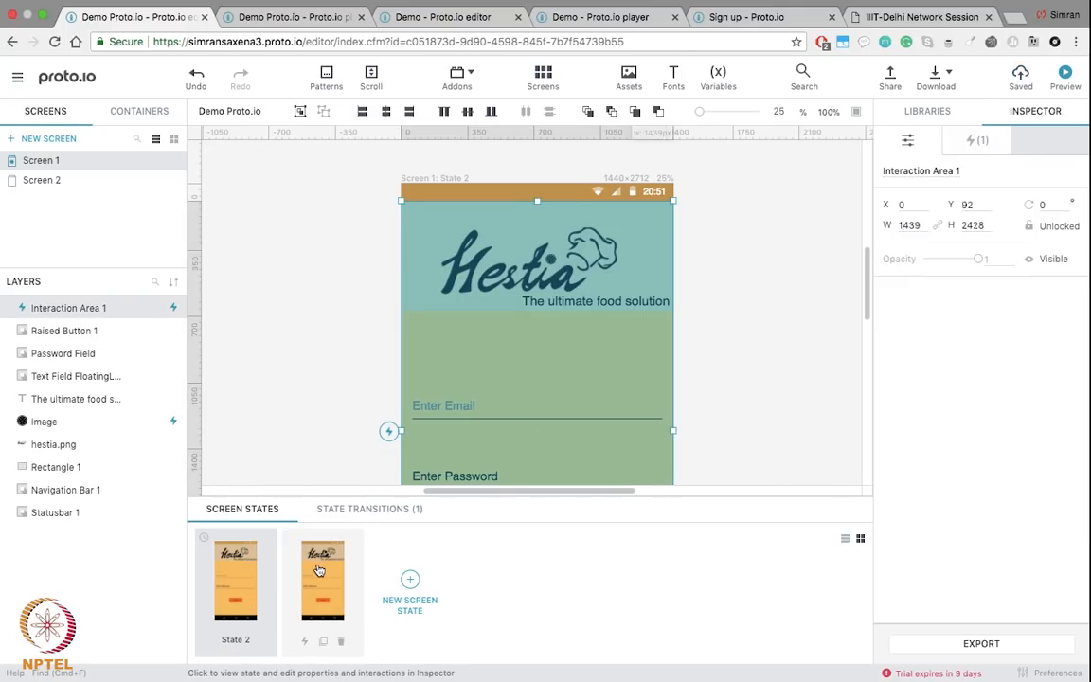
click(319, 569)
scroll(530, 313, down, 1)
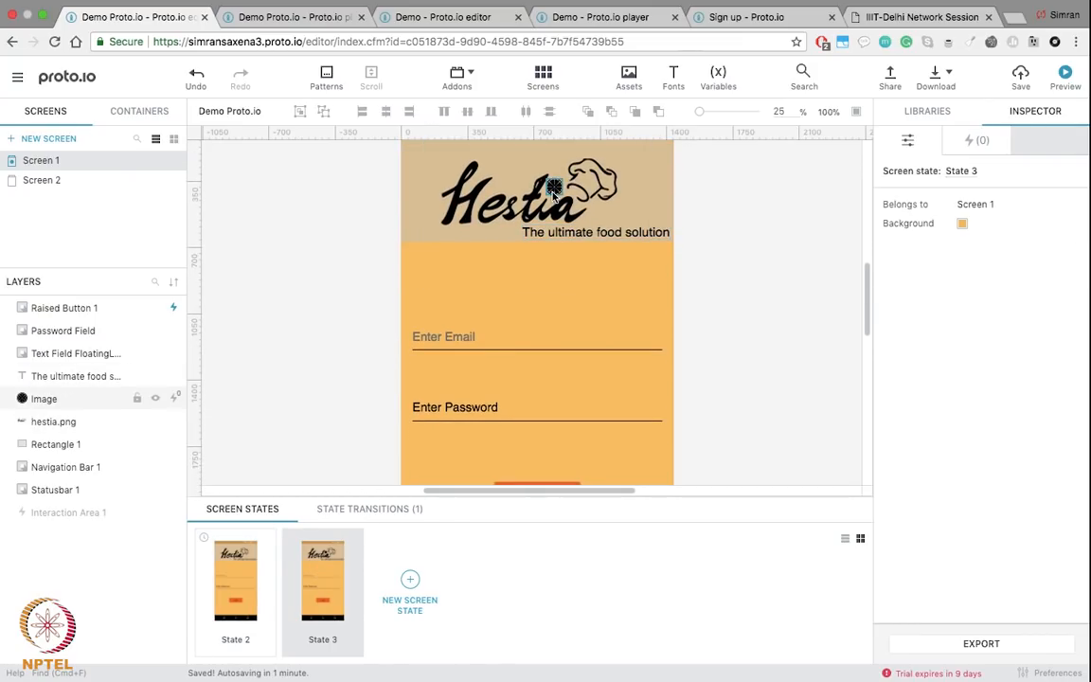
click(240, 586)
click(609, 252)
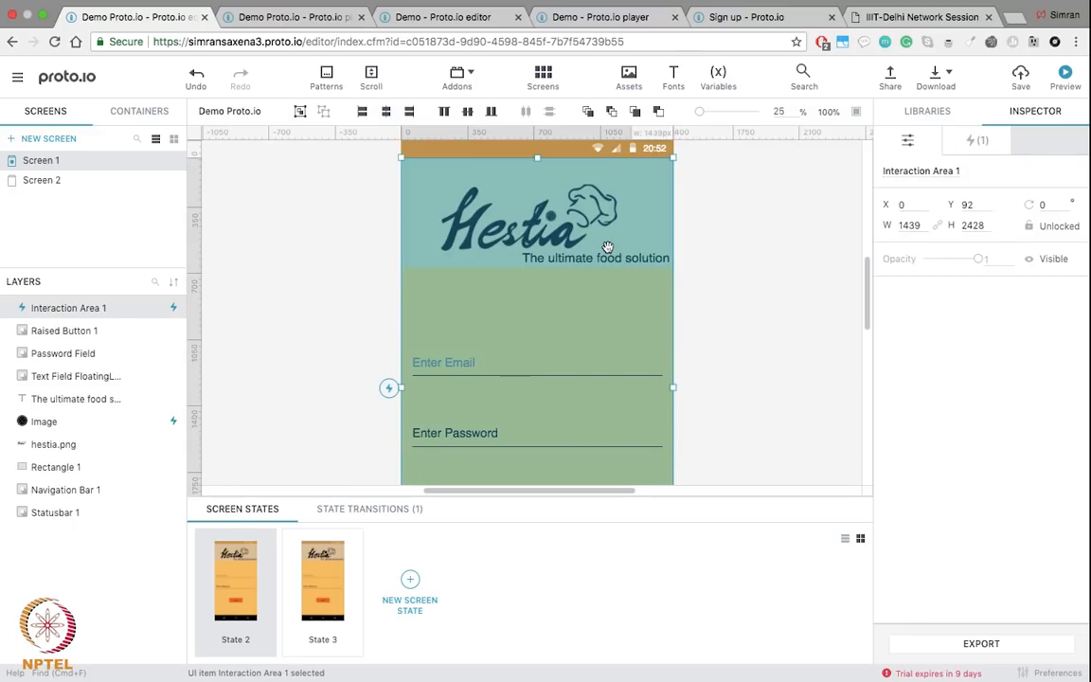
Step: Confirm 'Change to State 3' keeps the Tap trigger, then save and preview
click(967, 147)
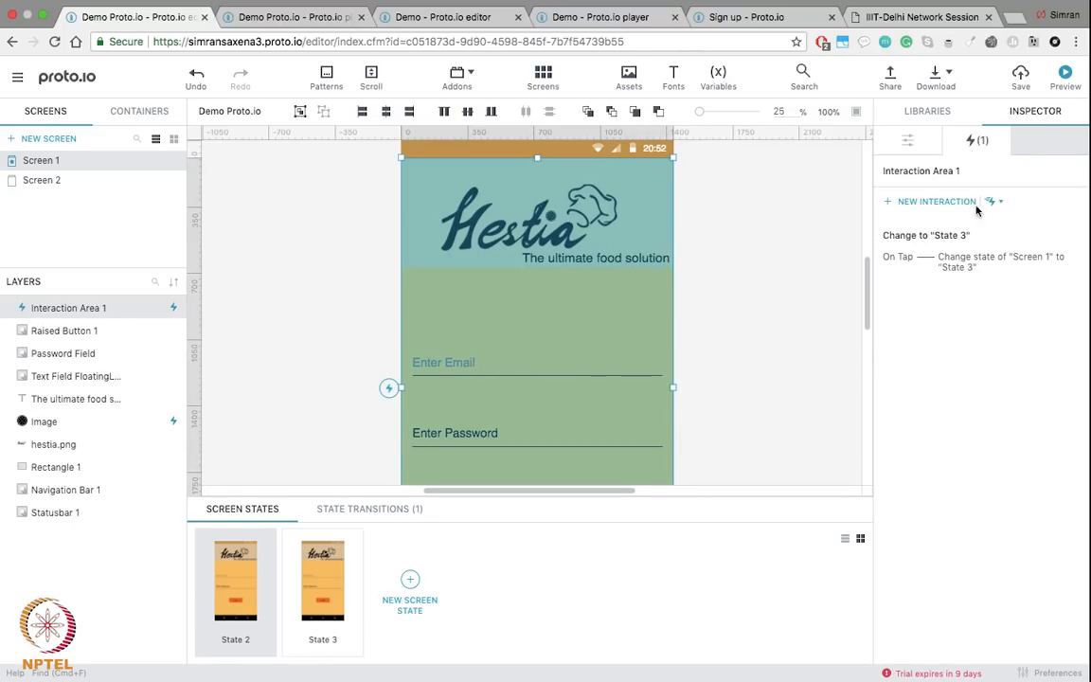
click(1048, 237)
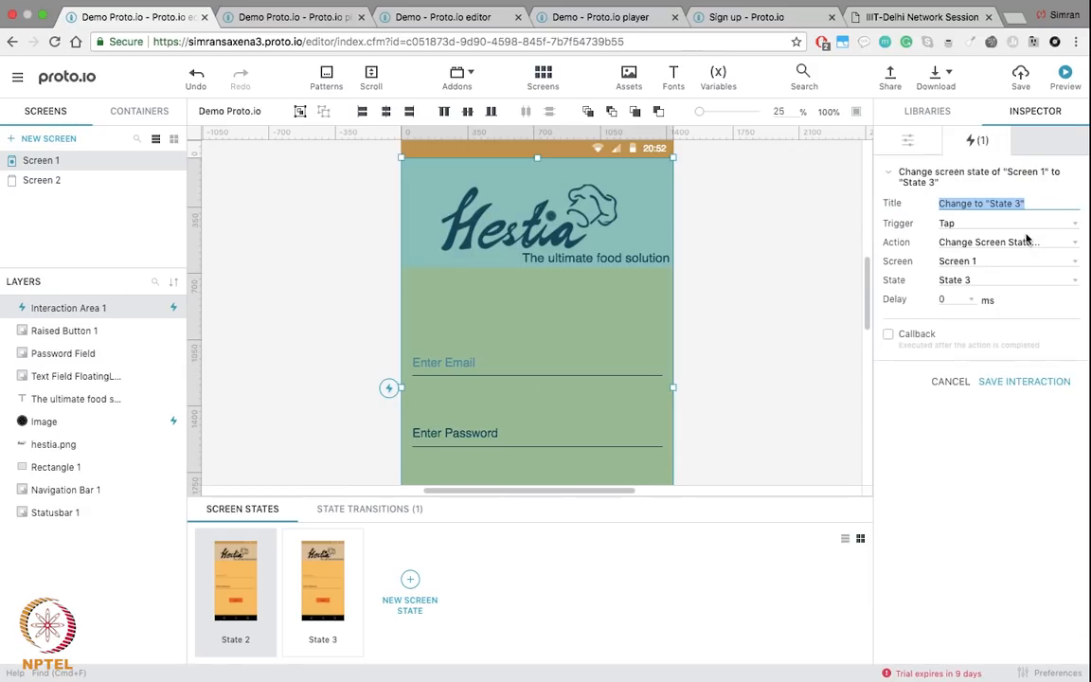
click(1022, 223)
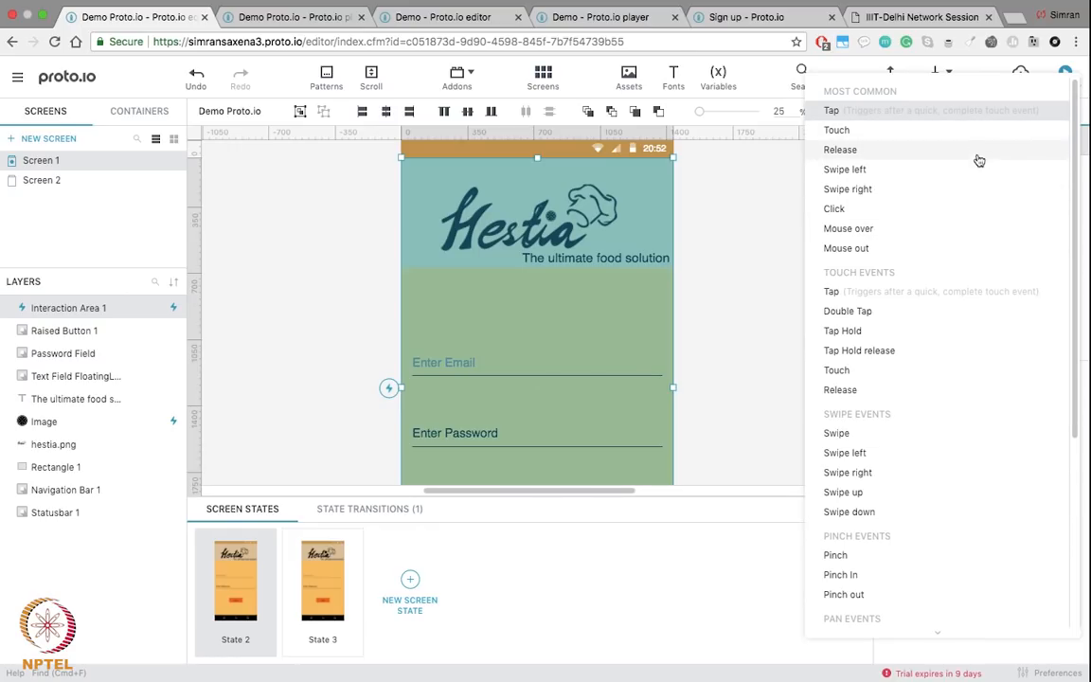
click(945, 111)
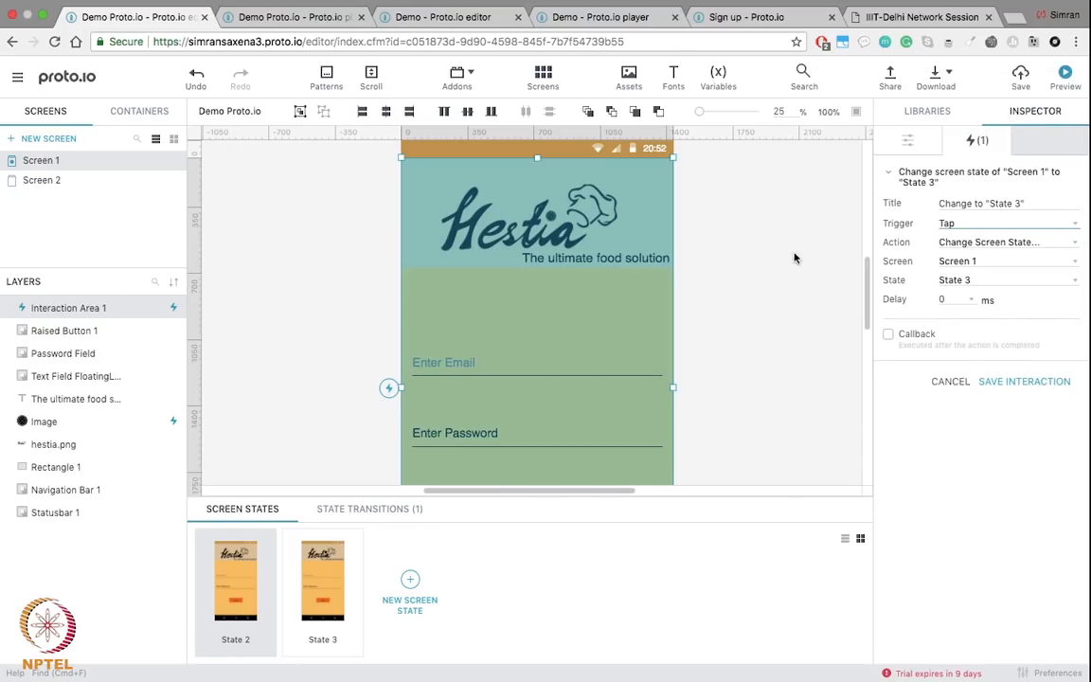
click(780, 275)
scroll(781, 275, down, 4)
scroll(780, 275, up, 3)
scroll(780, 275, up, 2)
click(1019, 76)
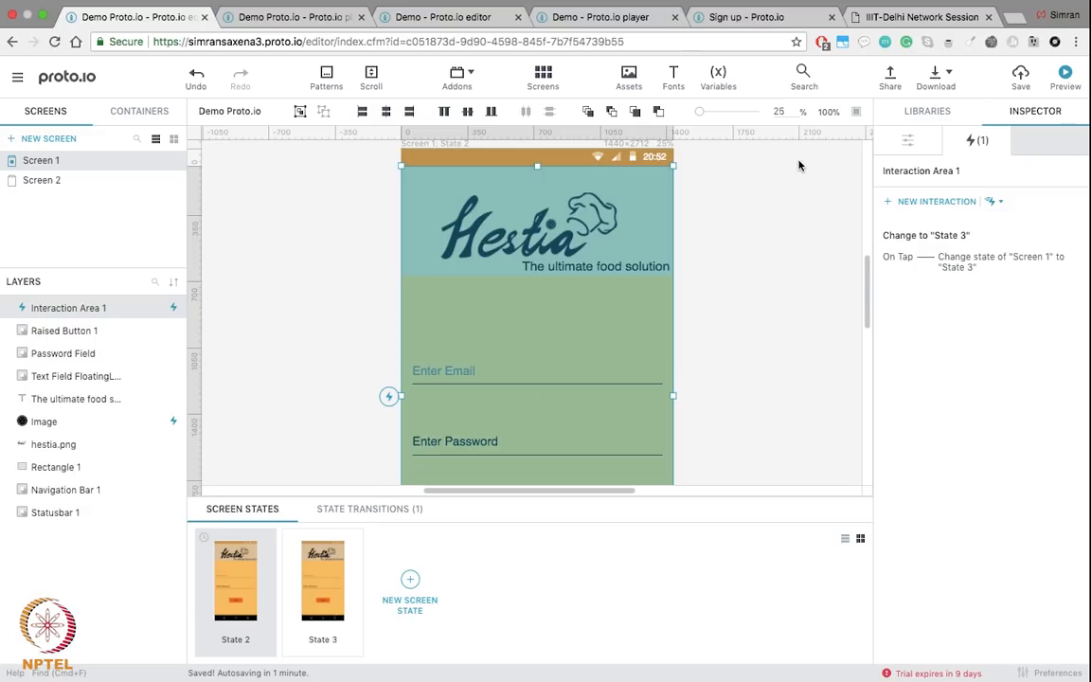
click(1065, 78)
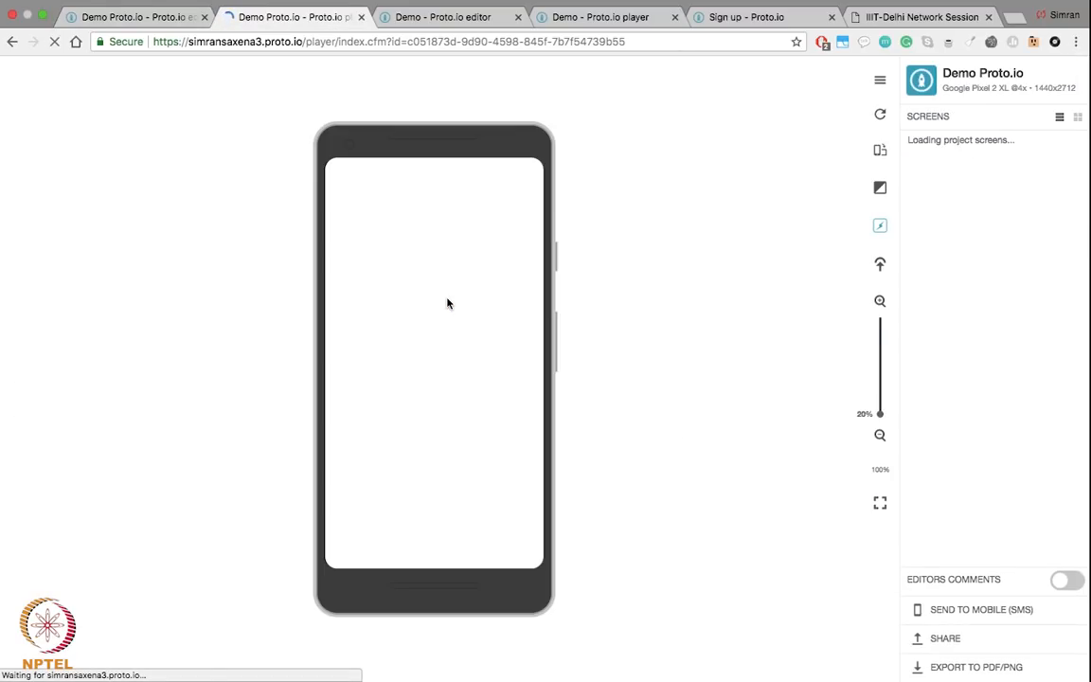
Step: Save the project, then log in in the player and flip the food carousel back and forth
click(130, 17)
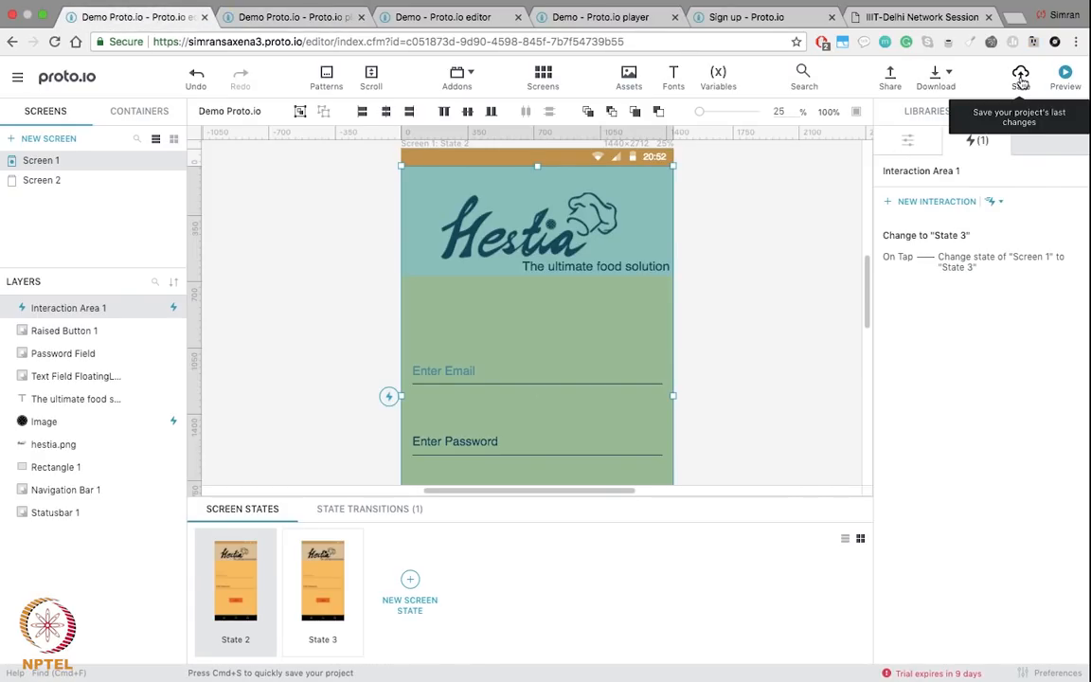
click(1021, 78)
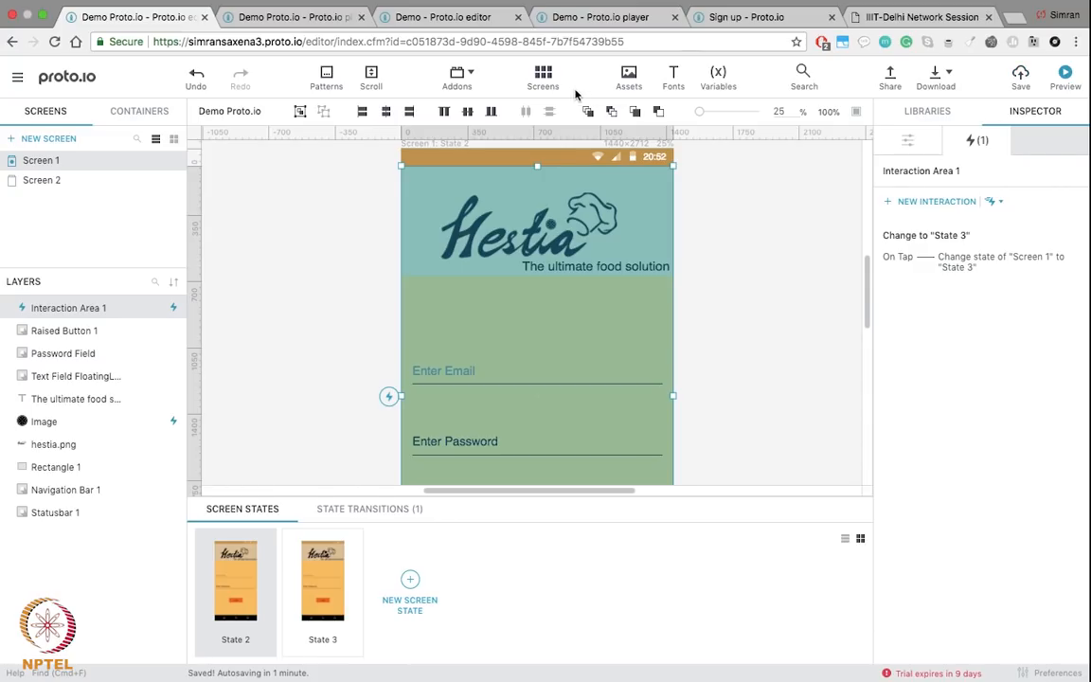
click(288, 17)
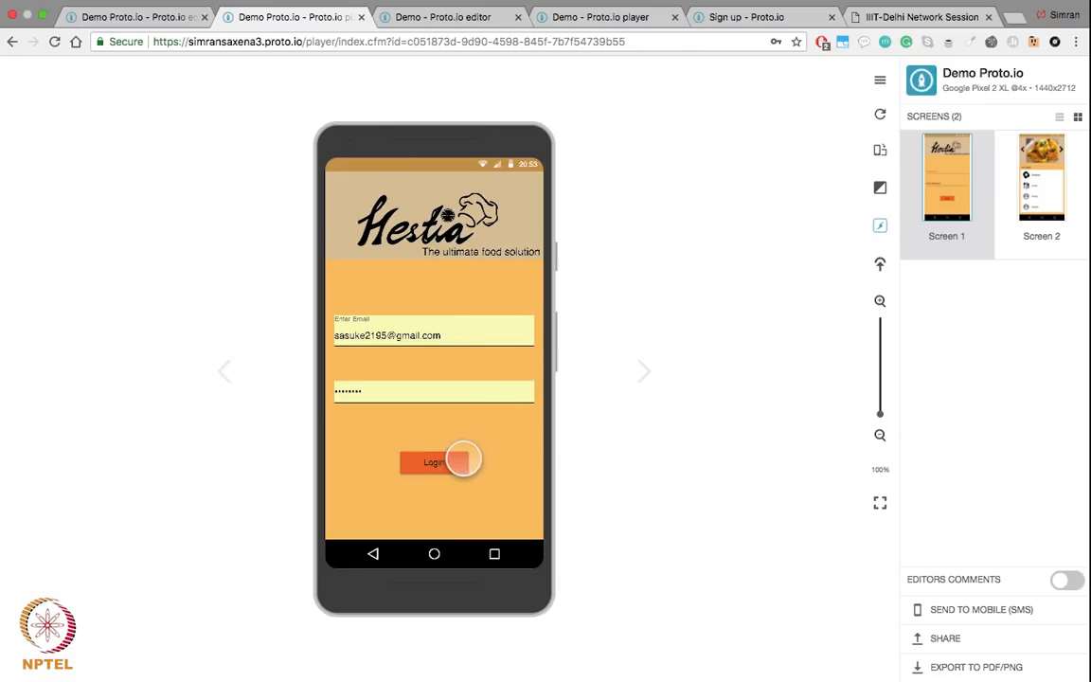
click(433, 462)
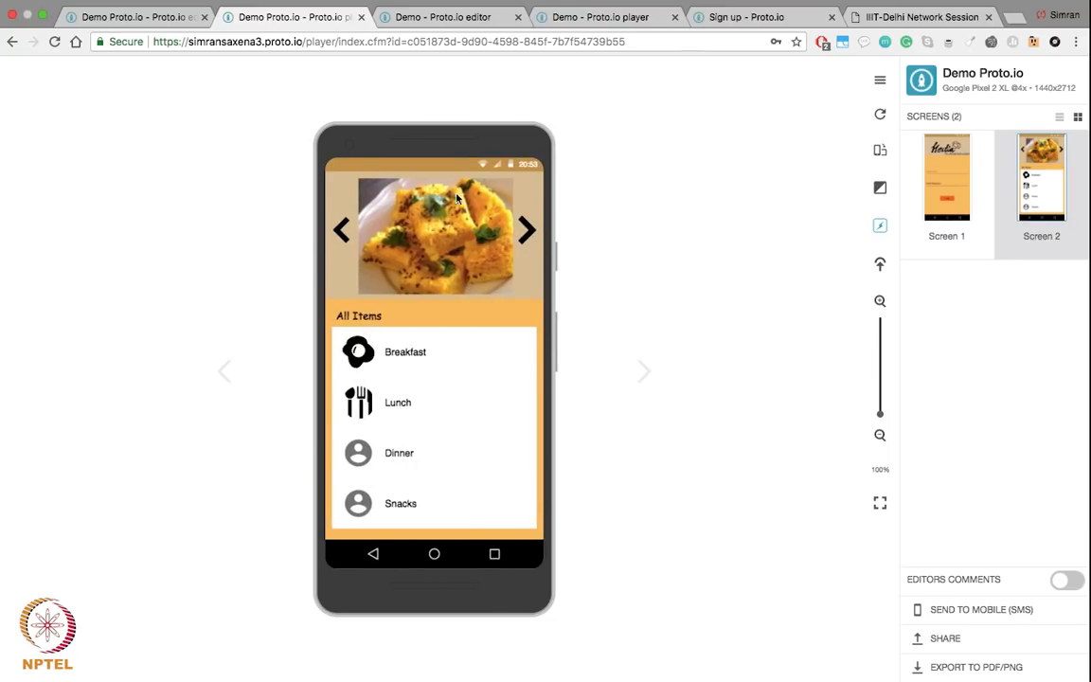
click(524, 242)
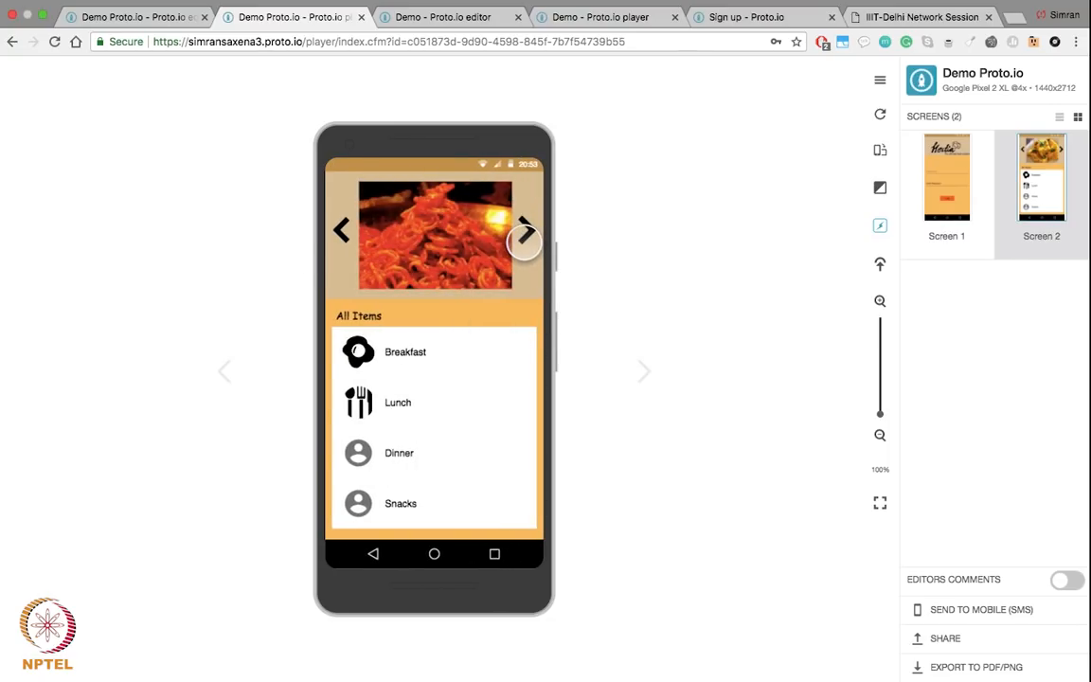
click(353, 225)
click(351, 225)
click(528, 230)
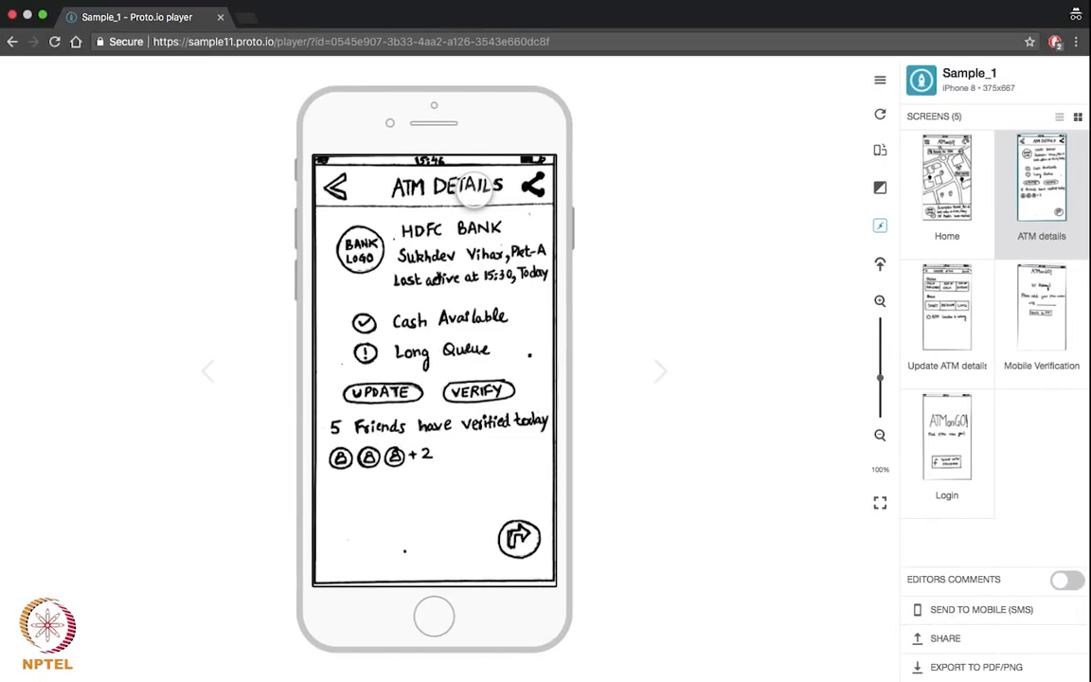
Step: Look over Sample_1's Home sketch screen, then check the interaction area's size in the Demo editor
click(951, 204)
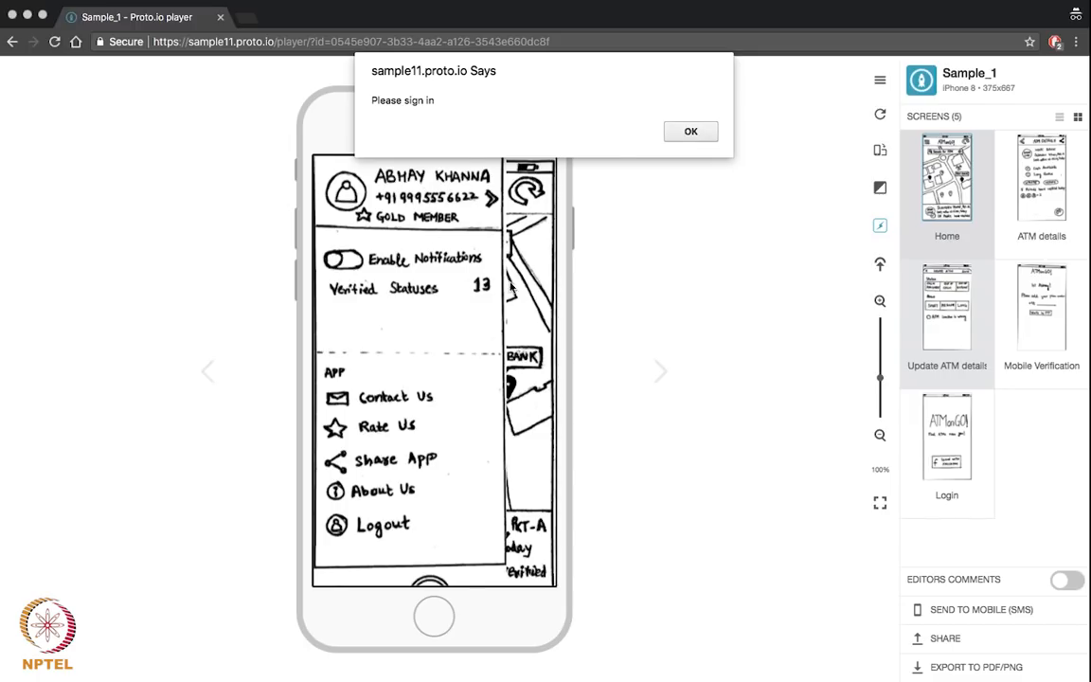
key(ctrl+Left)
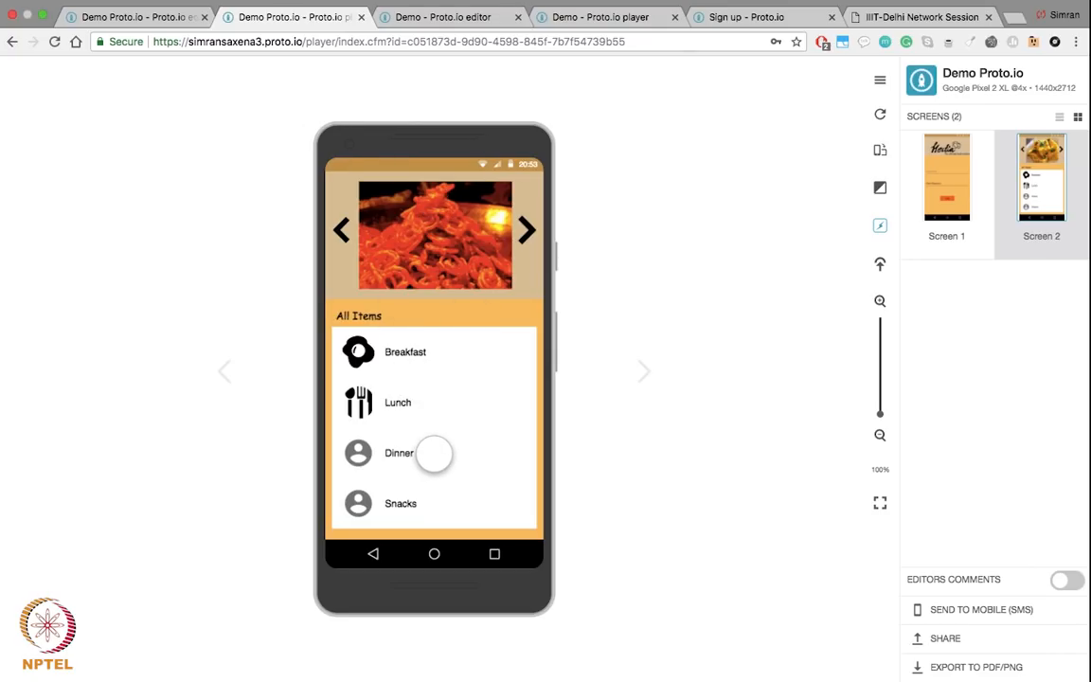
key(ctrl+Right)
key(ctrl+Right)
key(ctrl+Left)
key(ctrl+Left)
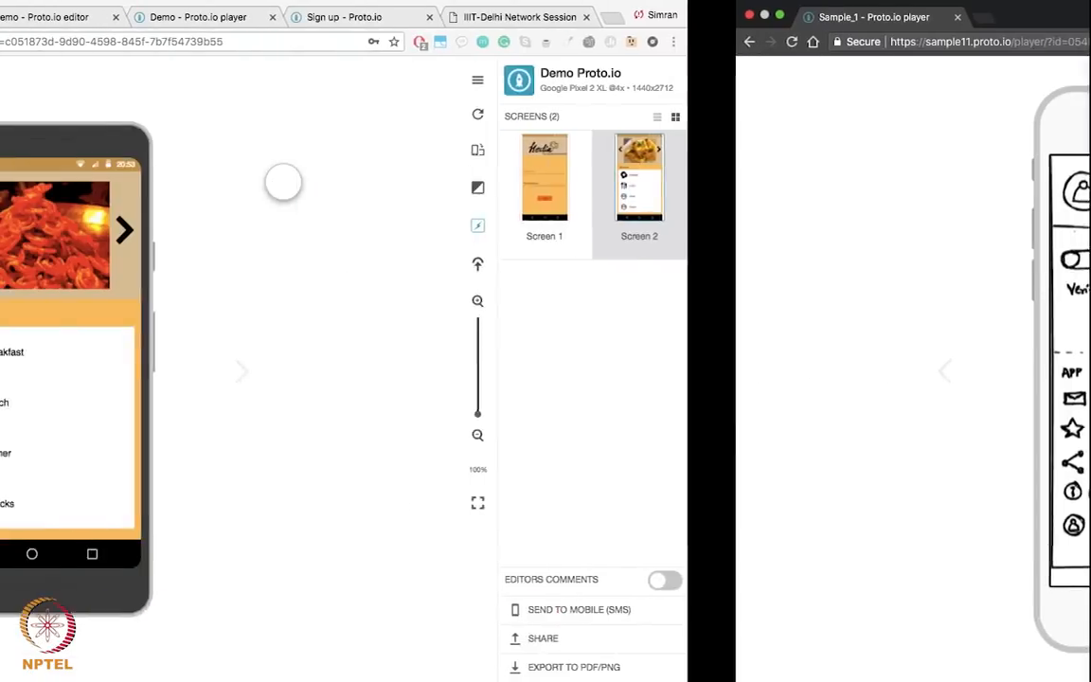
click(159, 17)
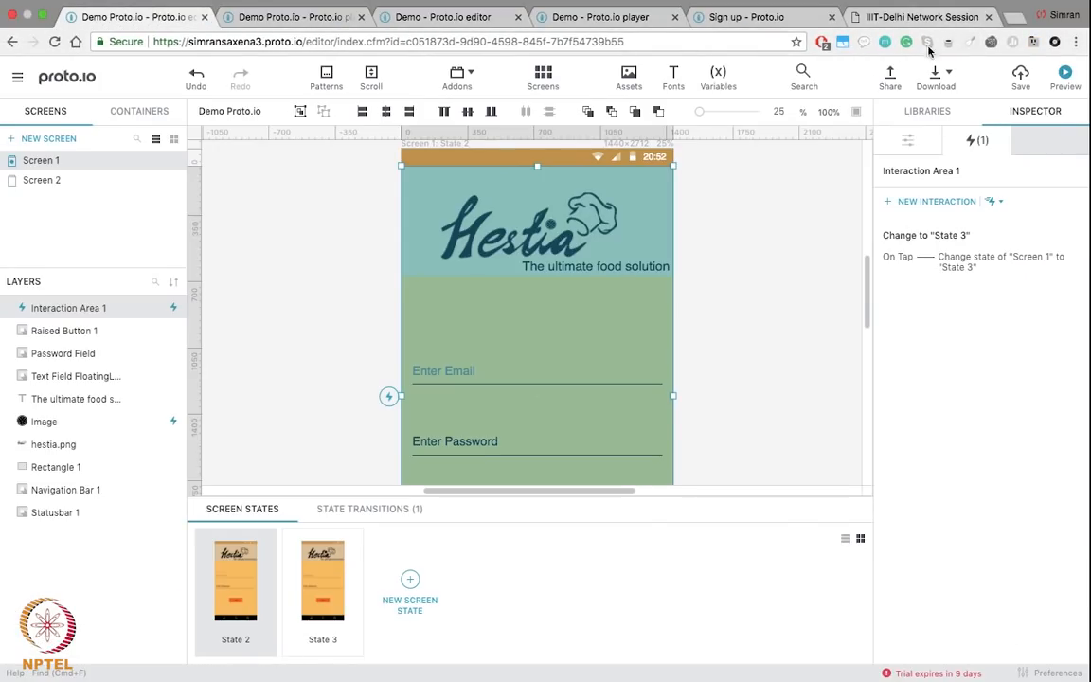
click(908, 140)
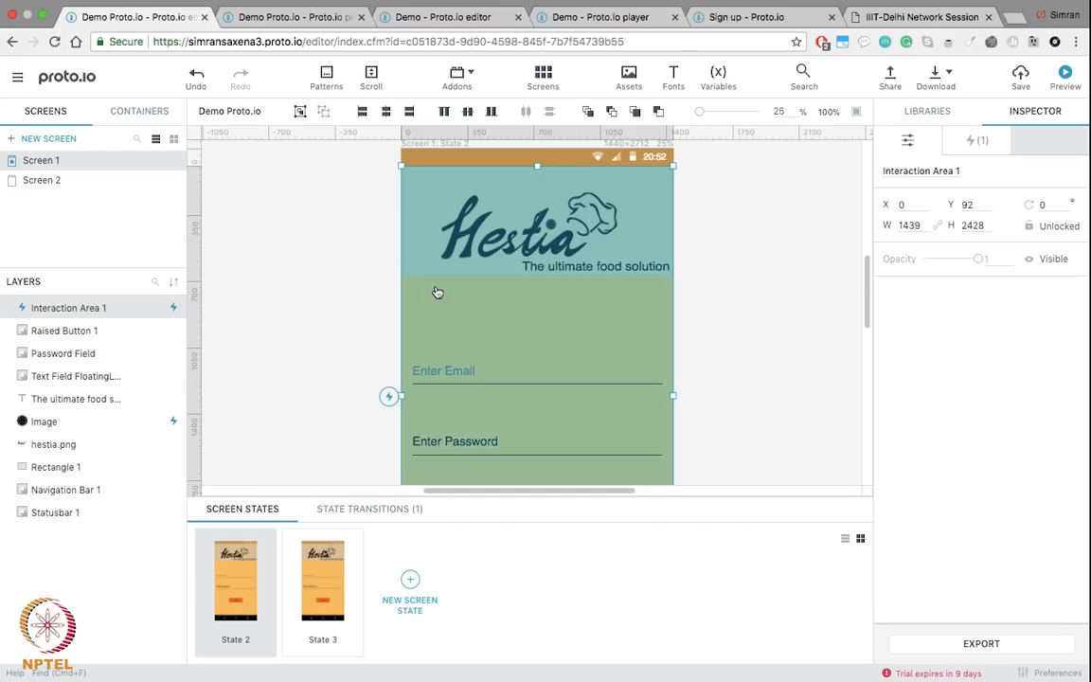
Step: Compare with the Sample_1 desktop, open Libraries, and switch to the Finder resources folder
key(ctrl+Right)
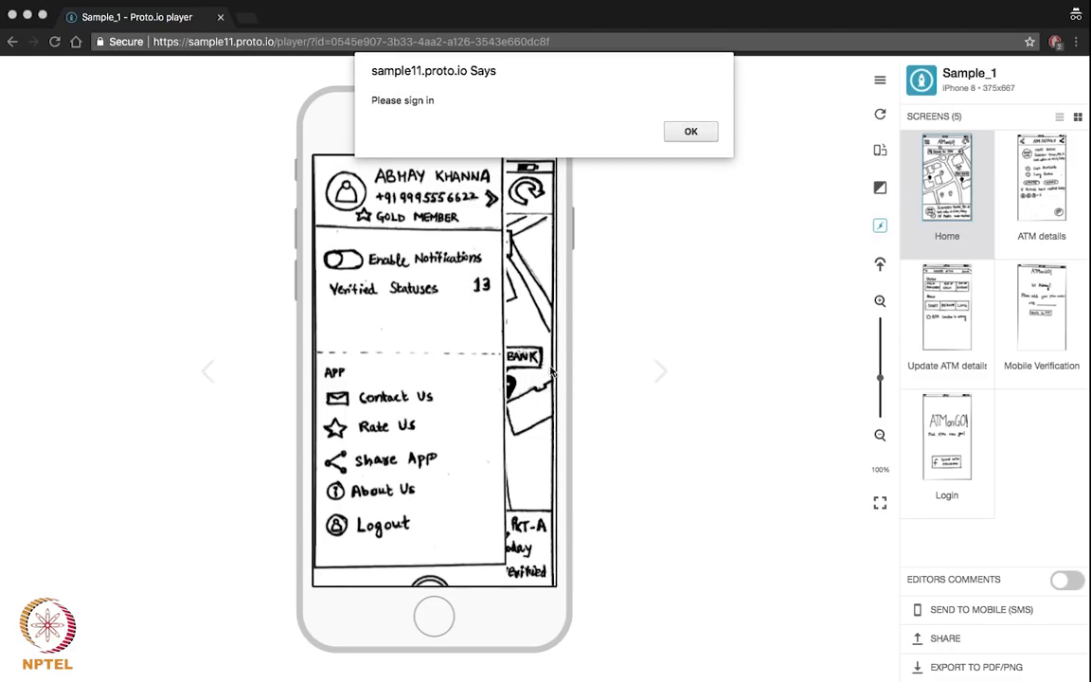
key(ctrl+Left)
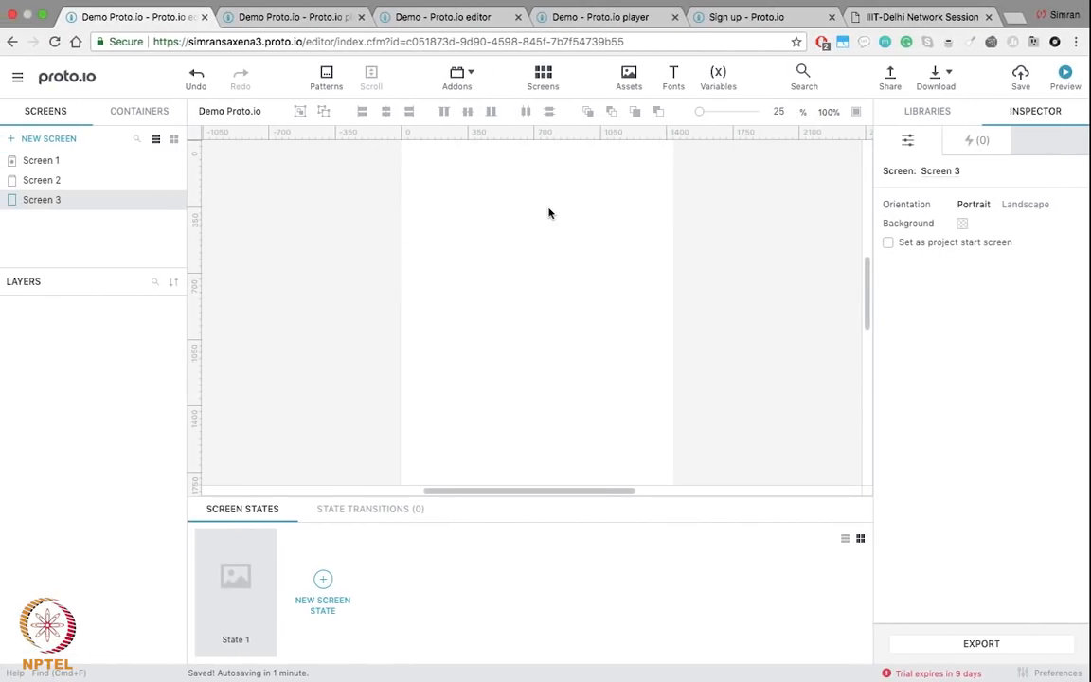
scroll(549, 213, up, 3)
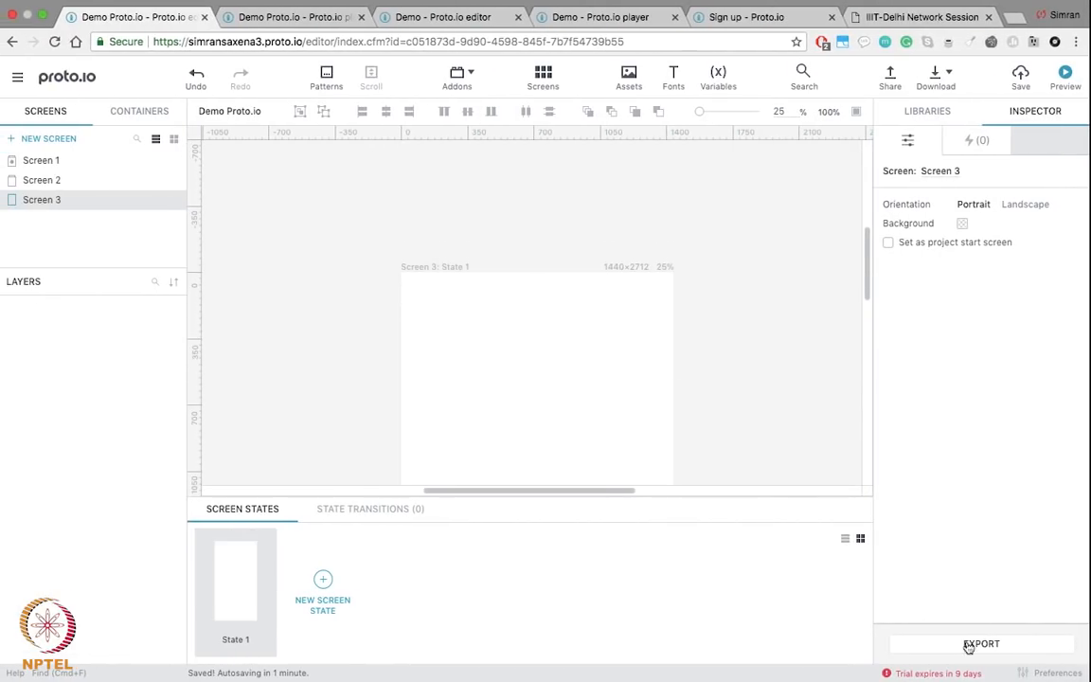
click(916, 111)
key(ctrl+Left)
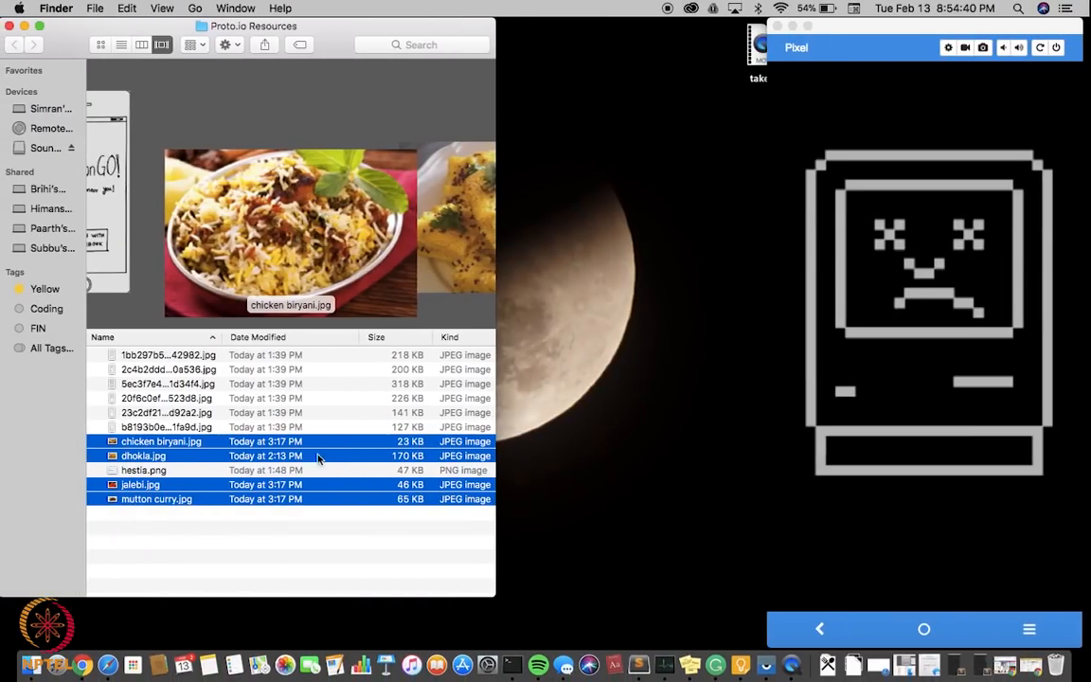
Step: Quick Look the ATM details sketch JPG and drag it into the Demo project's assets
click(133, 358)
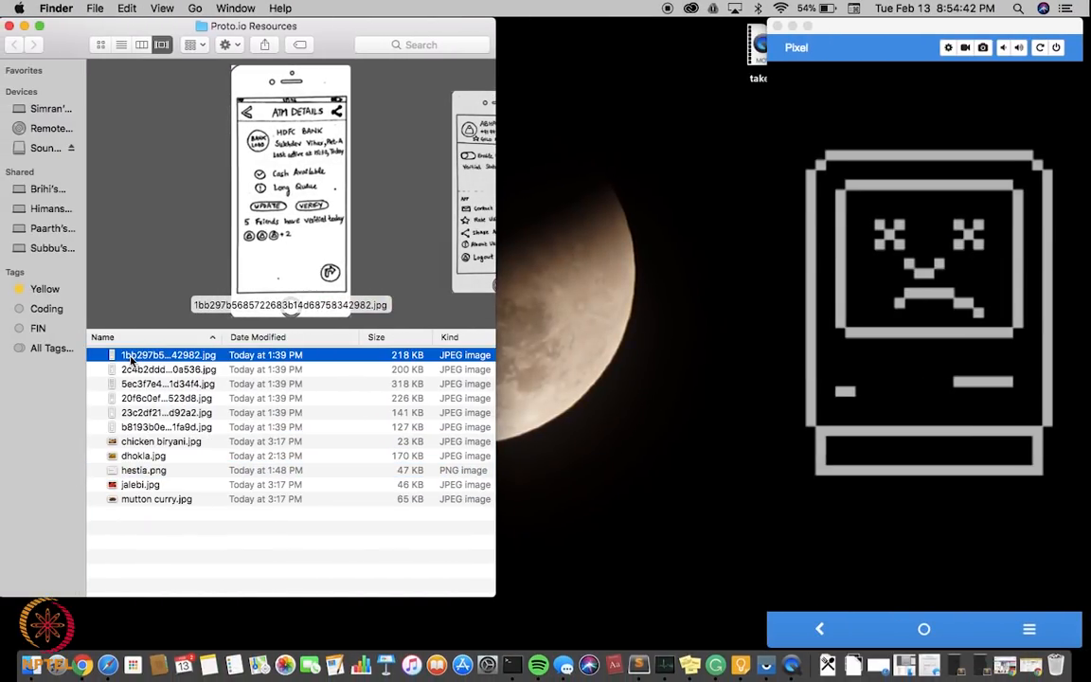
key(space)
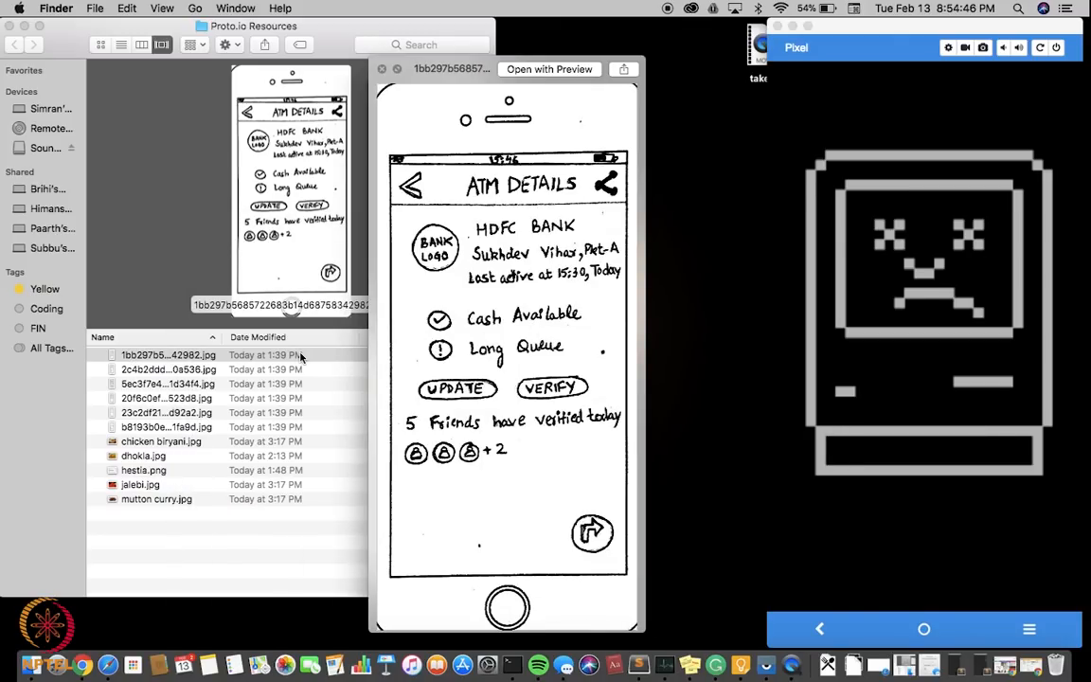
key(space)
mouse_move(169, 358)
mouse_down()
mouse_move(543, 463)
mouse_move(1081, 447)
mouse_move(1079, 519)
mouse_move(985, 592)
mouse_move(937, 573)
mouse_up()
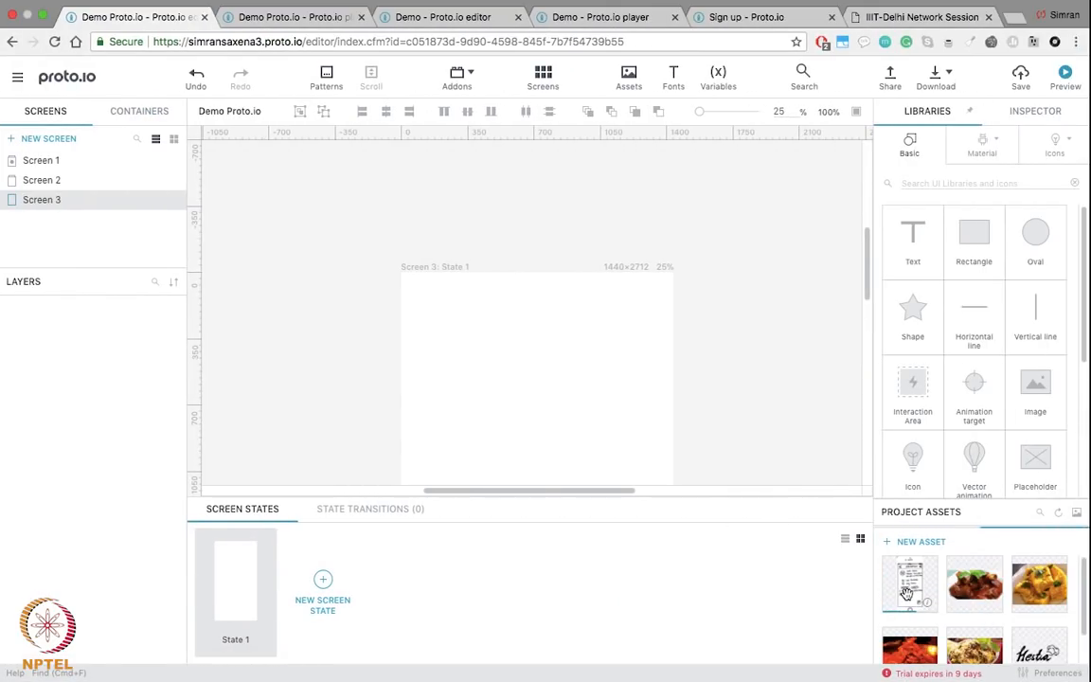
Step: Place the ATM sketch on Screen 3 at -24, -12, stretch it to 1299 × 2724, and add Screen 4
drag(906, 583, 479, 360)
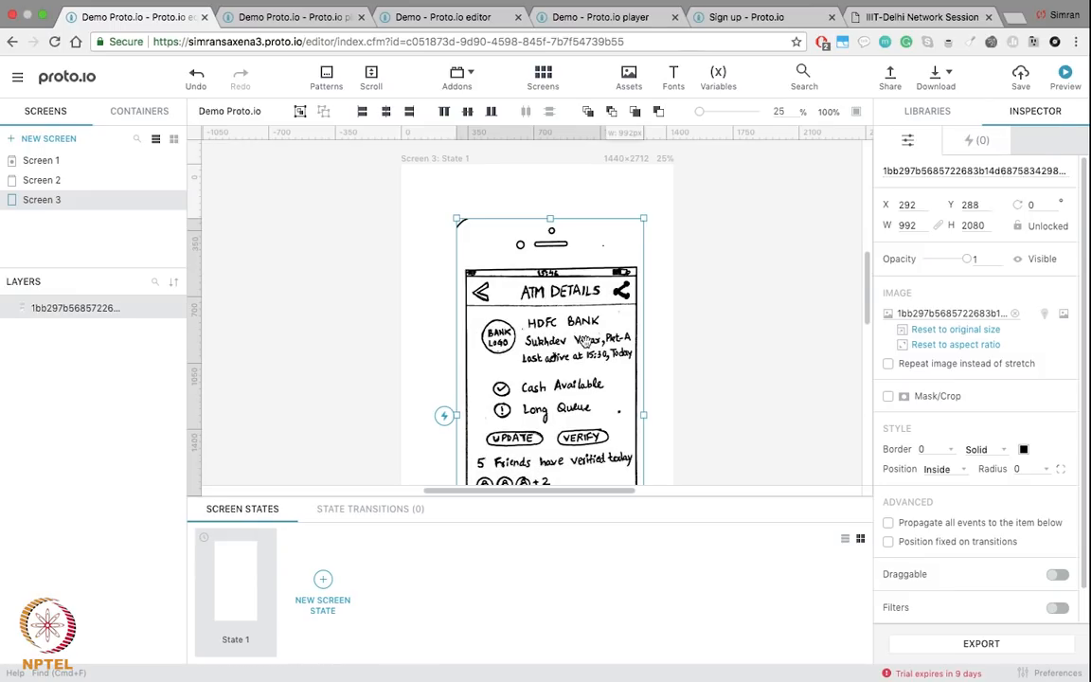
drag(537, 327, 473, 269)
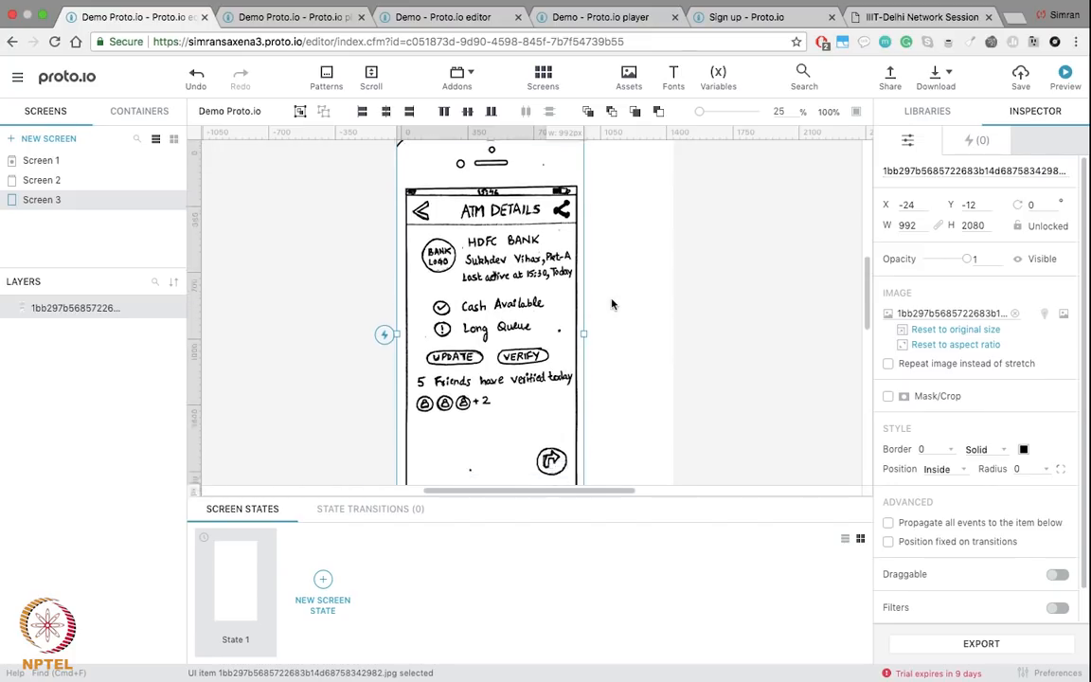
scroll(606, 303, down, 5)
mouse_move(583, 369)
mouse_down()
mouse_move(727, 519)
mouse_move(591, 402)
mouse_move(587, 336)
mouse_move(518, 242)
mouse_move(530, 188)
mouse_move(522, 197)
mouse_up()
scroll(617, 322, up, 5)
scroll(618, 322, up, 10)
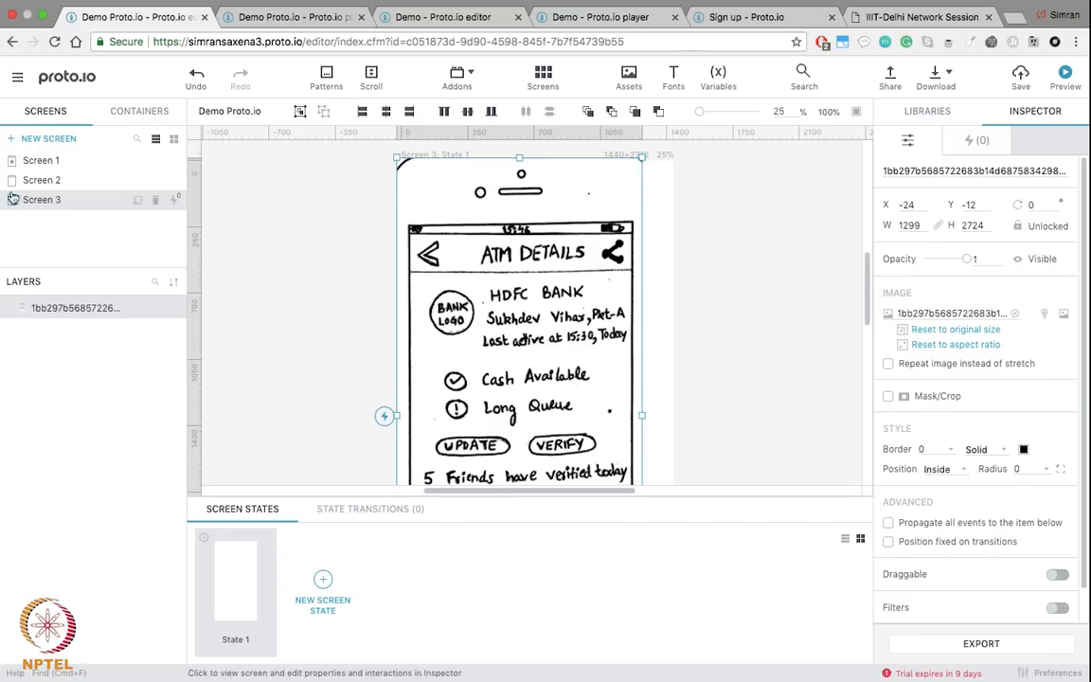
click(17, 140)
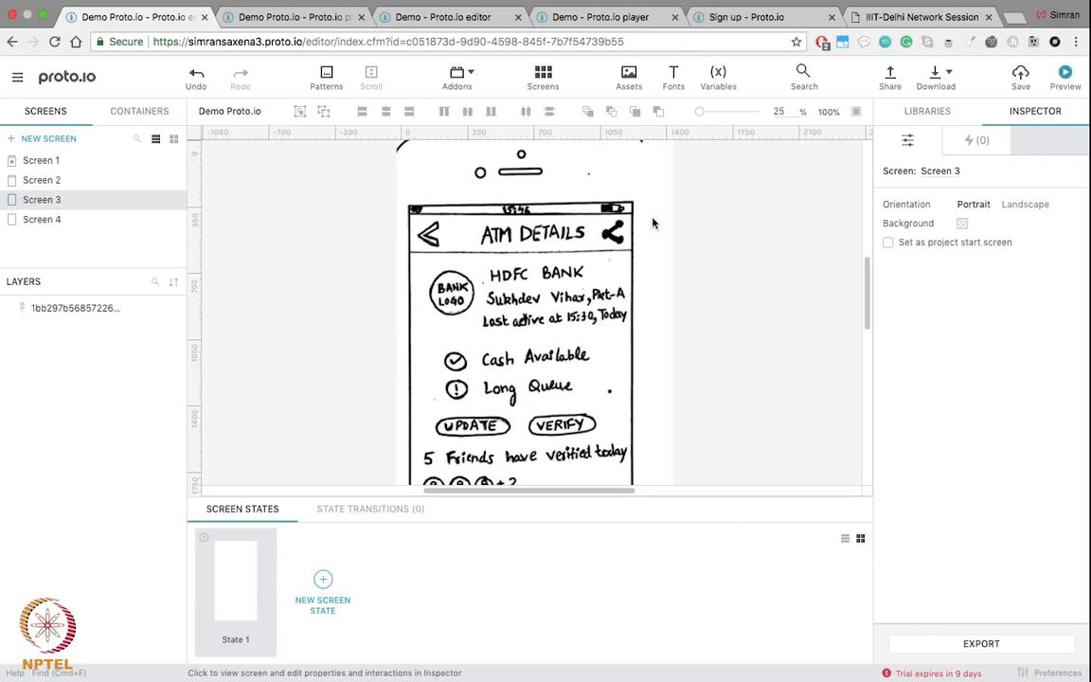
Step: Upload the side-menu sketch image from the Resources folder into the project's assets
key(ctrl+Left)
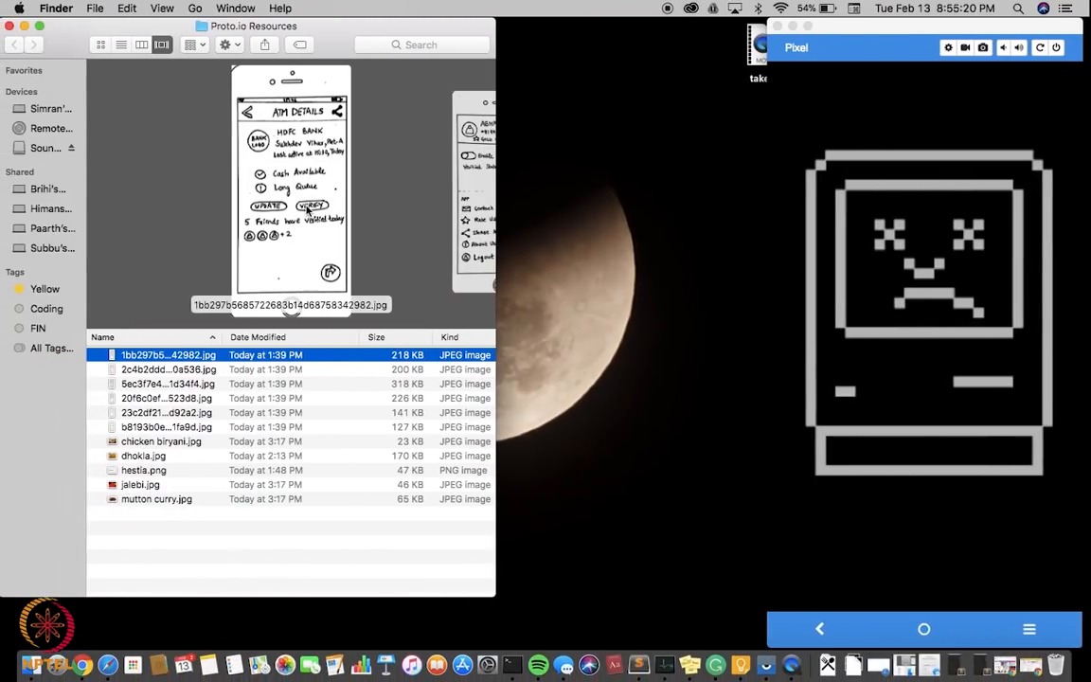
click(188, 369)
key(shift+Down)
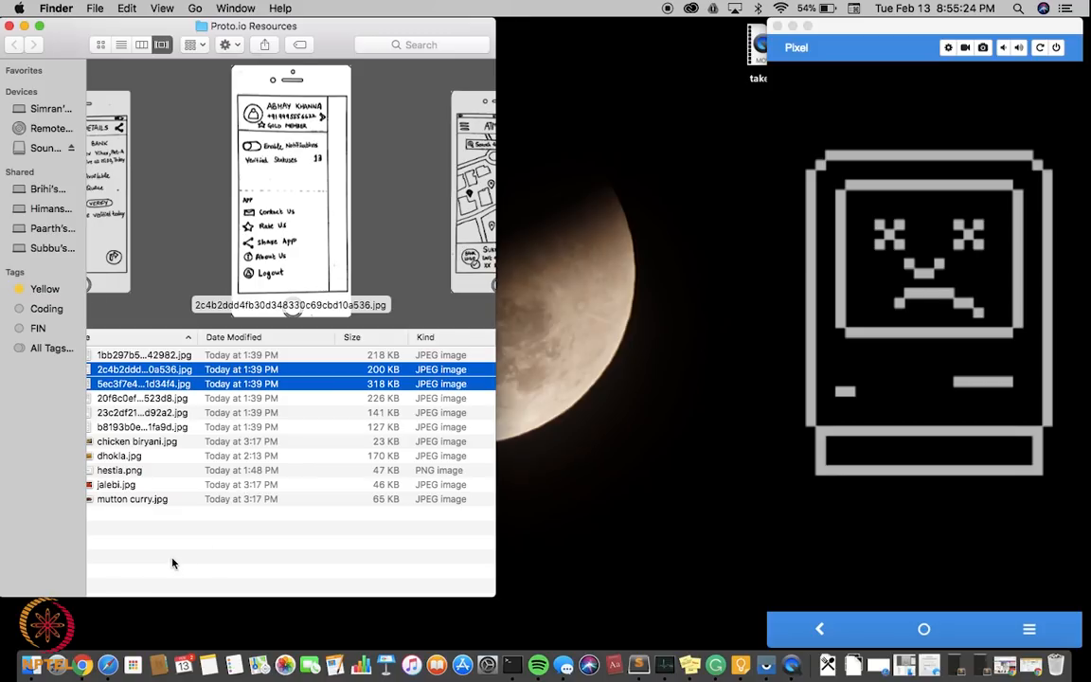
click(132, 370)
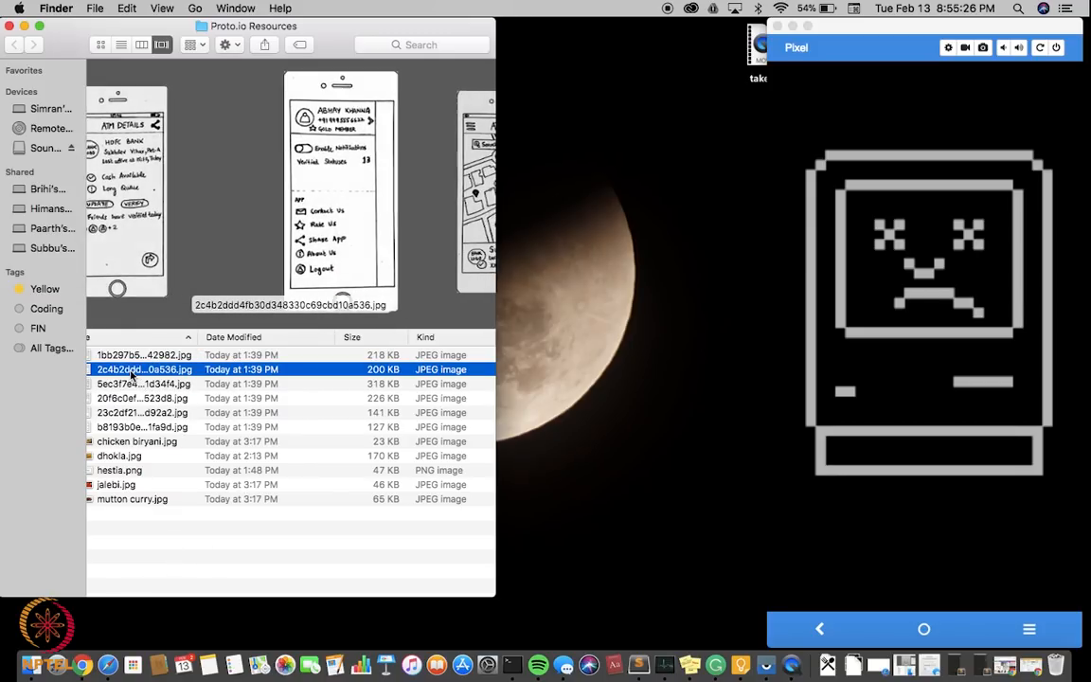
drag(133, 375, 936, 120)
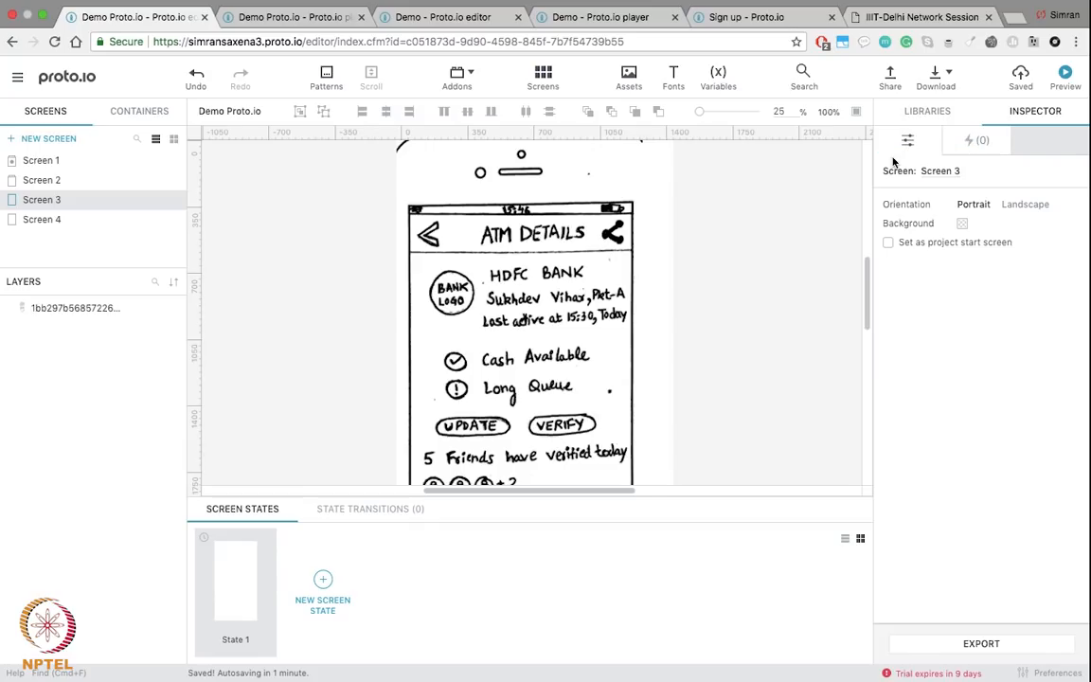
click(928, 115)
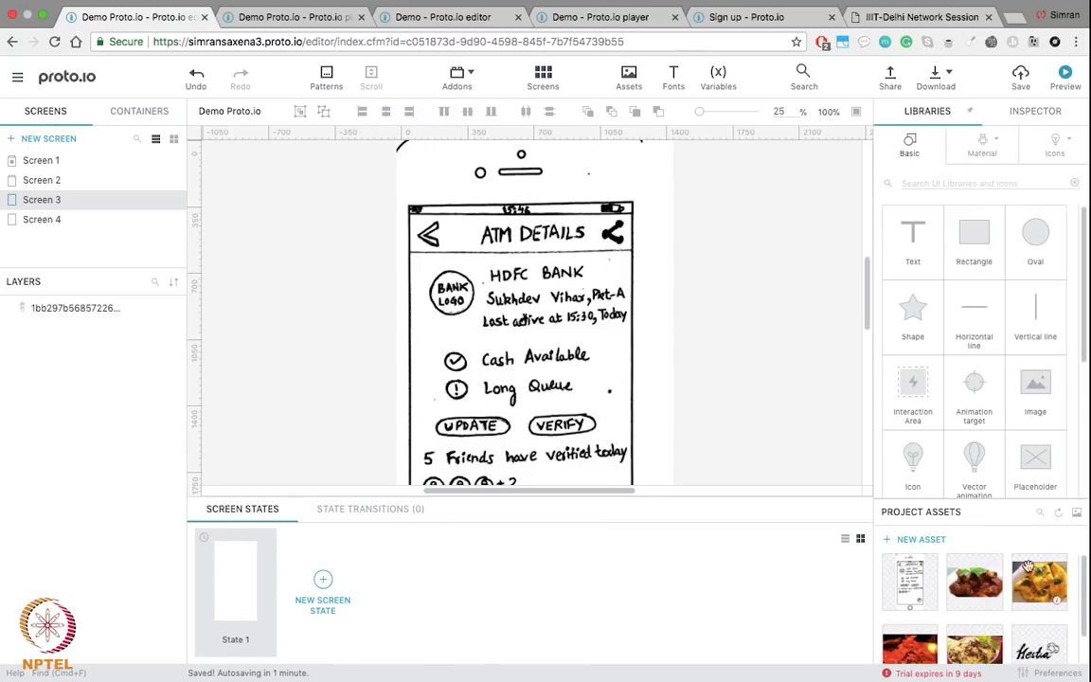
Step: Drag the ATMonGO map sketch JPEG into Proto.io's Project Assets as well
key(ctrl+Left)
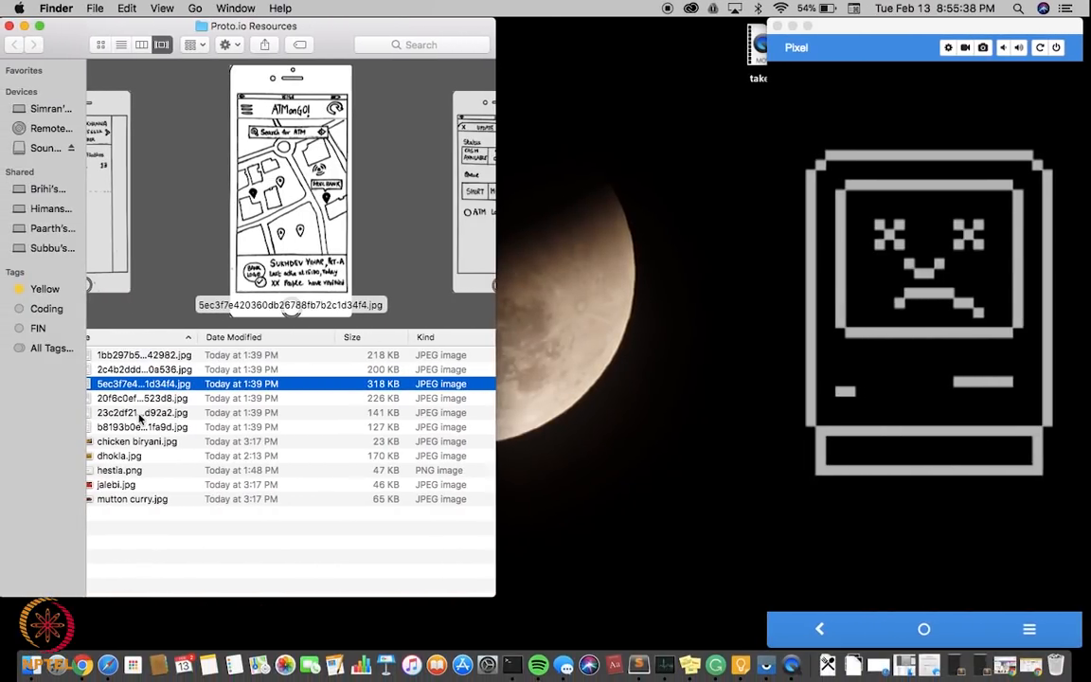
drag(121, 388, 909, 398)
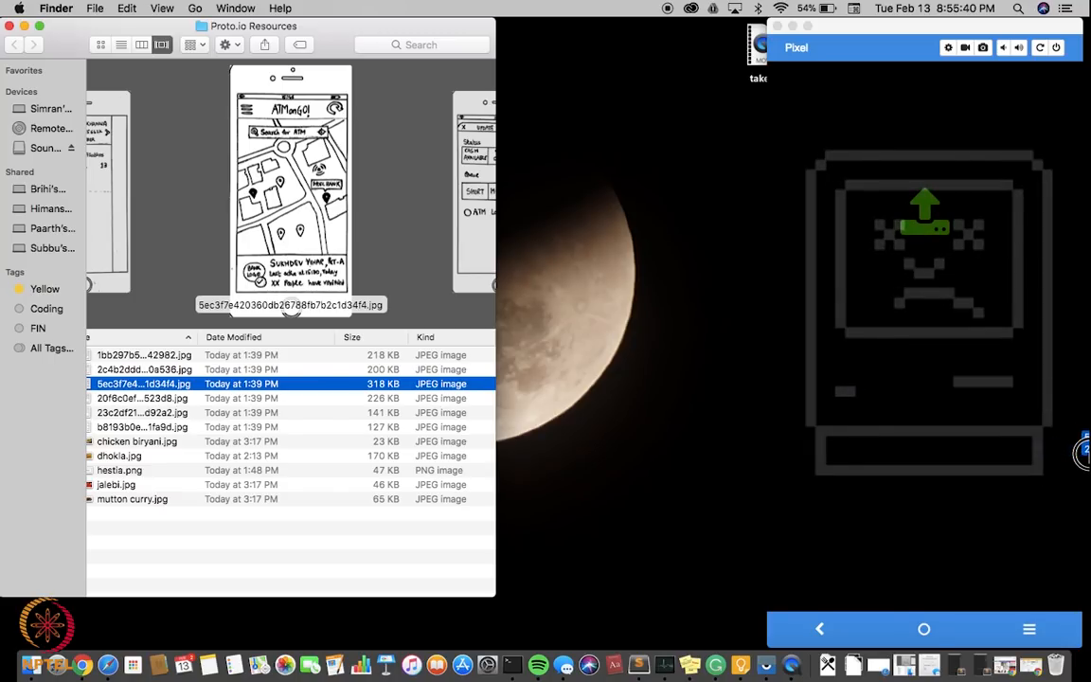
key(ctrl+Right)
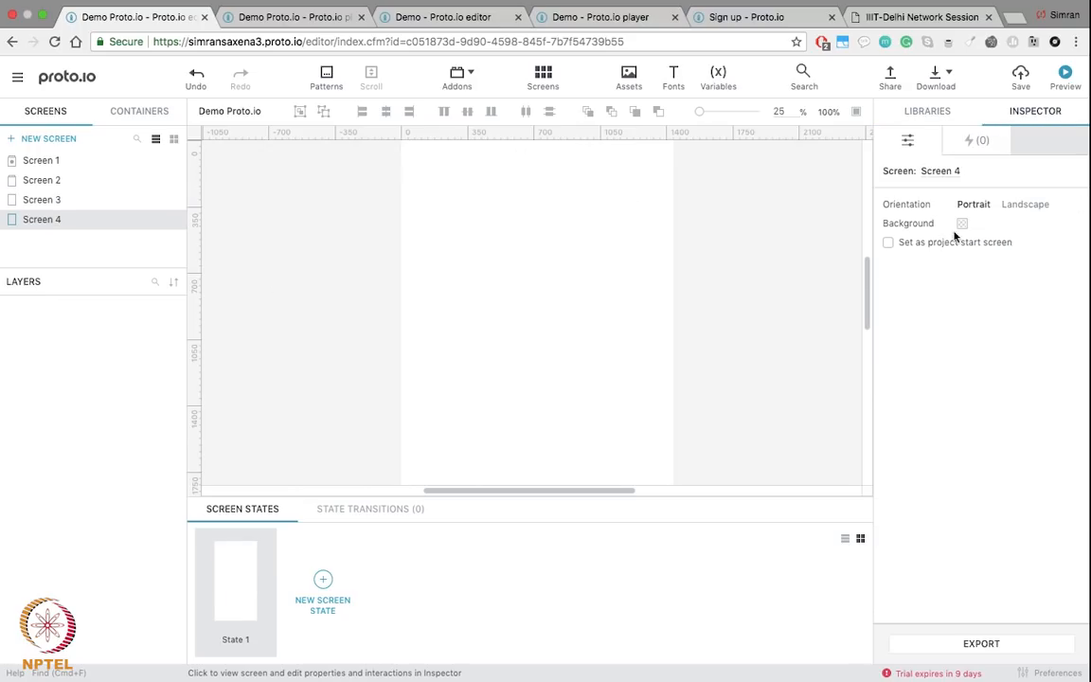
Step: Drop the sketch from Project Assets onto Screen 4, redoing the placement until it sits correctly
click(912, 114)
mouse_move(909, 580)
mouse_down()
mouse_move(487, 254)
mouse_move(415, 225)
mouse_move(438, 230)
mouse_up()
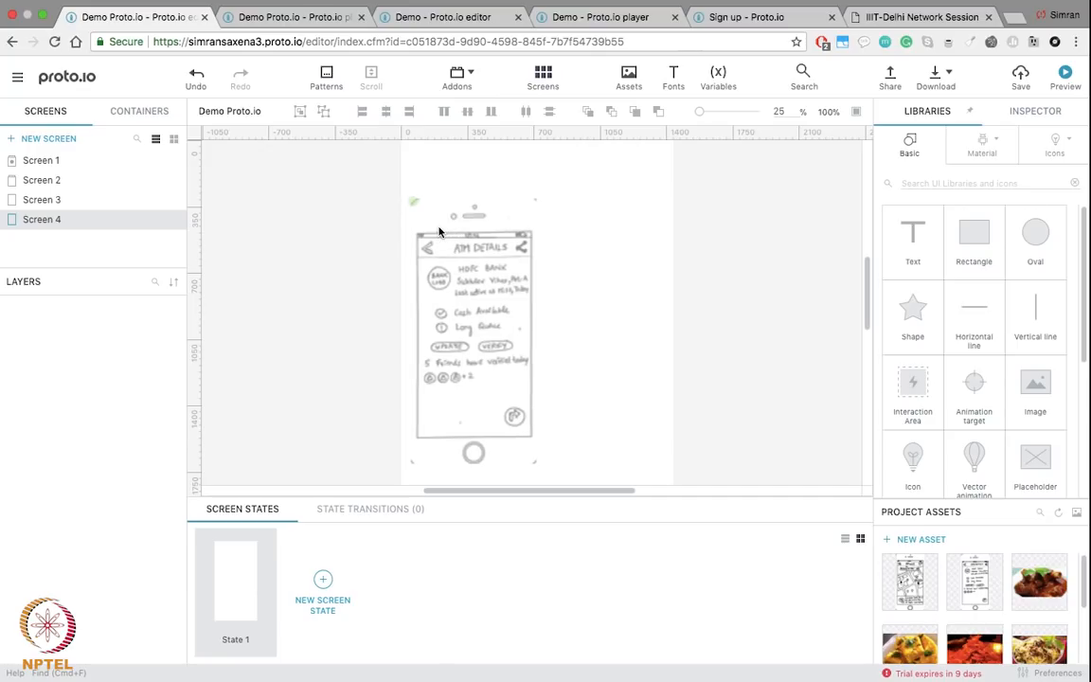
click(84, 201)
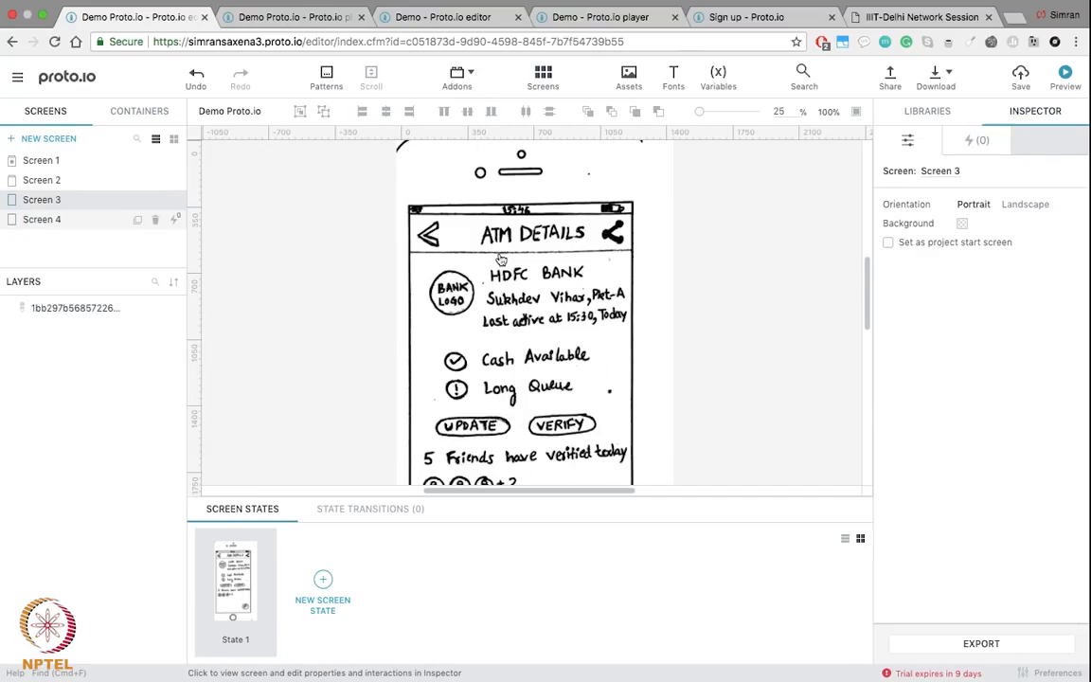
click(445, 277)
key(Delete)
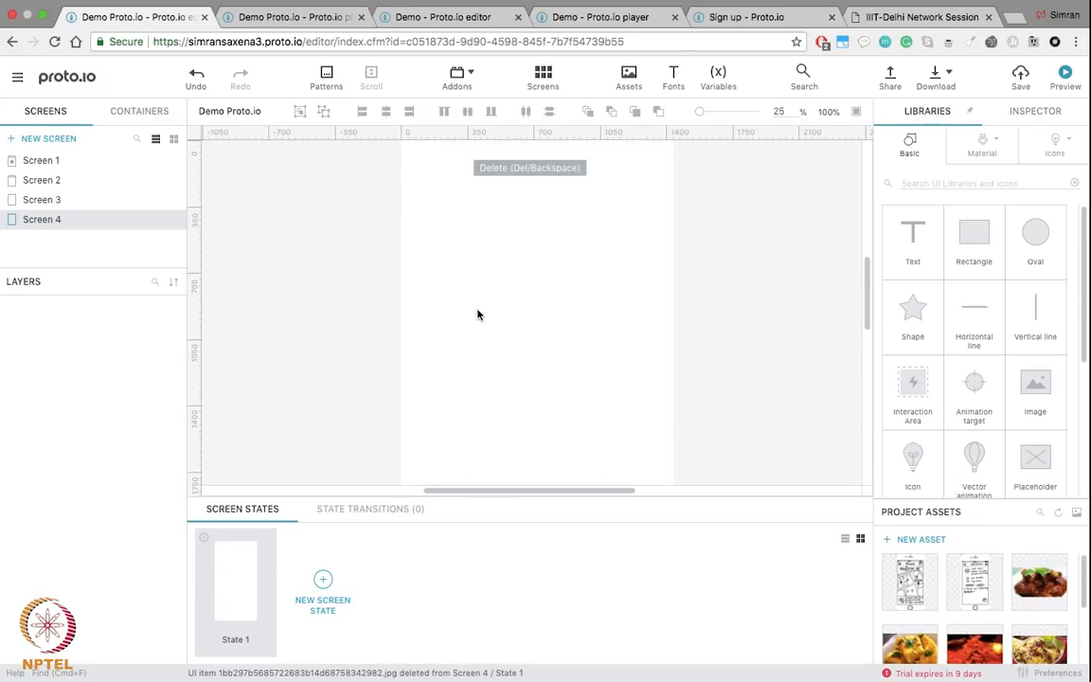
mouse_move(909, 579)
mouse_down()
mouse_move(670, 353)
mouse_move(516, 178)
mouse_up()
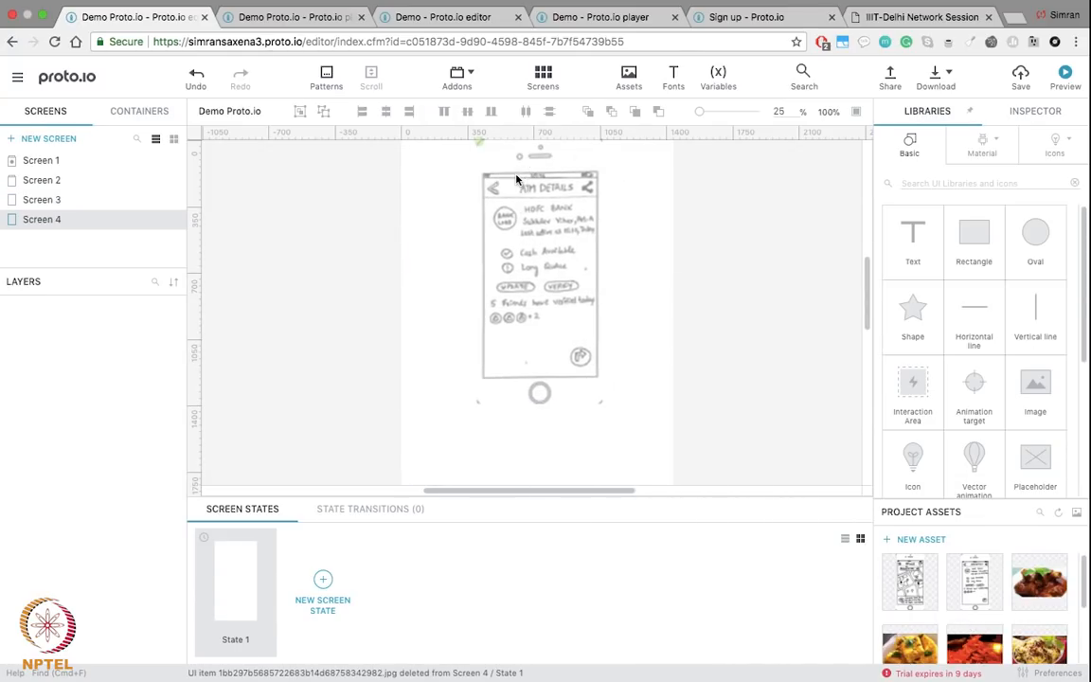
drag(660, 278, 565, 301)
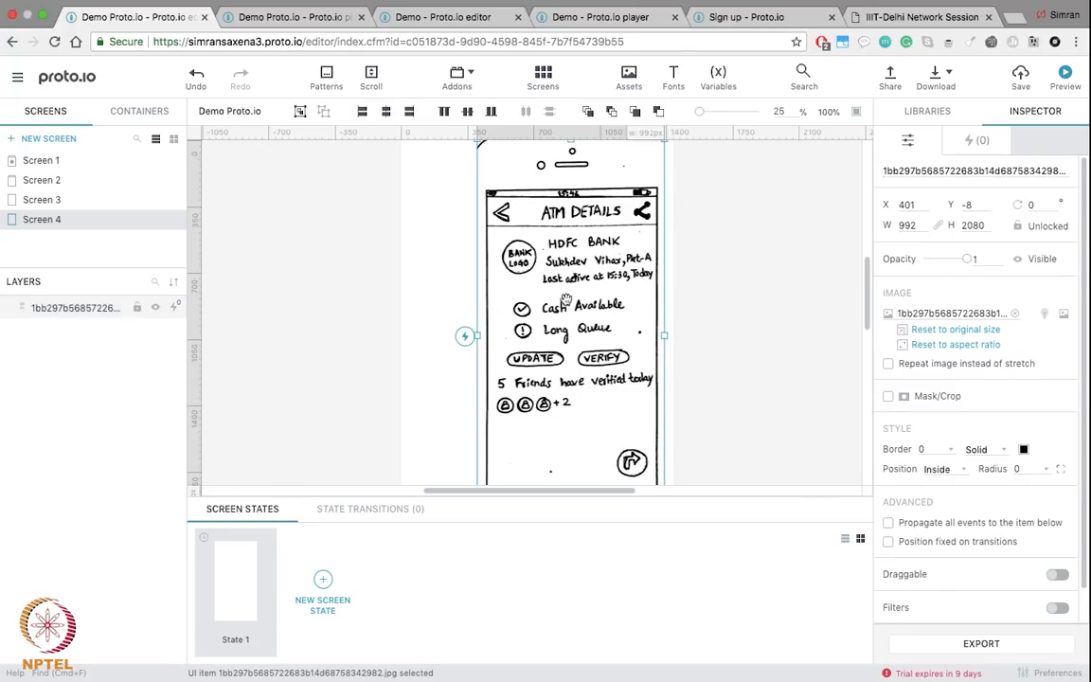
key(Delete)
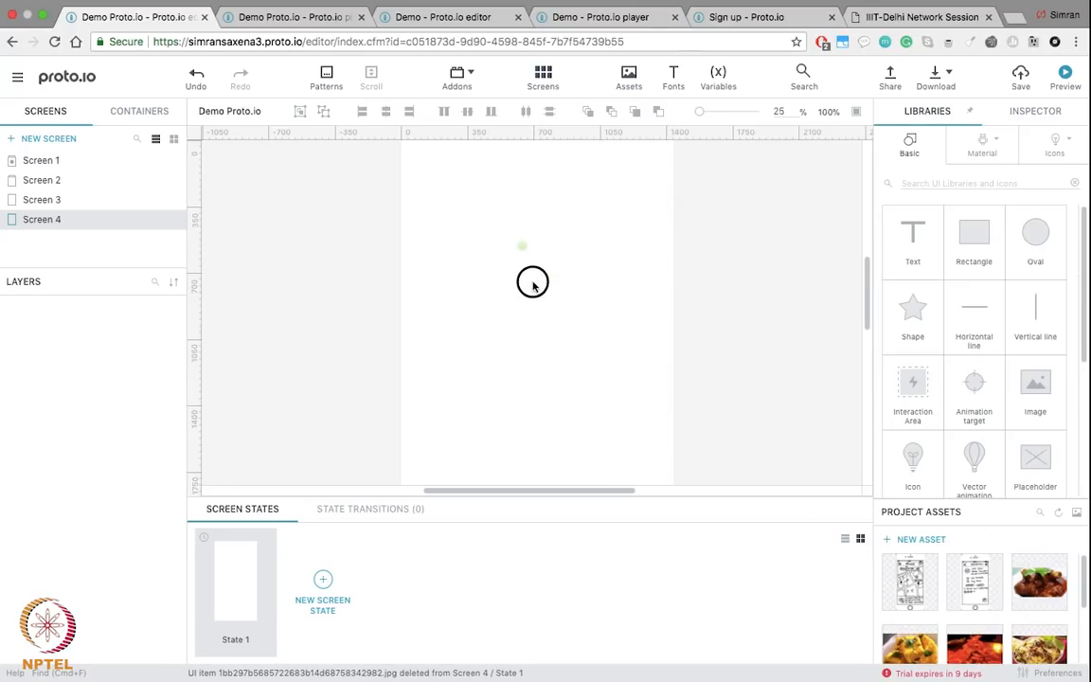
key(super+z)
Step: Align the map sketch to X 0, Y 0 and enlarge it to 1315 × 2712 to fill Screen 4
scroll(677, 323, up, 2)
drag(466, 291, 464, 287)
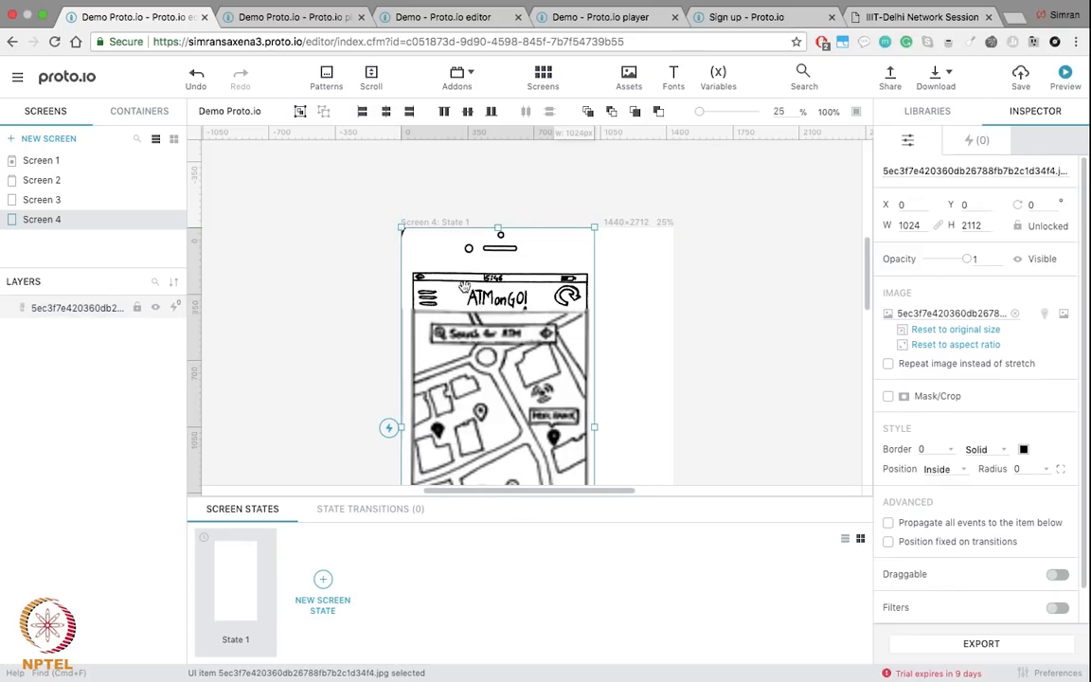
scroll(661, 322, down, 5)
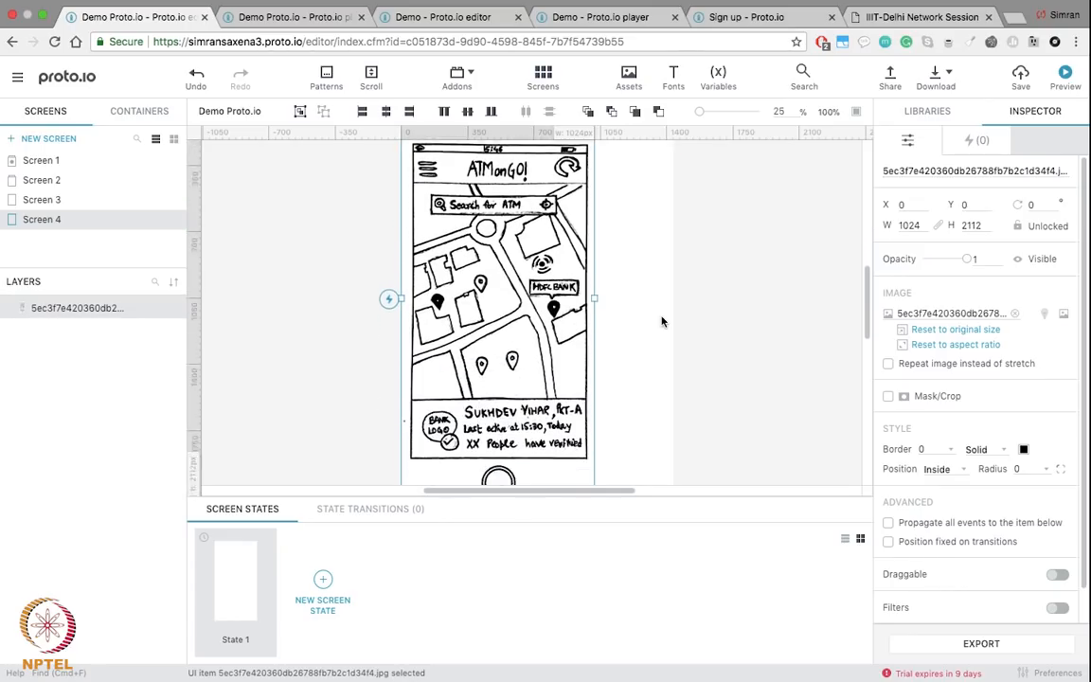
mouse_move(594, 386)
mouse_down()
mouse_move(645, 419)
mouse_move(699, 509)
mouse_move(638, 375)
mouse_move(655, 349)
mouse_move(648, 333)
mouse_up()
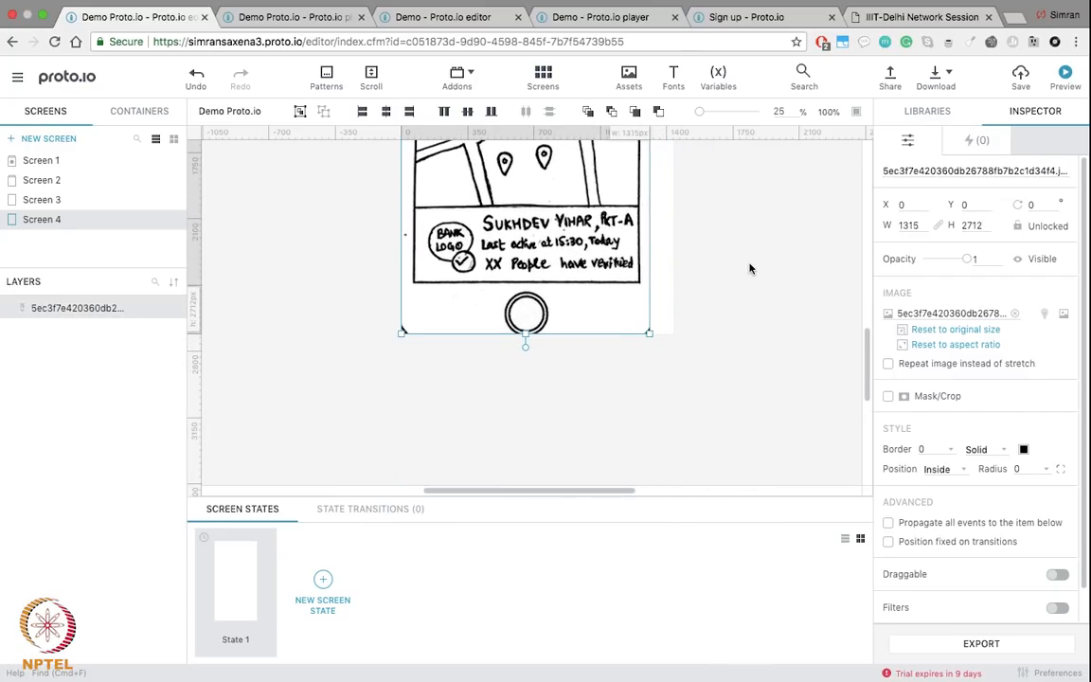
scroll(750, 268, up, 7)
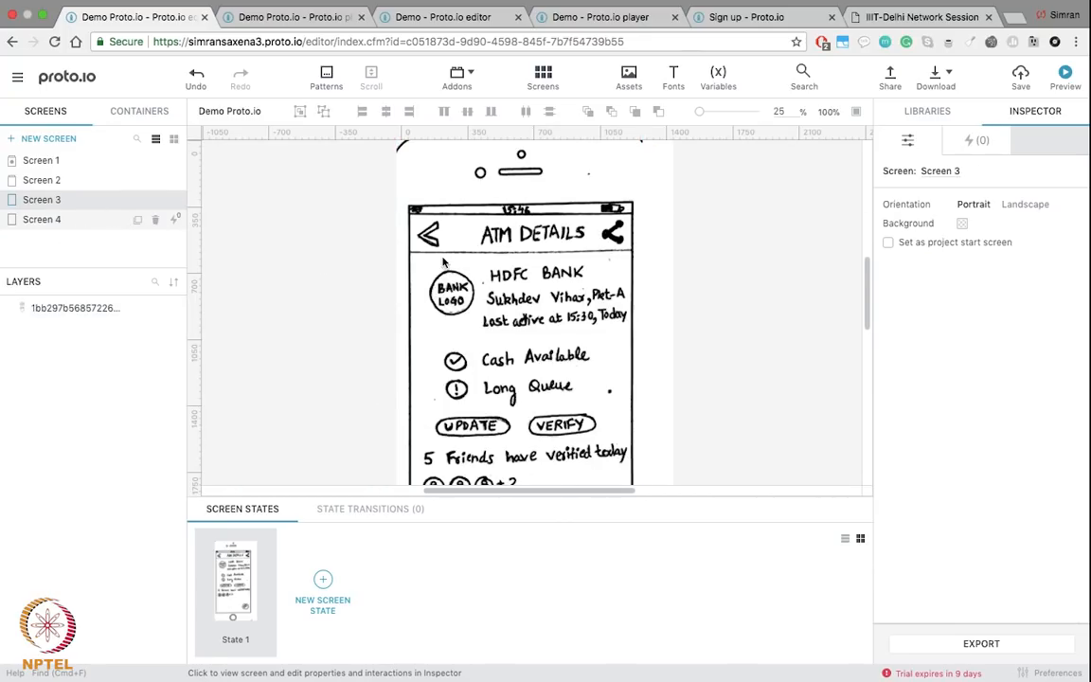
Step: Check Screen 3's sketch, return to Screen 4's map sketch, and show the basic elements library
scroll(443, 263, down, 2)
scroll(443, 262, up, 2)
scroll(443, 263, down, 4)
scroll(443, 263, up, 3)
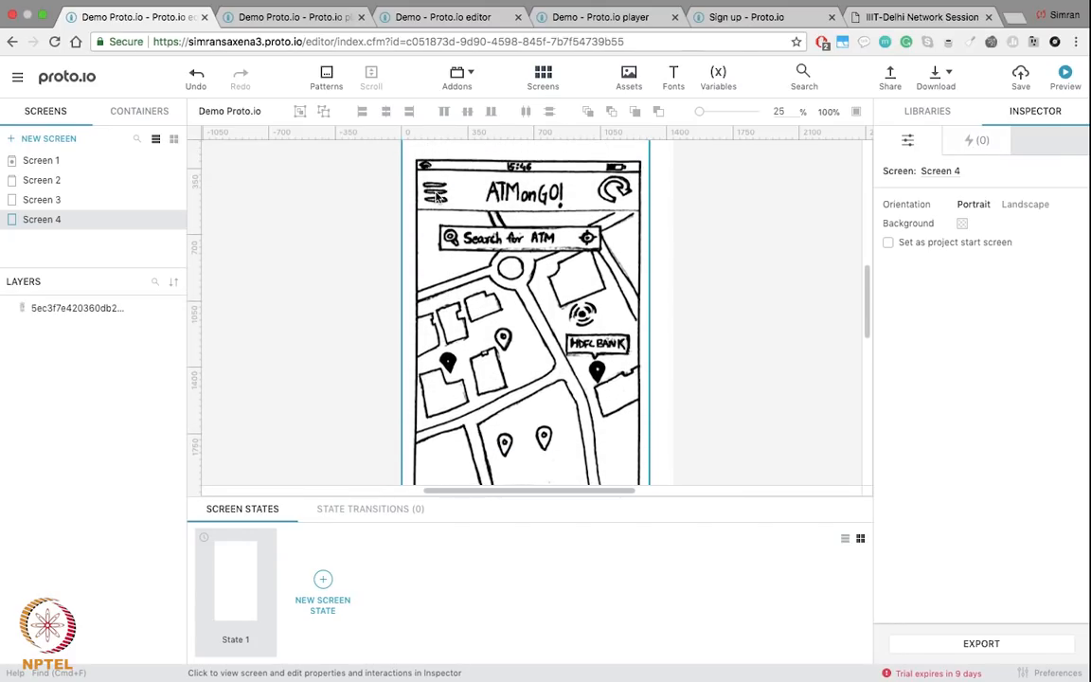
click(441, 174)
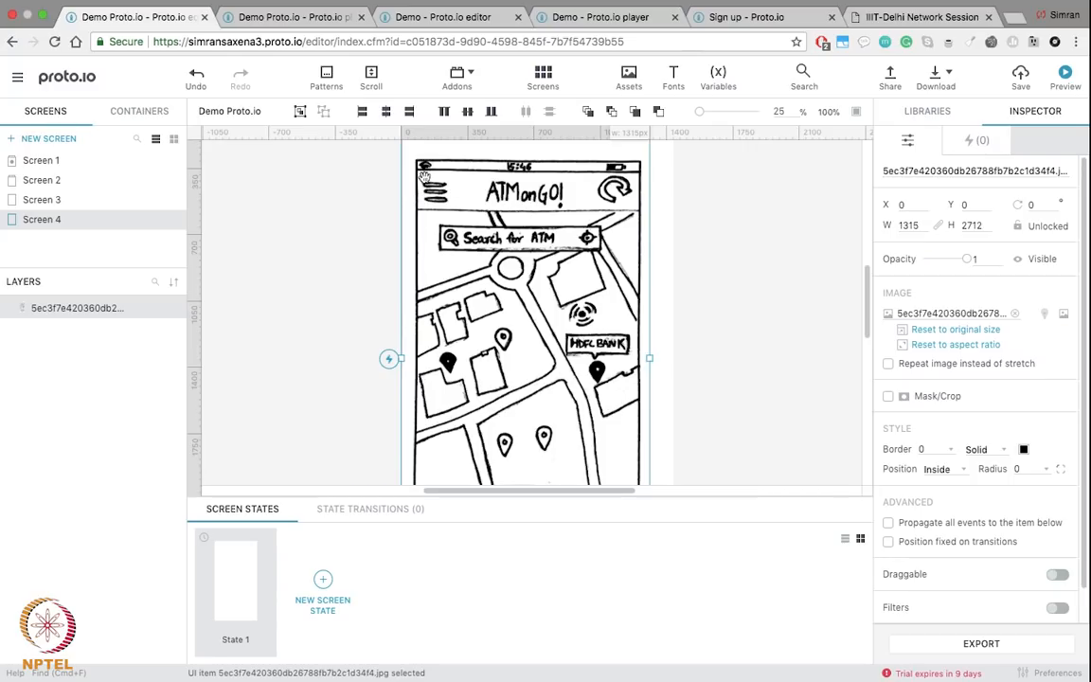
click(52, 206)
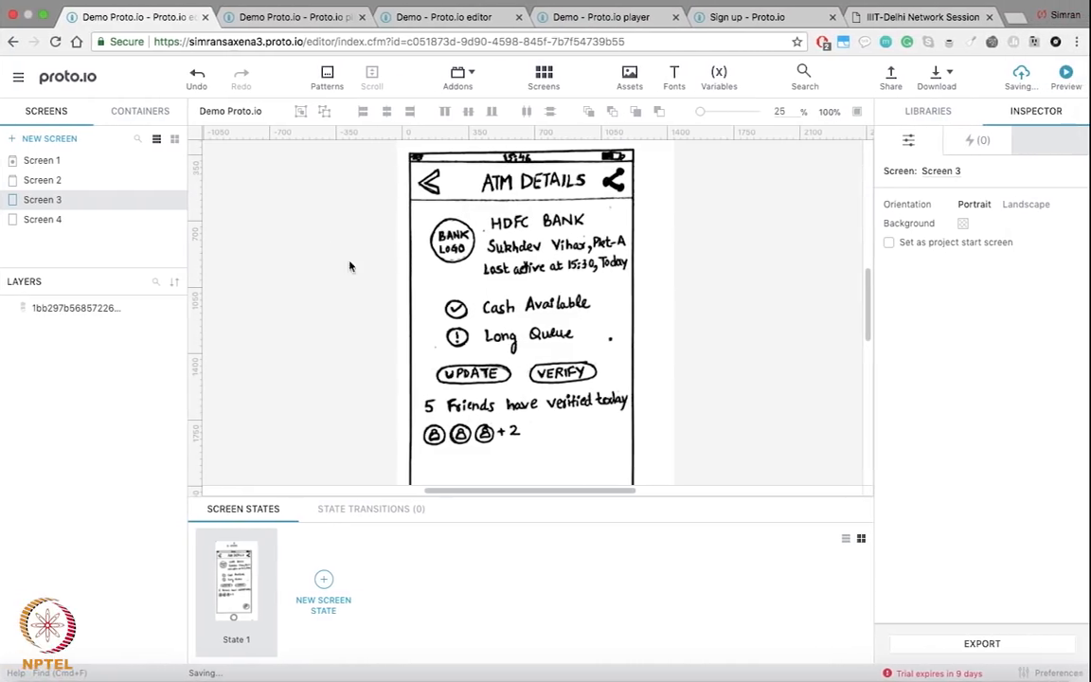
click(44, 219)
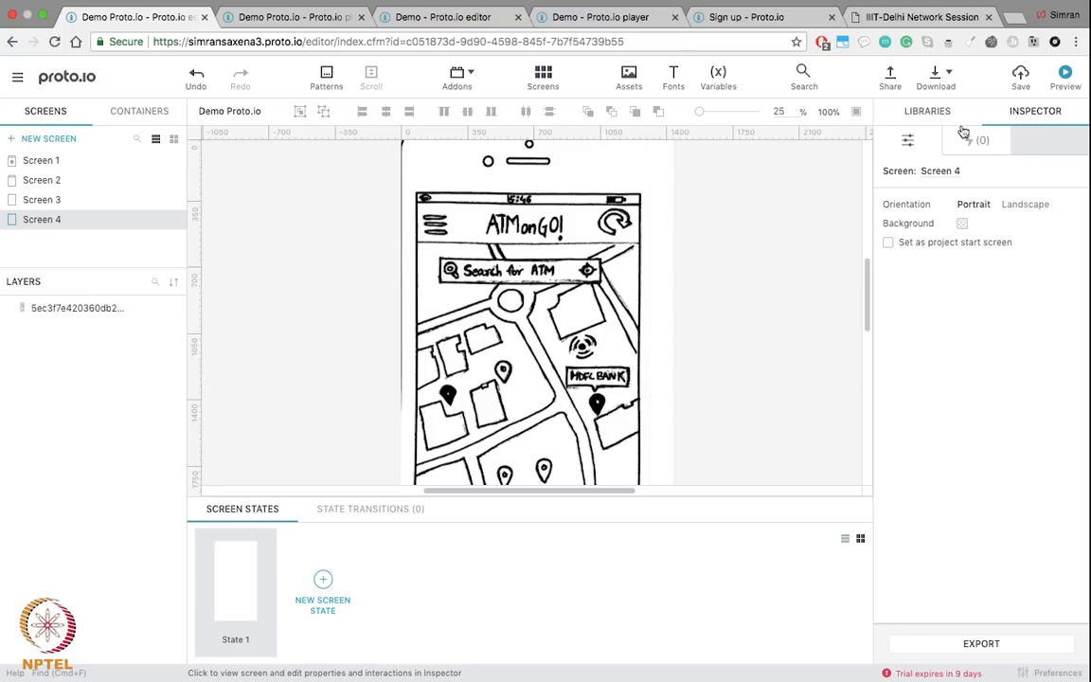
click(926, 111)
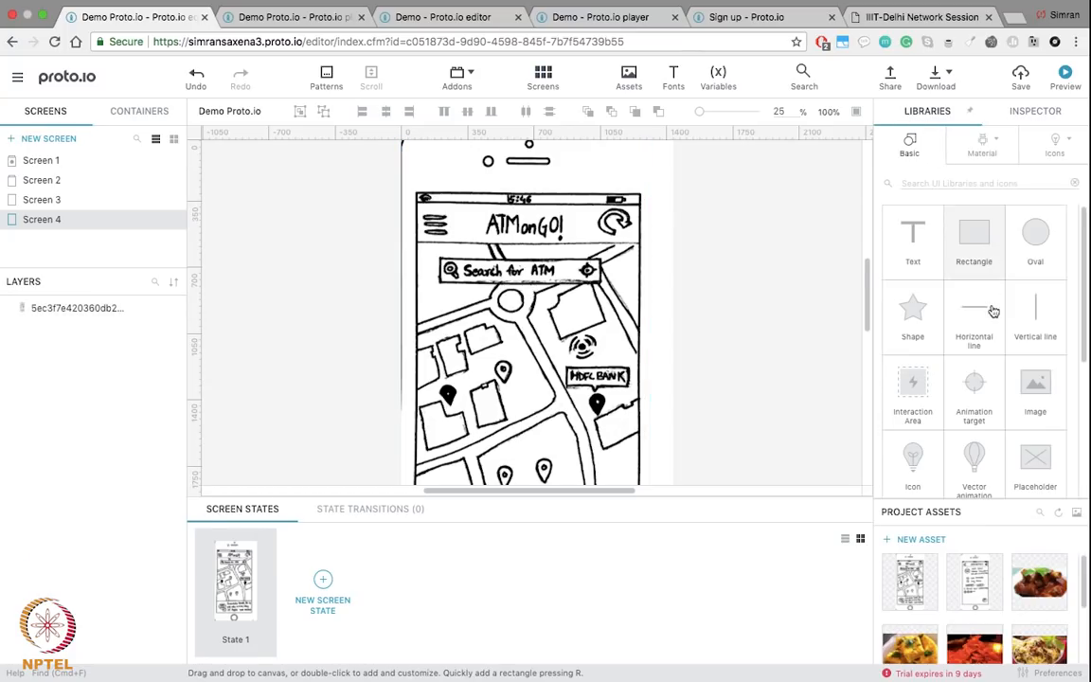
Step: Cover the Screen 4 hamburger icon with an Interaction Area whose On Tap goes to Screen 3
drag(911, 393, 431, 217)
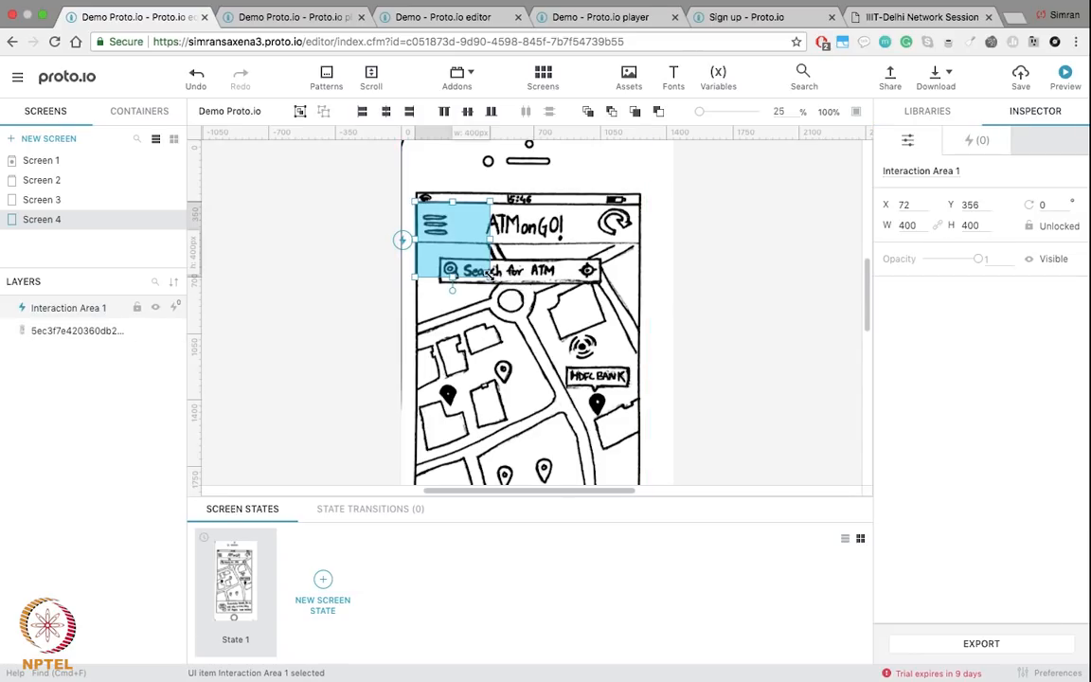
mouse_move(490, 274)
mouse_down()
mouse_move(459, 243)
mouse_move(405, 225)
mouse_move(381, 248)
mouse_move(332, 255)
mouse_move(103, 203)
mouse_up()
click(436, 222)
click(440, 217)
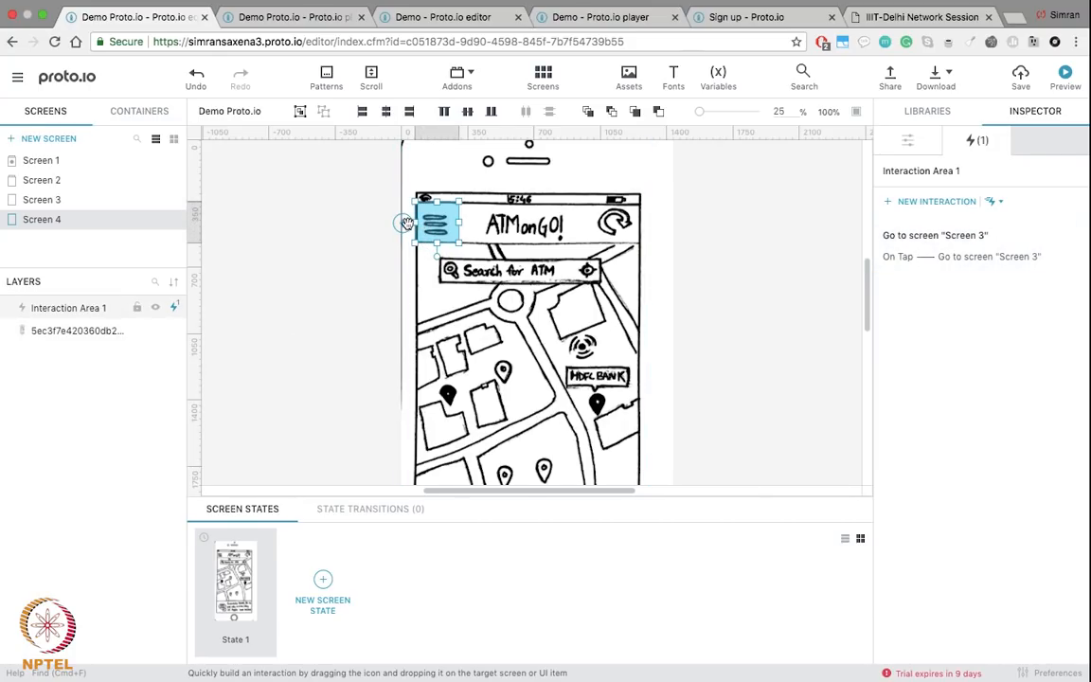
click(321, 280)
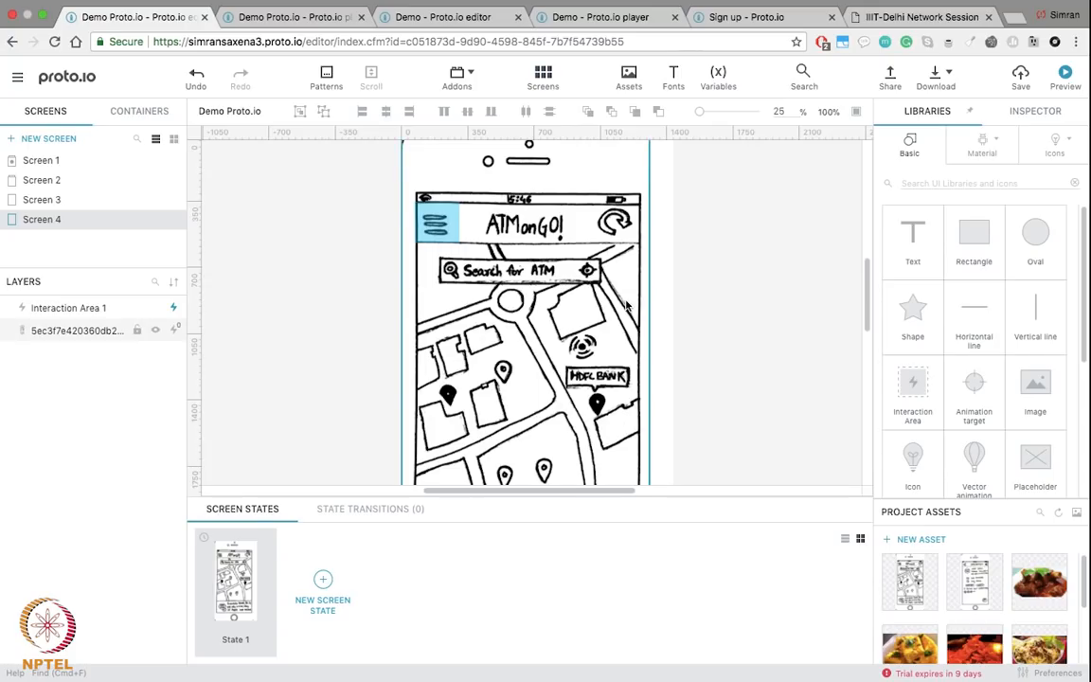
scroll(625, 305, up, 3)
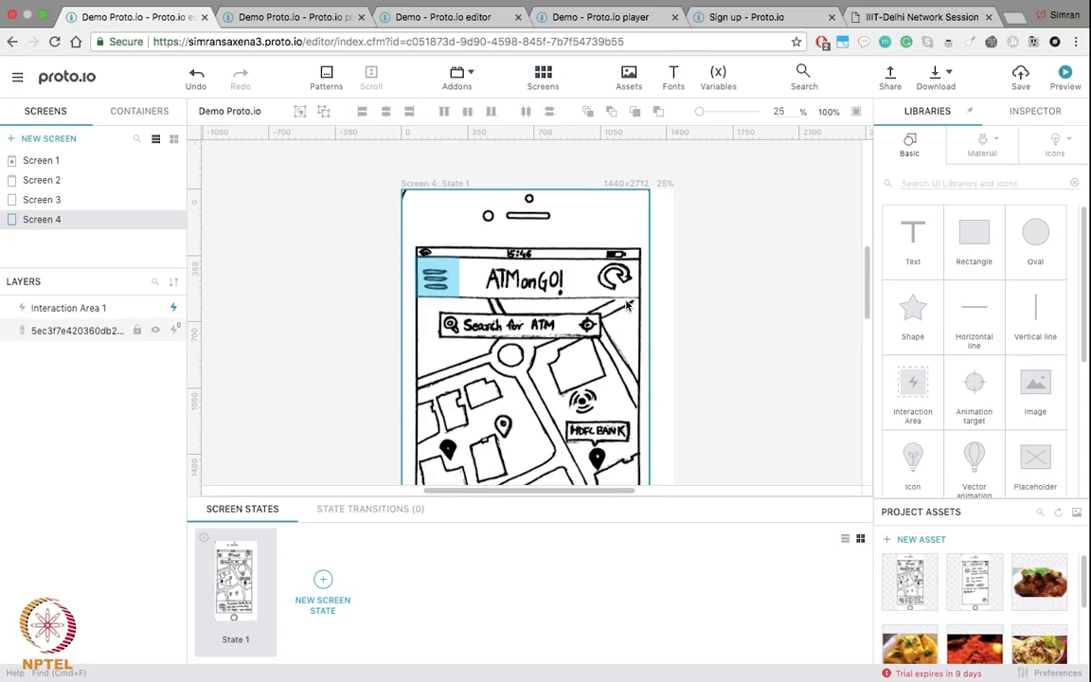
scroll(626, 305, down, 4)
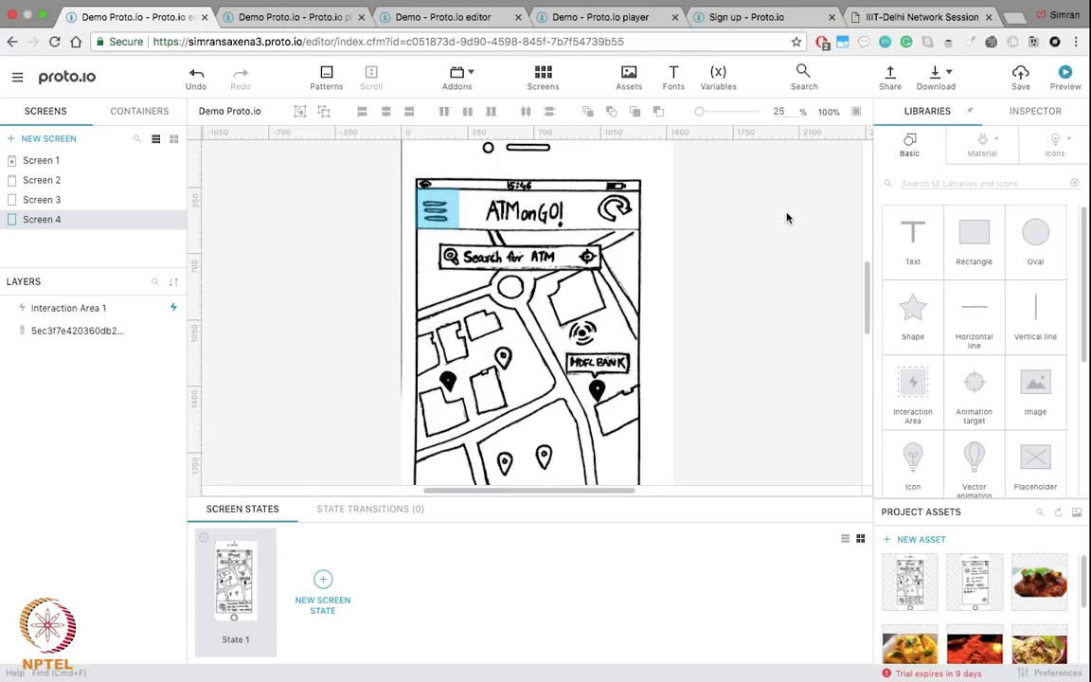
scroll(648, 248, down, 2)
key(ctrl+Left)
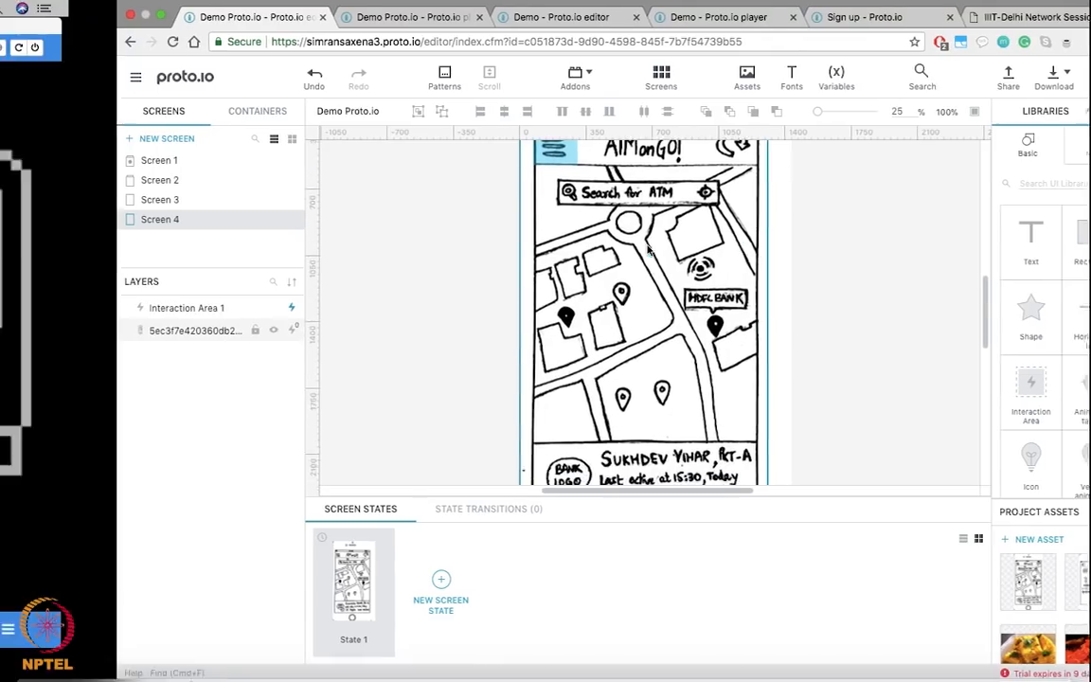